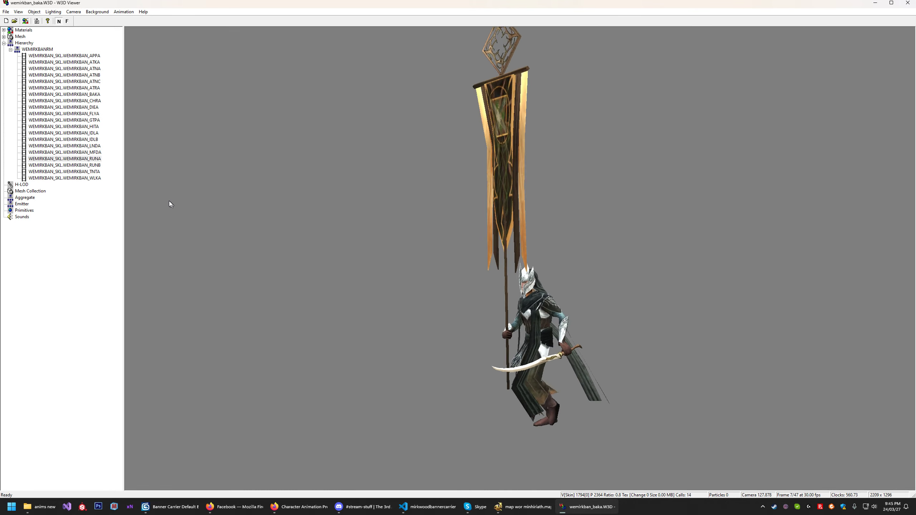
- Play the banner carrier's RUNA, RUNB and CHRA animations and examine the character's movement from several angles
left_click(91, 159)
key("Down")
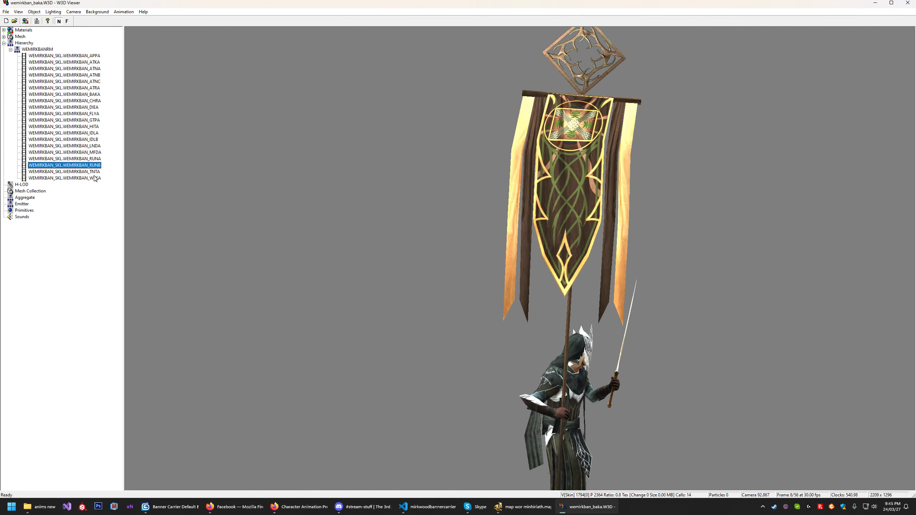
left_click(95, 158)
left_click_drag(515, 220, 485, 228)
right_click_drag(485, 228, 481, 204)
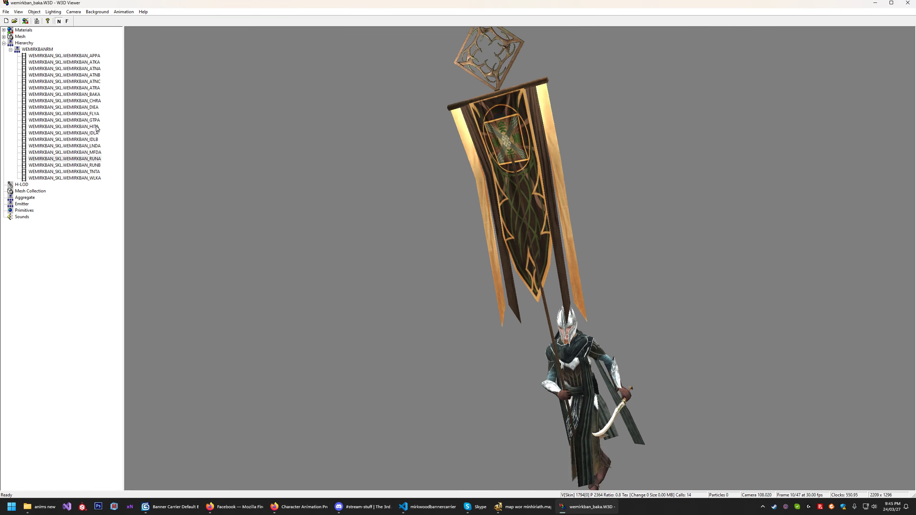
left_click(95, 100)
left_click_drag(571, 319, 584, 267)
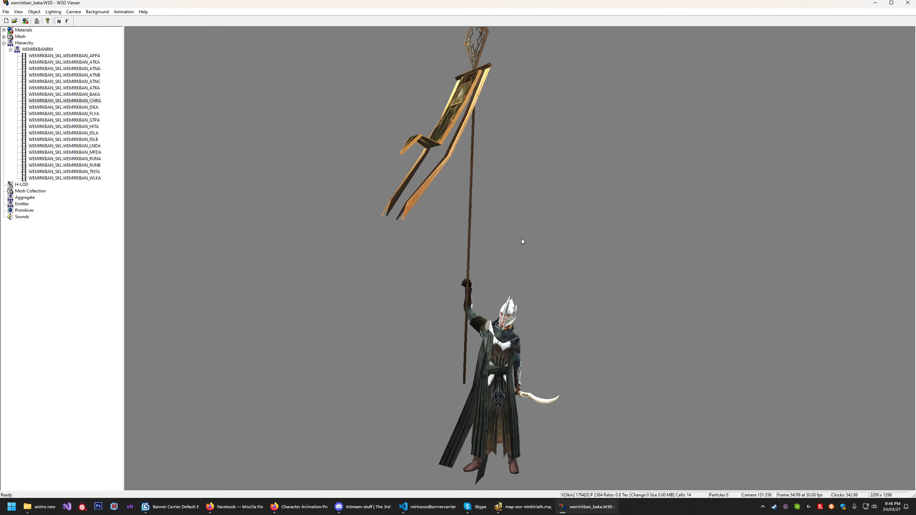
- Play the banner carrier's ATNA, ATNB, ATRA, ATNC and BAKA animations to compare its attack and backing-up movements
left_click(93, 68)
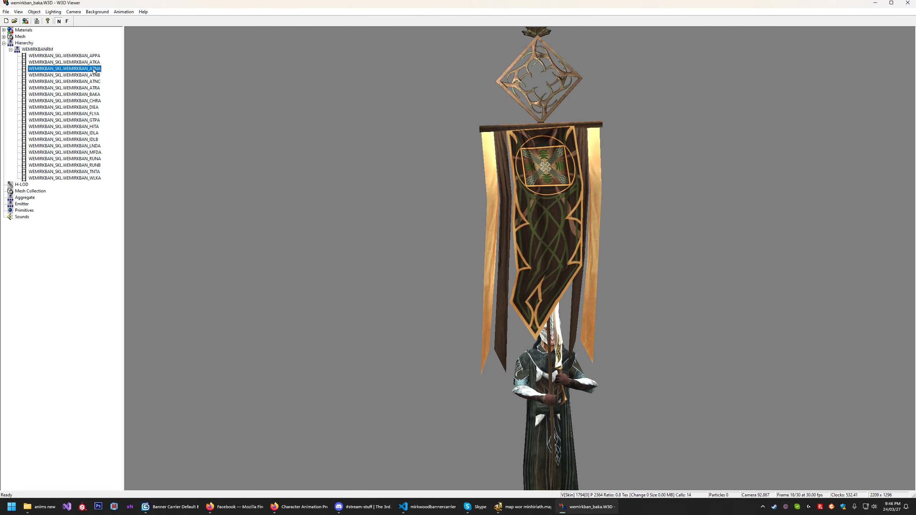
left_click(93, 75)
left_click(93, 88)
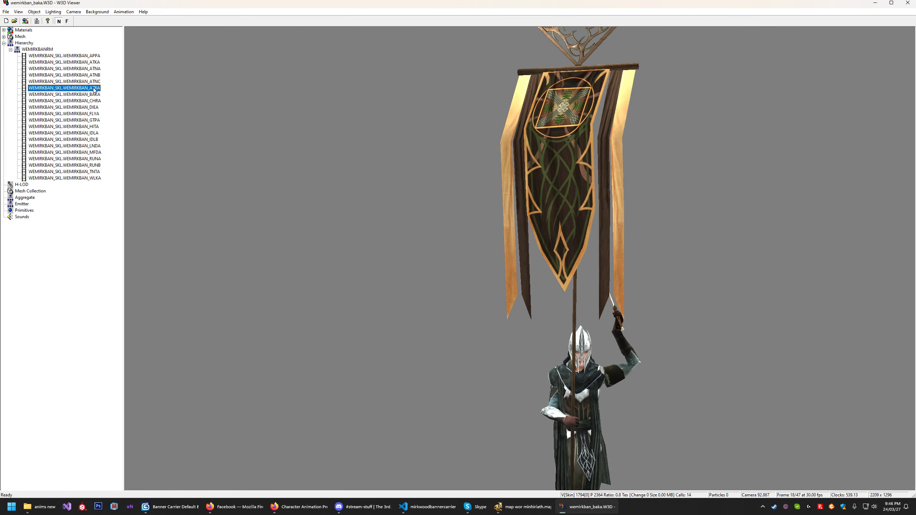
key("Up")
left_click(95, 94)
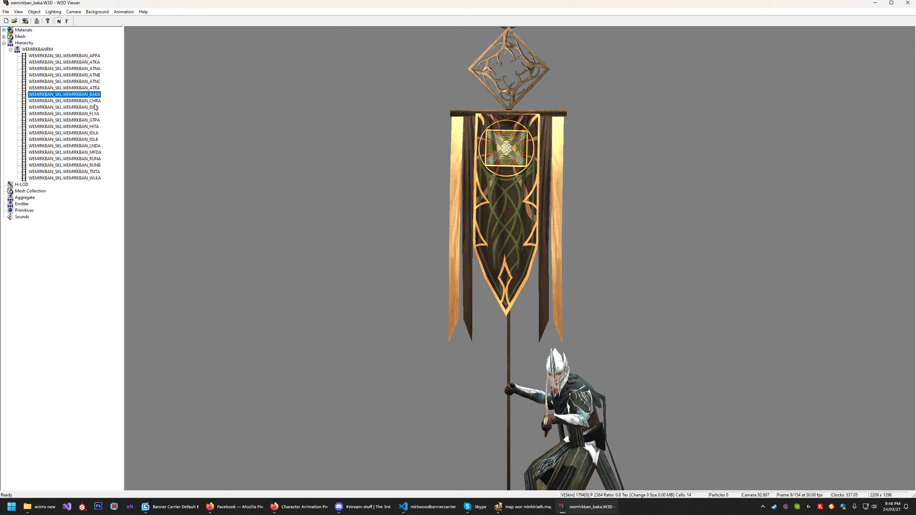
- Play the banner carrier's IDLA animation and examine the idle pose up close and at full height
left_click(96, 134)
left_click_drag(626, 287, 541, 293)
right_click_drag(541, 292, 588, 277)
left_click_drag(588, 277, 548, 253)
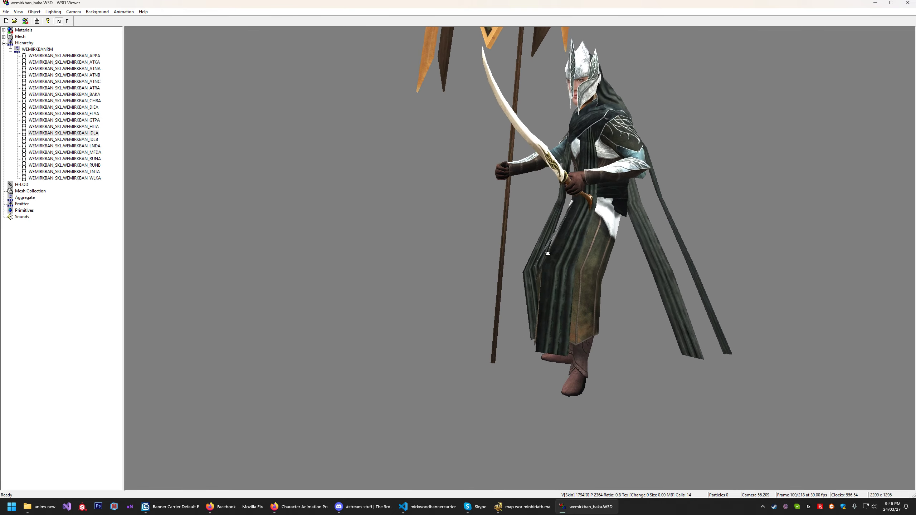
right_click_drag(548, 254, 528, 268)
left_click_drag(529, 268, 488, 307)
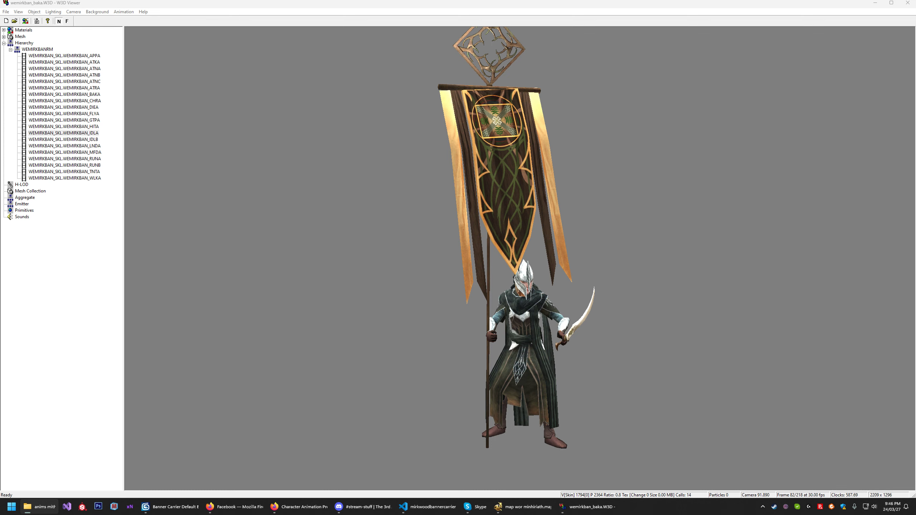
- Load the eumthlnd_skn model and its eumthlnd animation files into the viewer and list the animations under EUMTHLND_SKN
left_click_drag(18, 393, 18, 394)
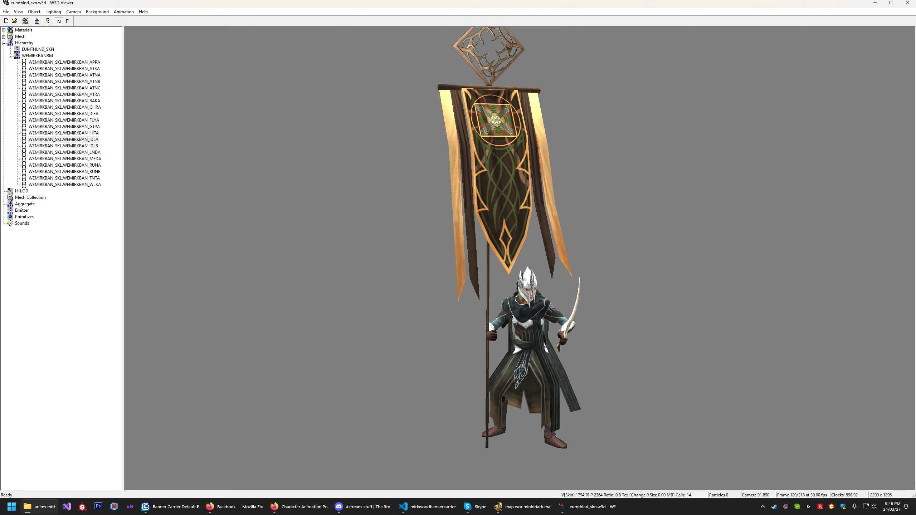
left_click_drag(0, 325, 327, 384)
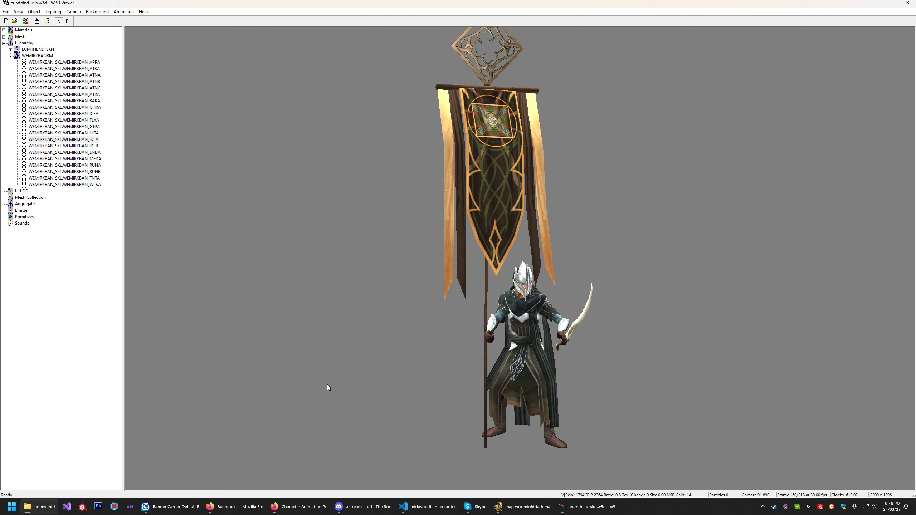
left_click(10, 49)
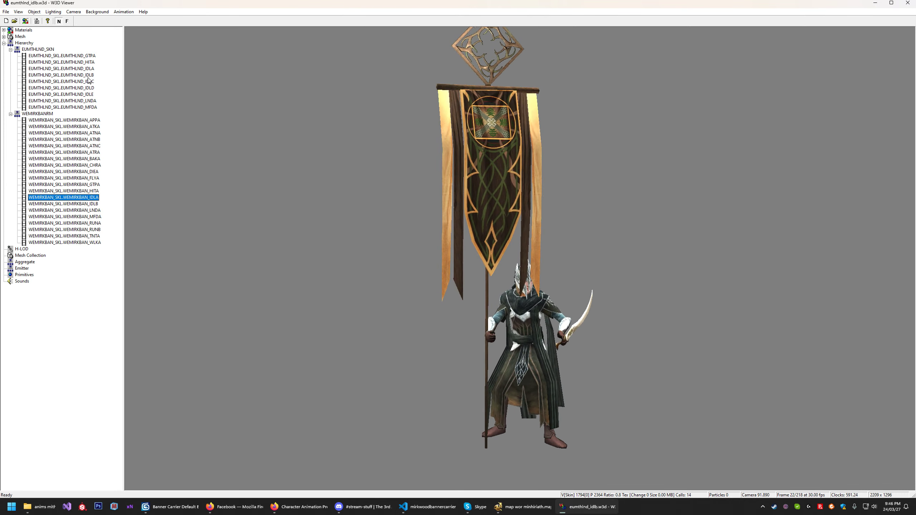
- Play the EUMTHLND_IDLA animation and examine the sentry's idle stance and spear grip up close
left_click(61, 69)
left_click_drag(456, 219, 642, 235)
right_click_drag(642, 234, 654, 167)
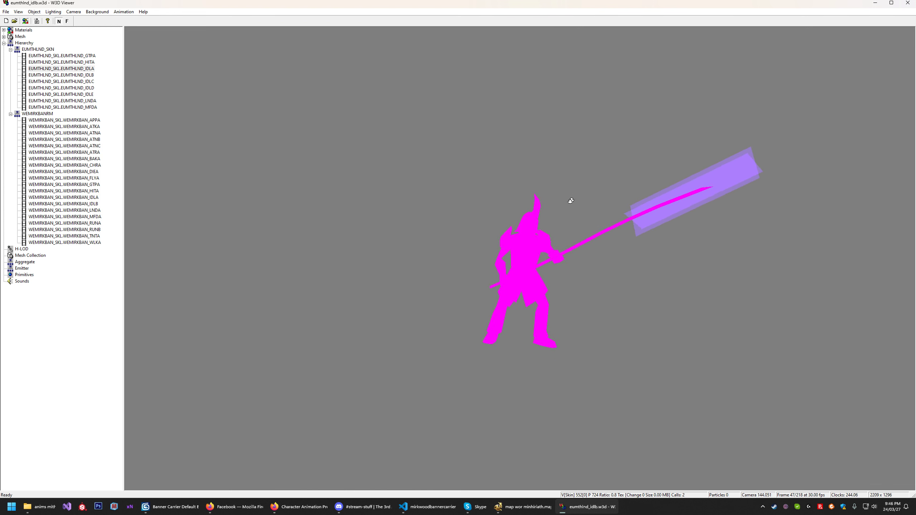
right_click_drag(575, 196, 625, 285)
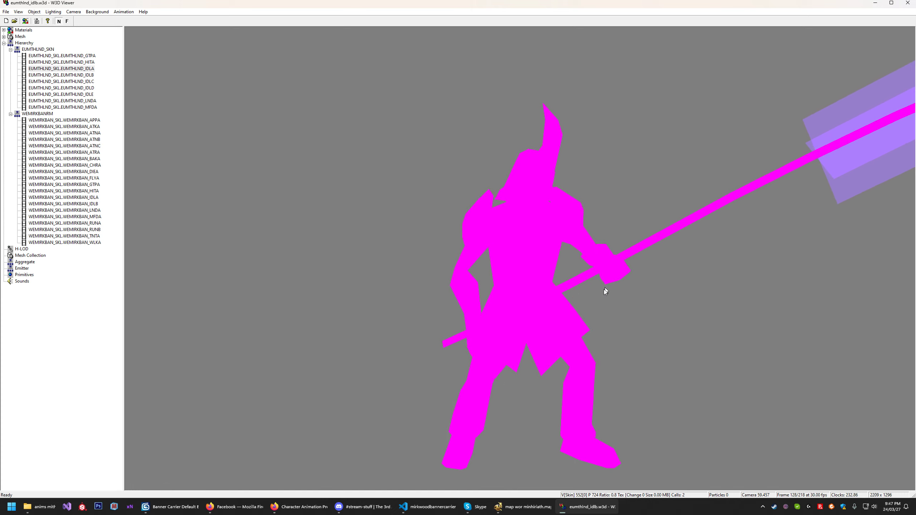
- Switch to 3ds Max and check the recently opened scenes
left_click(164, 506)
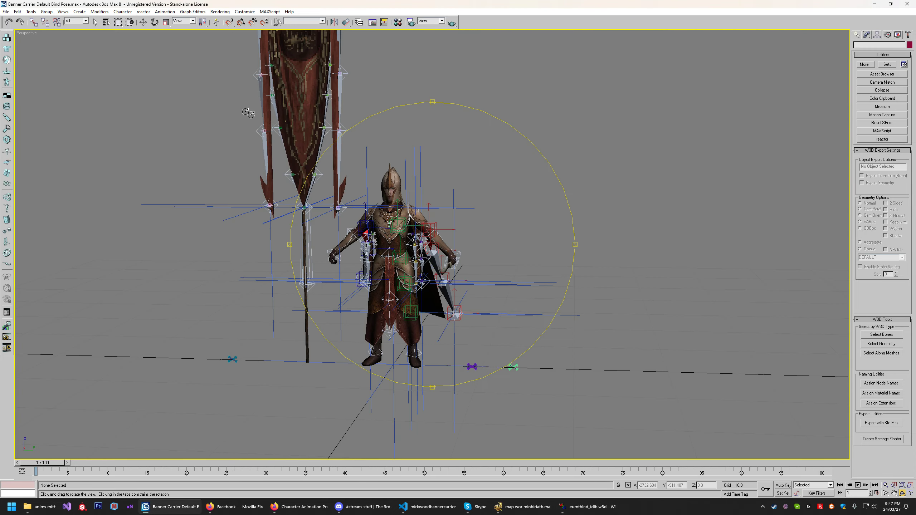
left_click(6, 12)
mouse_move(40, 46)
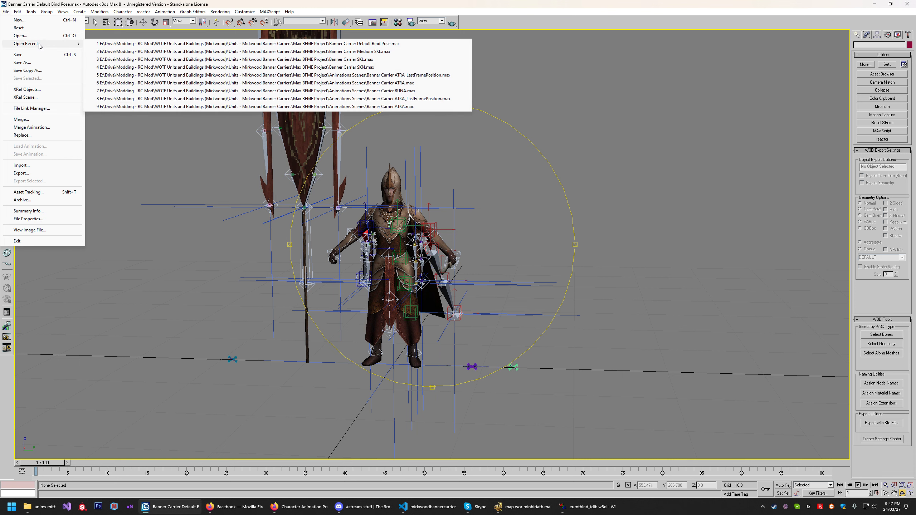
left_click(473, 220)
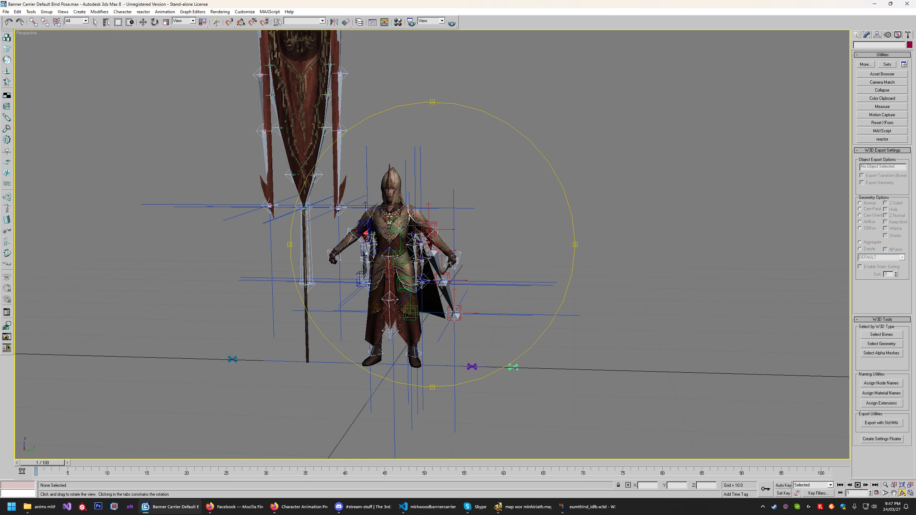
- Try to open the Mithlond Sentry Scenes folder by its path as a scene file, and dismiss the error report unsent
left_click(38, 507)
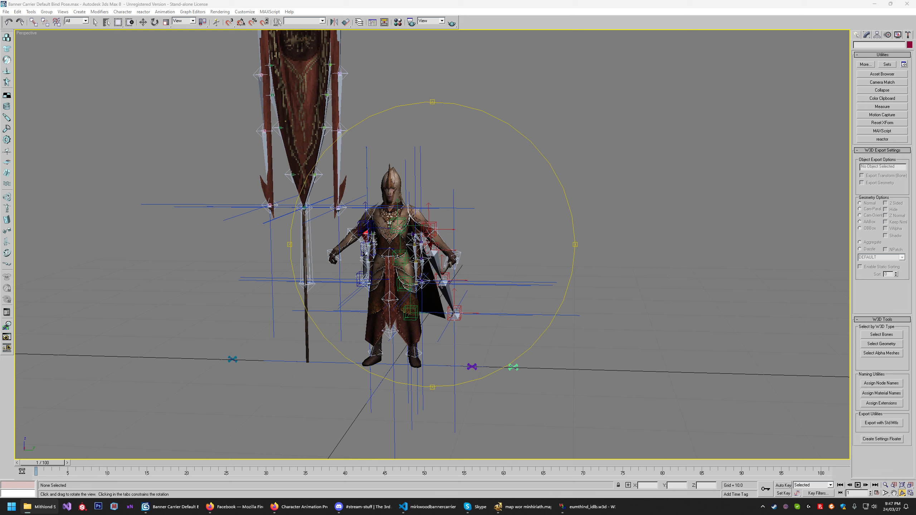
left_click(5, 11)
left_click(14, 35)
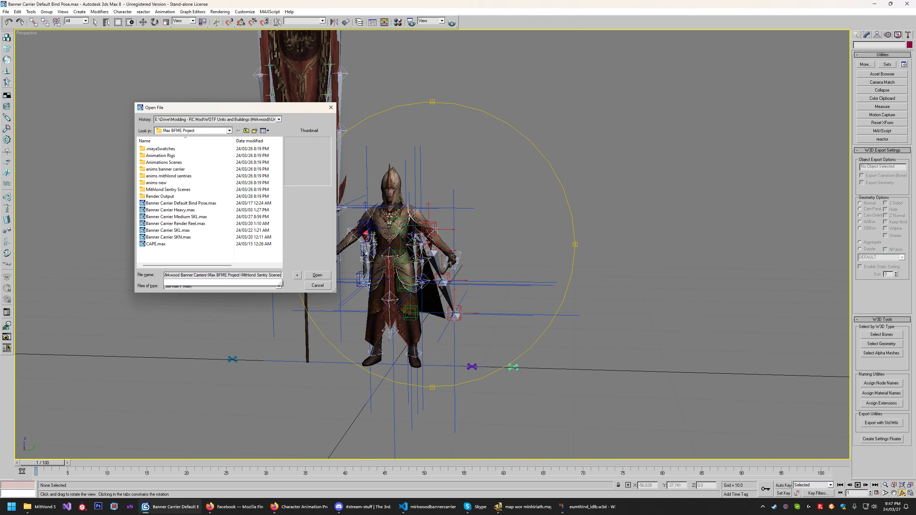
key("Return")
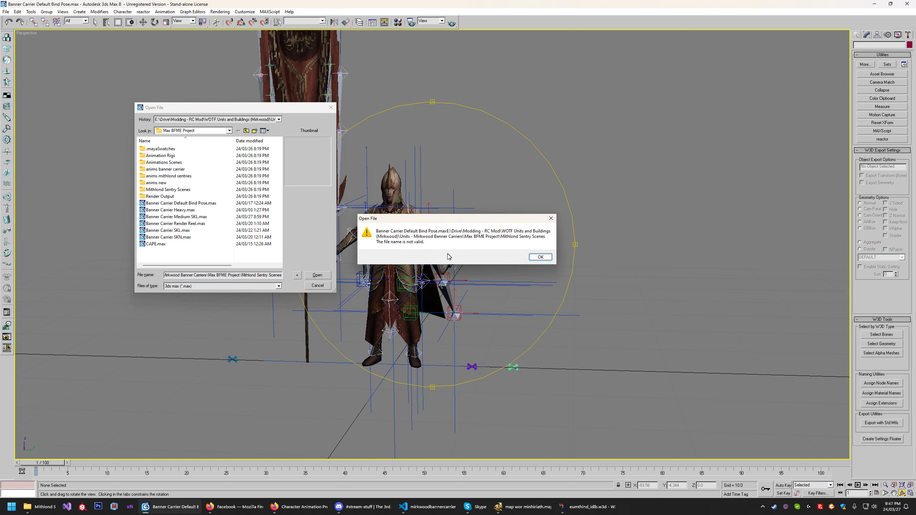
left_click(549, 257)
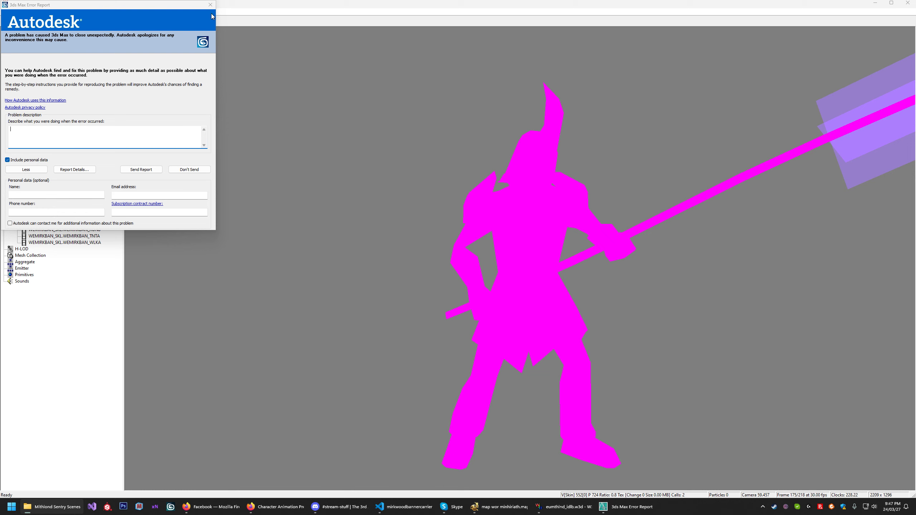
left_click(211, 4)
left_click(160, 134)
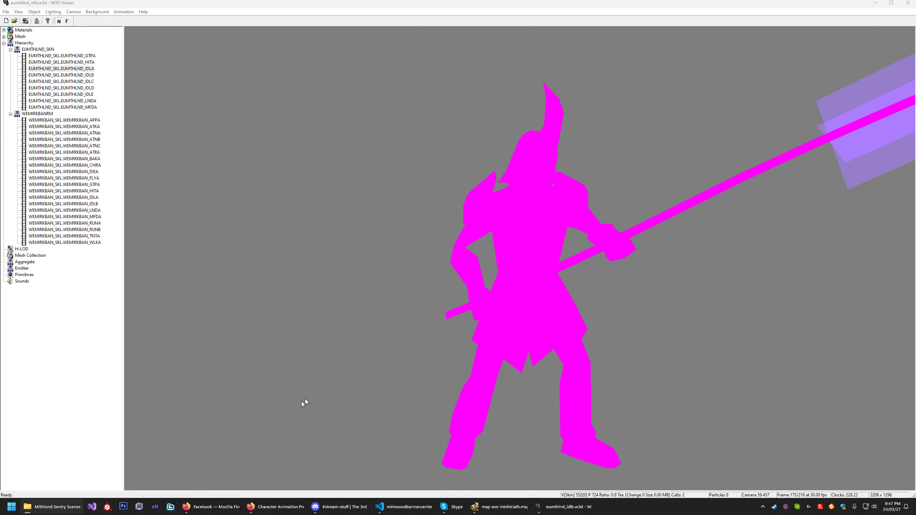
- Relaunch 3ds Max and close the W3D Importer window
left_click(169, 508)
left_click(422, 321)
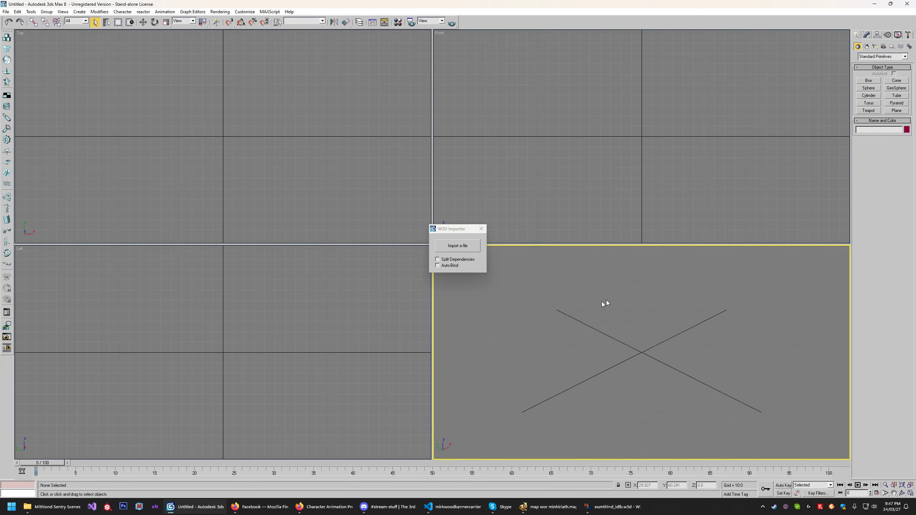
left_click(481, 229)
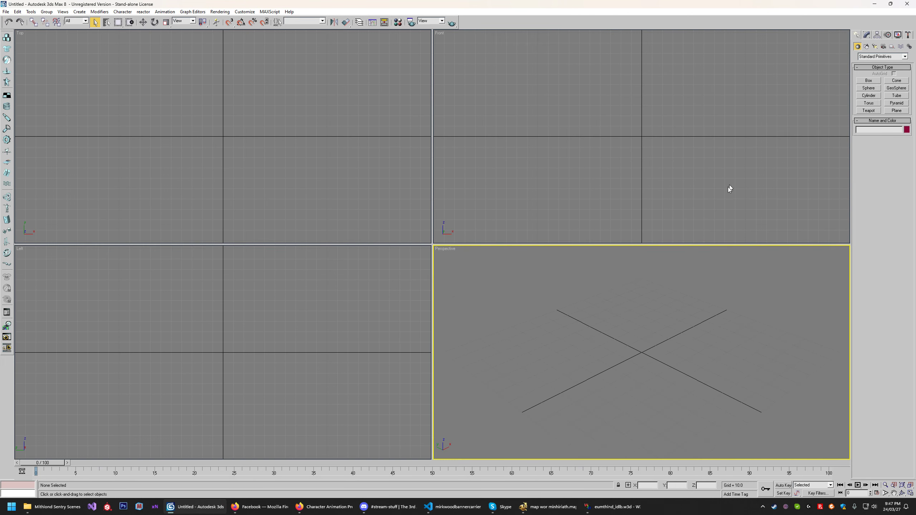
left_click(6, 12)
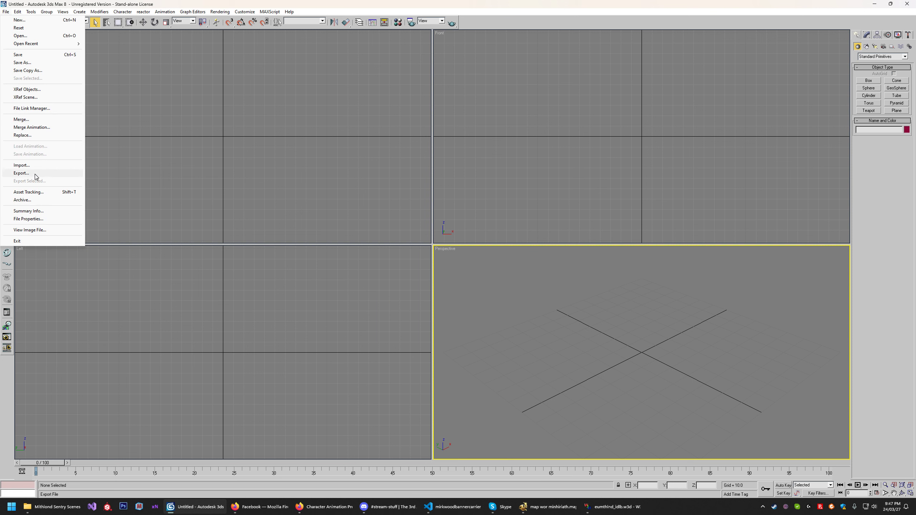
left_click(7, 12)
left_click(4, 12)
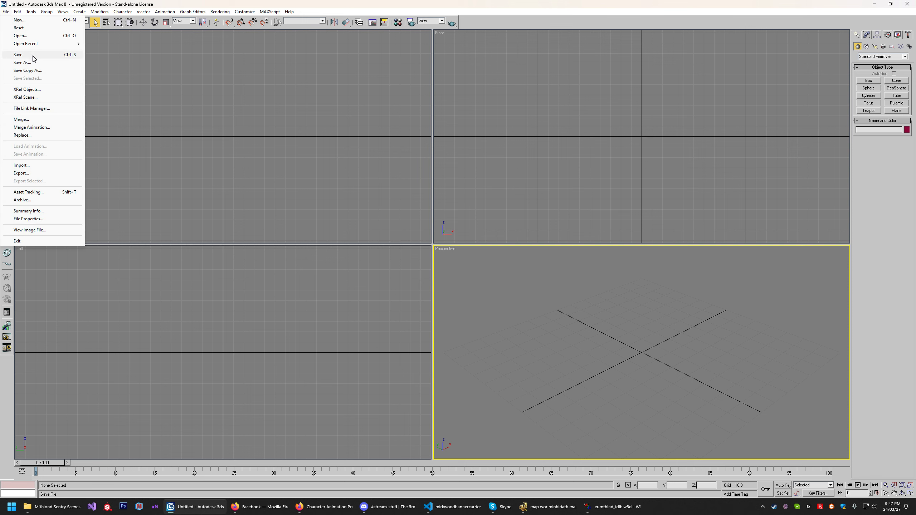
mouse_move(38, 44)
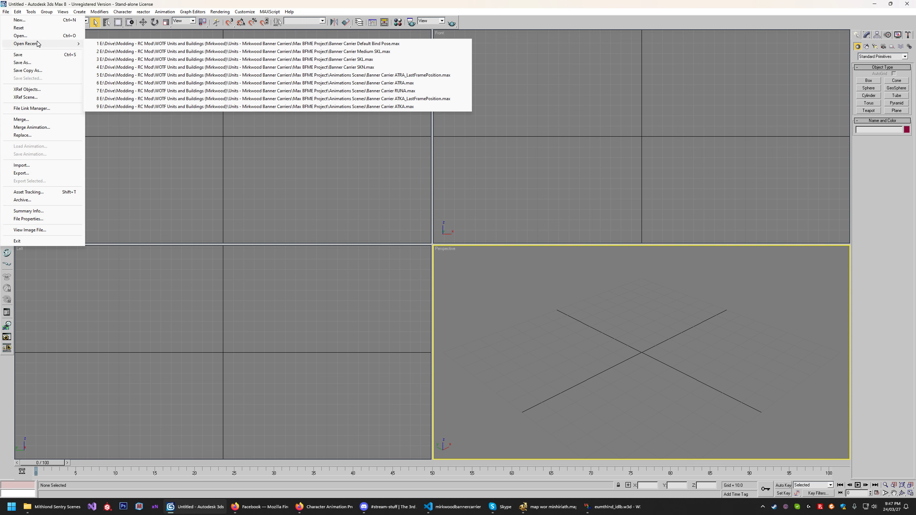
left_click(415, 298)
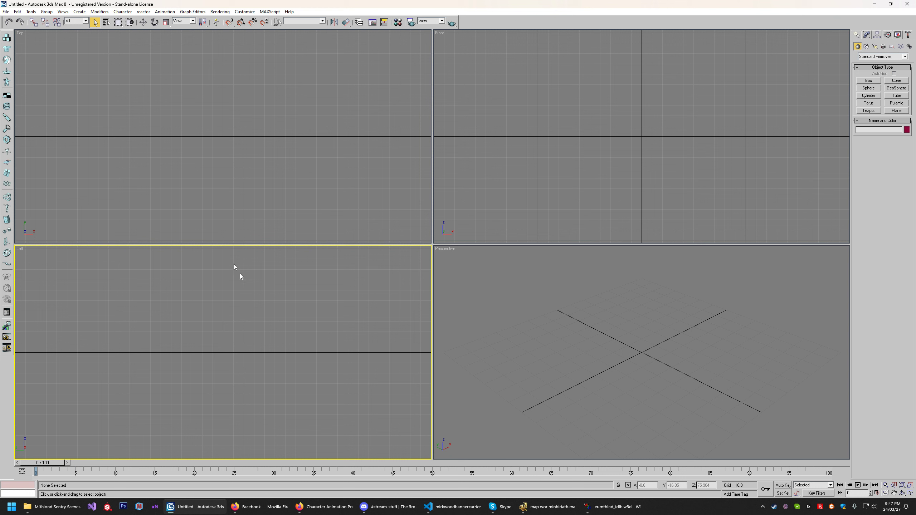
- Open the scene Banner Carrier IDLA.max from the Animations Scenes folder, going by way of the Mithlond Sentry Scenes folder
left_click(6, 12)
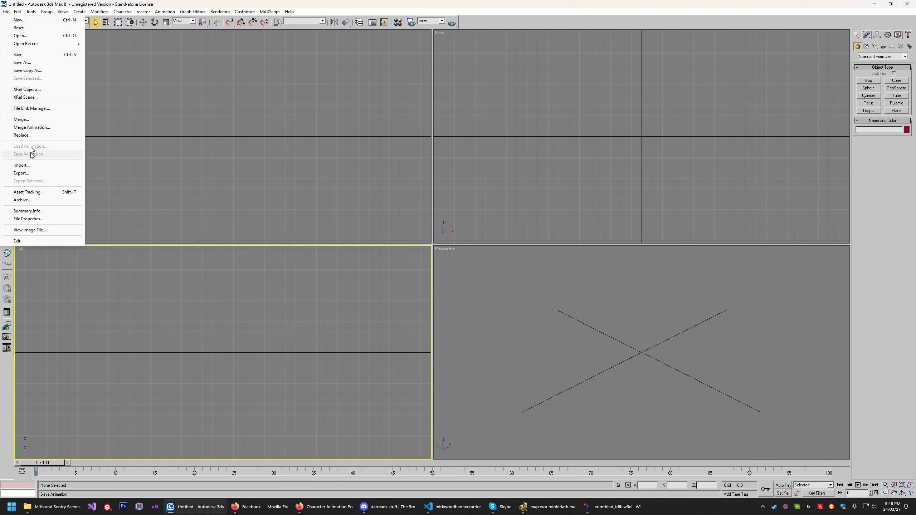
left_click(20, 36)
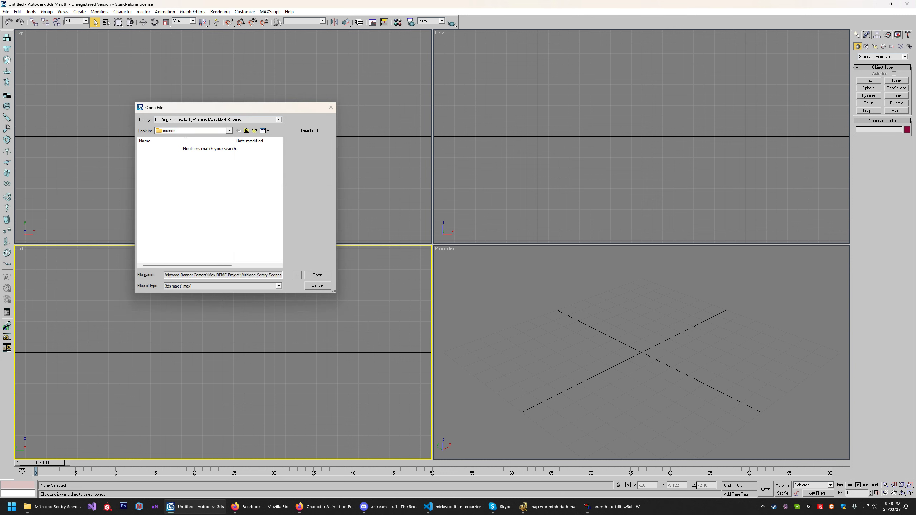
key("Return")
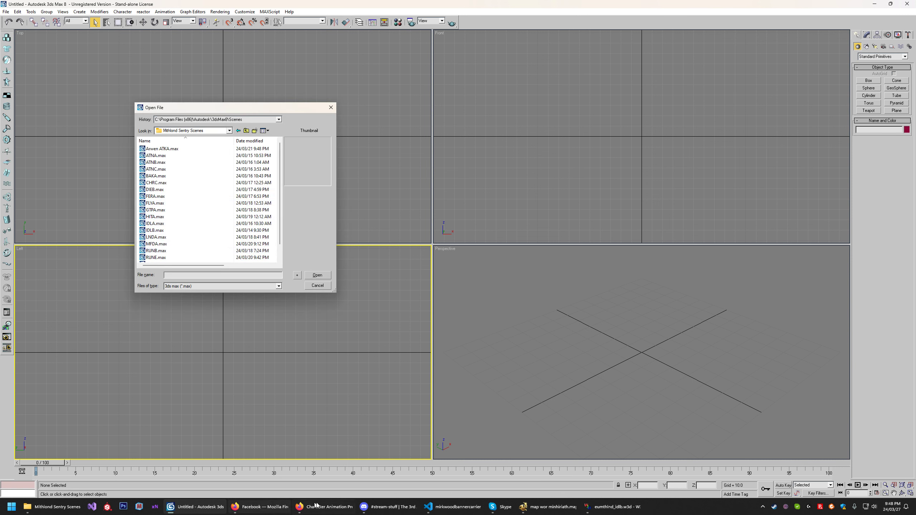
mouse_move(202, 514)
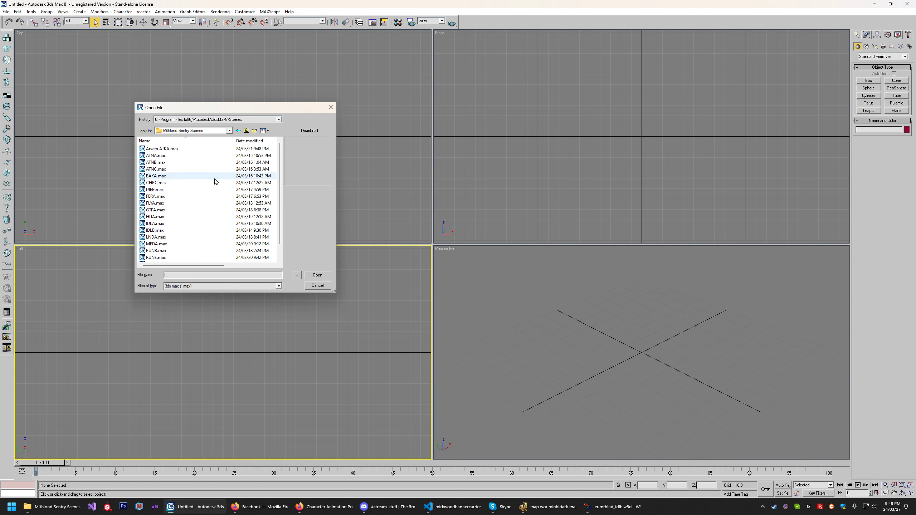
left_click(246, 132)
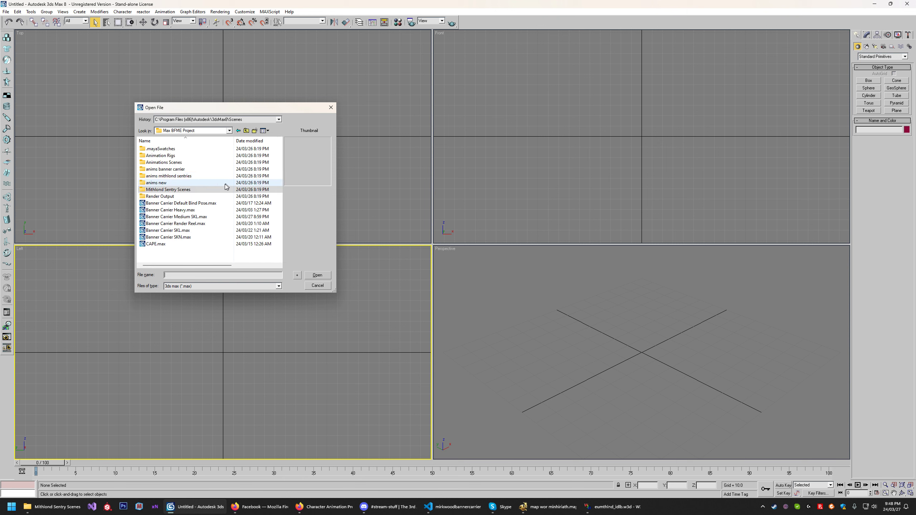
double_click(164, 162)
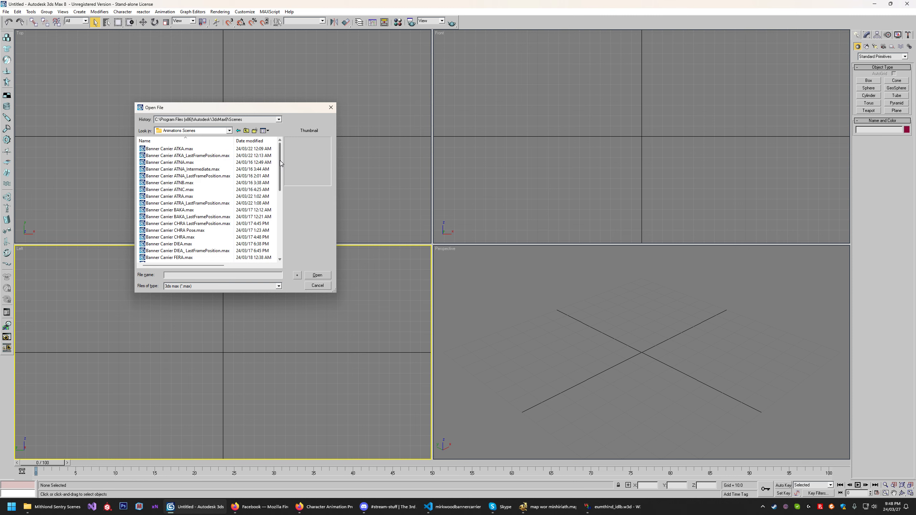
left_click_drag(280, 202, 281, 207)
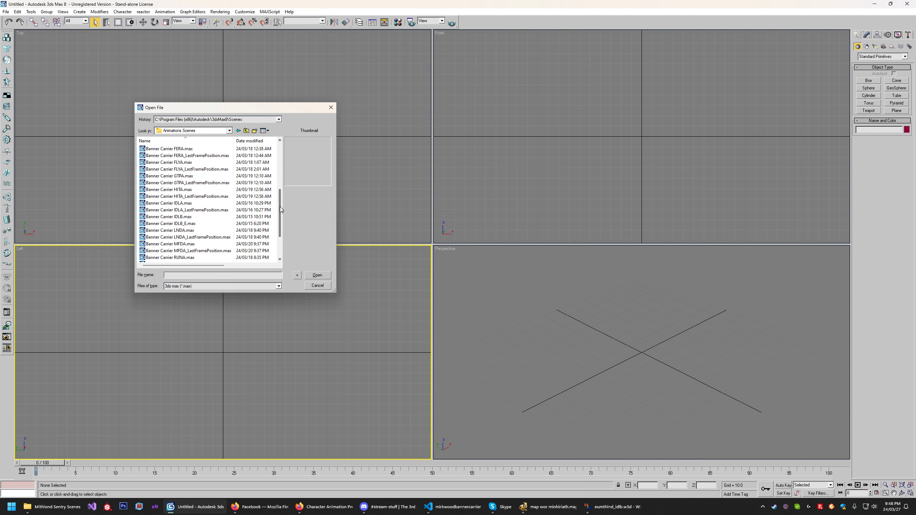
double_click(179, 204)
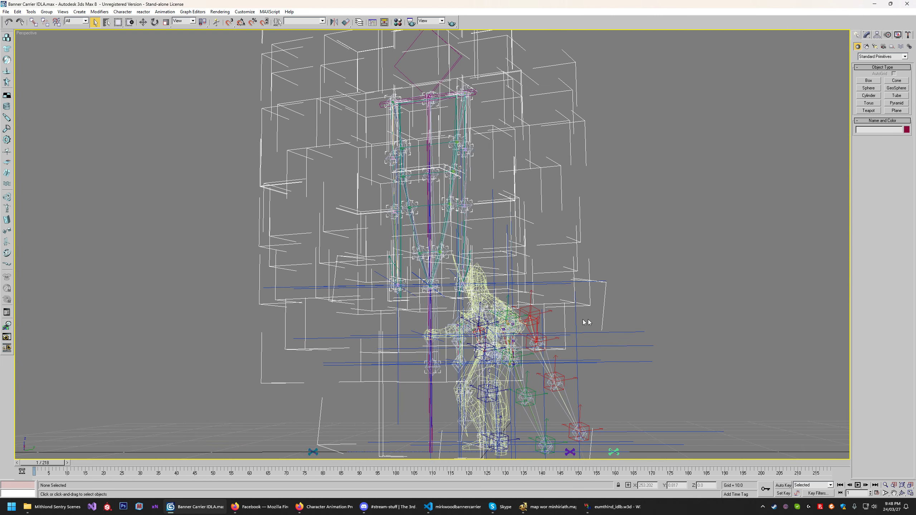
- Show the Perspective view with smooth shading and examine the banner carrier's torso and arms up close
right_click(25, 34)
left_click(44, 50)
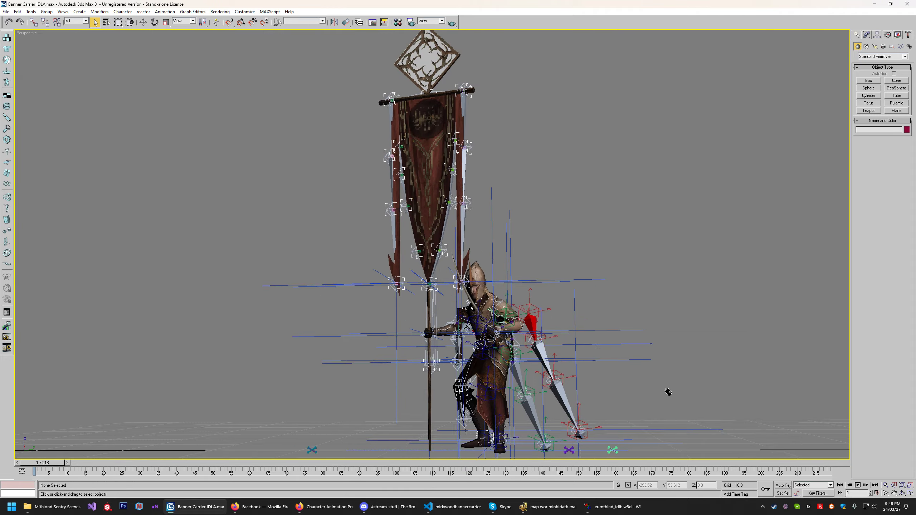
left_click(901, 495)
left_click_drag(552, 289, 460, 306)
scroll(461, 310, "up", 3)
middle_click_drag(465, 316, 417, 279)
left_click_drag(417, 279, 352, 266)
right_click(352, 266)
left_click(316, 291)
- Scrub the idle animation to frame 115 to examine the pose of the sword arm
left_click(903, 493)
left_click_drag(350, 265, 414, 260)
right_click(415, 260)
left_click(303, 293)
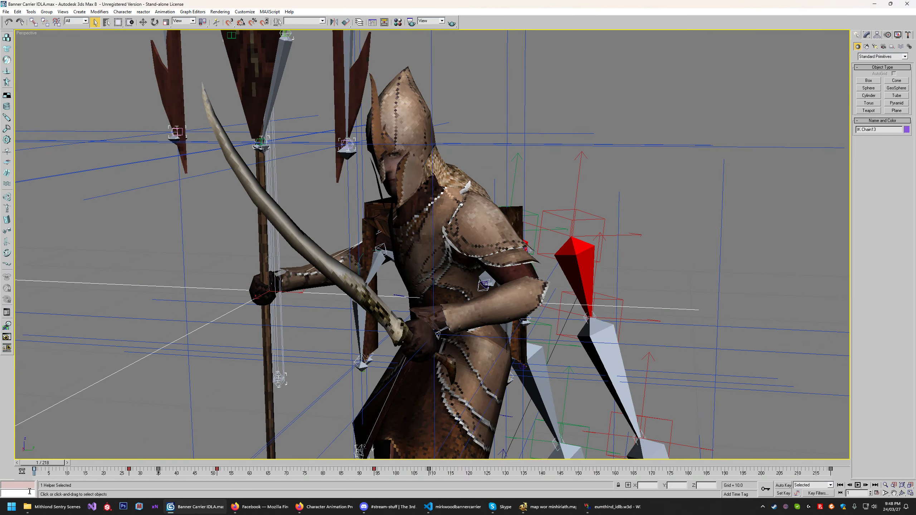
left_click_drag(38, 465, 456, 473)
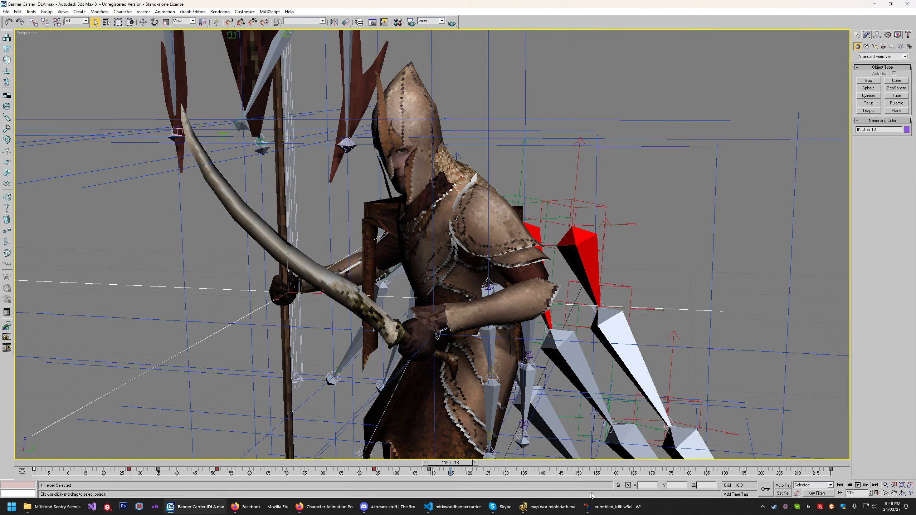
- Switch to W3D Viewer to compare the pose with the animation playing there, and return to 3ds Max
left_click(615, 507)
left_click_drag(529, 255, 562, 219)
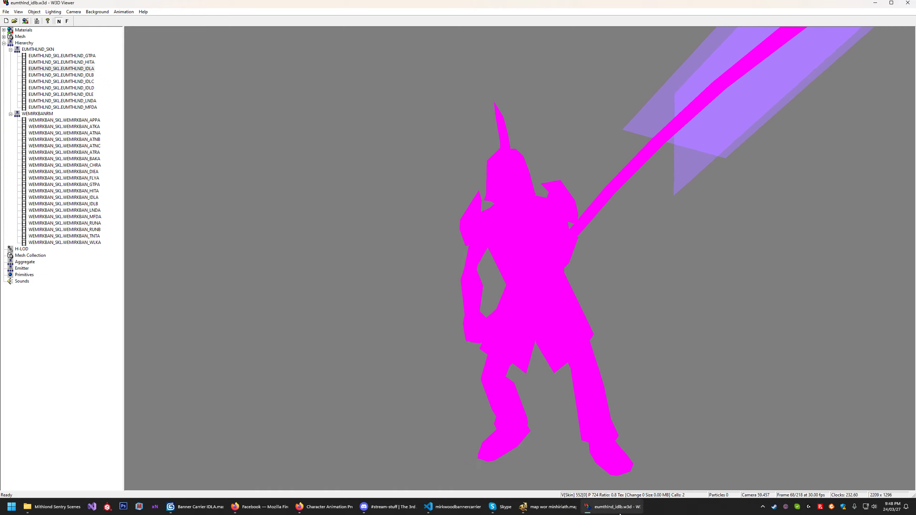
left_click(603, 509)
left_click(605, 508)
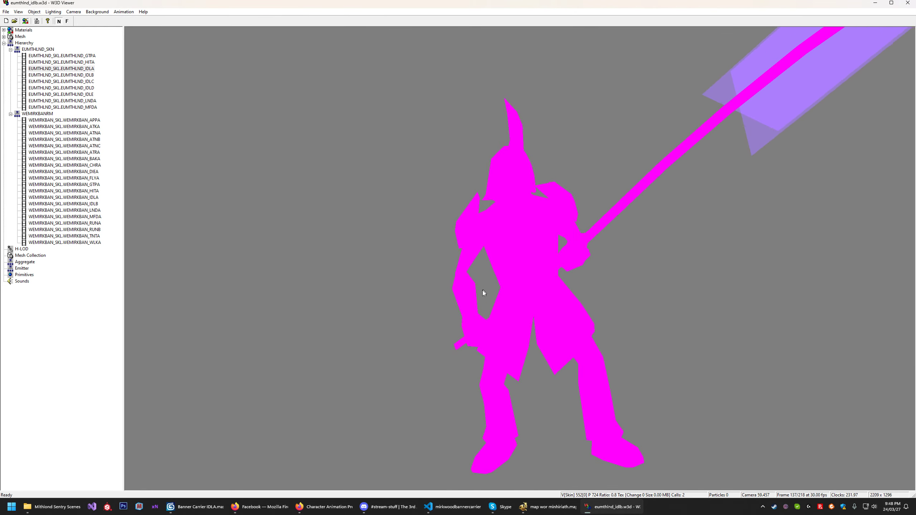
left_click(625, 513)
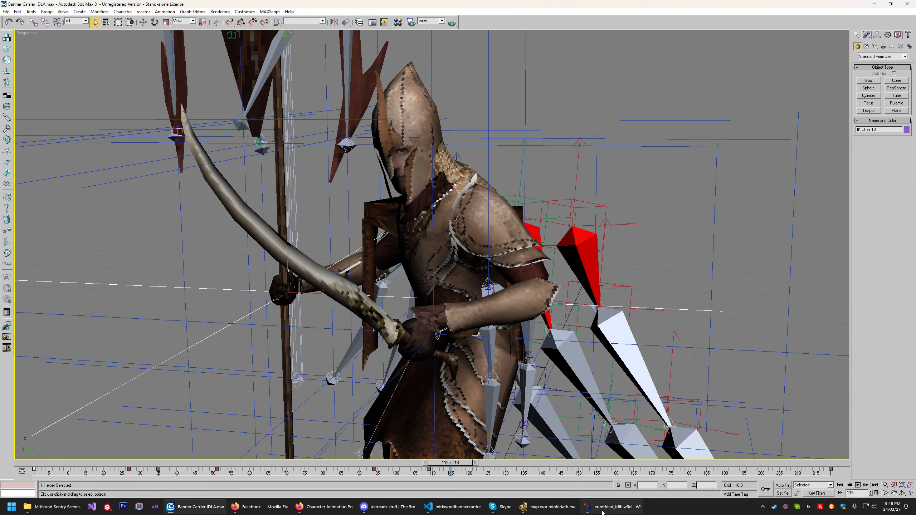
- Show the view in wireframe and select the SWORDBONE and B_HANDL bones in turn to identify them
scroll(588, 303, "up", 3)
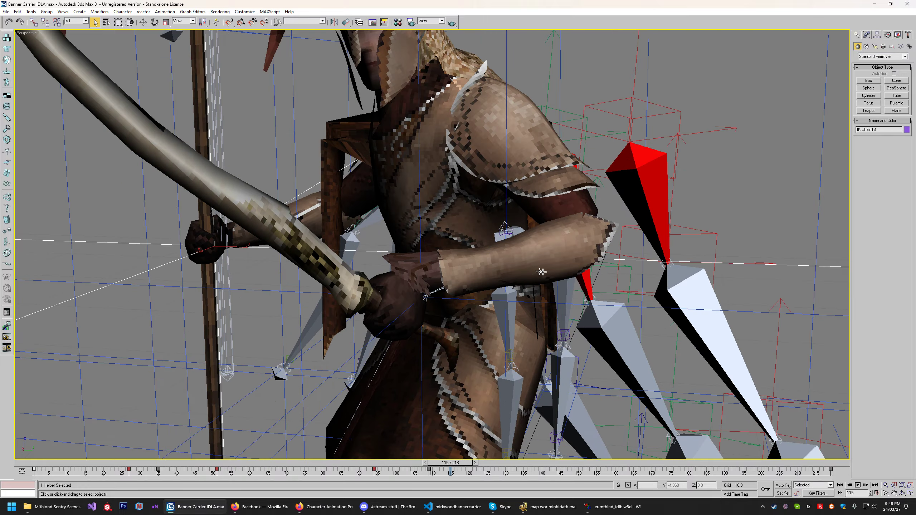
right_click(27, 35)
left_click(50, 60)
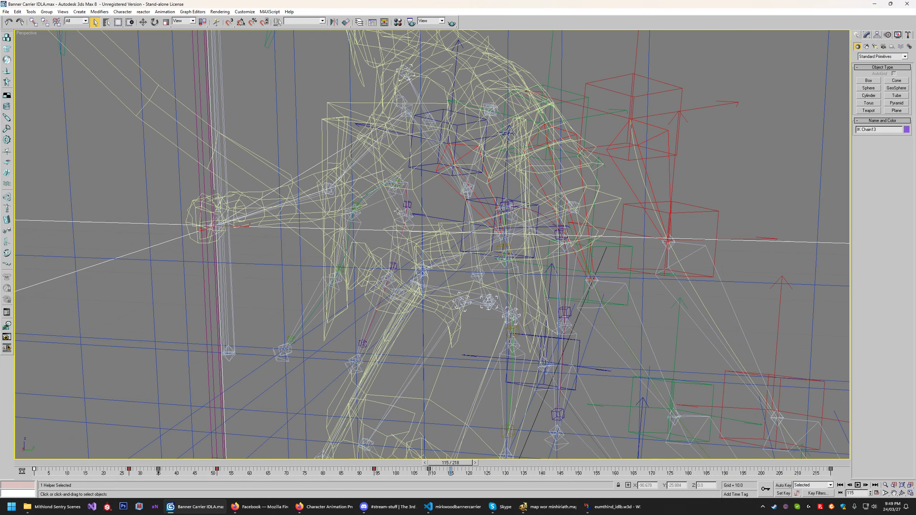
middle_click_drag(405, 252, 400, 244)
left_click(902, 494)
left_click_drag(404, 267, 566, 268)
middle_click_drag(659, 239, 450, 248)
scroll(450, 248, "up", 5)
right_click(498, 242)
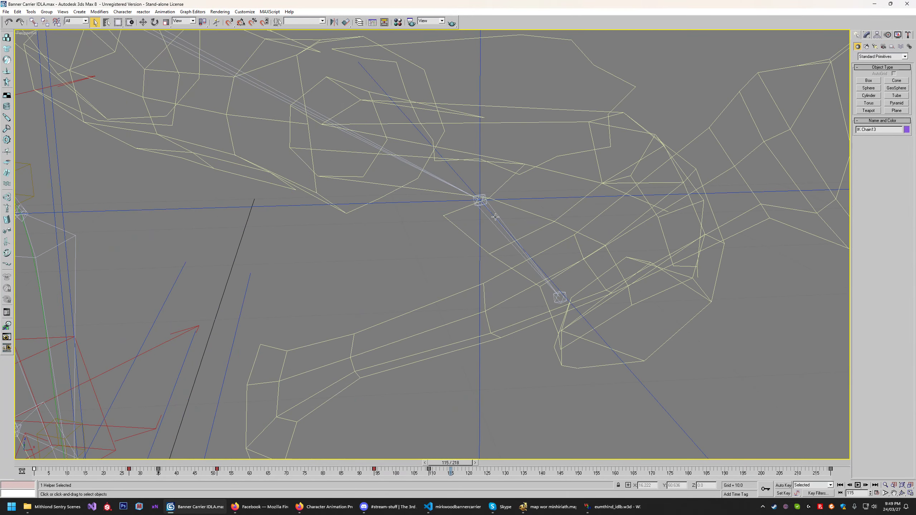
left_click(490, 219)
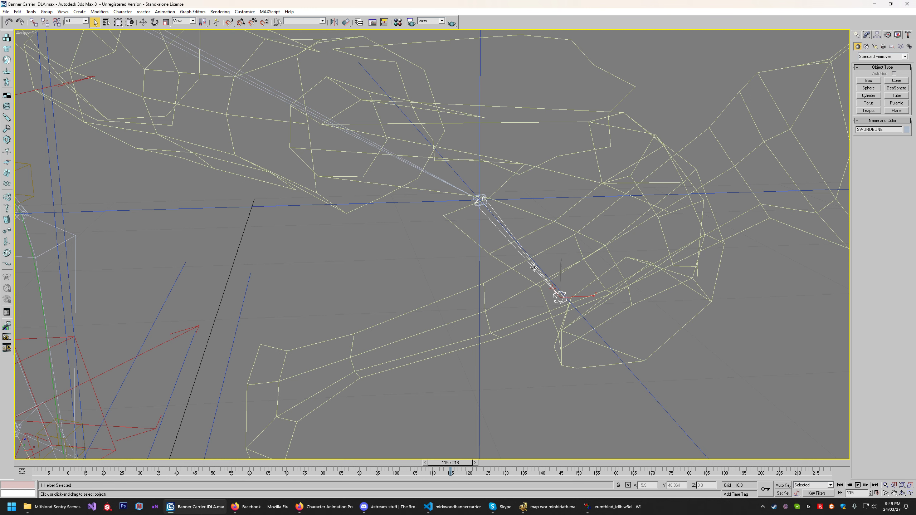
left_click(453, 186)
scroll(577, 301, "down", 4)
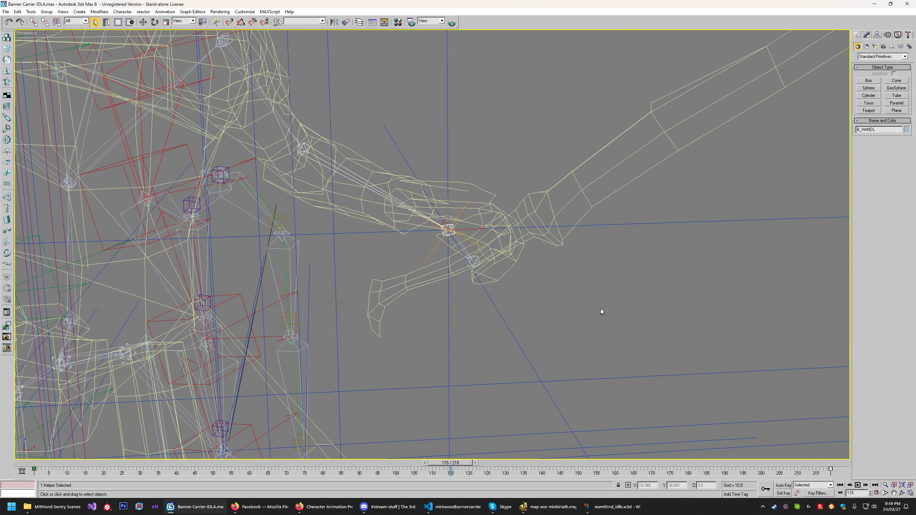
- Restore smooth shading, examine the sword grip from several sides, and clear the selection
right_click(26, 33)
left_click(54, 37)
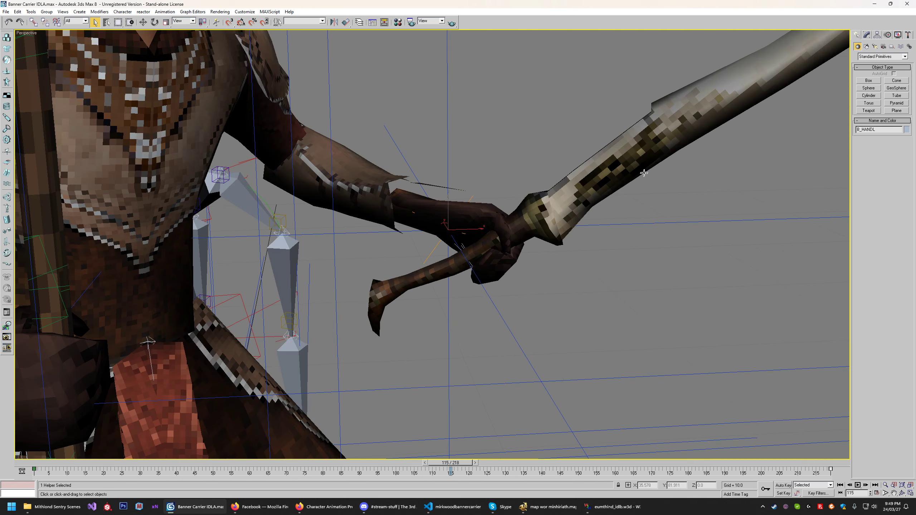
scroll(475, 286, "up", 3)
scroll(475, 286, "down", 3)
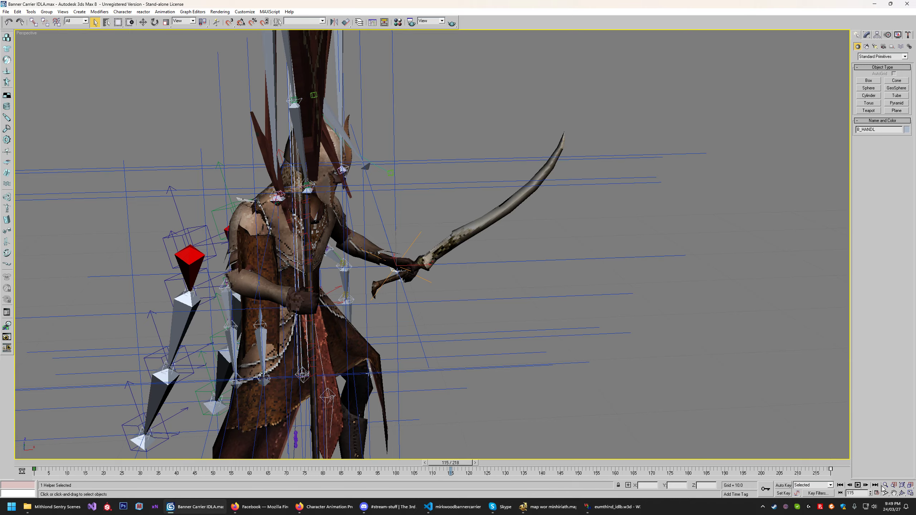
left_click(902, 493)
left_click_drag(523, 270, 321, 245)
middle_click_drag(457, 233, 413, 269)
scroll(413, 270, "up", 3)
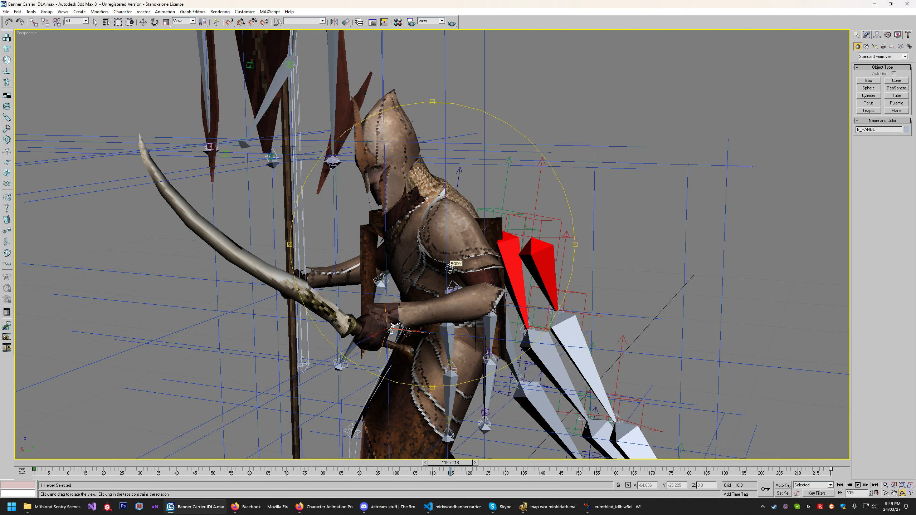
right_click(107, 76)
left_click(108, 80)
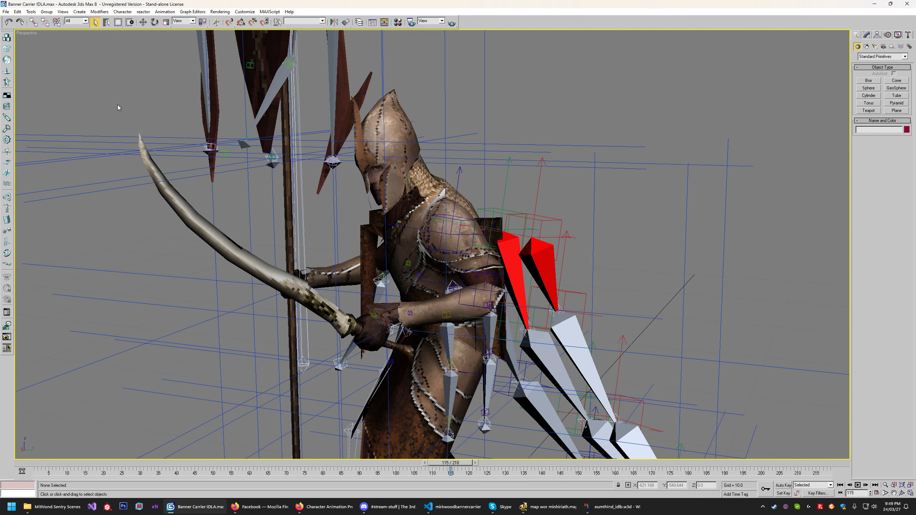
- Open the recent scene Banner Carrier Default Bind Pose.max and show its Perspective view with smooth shading
left_click(5, 11)
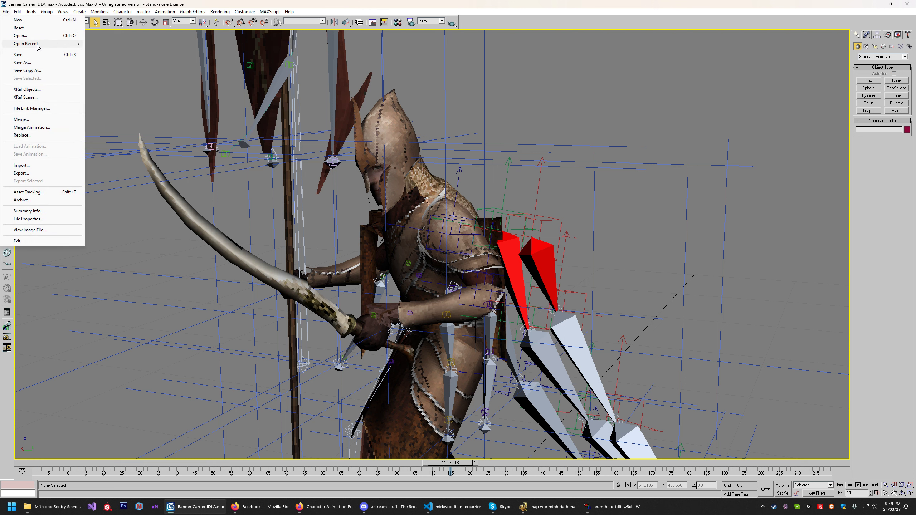
mouse_move(37, 46)
left_click(391, 54)
left_click(465, 276)
right_click(27, 33)
left_click(52, 47)
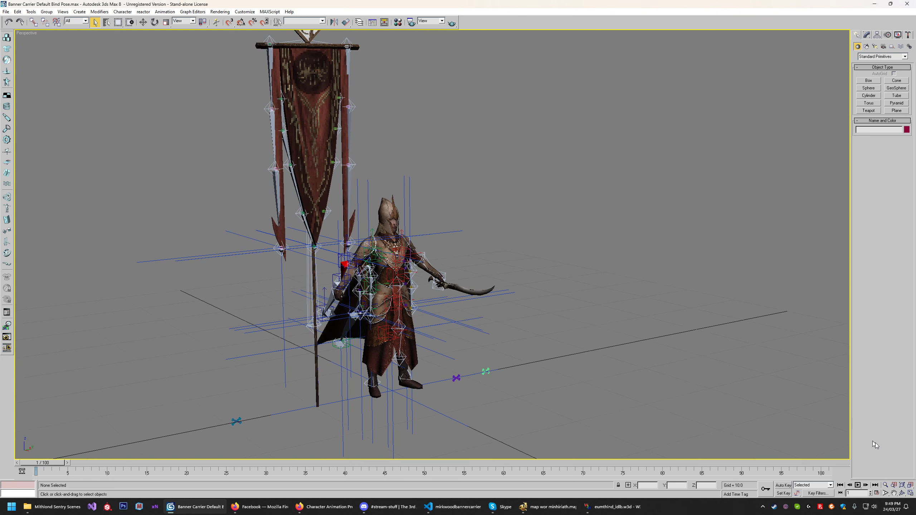
- Examine the banner carrier's default bind pose and the banner pole beside it from the front
left_click(902, 493)
left_click_drag(519, 288, 448, 261)
scroll(447, 262, "up", 3)
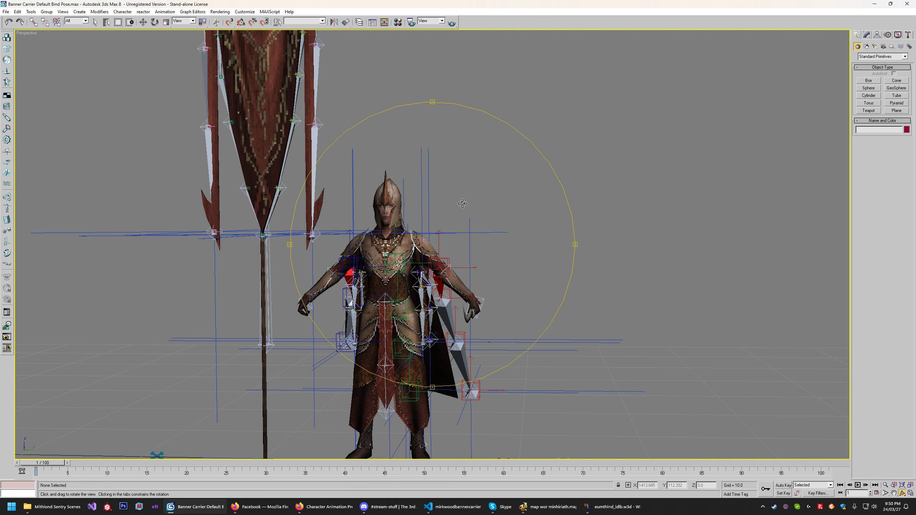
middle_click_drag(422, 262, 418, 240)
right_click(420, 241)
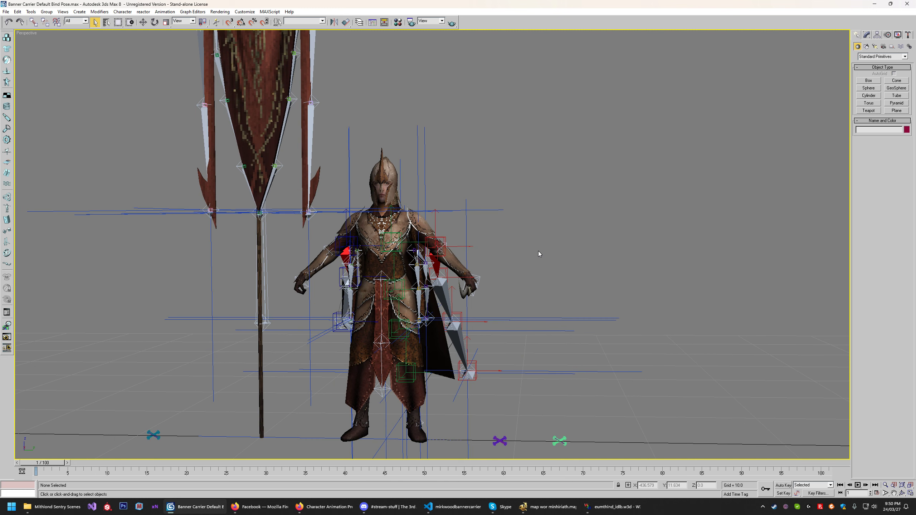
scroll(628, 272, "up", 4)
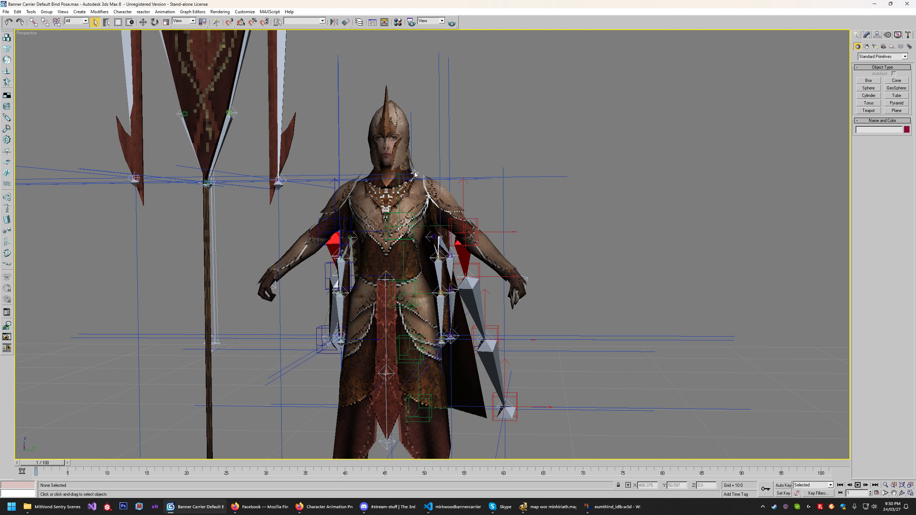
mouse_move(613, 275)
middle_mouse_down()
mouse_move(609, 255)
mouse_move(614, 273)
middle_mouse_up()
scroll(620, 294, "down", 3)
scroll(621, 283, "up", 4)
scroll(621, 283, "down", 4)
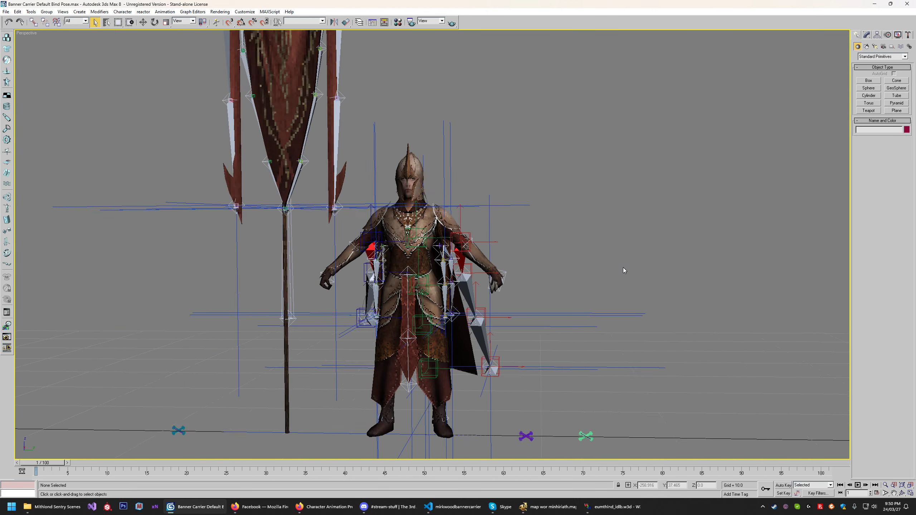
middle_click_drag(620, 224, 611, 252)
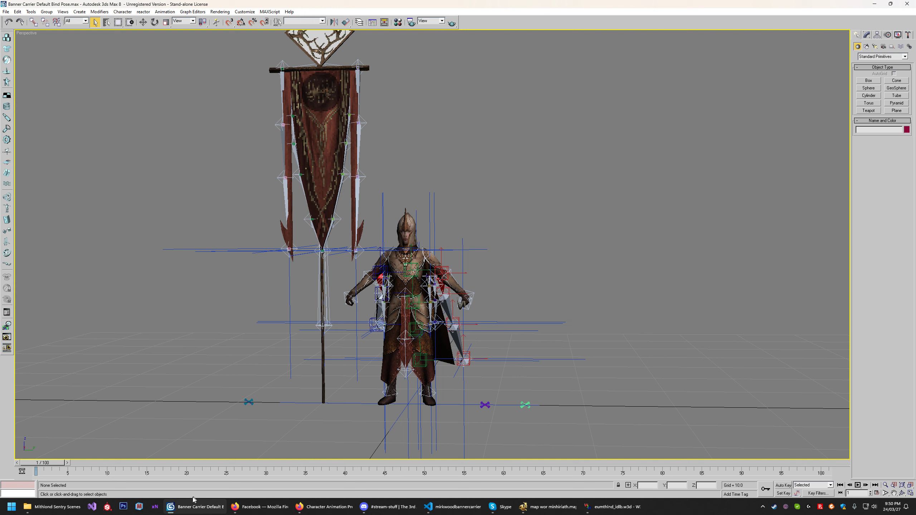
- Open Animation List.docx in WordPad and read the Banner carrier animations section
left_click(56, 509)
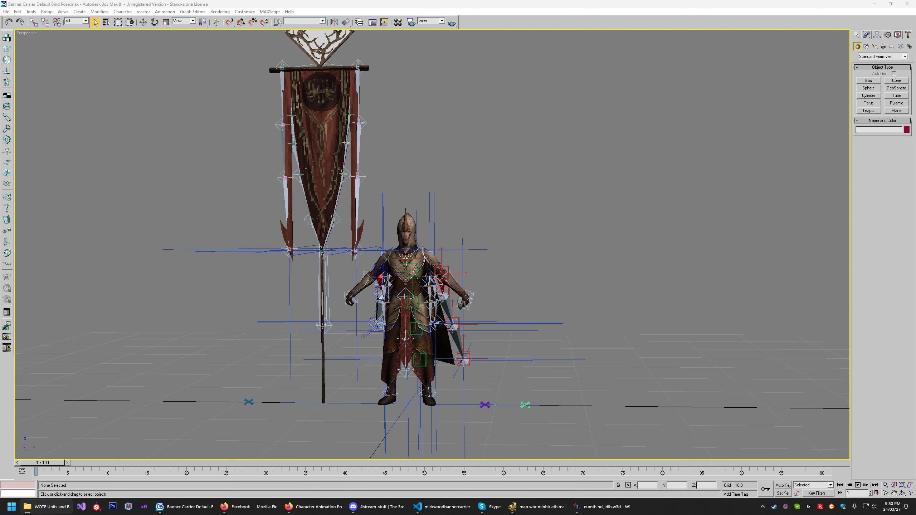
scroll(507, 244, "down", 15)
scroll(507, 243, "down", 20)
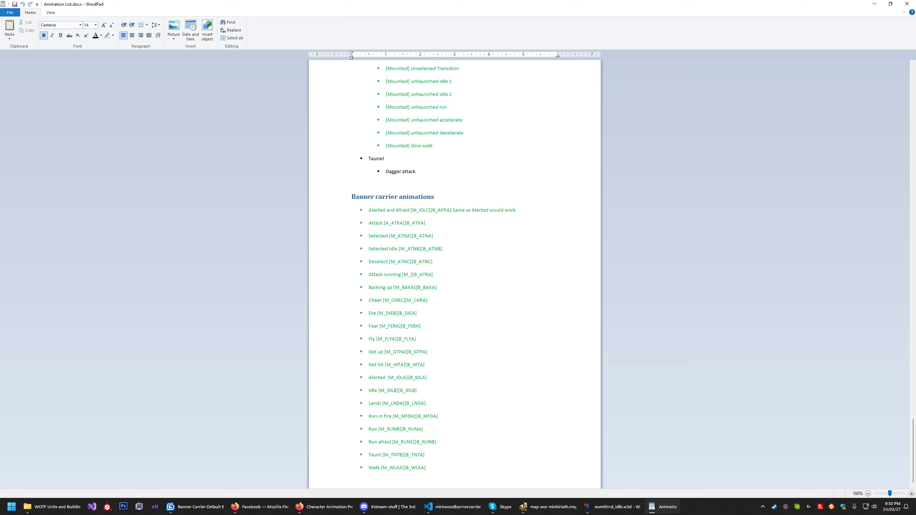
left_click(407, 222)
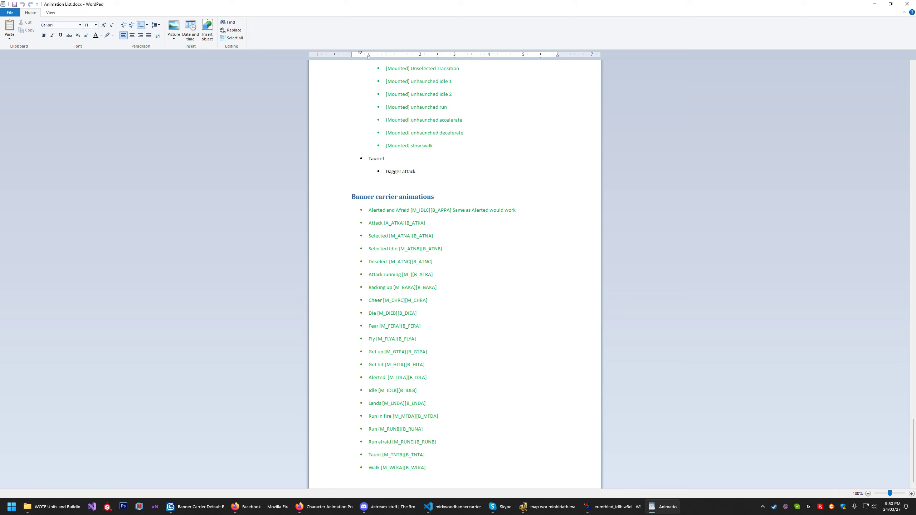
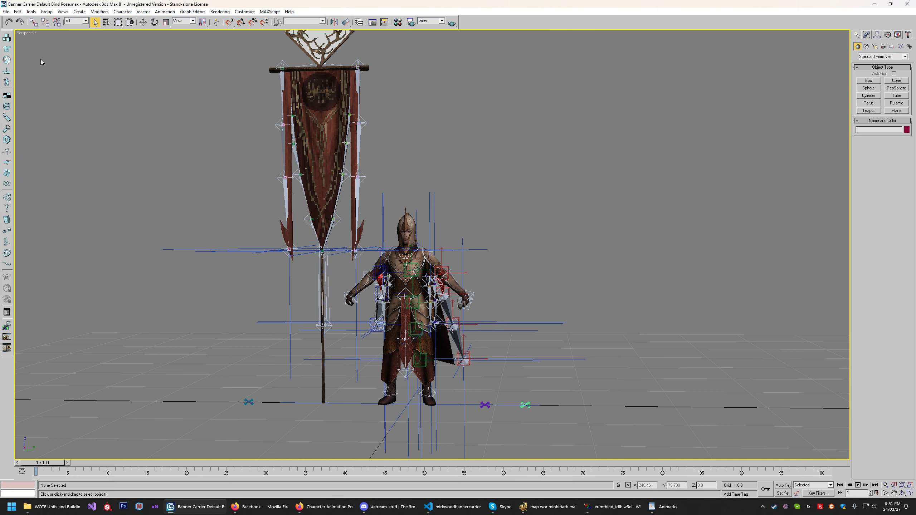
- Back in 3ds Max, examine the bind-pose figure's upper body and sword arm from several angles
left_click(6, 12)
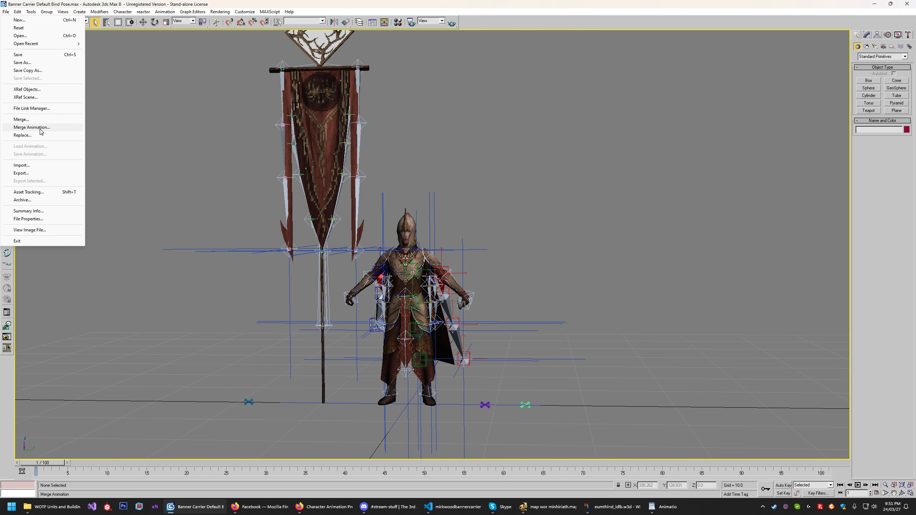
left_click(433, 242)
scroll(542, 272, "up", 8)
scroll(574, 268, "down", 3)
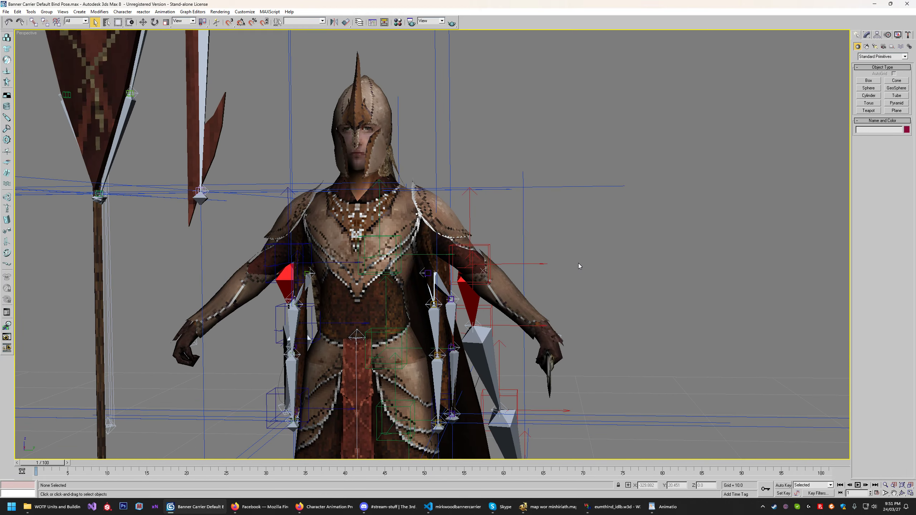
left_click(902, 493)
left_click_drag(411, 255, 452, 268)
scroll(441, 257, "down", 5)
scroll(452, 268, "up", 5)
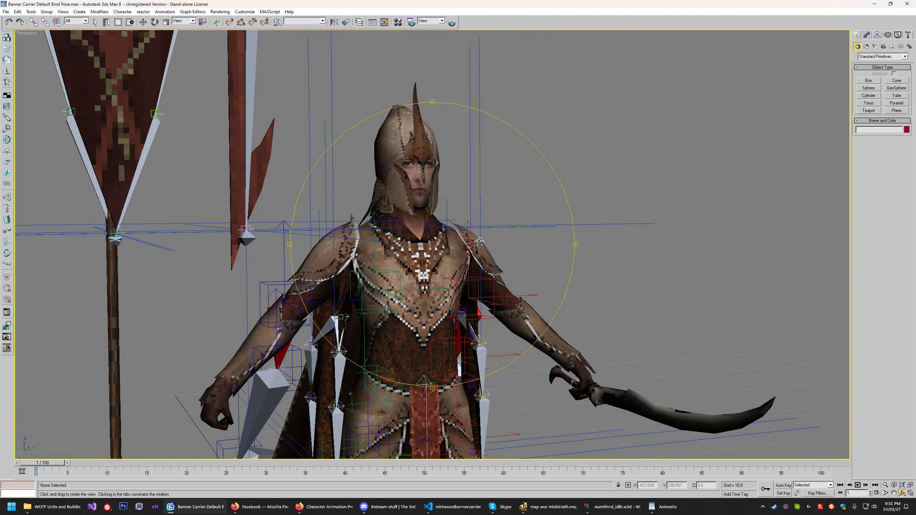
left_click_drag(480, 243, 439, 222)
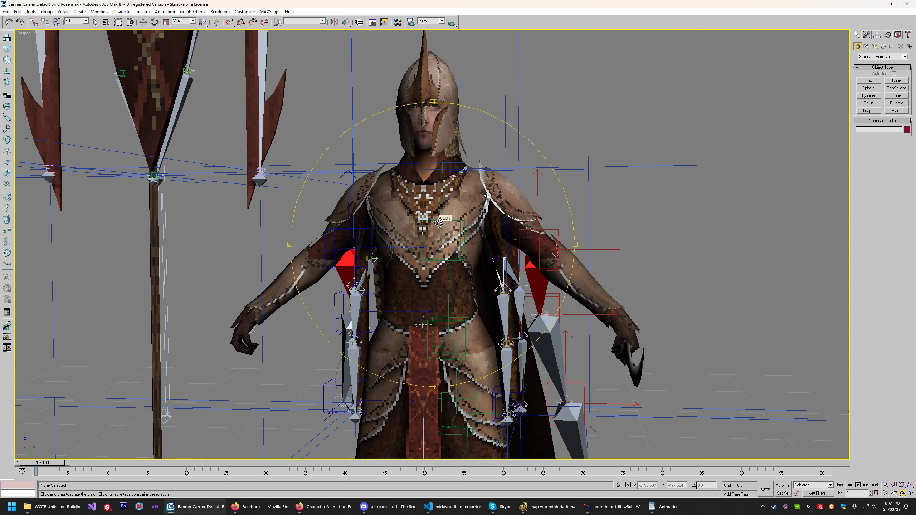
left_click_drag(494, 227, 537, 219)
right_click(489, 270)
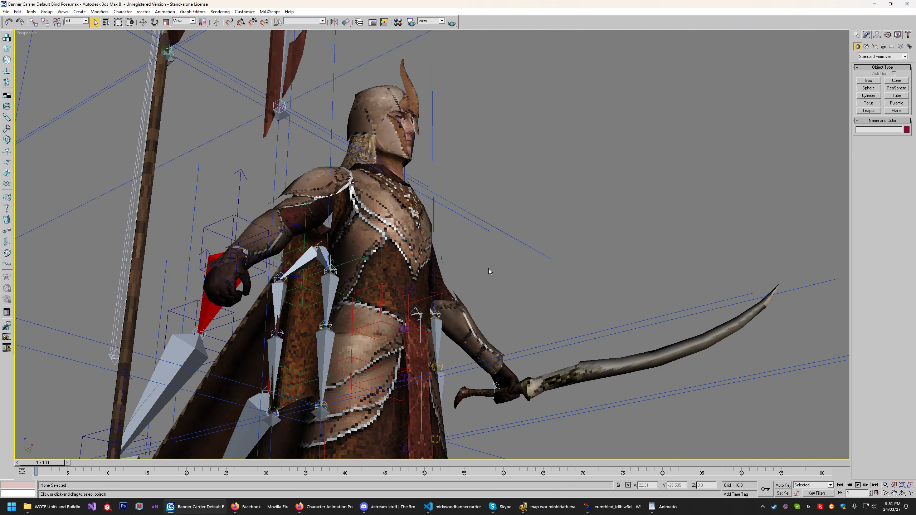
- Examine the bind-pose figure from the front, from helmet to feet, including its bones, sword and the banner pole
left_click(902, 493)
left_click_drag(472, 252, 330, 262)
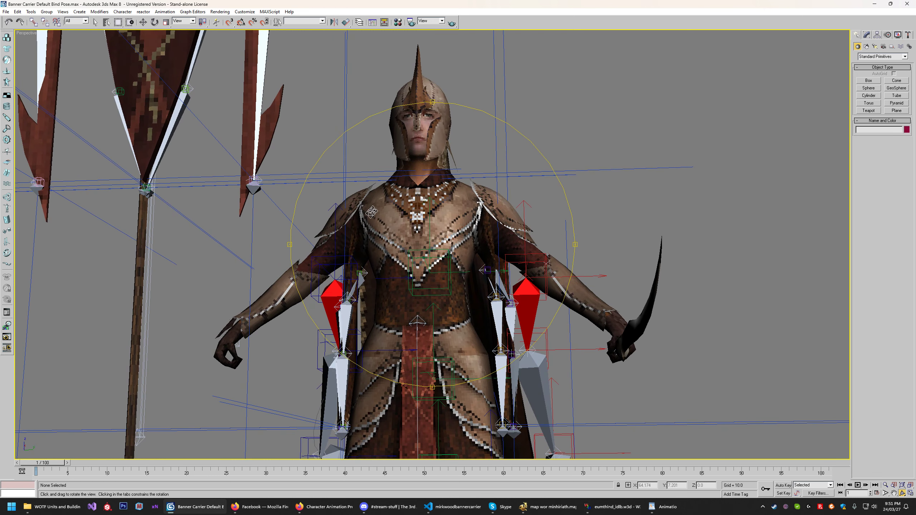
right_click(330, 262)
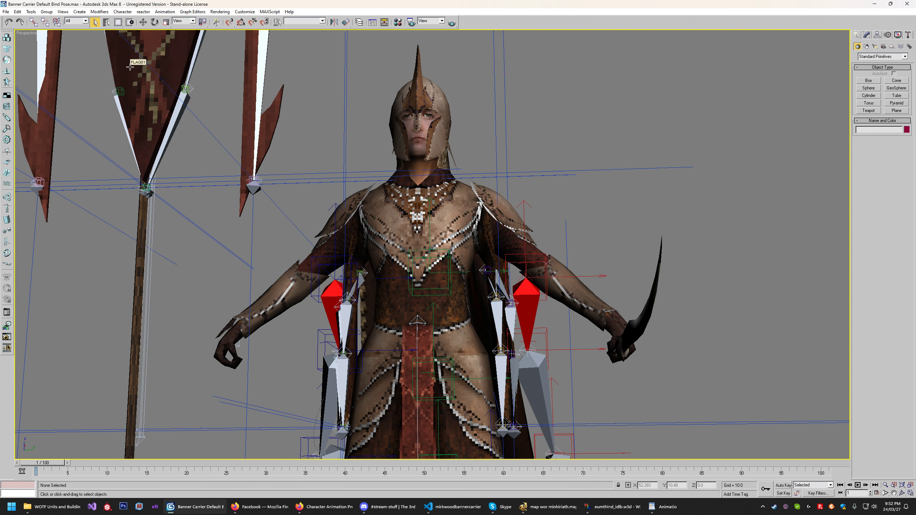
middle_click_drag(669, 315, 640, 176)
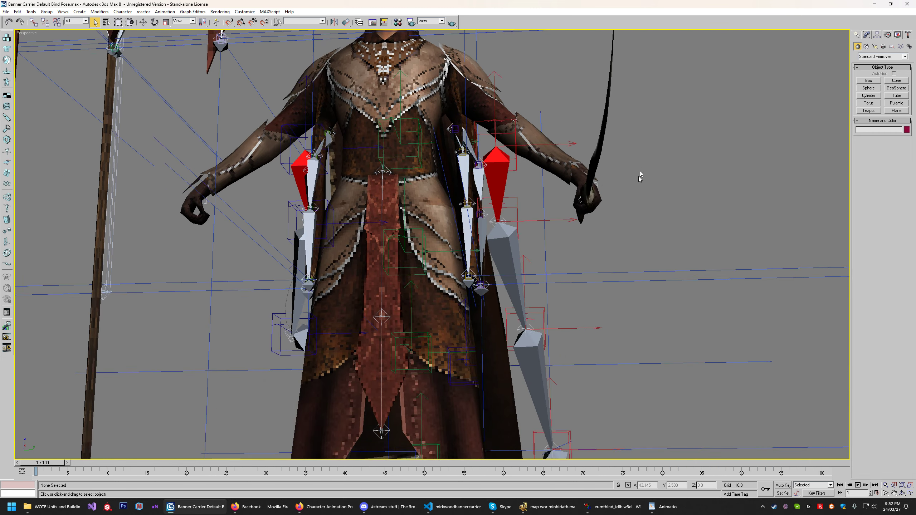
scroll(638, 181, "down", 8)
scroll(592, 291, "up", 5)
left_click(901, 492)
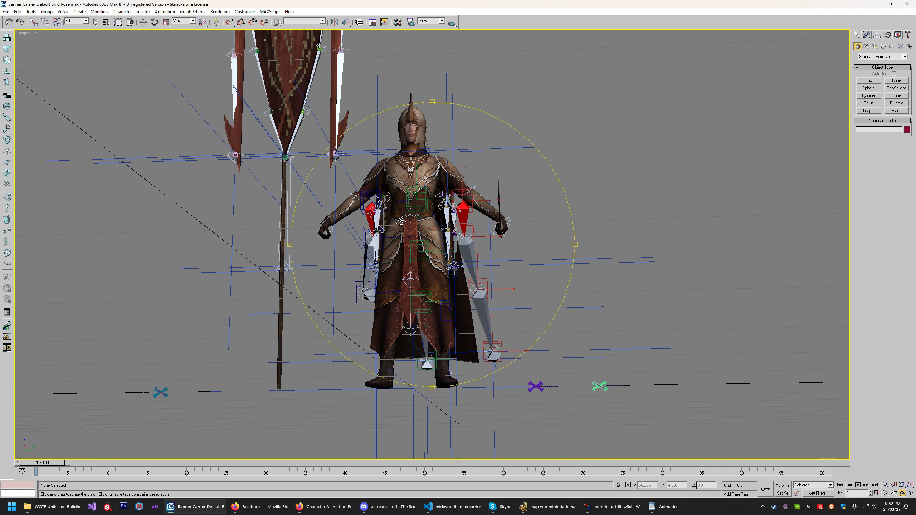
left_click_drag(386, 216, 404, 254)
right_click(404, 253)
left_click(506, 349)
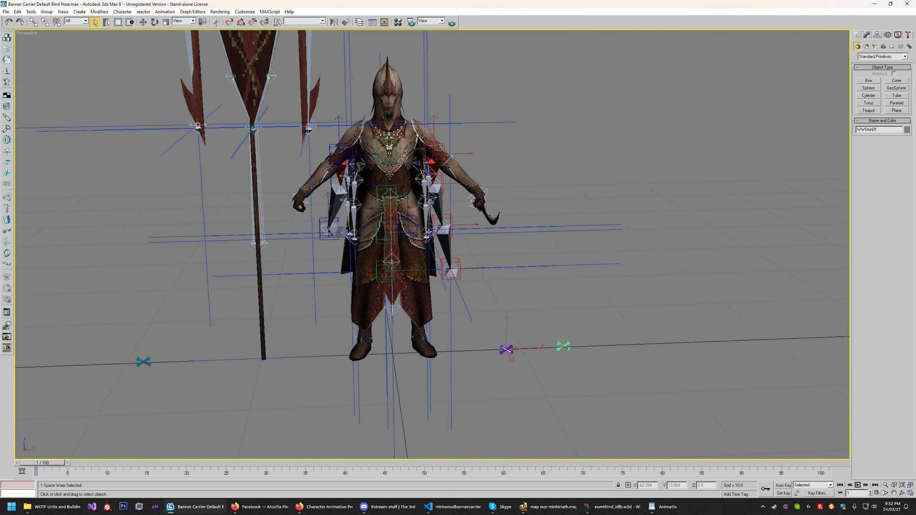
left_click(491, 172)
scroll(446, 257, "up", 5)
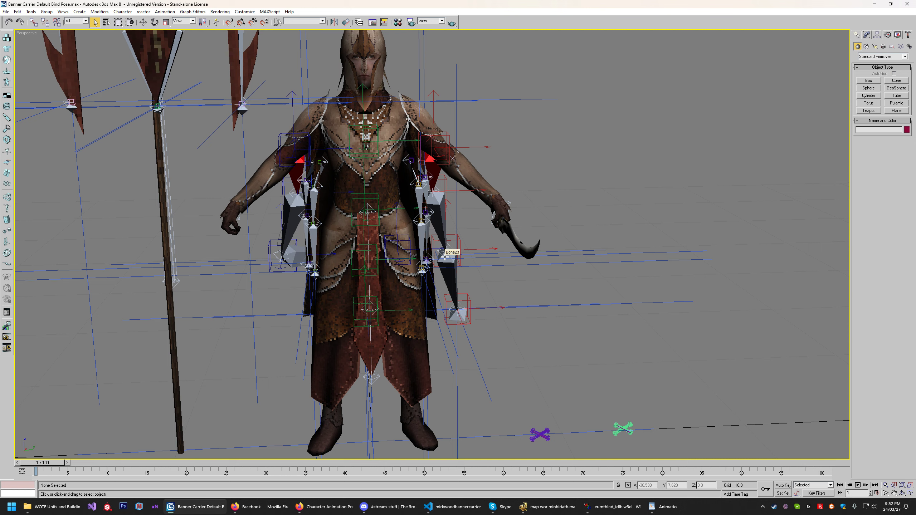
middle_click_drag(579, 362, 583, 341)
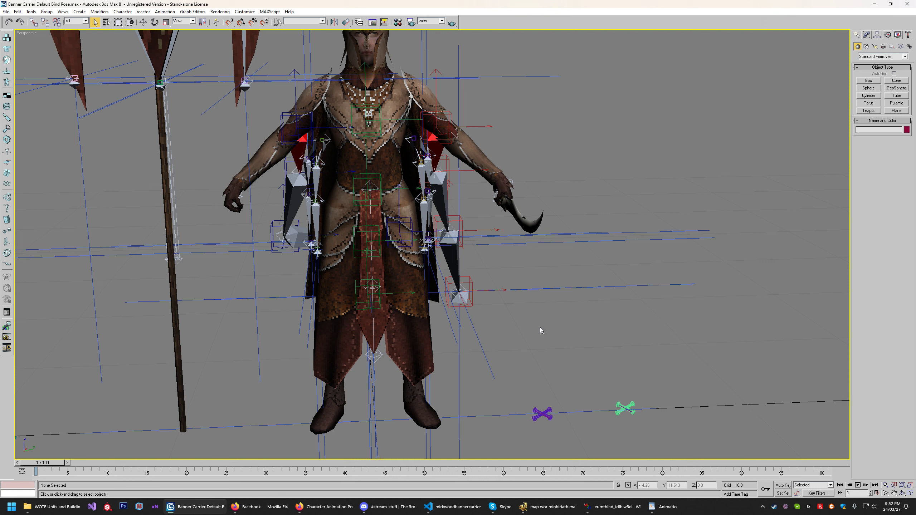
middle_click_drag(443, 206, 469, 265)
- Inspect the banner carrier's mesh and bones in wireframe, and return the Perspective view to Smooth + Highlights shading
right_click(29, 33)
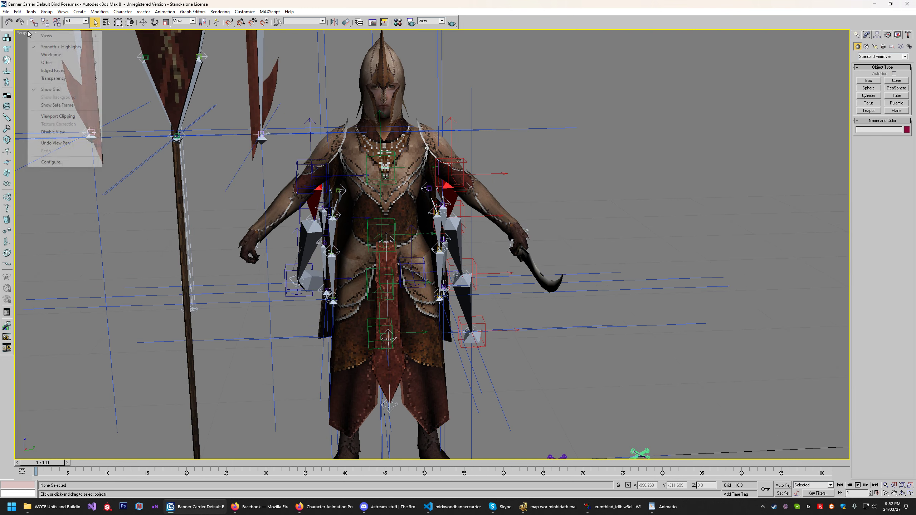
left_click(50, 55)
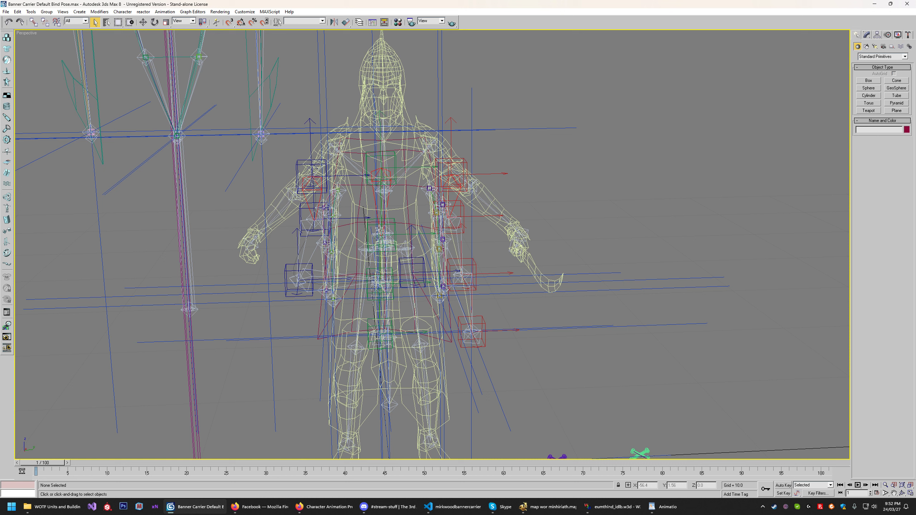
left_click(6, 12)
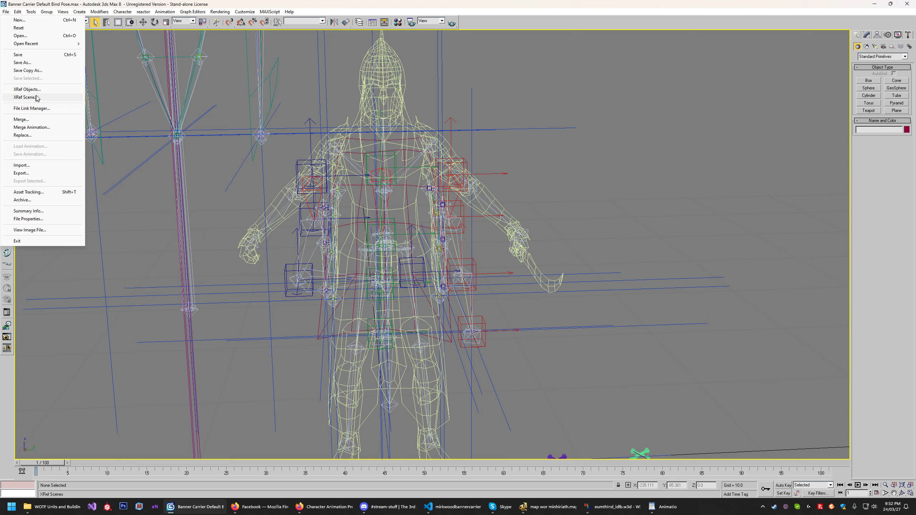
left_click(102, 51)
right_click(24, 35)
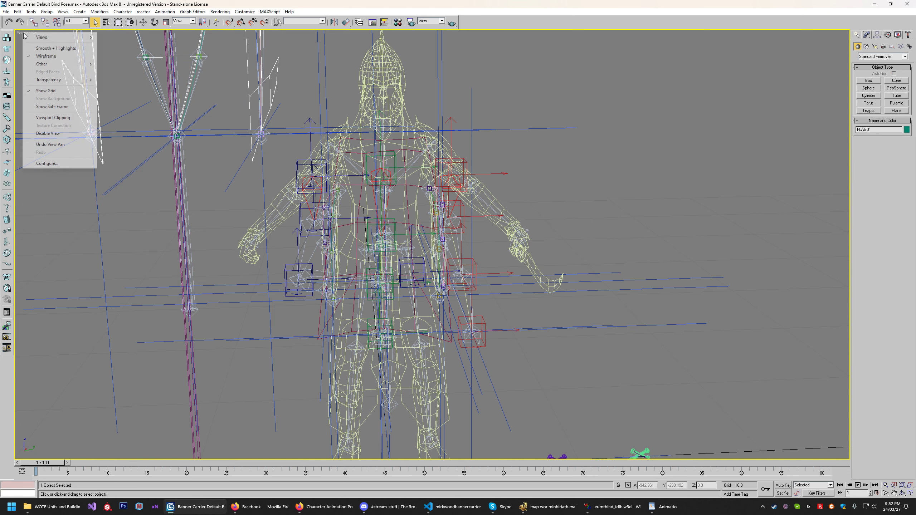
left_click(45, 49)
- Open Merge Animation for the banner carrier scene and review the scene files in the Mithlond Sentry Scenes folder in File Explorer
left_click(6, 12)
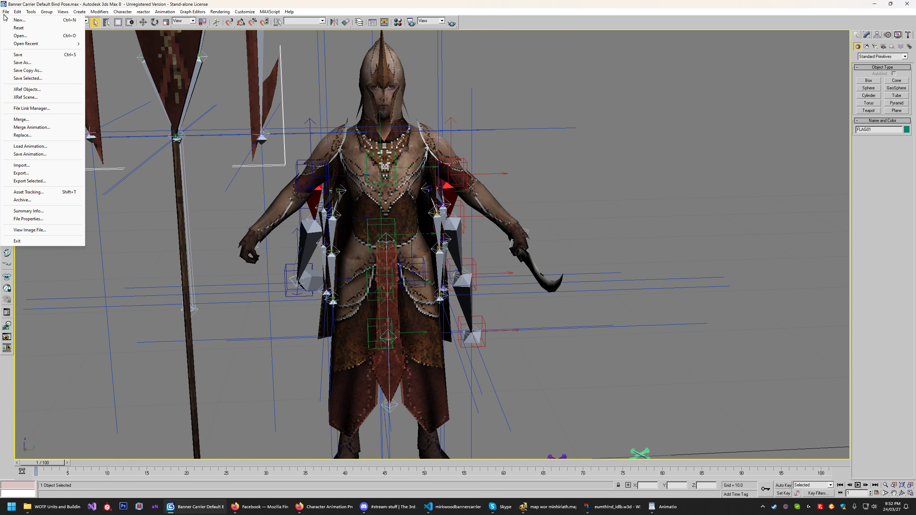
left_click(36, 129)
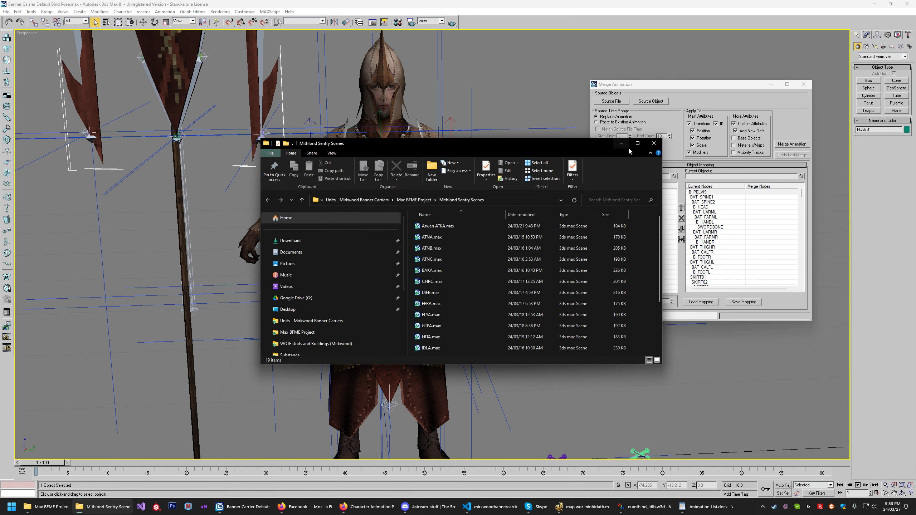
left_click(638, 144)
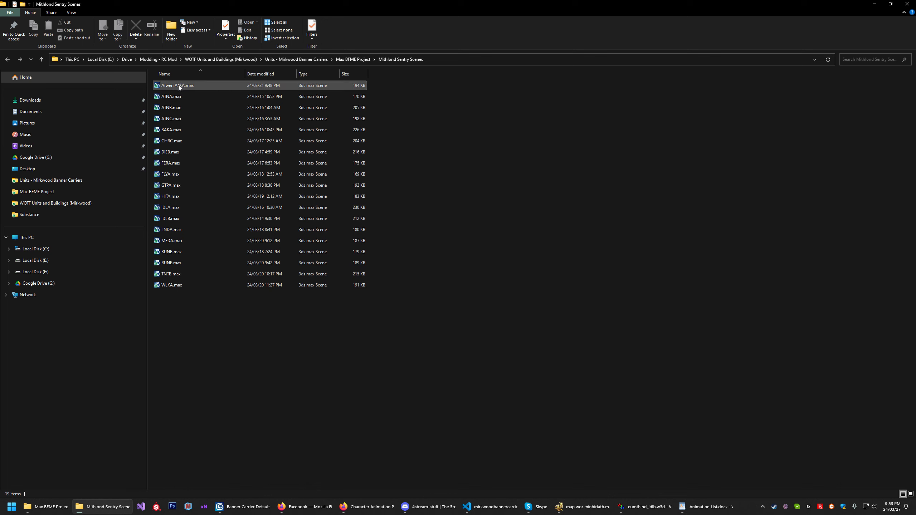
left_click_drag(197, 324, 169, 93)
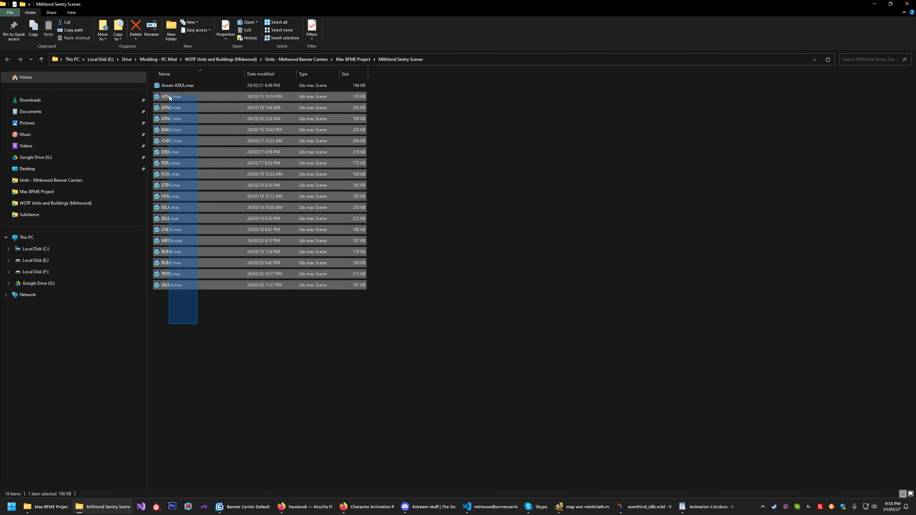
left_click(205, 319)
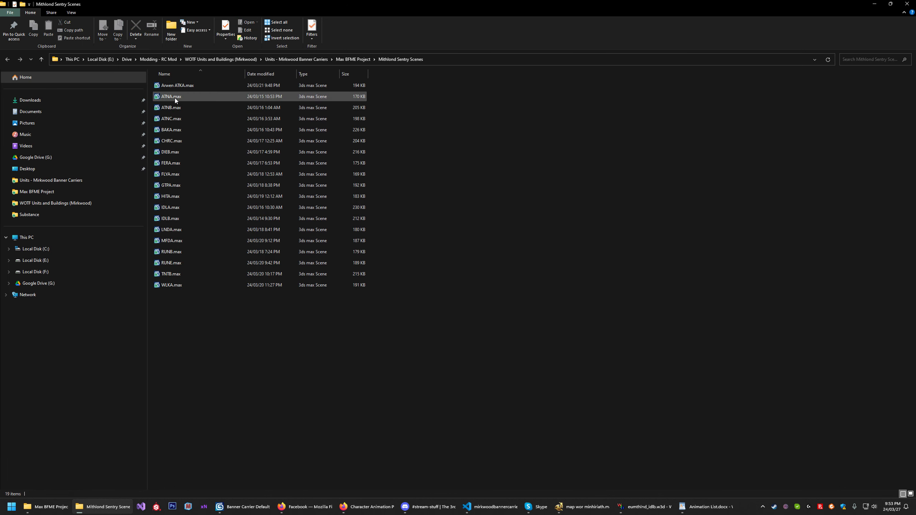
- Start a second 3ds Max session and copy the Mithlond Sentry Scenes folder path for use in it
right_click(255, 508)
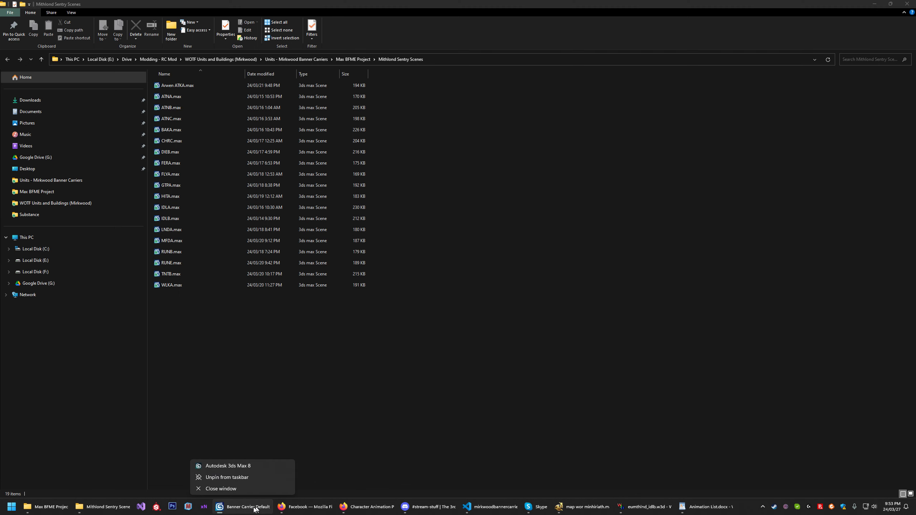
left_click(229, 466)
left_click(422, 317)
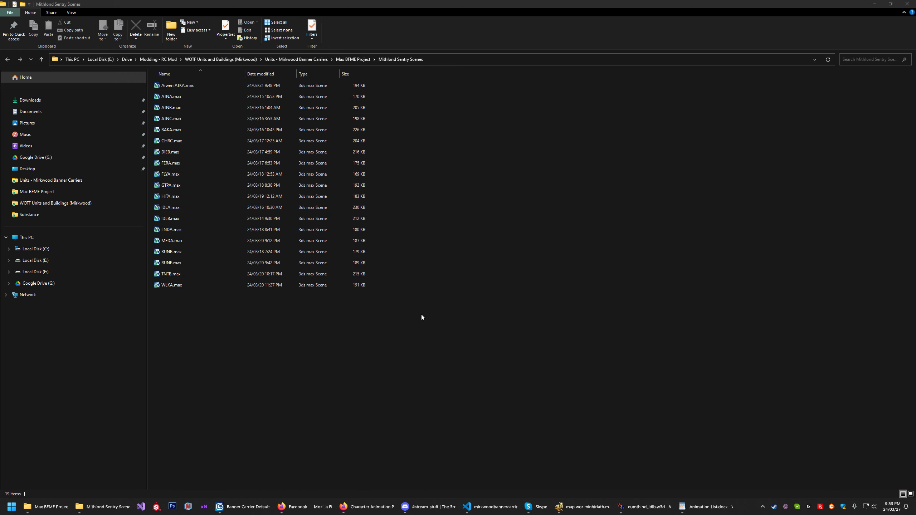
left_click(447, 58)
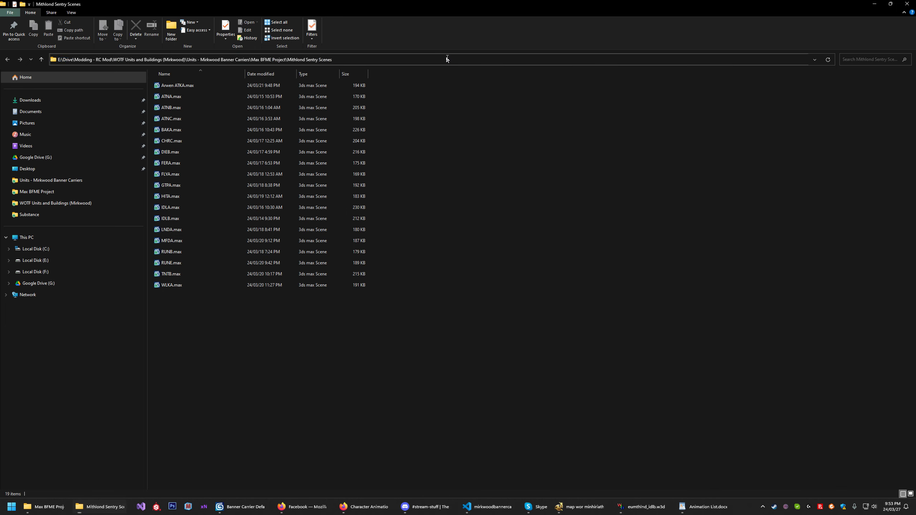
left_click(276, 507)
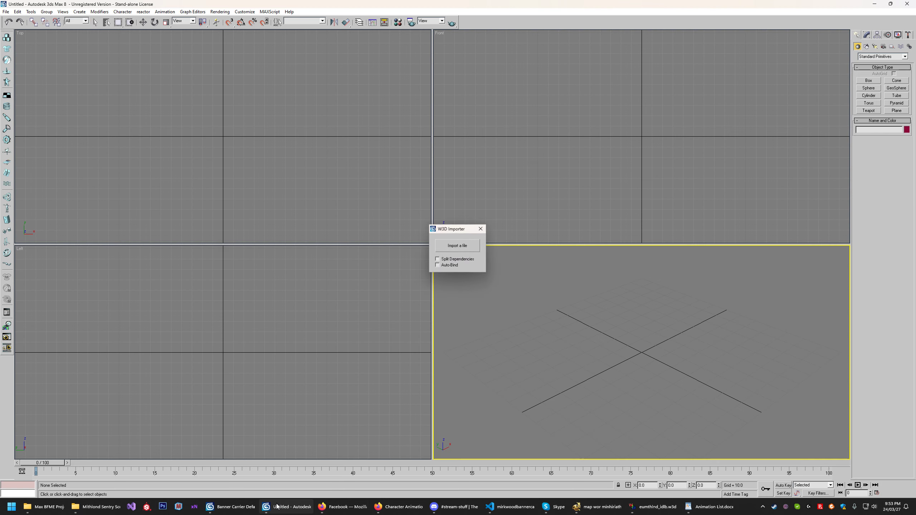
- Open IDLA.max from the Mithlond Sentry Scenes folder and scrub through its skeleton's animation with all helpers selected
left_click(5, 11)
left_click(20, 36)
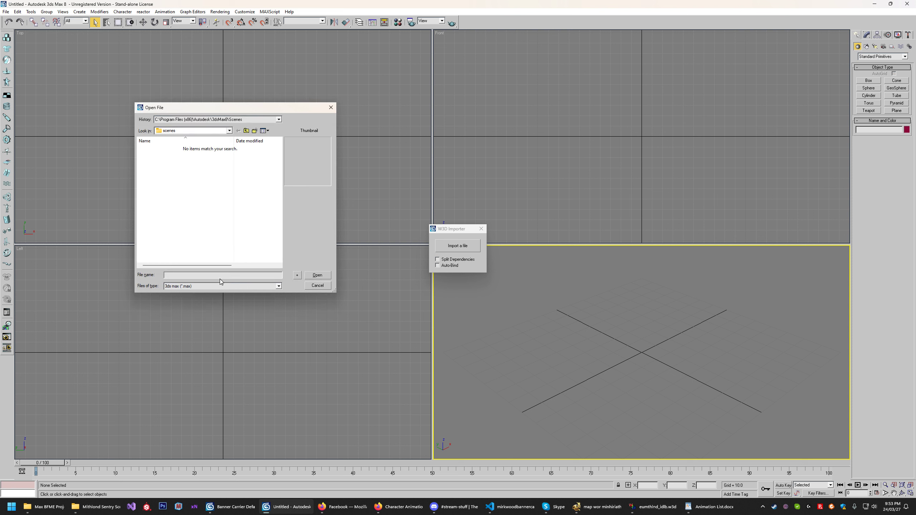
key("ctrl+v")
key("Return")
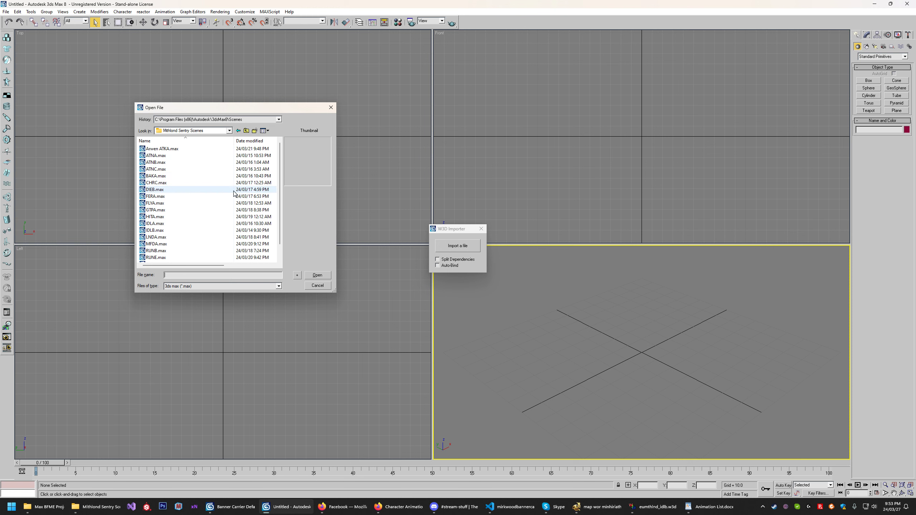
double_click(153, 223)
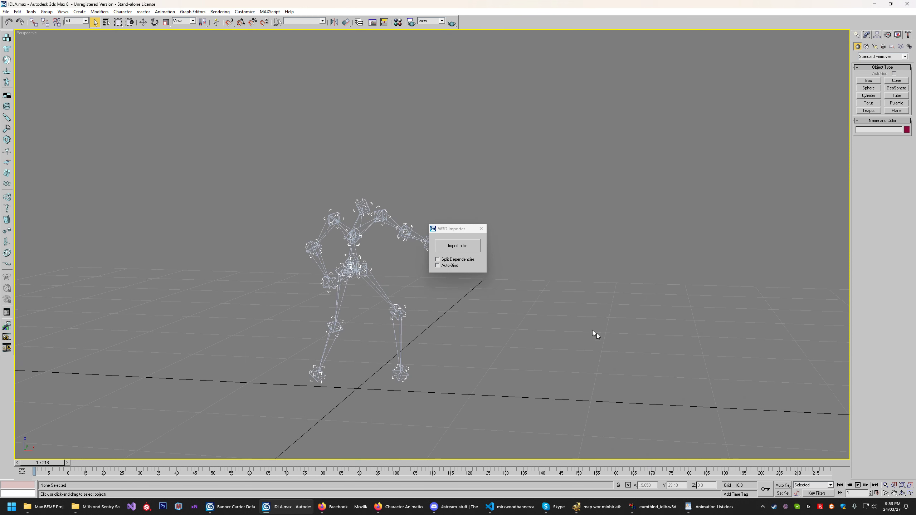
left_click(481, 229)
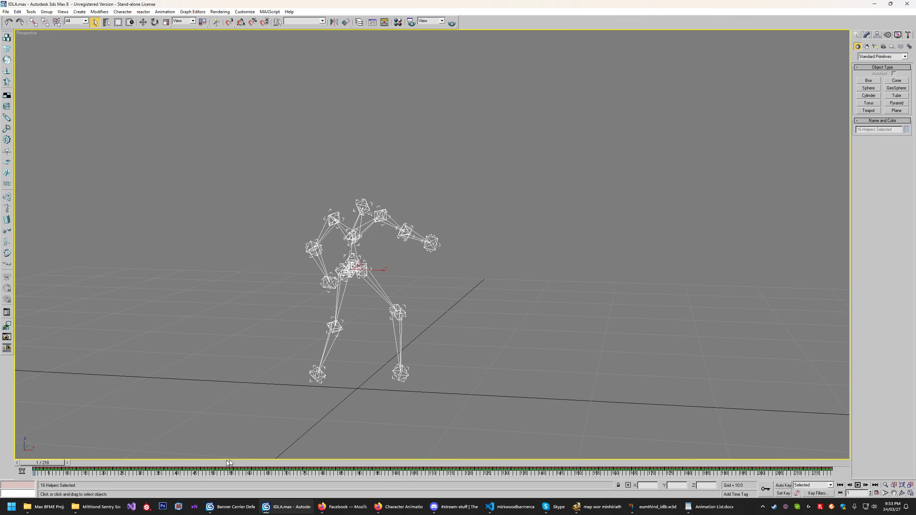
left_click_drag(123, 464, 32, 467)
- Back in the banner carrier scene, load IDLA.max from Mithlond Sentry Scenes as the Merge Animation source, listing 3ds max (*.max) files
left_click(237, 512)
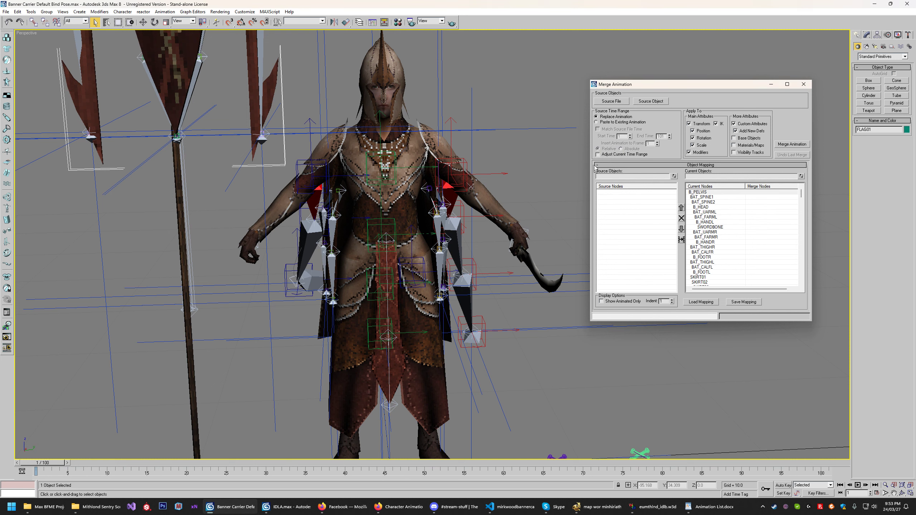
left_click_drag(636, 86, 352, 149)
left_click(327, 165)
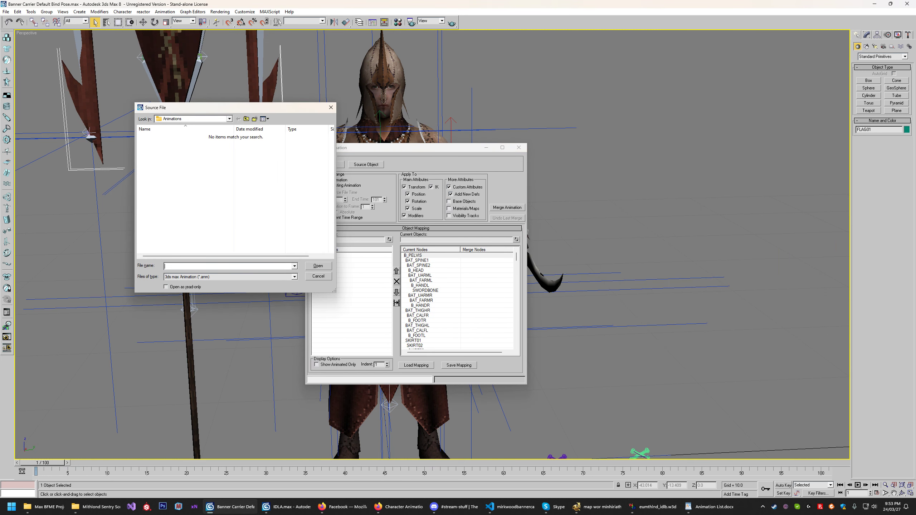
key("ctrl+v")
key("Return")
left_click(209, 277)
left_click(211, 276)
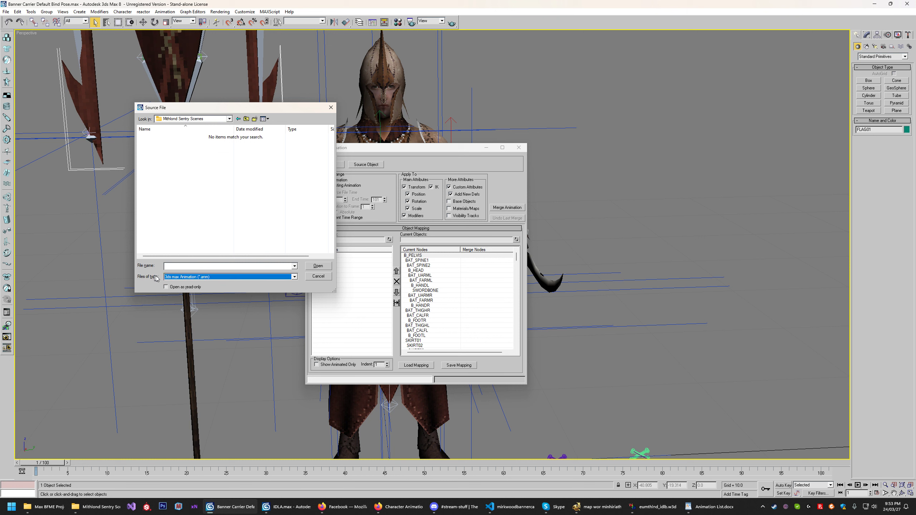
left_click(214, 277)
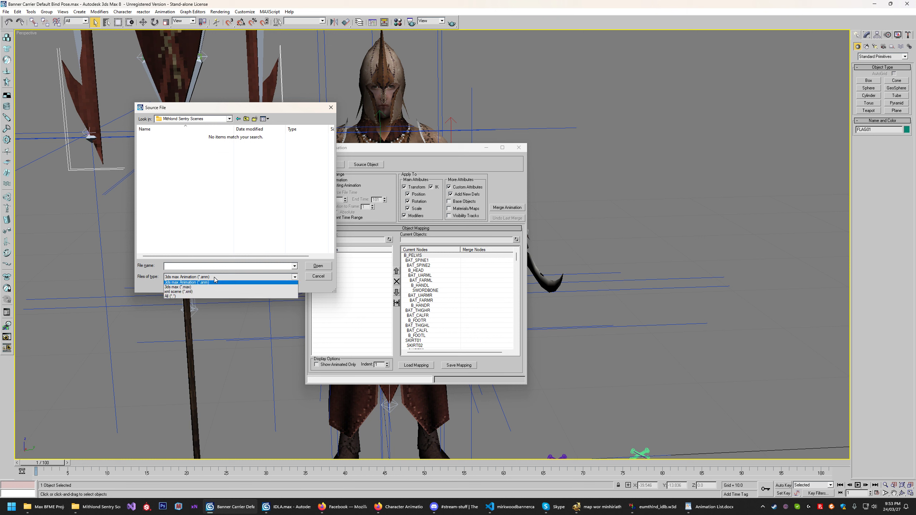
left_click(187, 289)
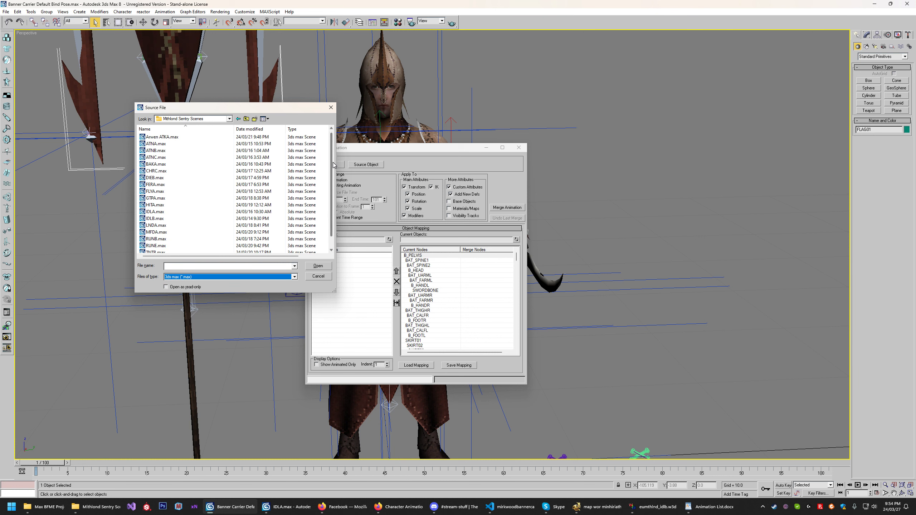
double_click(155, 212)
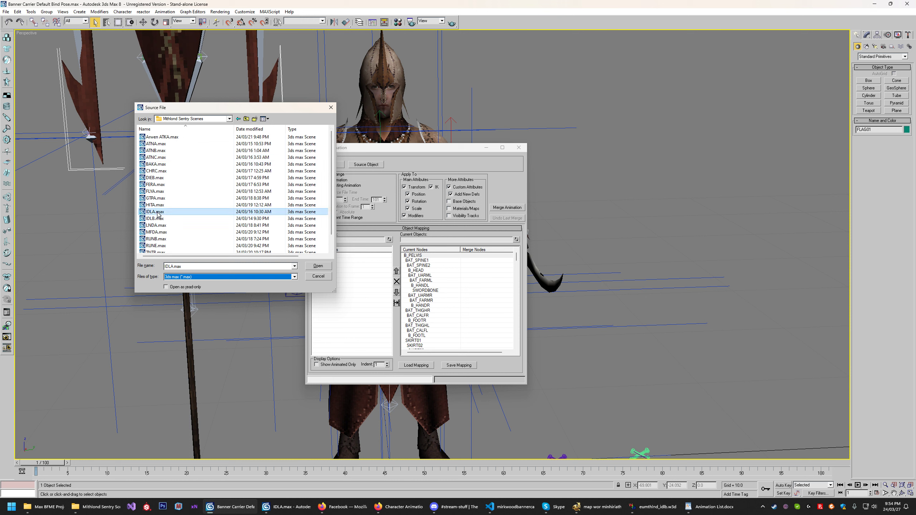
left_click_drag(411, 146, 427, 110)
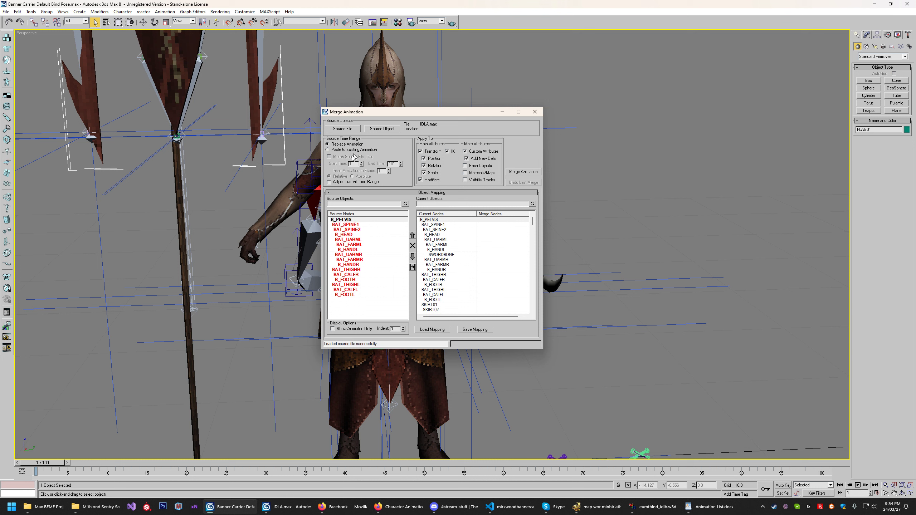
- Set the merge to paste to the existing animation at frame 10 with Absolute and matched source time, mapping source bones to same-named nodes
left_click(332, 150)
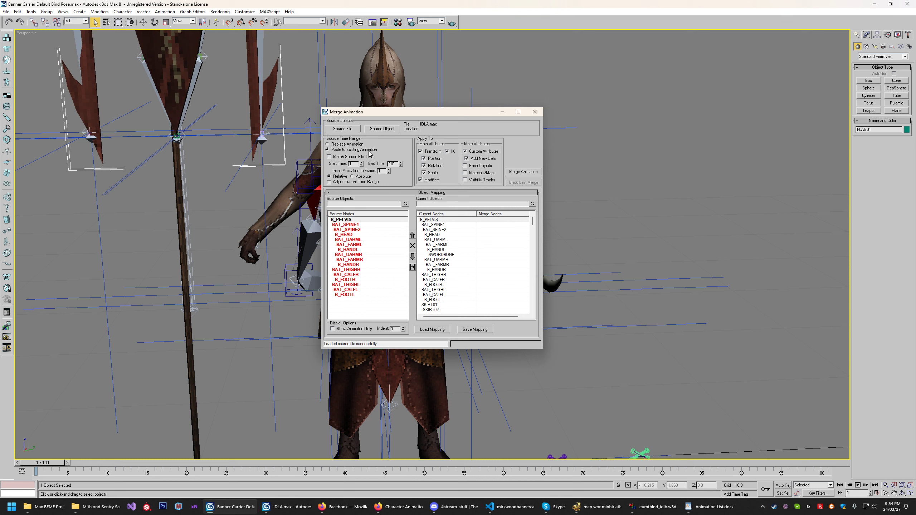
left_click(339, 145)
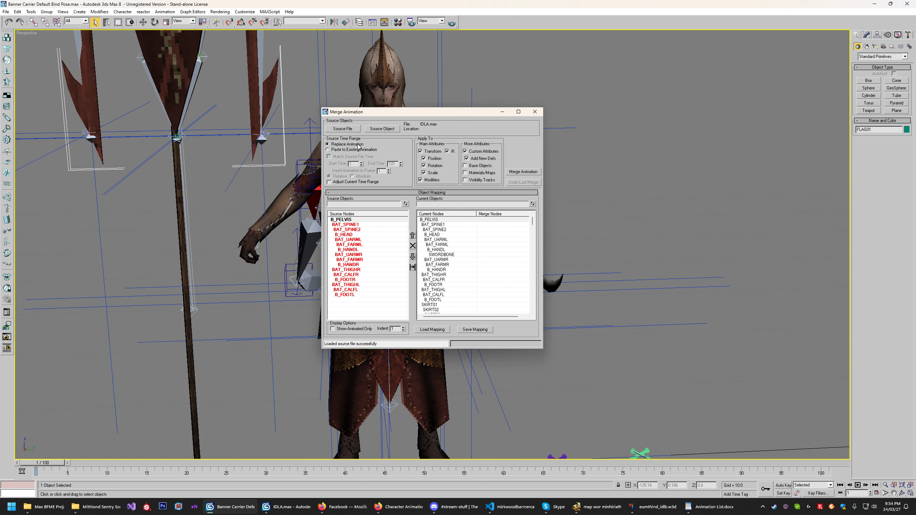
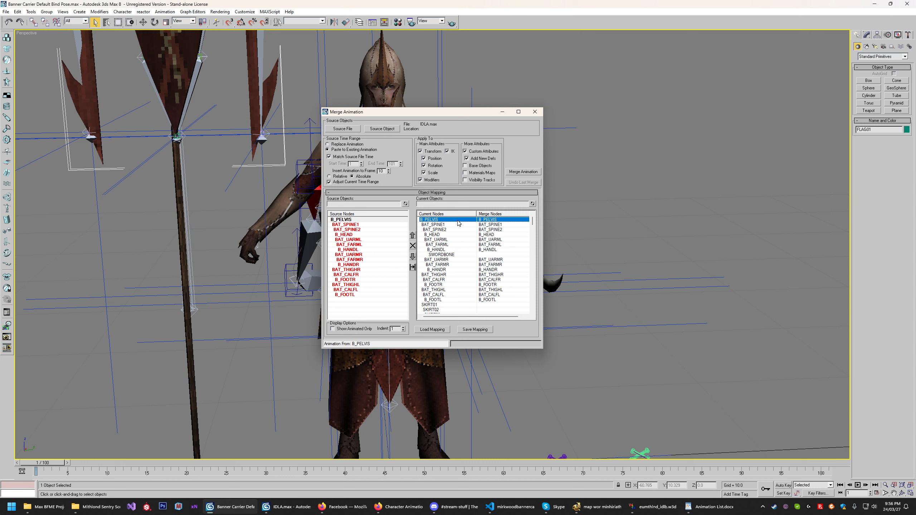
left_click(344, 224)
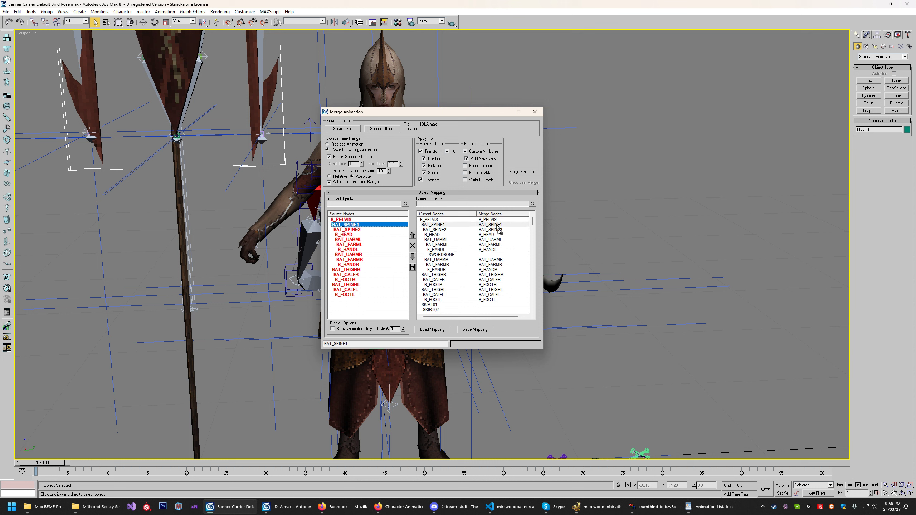
left_click(493, 221)
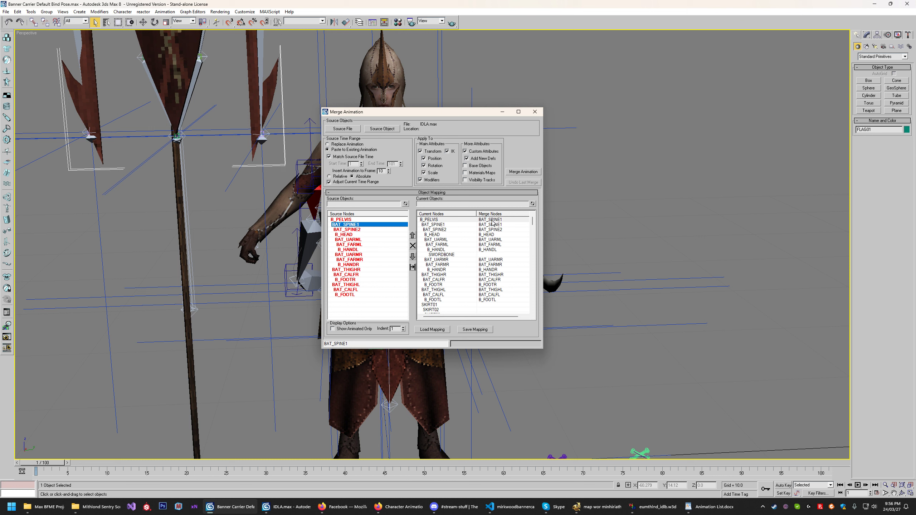
left_click(340, 220)
left_click(494, 219)
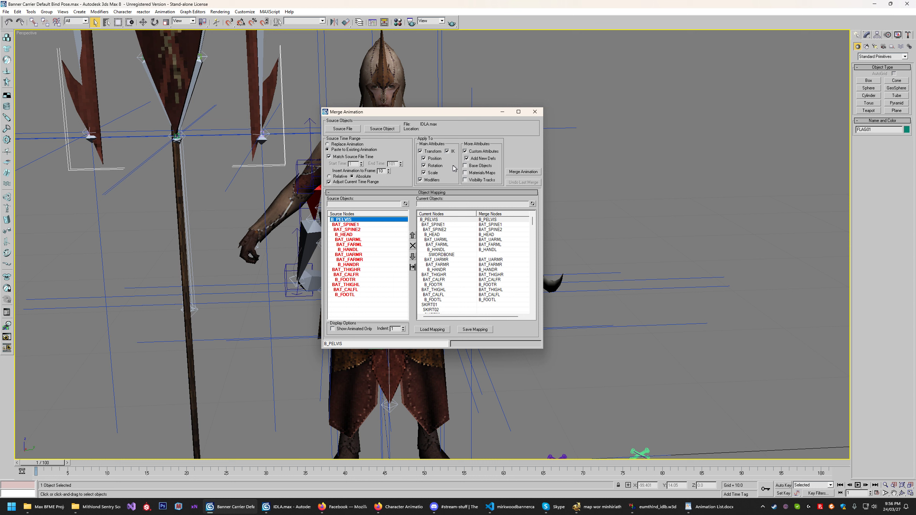
- Exclude modifiers and custom attributes, merge the IDLA.max animation onto the mapped bones, and close the merge dialog
left_click(420, 180)
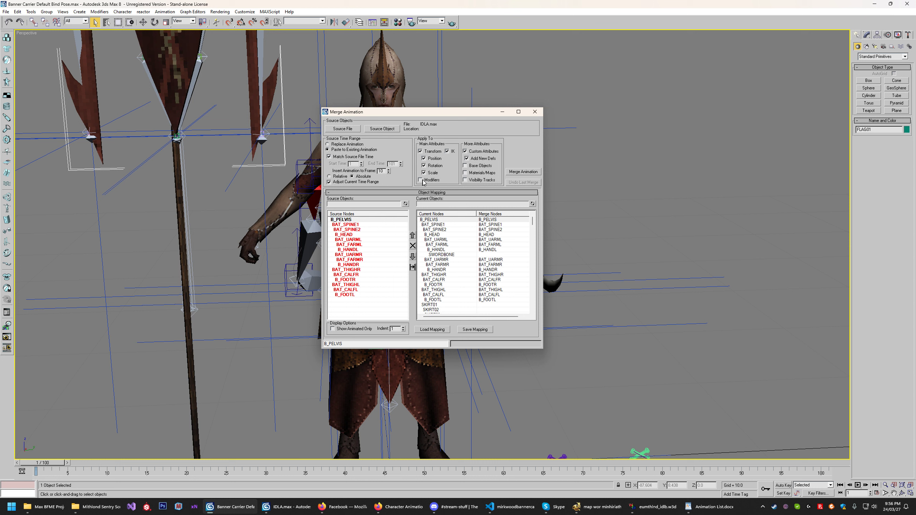
left_click(465, 152)
left_click(475, 329)
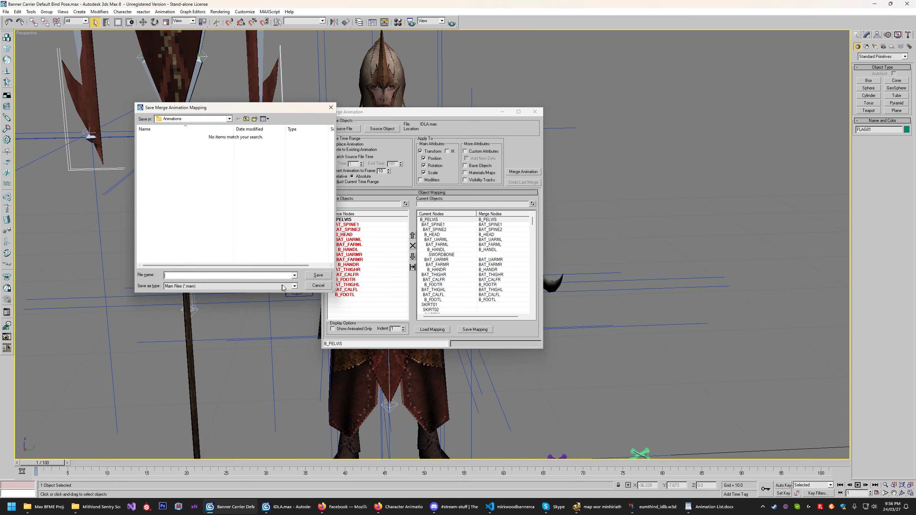
left_click(318, 286)
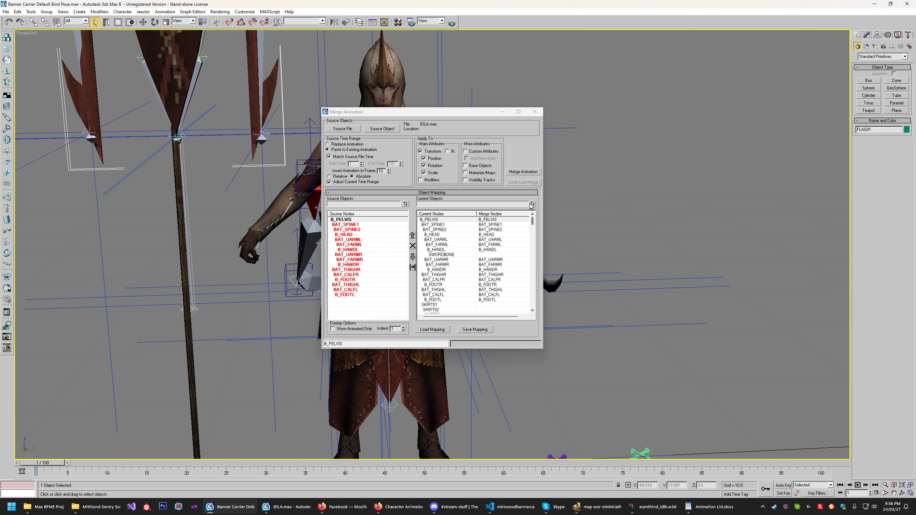
left_click(523, 172)
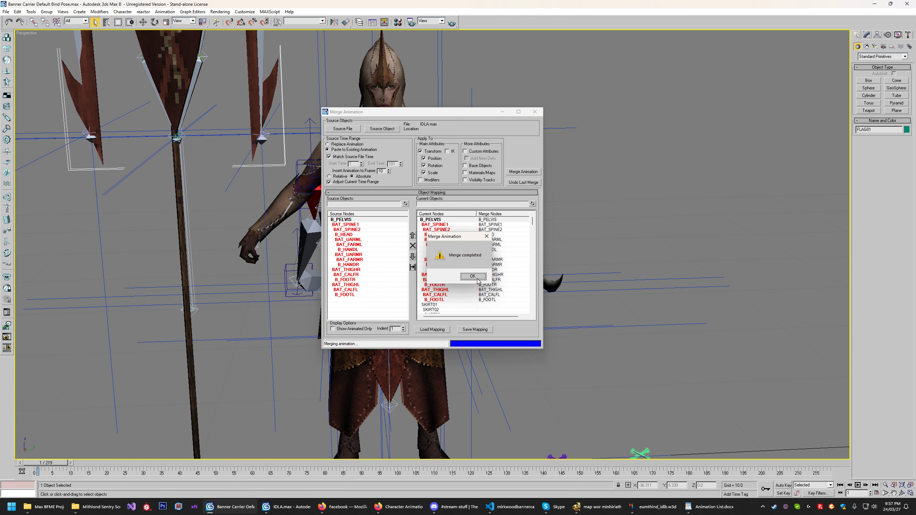
left_click(473, 277)
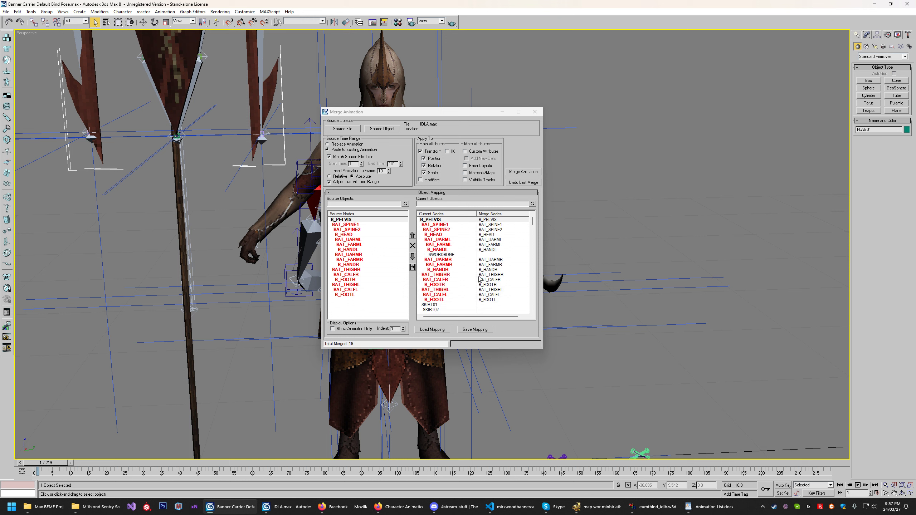
left_click(535, 112)
- Show the viewport in wireframe and select the whole skeleton hierarchy from the pelvis at frame 10
left_click_drag(54, 465, 82, 474)
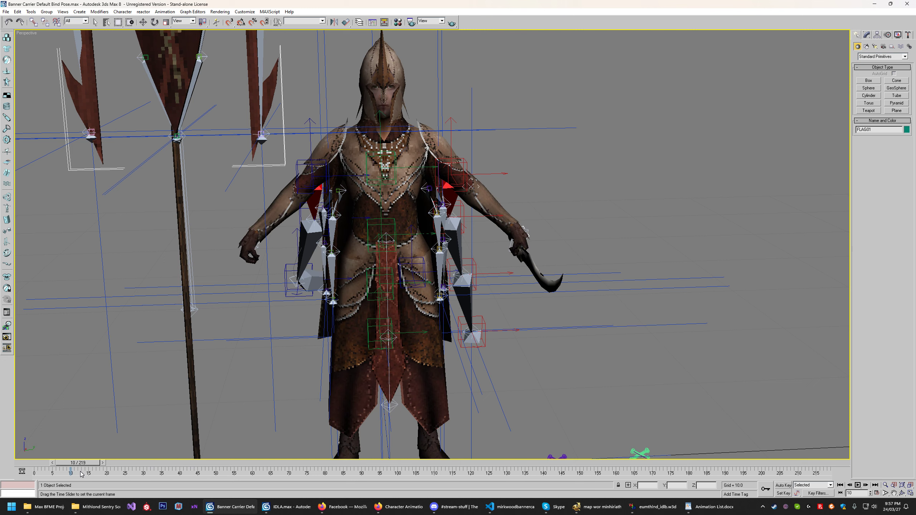
scroll(475, 213, "down", 6)
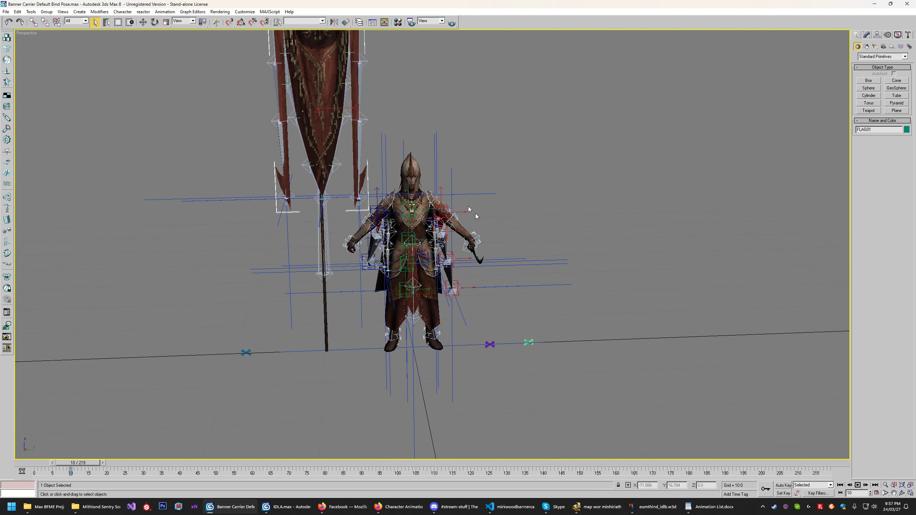
middle_click_drag(472, 152, 469, 182)
scroll(434, 285, "up", 8)
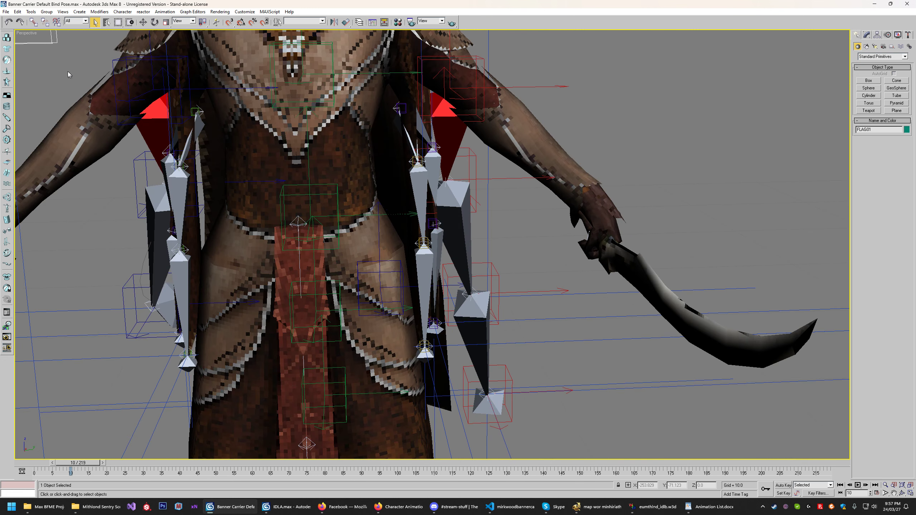
right_click(32, 34)
left_click(46, 54)
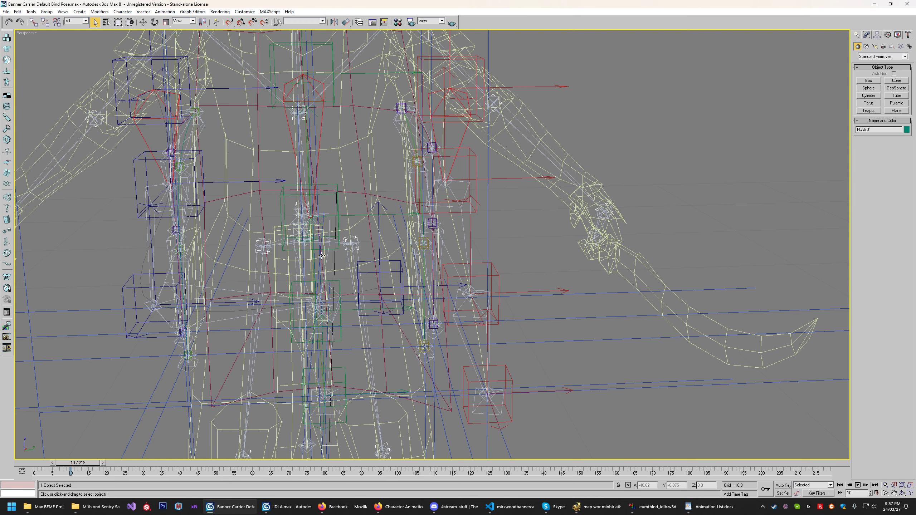
double_click(307, 244)
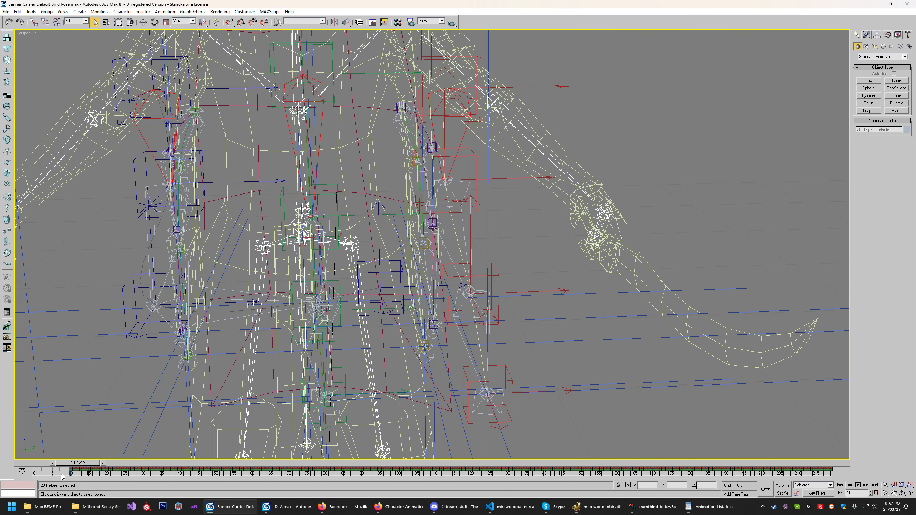
mouse_move(100, 463)
left_mouse_down()
mouse_move(125, 465)
mouse_move(35, 468)
mouse_move(32, 476)
mouse_move(83, 468)
left_mouse_up()
key("z")
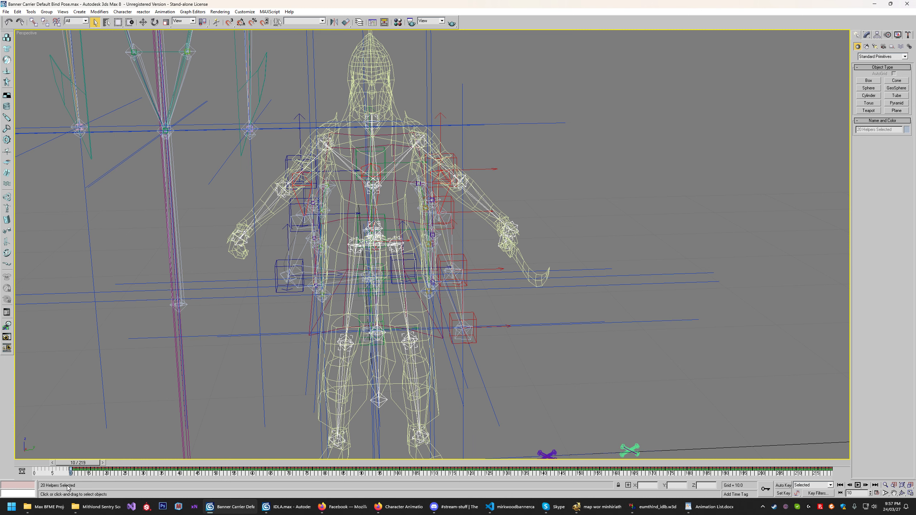
key("Delete")
middle_click_drag(491, 347, 507, 346)
left_click_drag(78, 462, 1, 469)
mouse_move(498, 347)
middle_mouse_down()
mouse_move(510, 341)
mouse_move(496, 357)
middle_mouse_up()
key("ctrl+z")
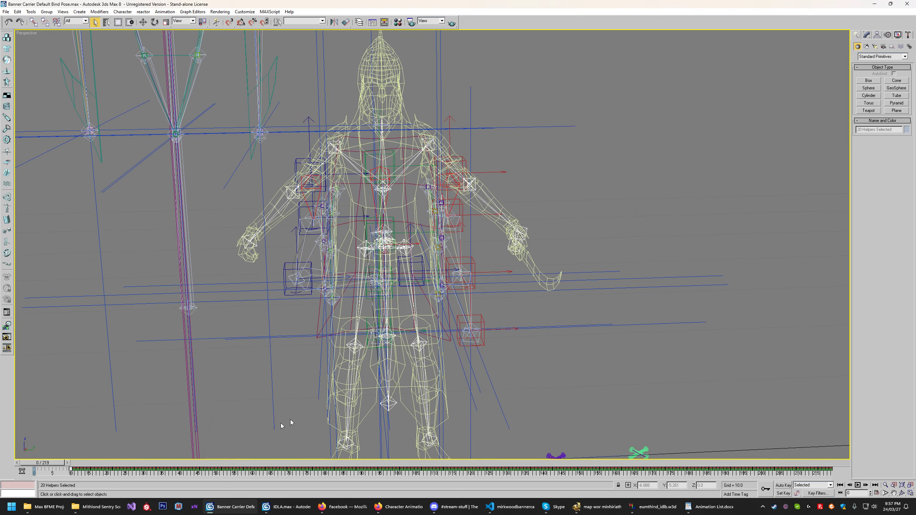
- Display the model with Smooth + Highlights shading and scrub the timeline to examine how the merged idle animation deforms the banner carrier
left_click_drag(46, 465, 65, 465)
middle_click_drag(488, 390, 485, 384)
right_click(27, 33)
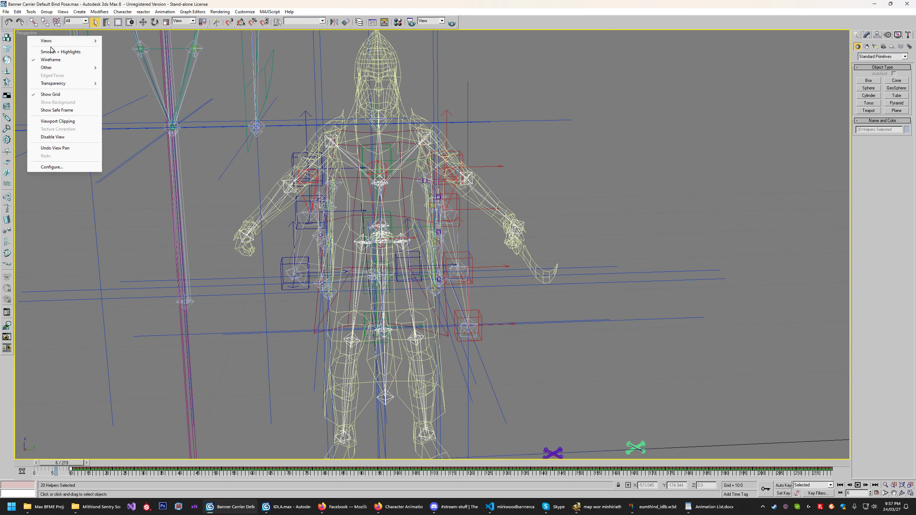
left_click(51, 52)
scroll(545, 350, "up", 2)
middle_click_drag(545, 350, 542, 326)
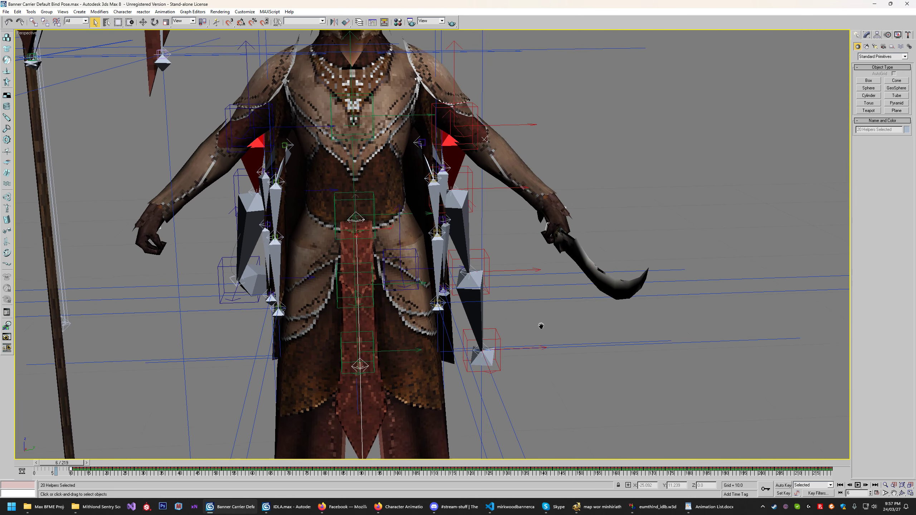
scroll(495, 362, "down", 4)
scroll(501, 353, "up", 2)
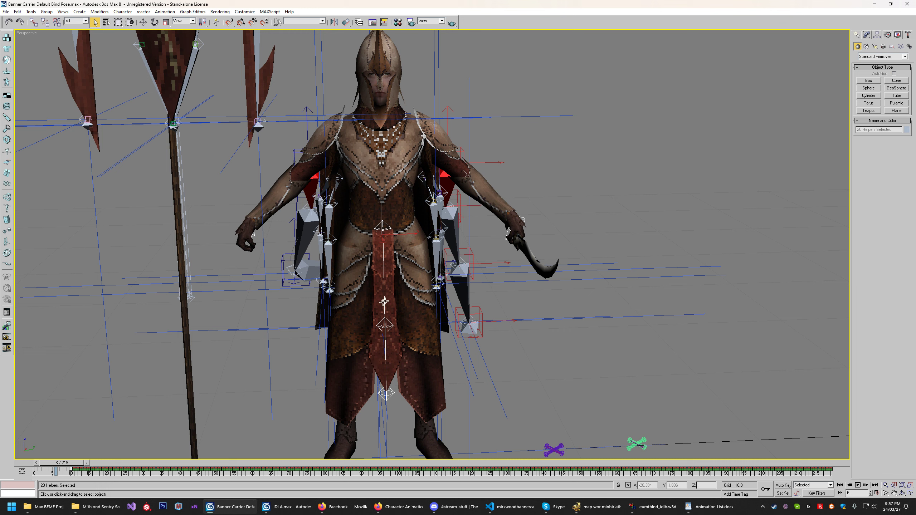
left_click_drag(75, 461, 738, 474)
key("/")
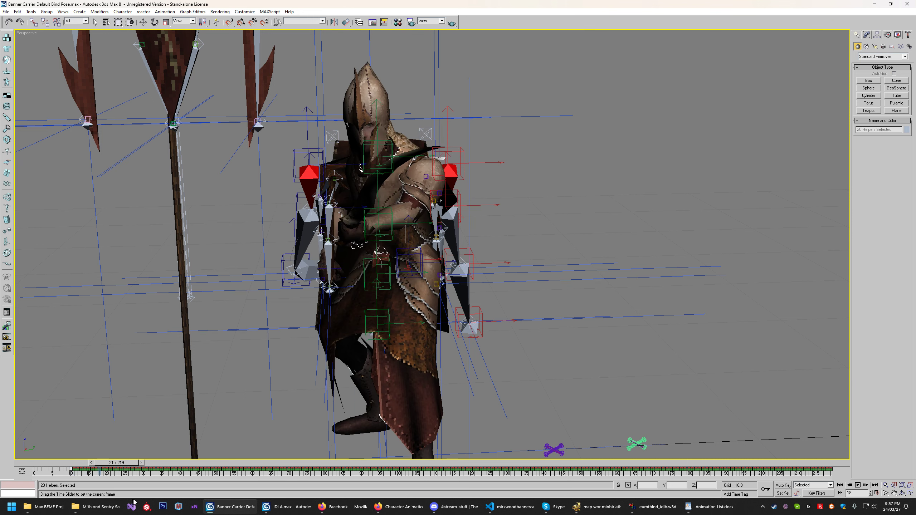
left_click_drag(216, 499, 269, 495)
- Set the viewport back to wireframe, view the skeleton from another angle, and return the timeline to frame 0
left_click(902, 493)
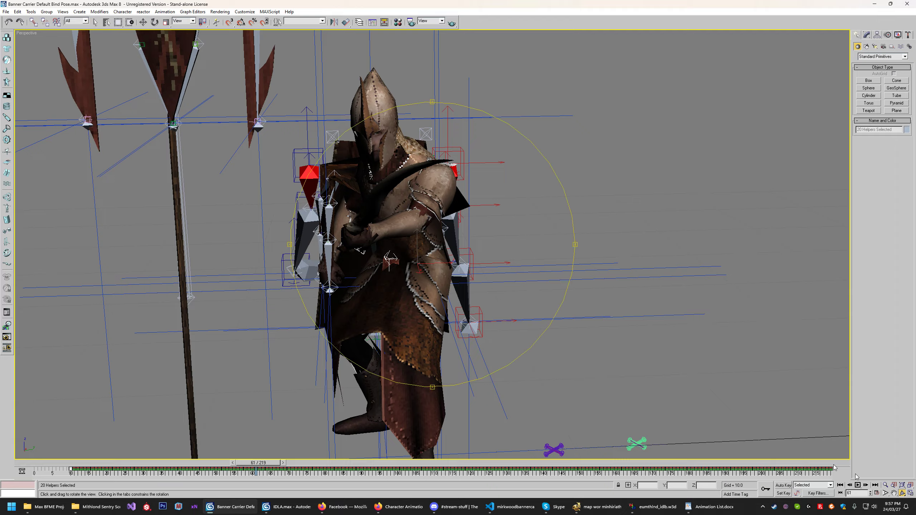
left_click_drag(354, 229, 417, 267)
right_click(22, 33)
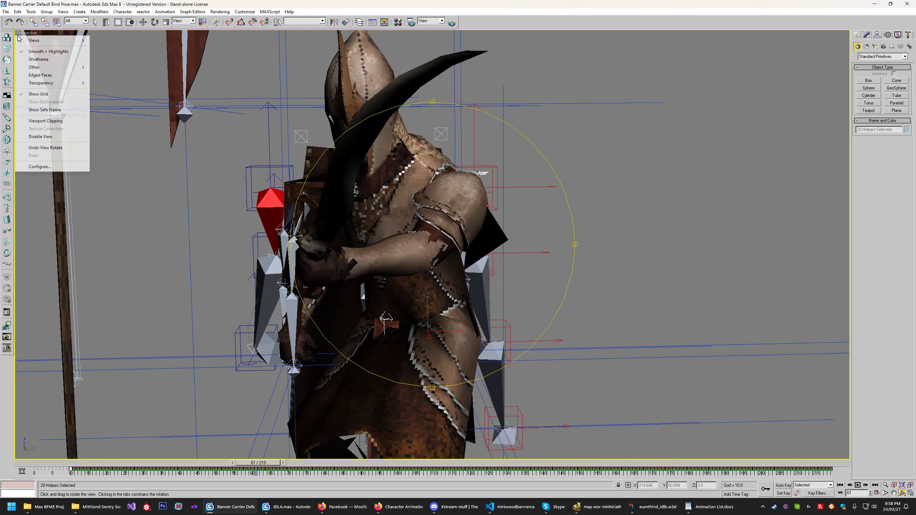
left_click(44, 59)
left_click_drag(346, 249, 442, 271)
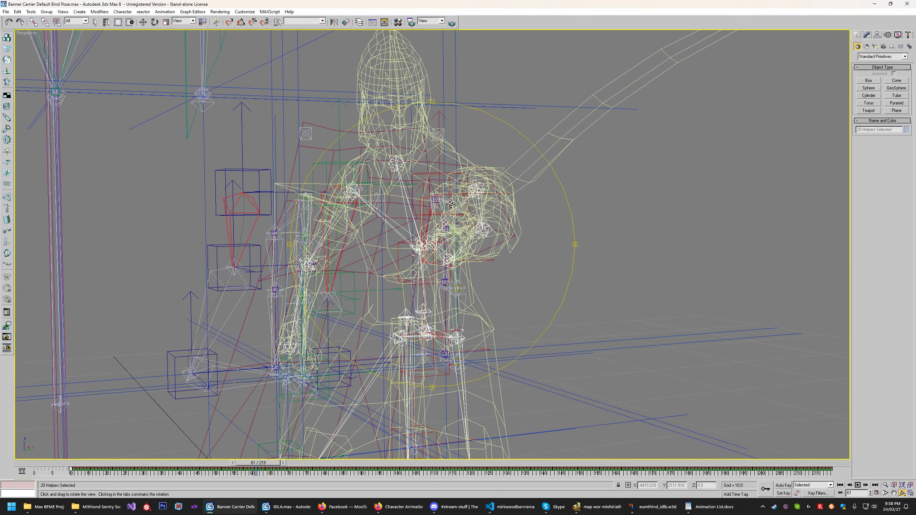
right_click(442, 271)
left_click_drag(249, 463, 31, 472)
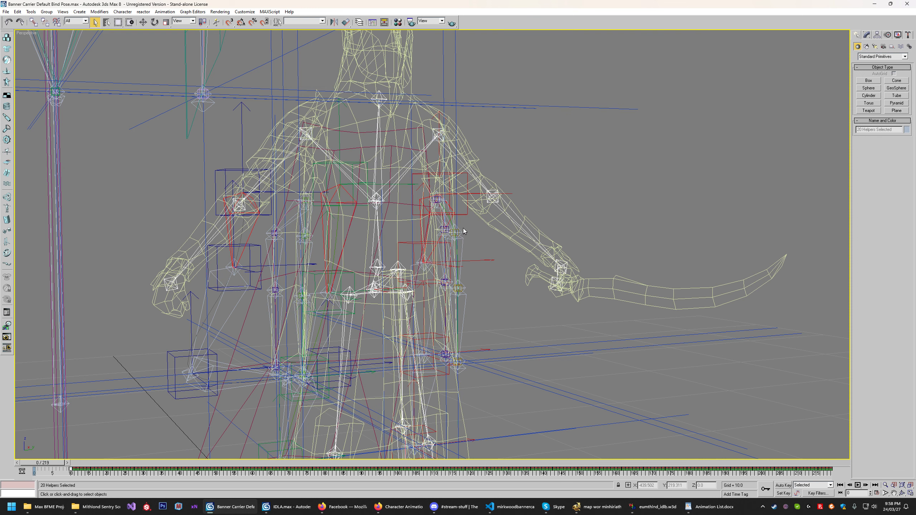
- Add an IK Limb Solver to the right arm, from BAT_UARMR to B_HANDR, in the frame 0 bind pose
left_click(455, 158)
left_click(321, 150)
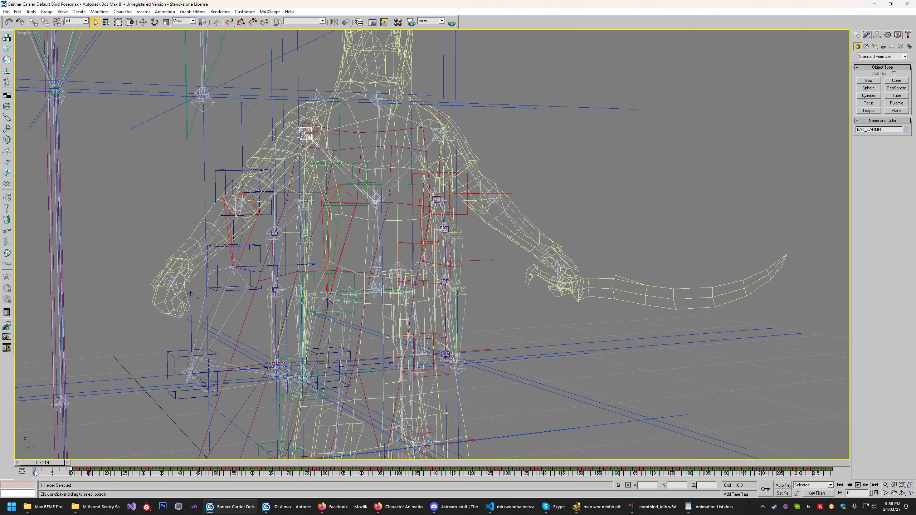
middle_click_drag(316, 221, 322, 213)
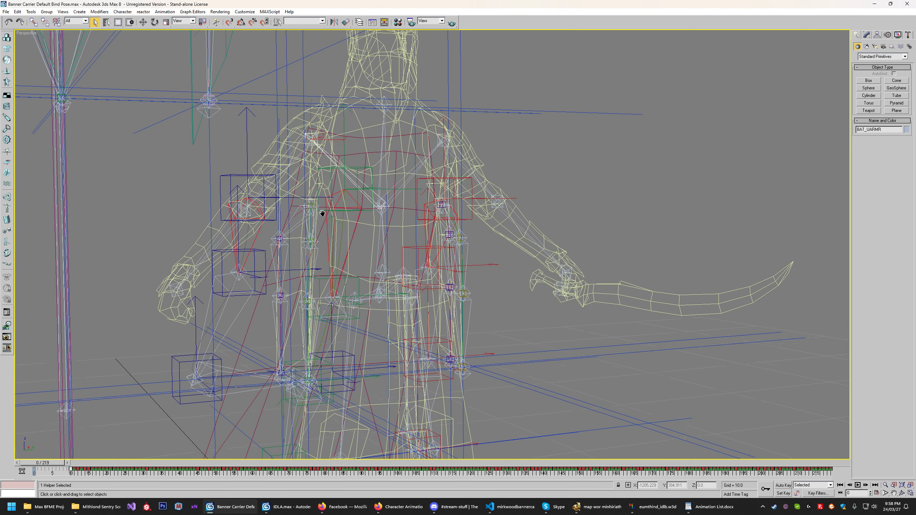
scroll(322, 213, "up", 3)
left_click(100, 11)
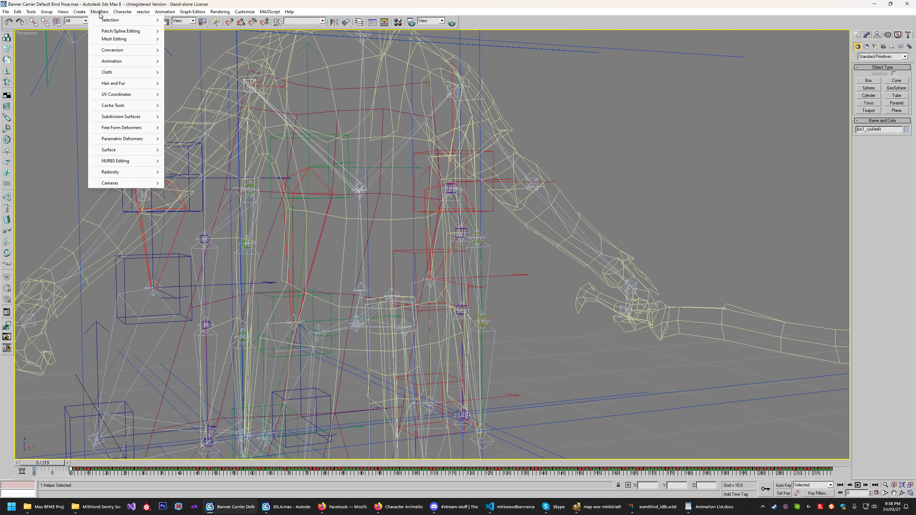
left_click(99, 12)
left_click(165, 12)
mouse_move(194, 20)
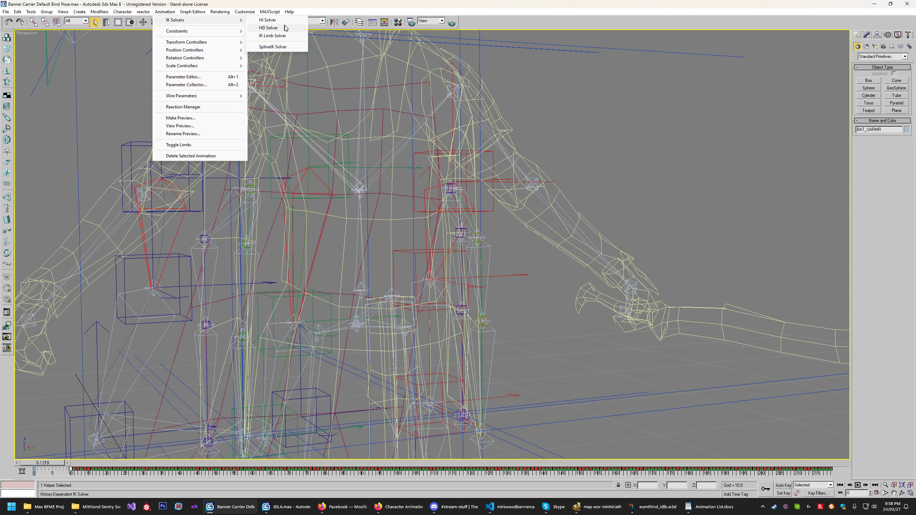
left_click(269, 36)
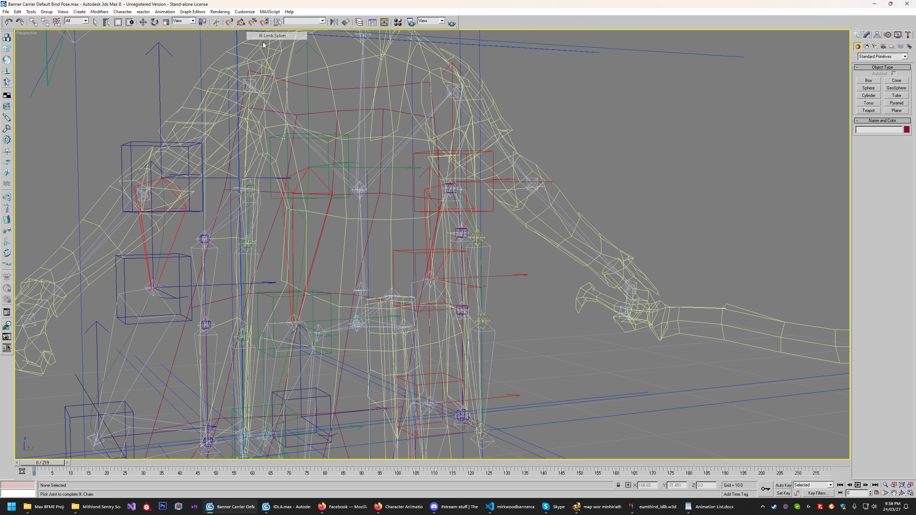
left_click(83, 266)
scroll(380, 166, "down", 3)
scroll(381, 166, "up", 3)
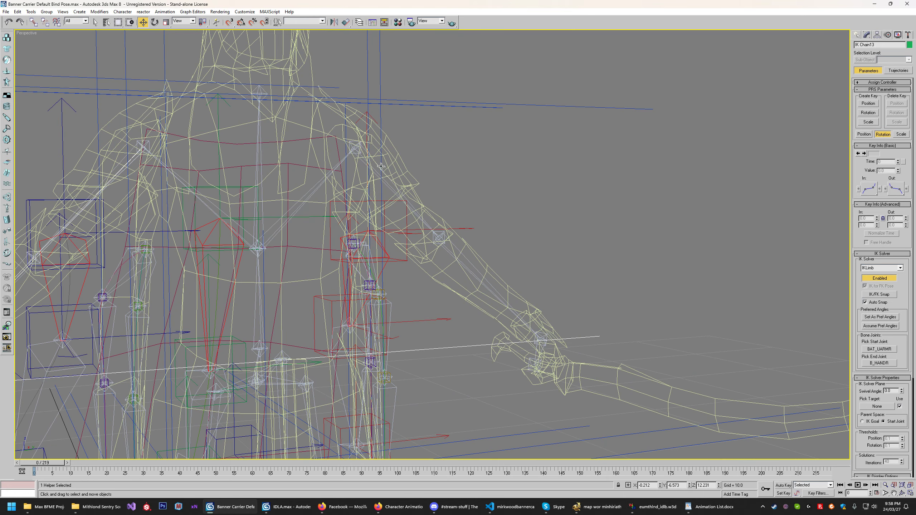
left_click(352, 149)
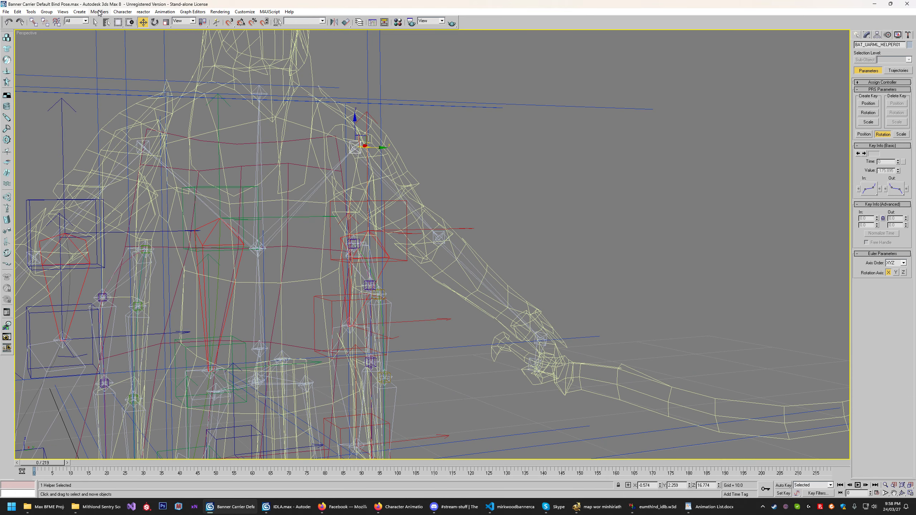
left_click(164, 11)
mouse_move(182, 23)
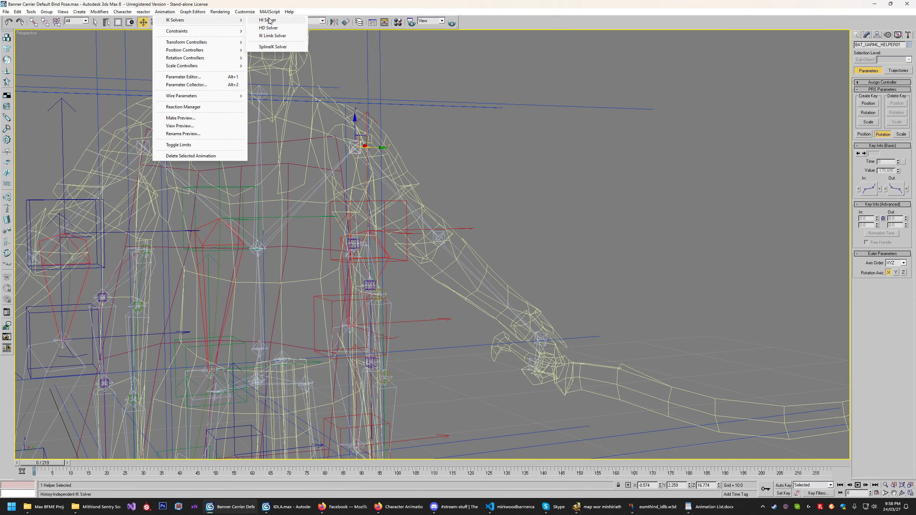
left_click(282, 38)
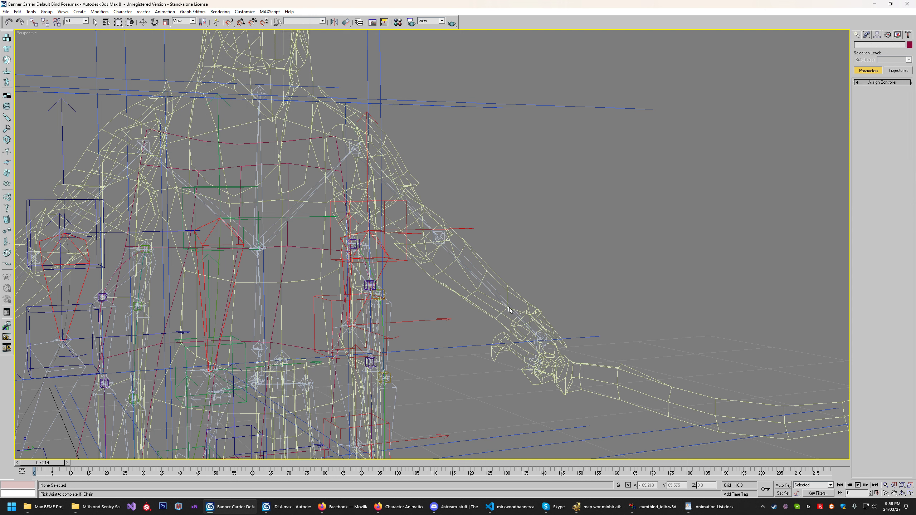
right_click(452, 180)
- Add an IK Limb Solver to the left arm, from BAT_UARML to B_HANDL
left_click(358, 149)
left_click(341, 161)
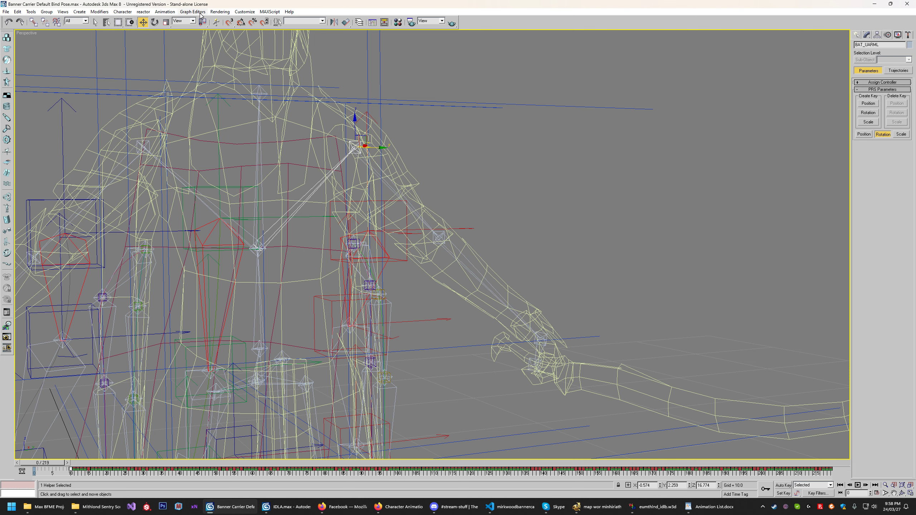
left_click(175, 12)
mouse_move(177, 24)
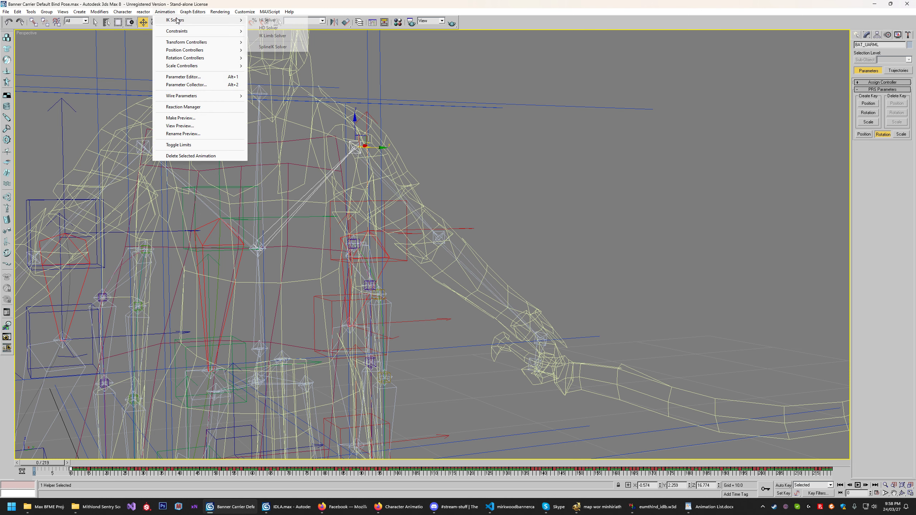
left_click(288, 37)
left_click(495, 291)
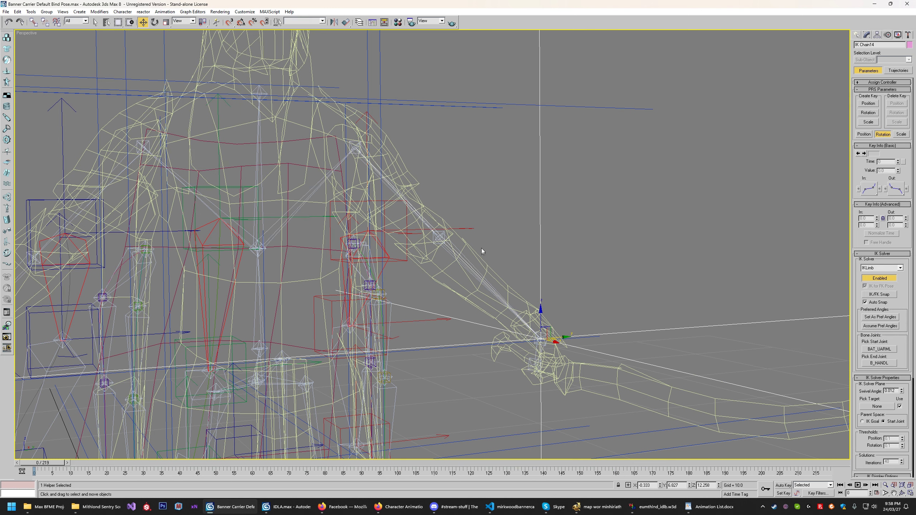
- Show the model with Smooth + Highlights shading and scrub to frame 112 to examine how the arms behave with the IK solvers
scroll(481, 248, "down", 8)
scroll(462, 249, "up", 8)
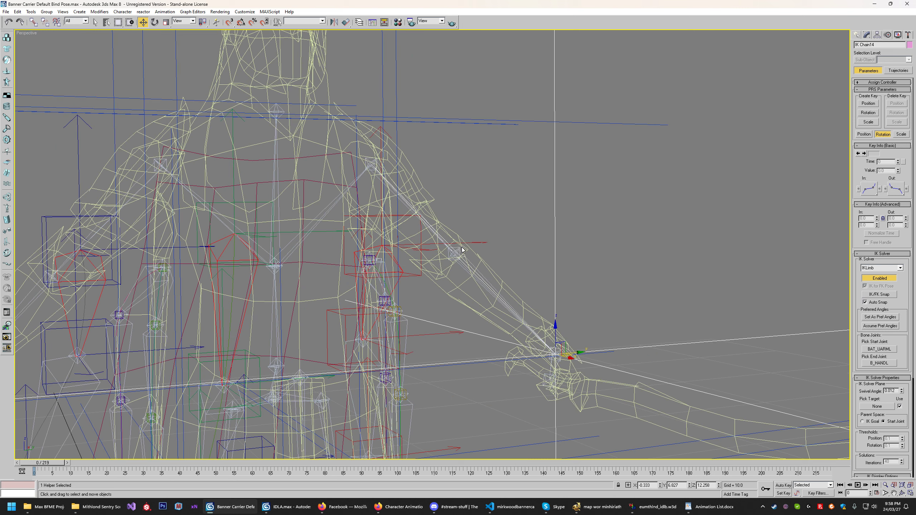
left_click(902, 493)
left_click_drag(492, 258, 468, 247)
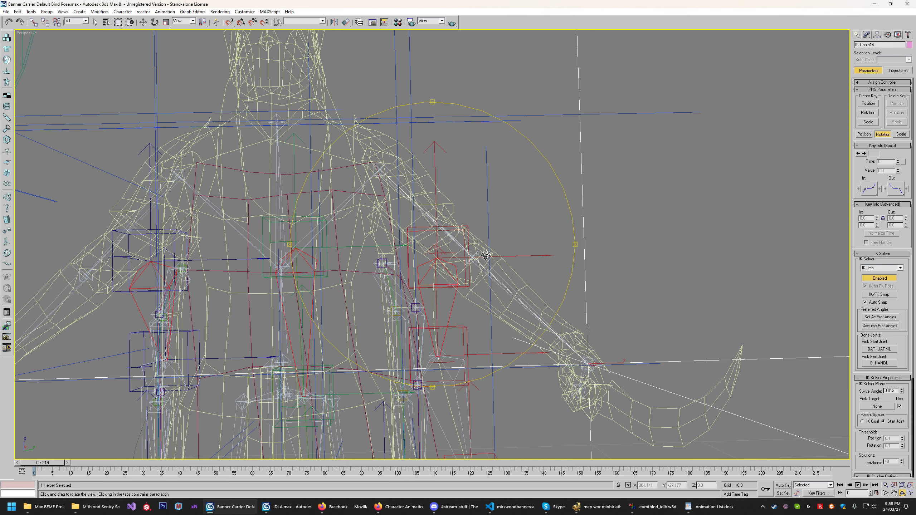
scroll(486, 255, "down", 4)
mouse_move(486, 255)
left_mouse_down()
mouse_move(468, 274)
mouse_move(458, 268)
mouse_move(483, 270)
mouse_move(459, 270)
left_mouse_up()
scroll(443, 269, "up", 6)
right_click(26, 34)
left_click(49, 48)
scroll(414, 249, "down", 6)
left_click_drag(41, 466, 442, 497)
middle_click_drag(398, 339, 430, 326)
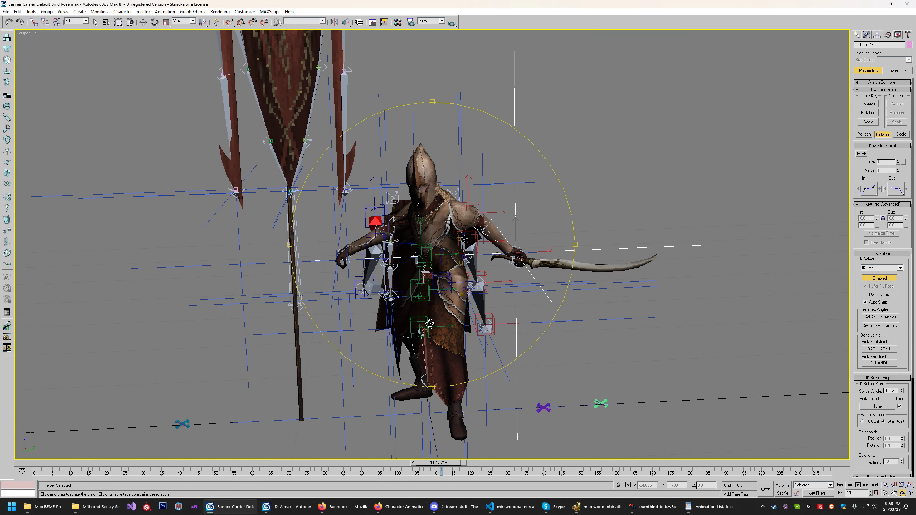
left_click(320, 261)
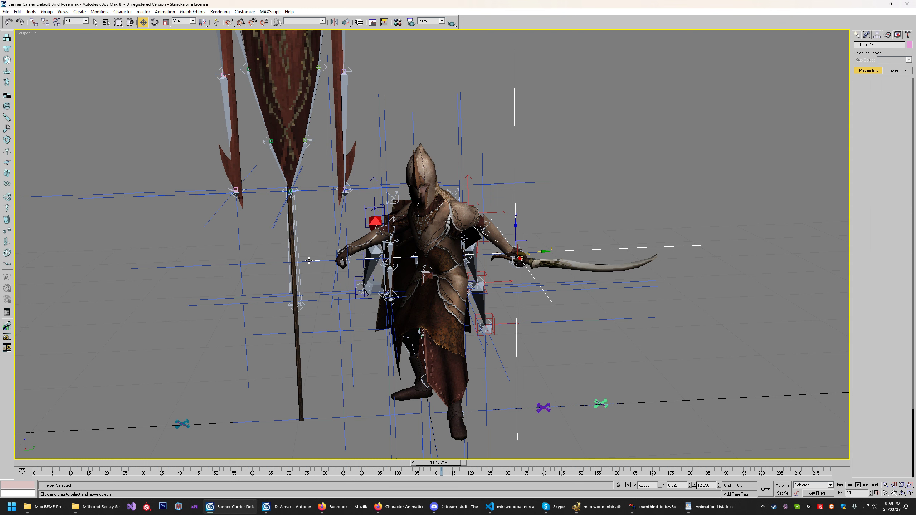
scroll(389, 454, "up", 4)
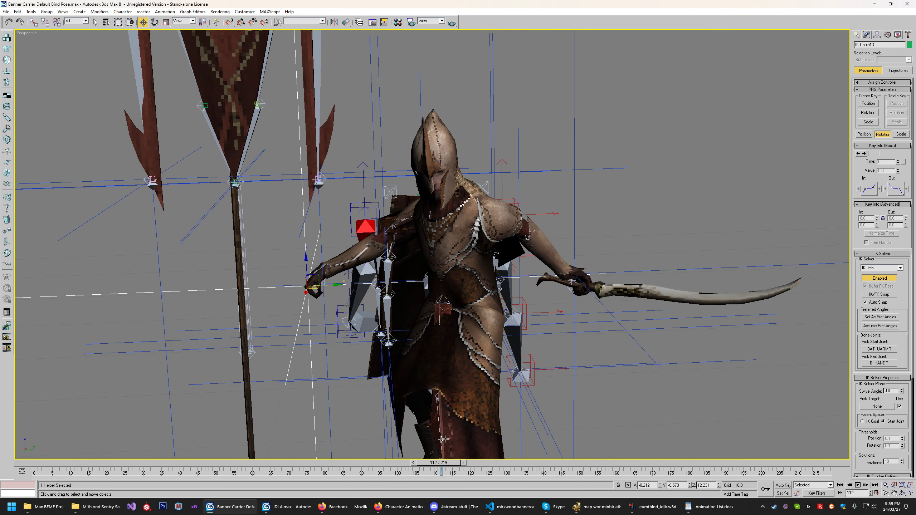
scroll(534, 382, "down", 6)
scroll(445, 188, "up", 5)
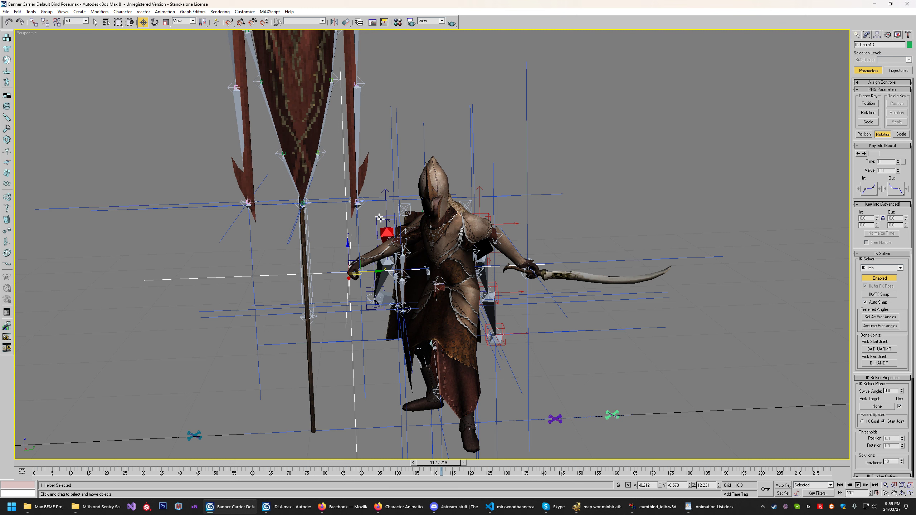
left_click(596, 447)
- Select everything in the scene, shift the animation keys from frame 10 to start at frame 1, and return to frame 0
scroll(526, 382, "down", 6)
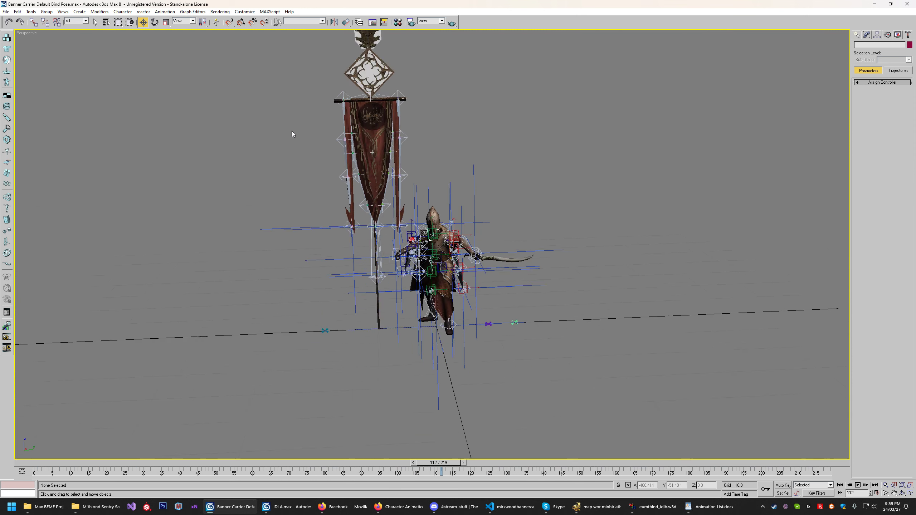
key("ctrl+a")
scroll(518, 337, "up", 5)
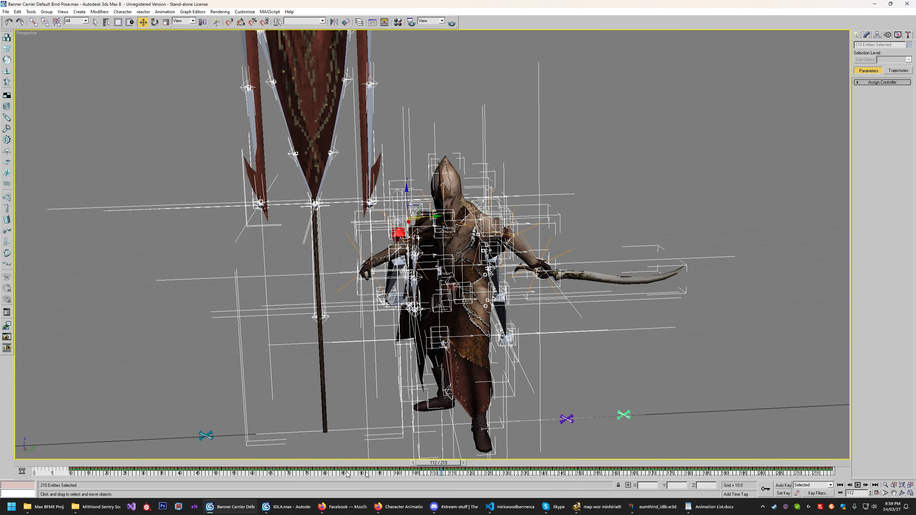
mouse_move(49, 473)
left_mouse_down()
mouse_move(79, 472)
mouse_move(43, 469)
left_mouse_up()
left_click_drag(427, 463, 29, 463)
left_click(699, 330)
- With Auto Key on at frame 1, move the right arm's IK goal so the hand sits in front of the waist
left_click(347, 283)
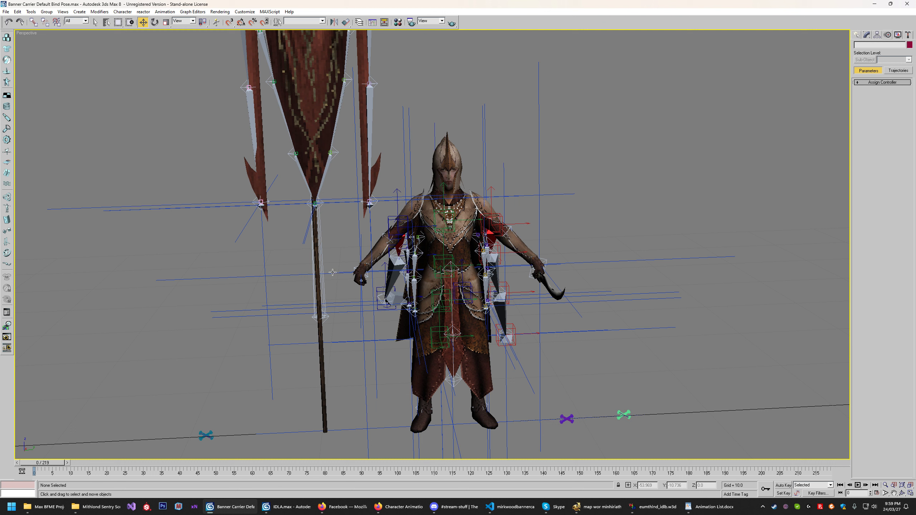
left_click_drag(44, 466, 47, 465)
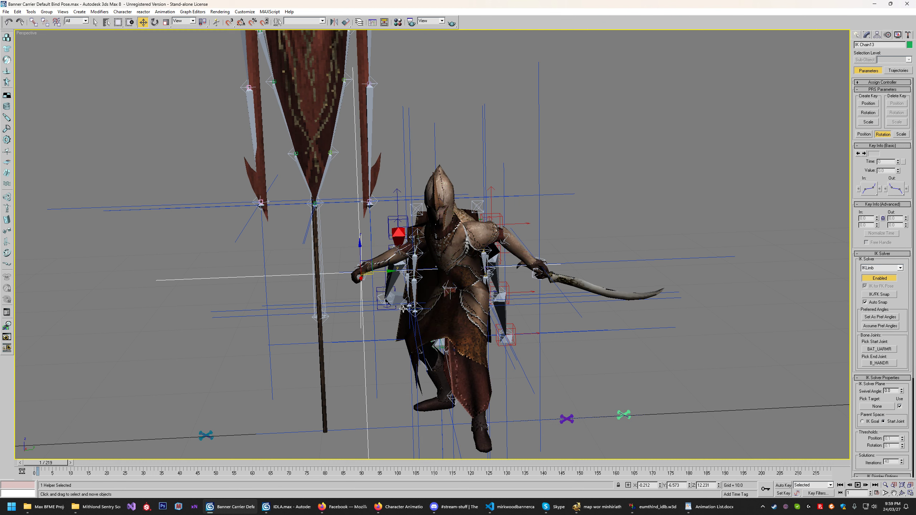
left_click(782, 485)
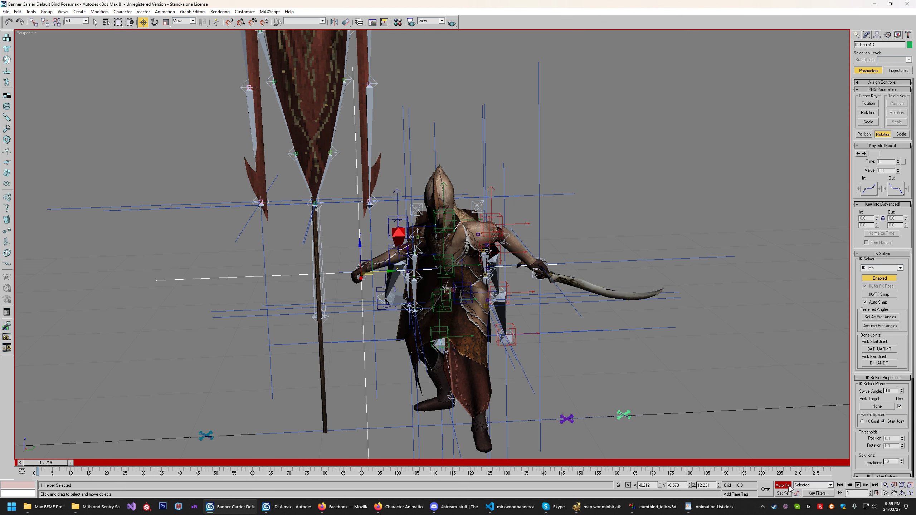
left_click_drag(358, 283, 474, 258)
left_click(902, 493)
scroll(475, 259, "up", 5)
key("w")
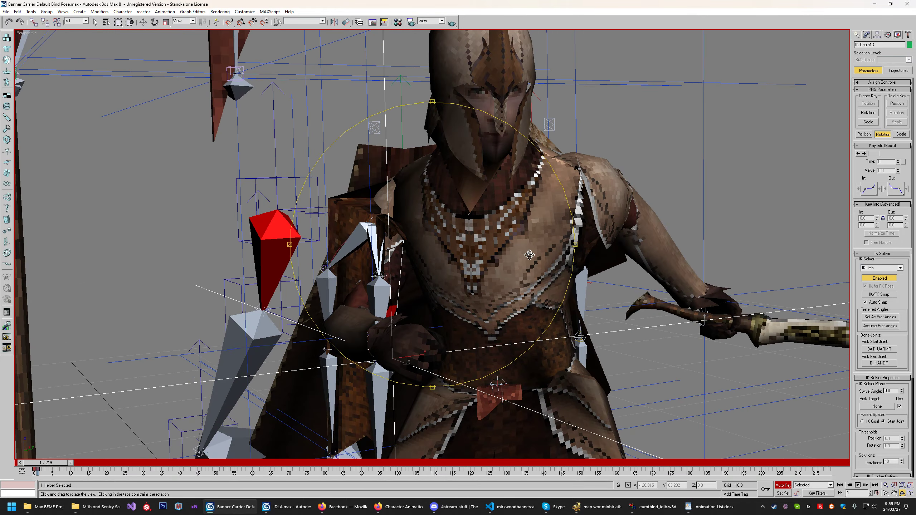
- Move the left arm's IK goal inward and down at frame 1, to about Y 5.1 and Z 9.1, lowering the sword arm
scroll(475, 258, "down", 6)
left_click(585, 288)
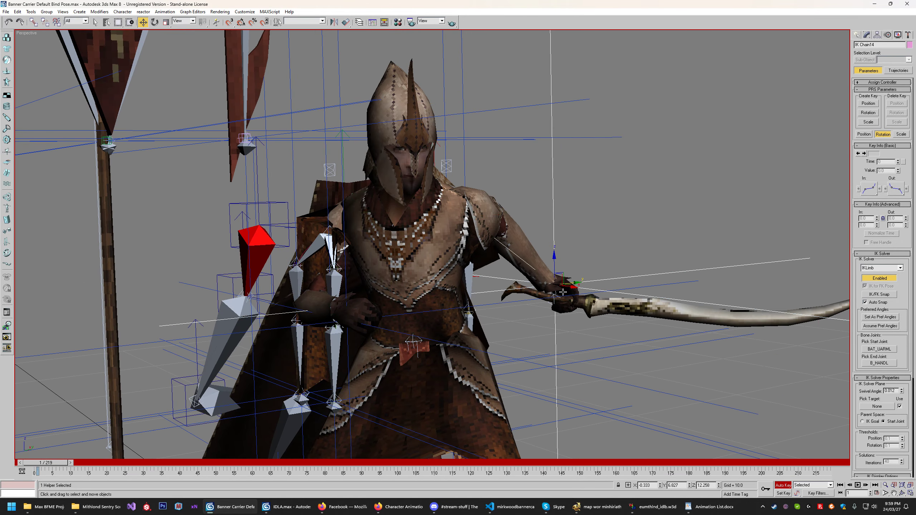
left_click_drag(578, 286, 541, 290)
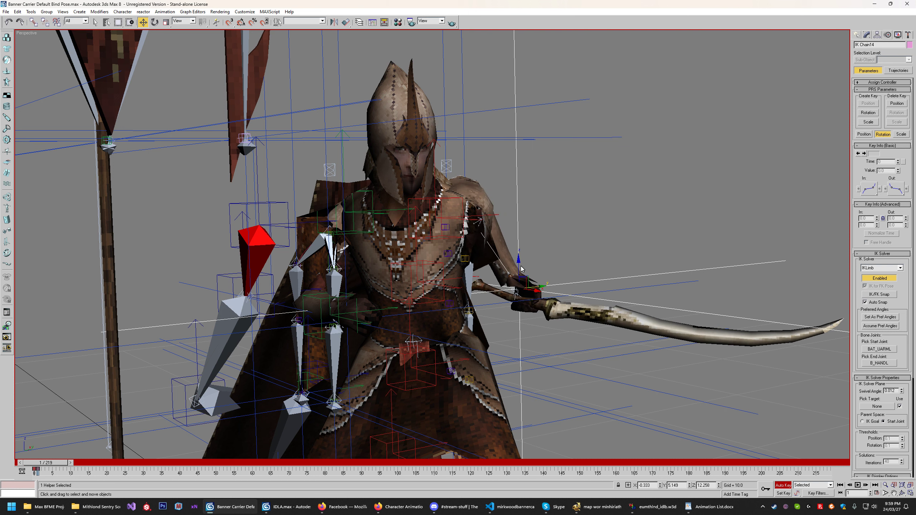
left_click_drag(518, 261, 529, 323)
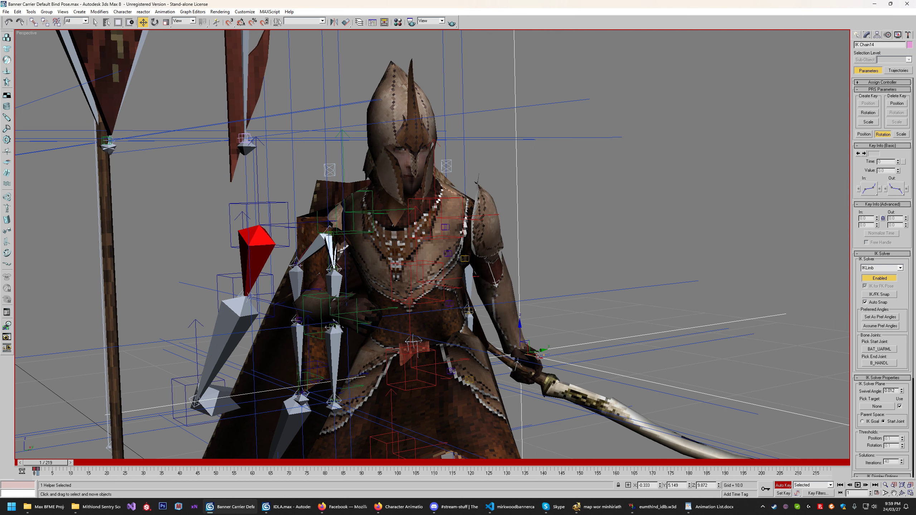
left_click_drag(538, 357, 542, 357)
left_click_drag(522, 323, 444, 283)
key("ctrl+r")
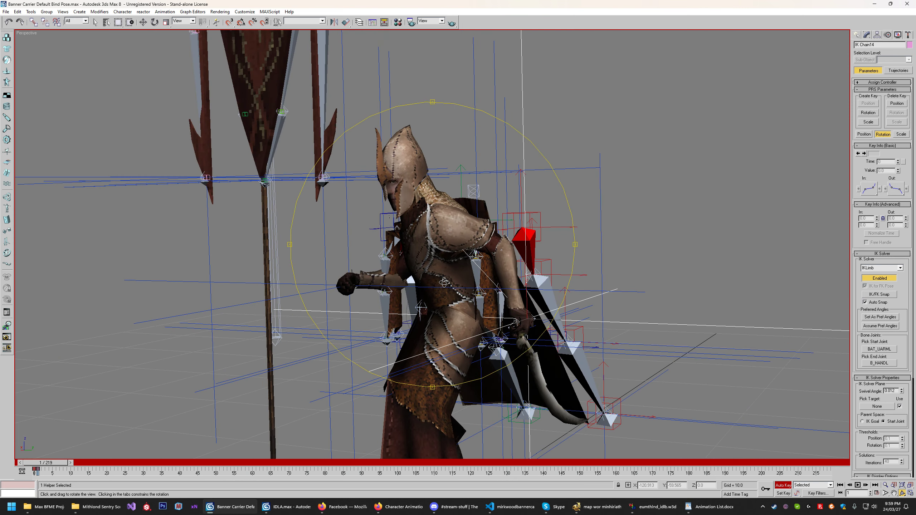
- Play the idle animation and examine the adjusted arm poses from several angles
left_click(858, 484)
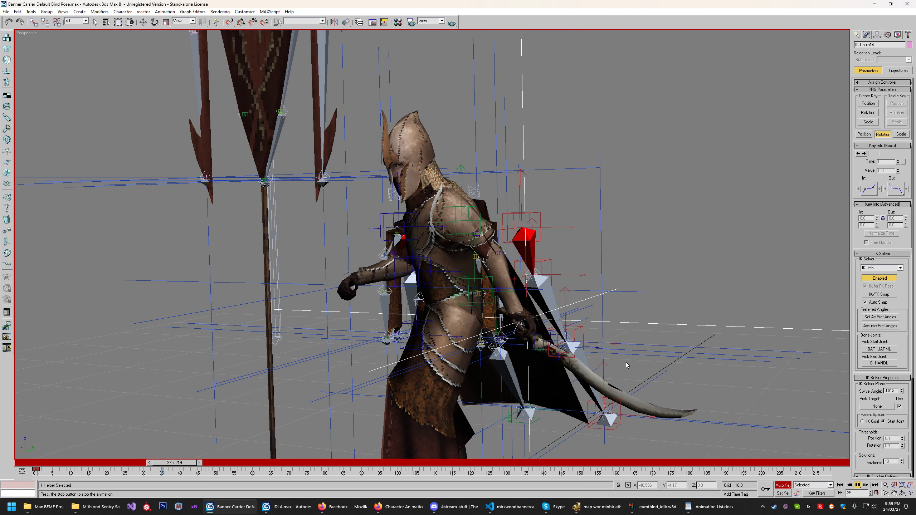
left_click(902, 493)
left_click_drag(382, 288, 488, 267)
scroll(439, 256, "up", 5)
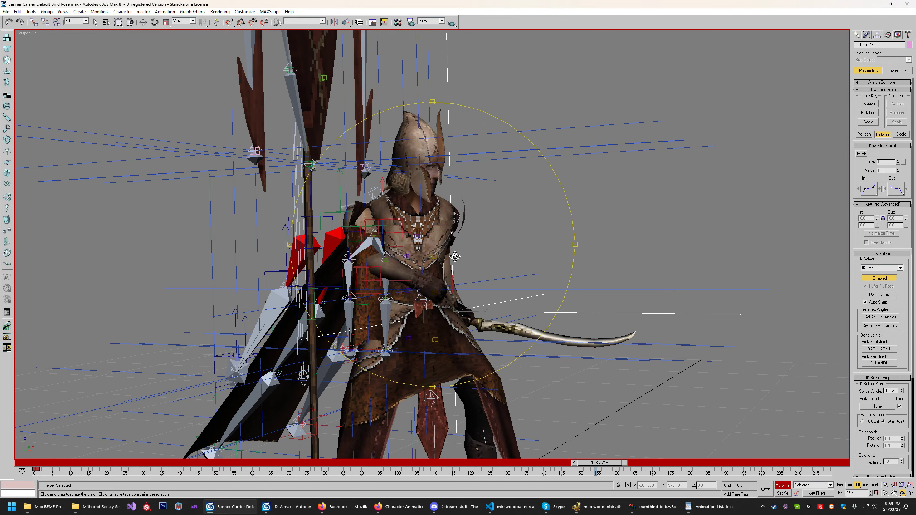
scroll(439, 256, "up", 3)
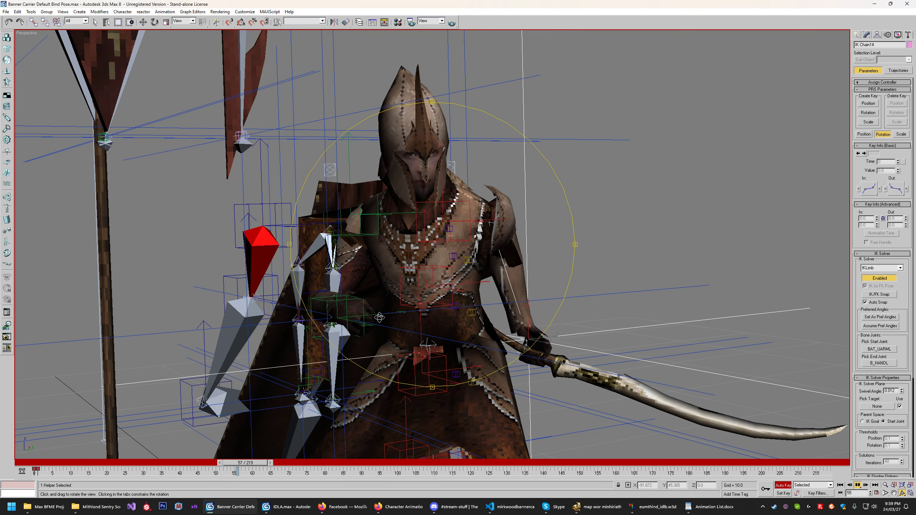
scroll(379, 317, "down", 6)
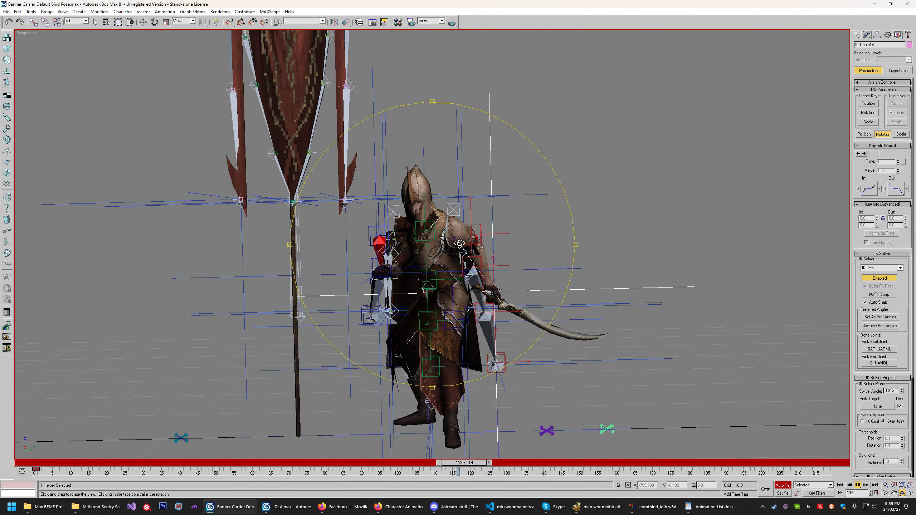
left_click_drag(470, 237, 506, 231)
scroll(465, 235, "up", 4)
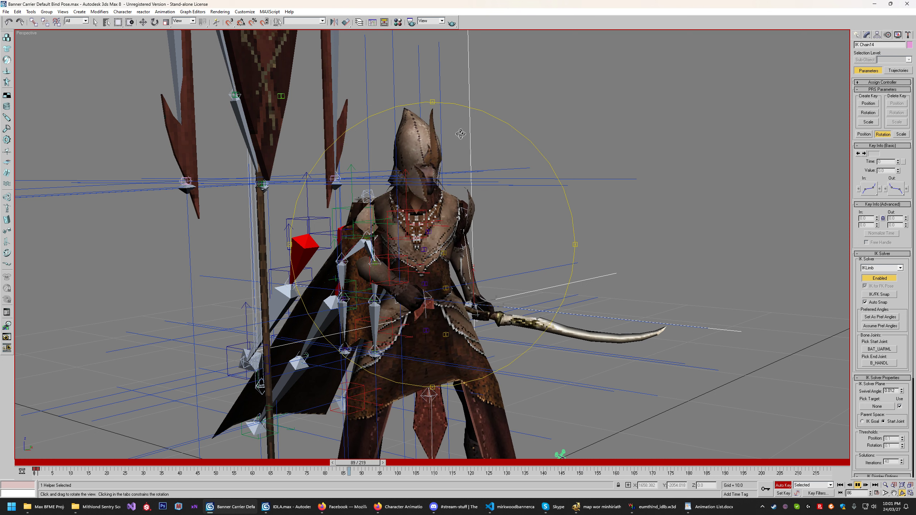
- Turn off Auto Key and stop playback, and open the IDLA.max animation scene
left_click(783, 485)
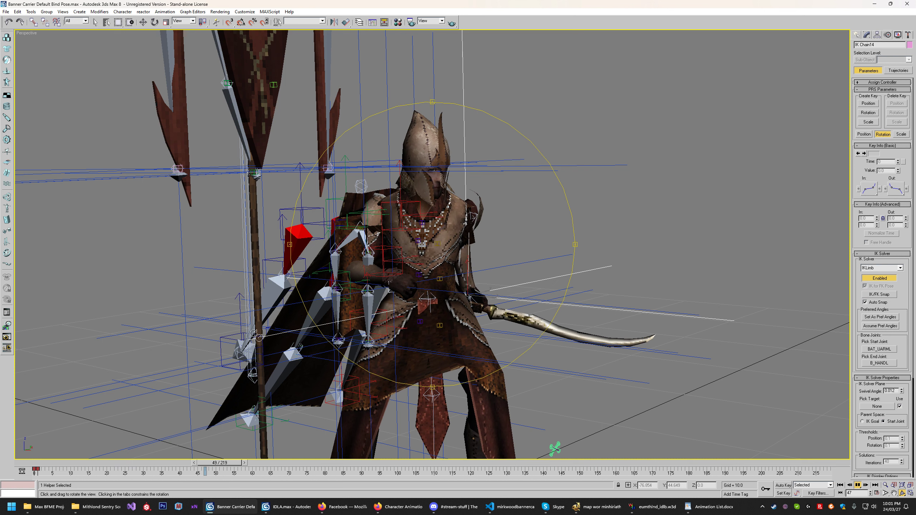
left_click(857, 486)
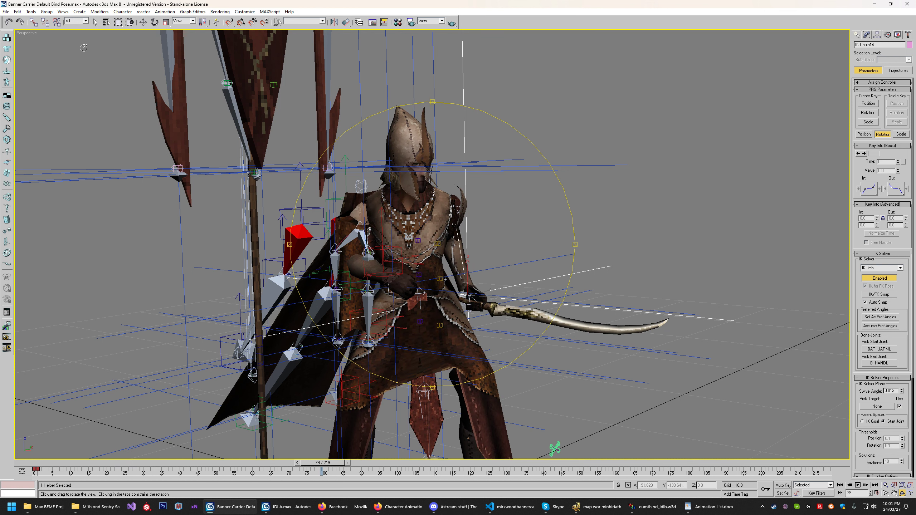
left_click(5, 12)
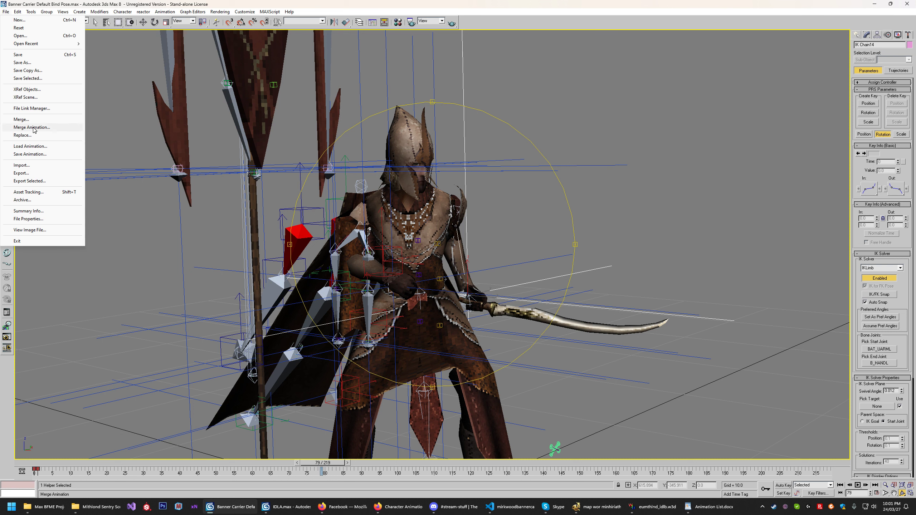
left_click(20, 36)
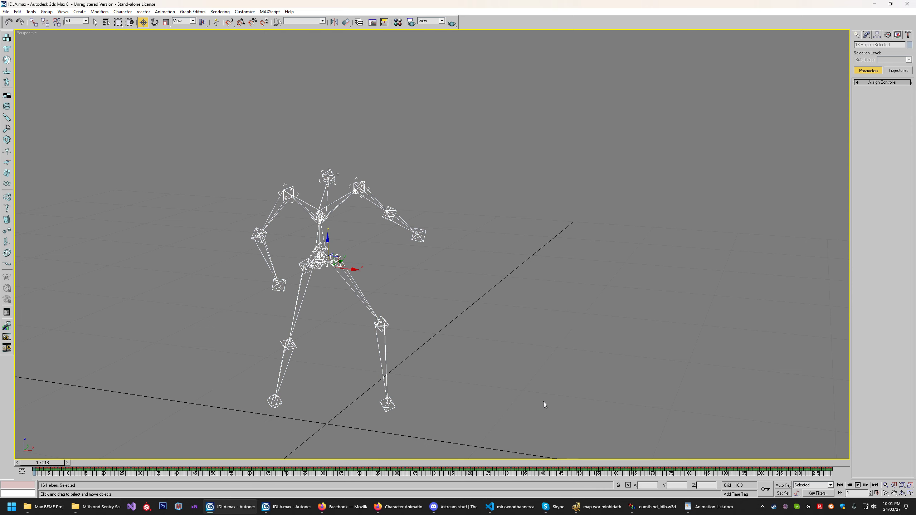
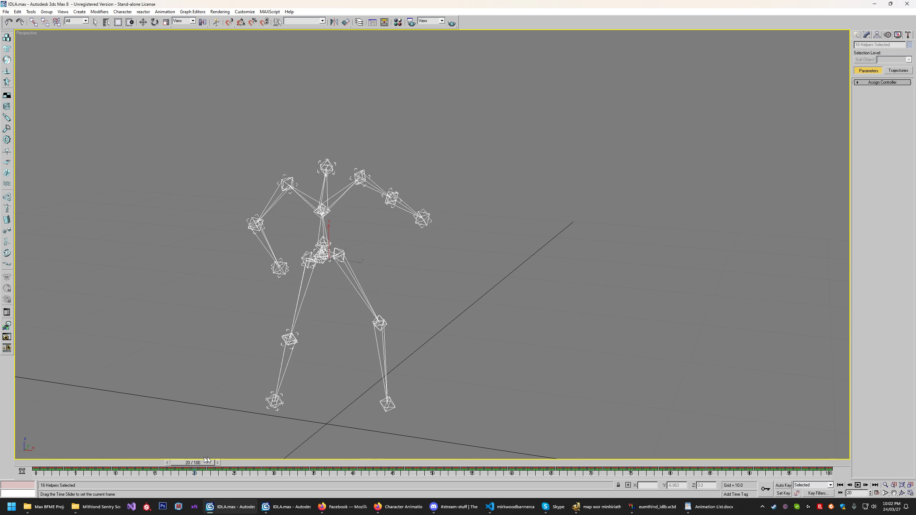
- Set the IDLA scene's animation end time to 400 frames
key("w")
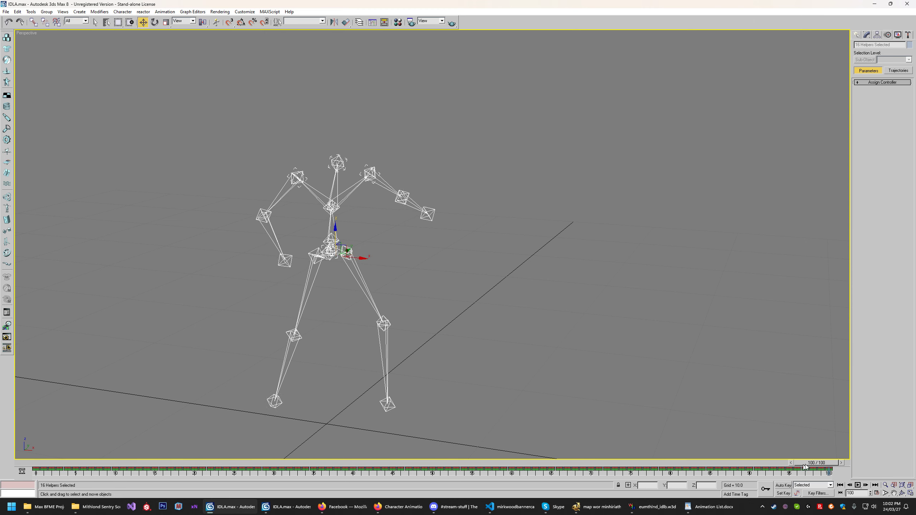
left_click(884, 493)
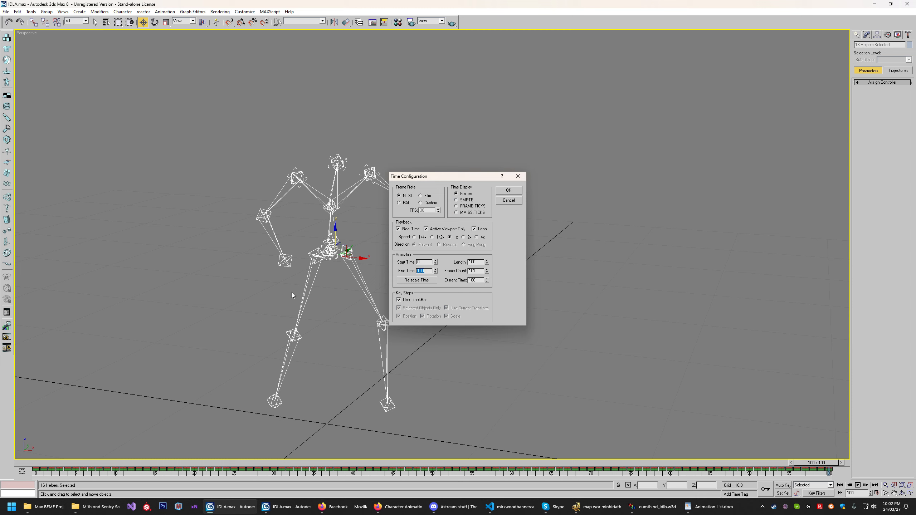
type("400")
key("Return")
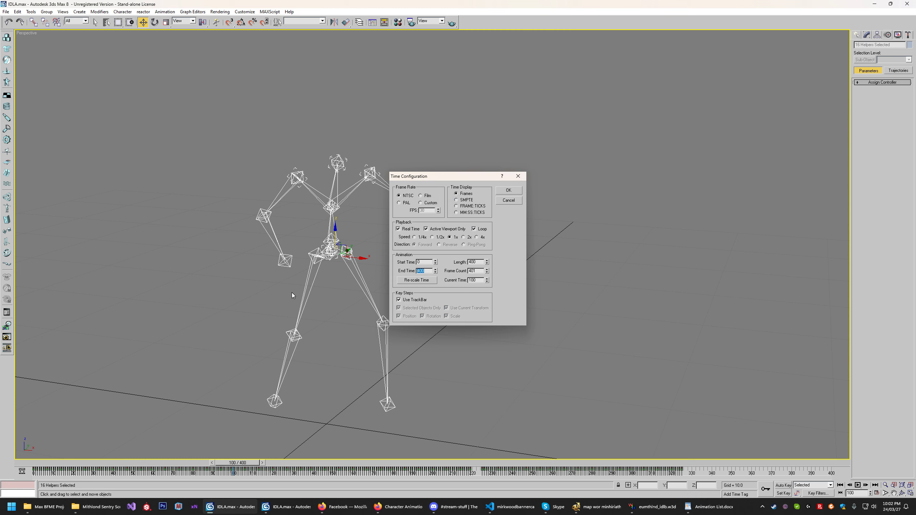
left_click(508, 190)
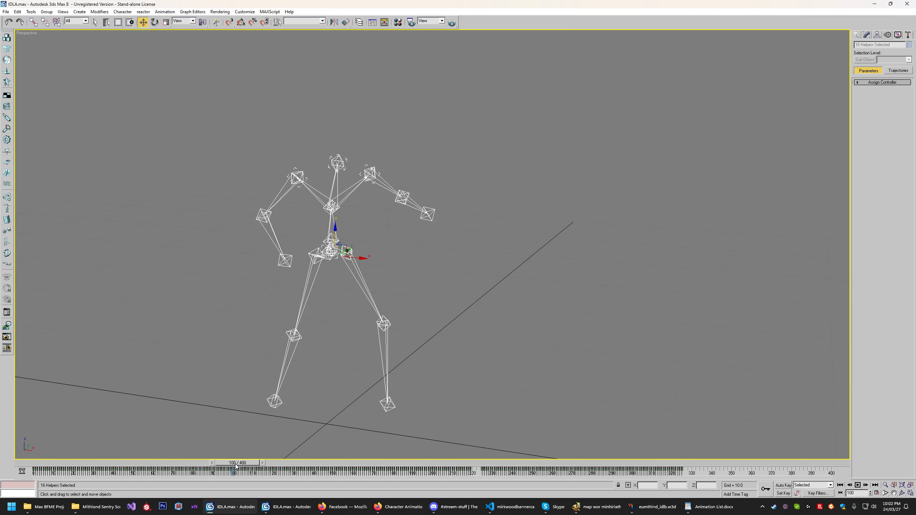
- Delete the selected helpers' keys at frame 225
left_click_drag(236, 467, 480, 477)
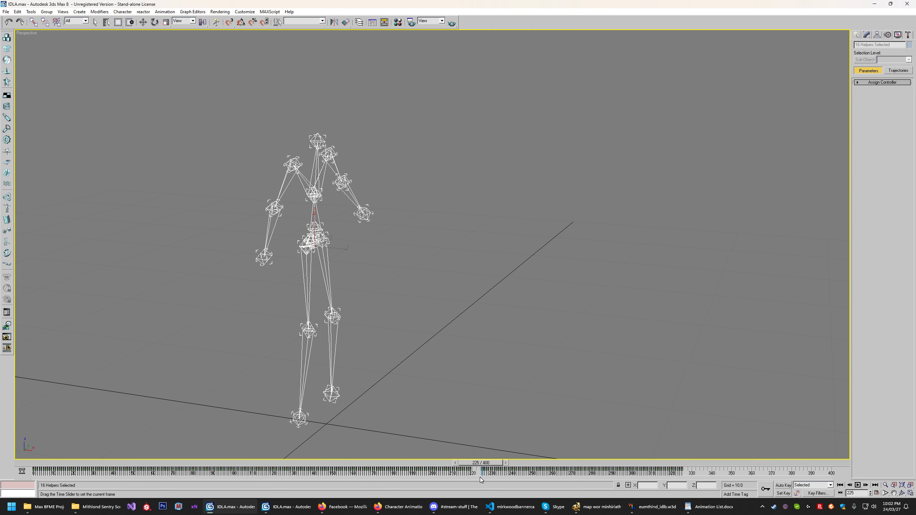
key("w")
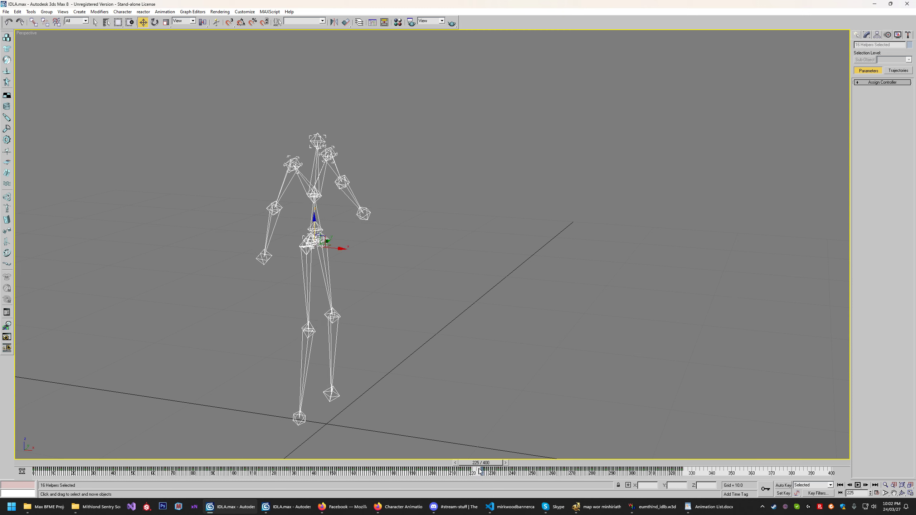
key("Delete")
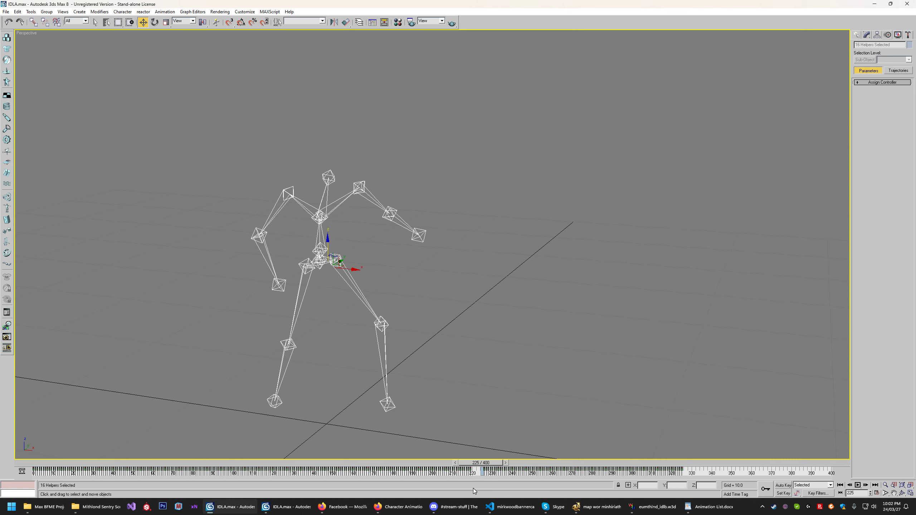
- Shift the second block of helper keys earlier to start at frame 220, and review the motion by playing and scrubbing
left_click_drag(692, 473, 419, 463)
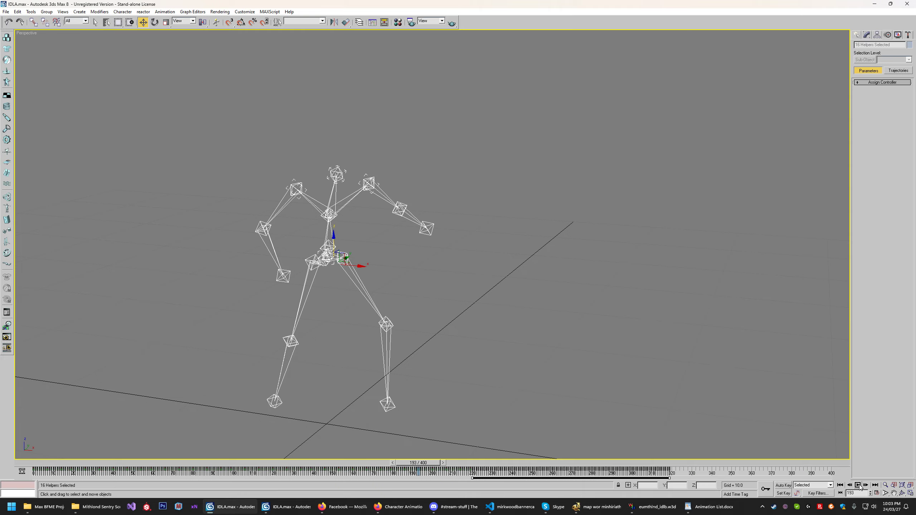
left_click(858, 485)
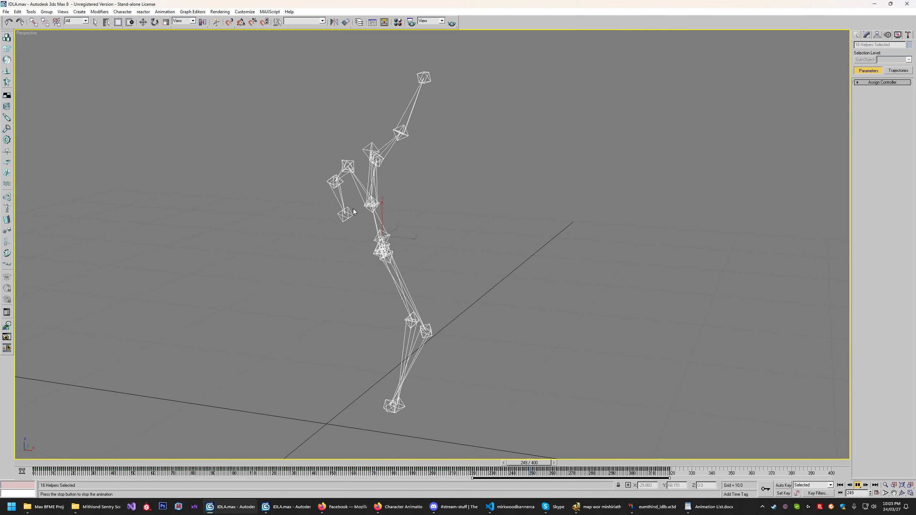
left_click(858, 485)
left_click_drag(666, 464, 184, 480)
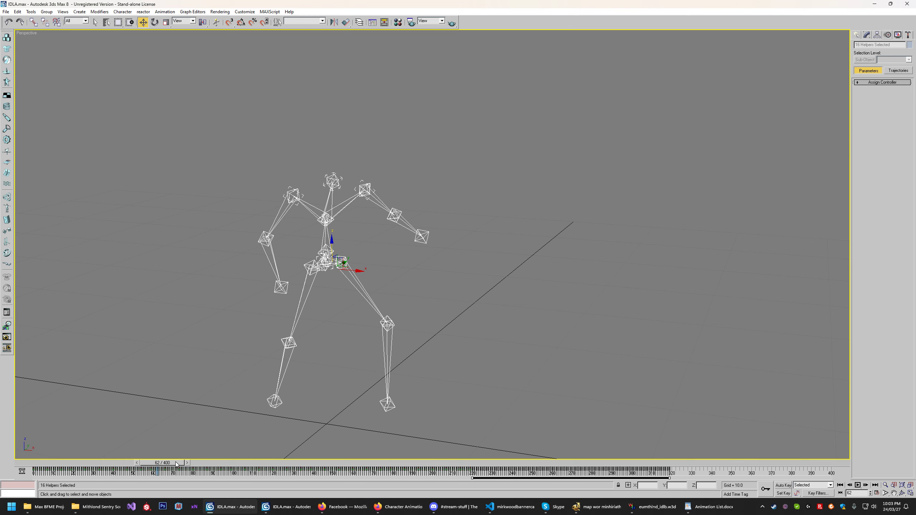
left_click_drag(176, 464, 485, 476)
- Delete the helper keys before frame 220 and move the remaining block to the start of the timeline
left_click(473, 471)
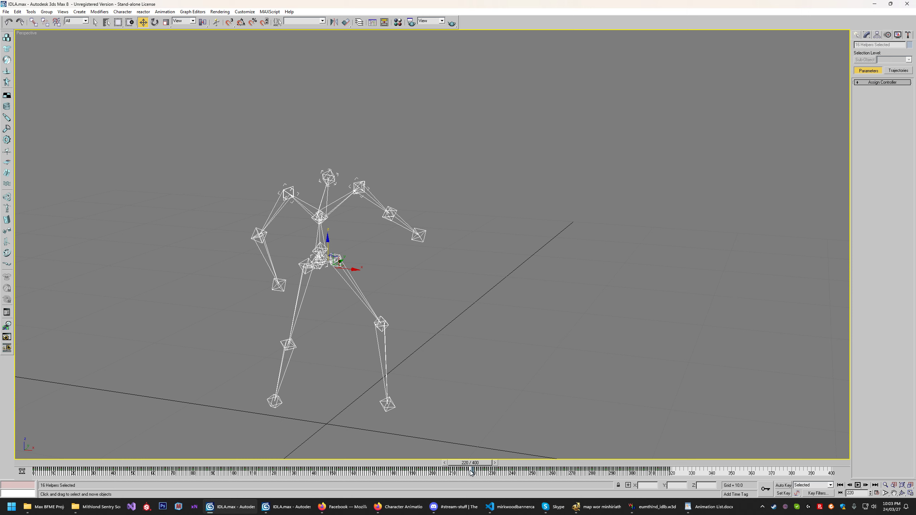
left_click_drag(470, 473, 35, 475)
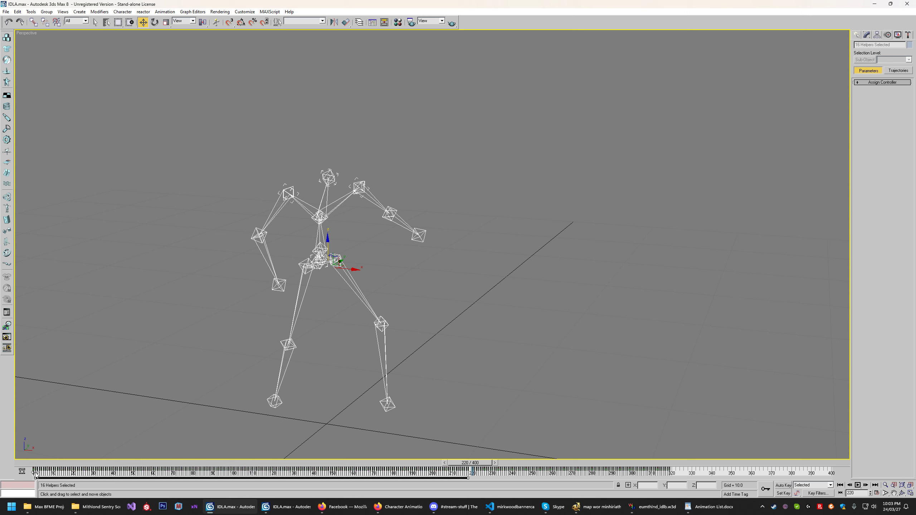
key("Delete")
left_click_drag(694, 470, 58, 467)
left_click_drag(469, 463, 42, 469)
key("w")
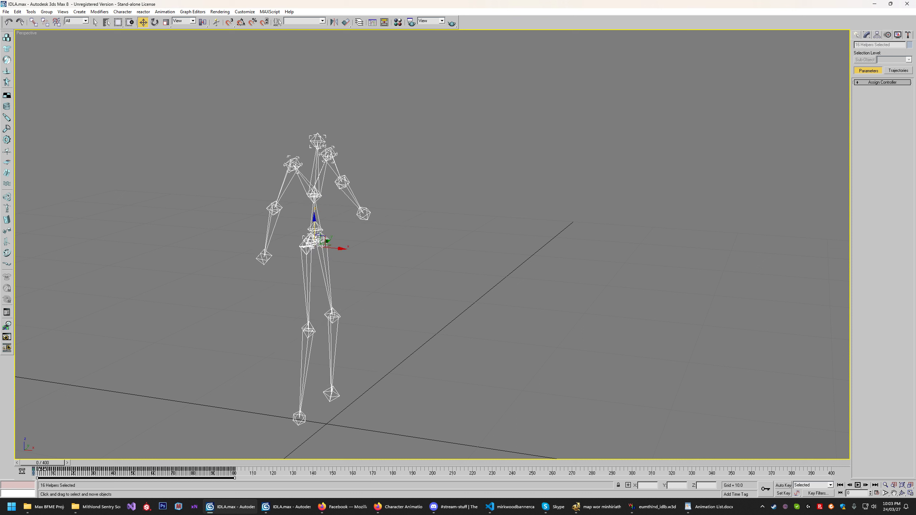
- Set the IDLA scene's animation end time to 110 frames
left_click(877, 492)
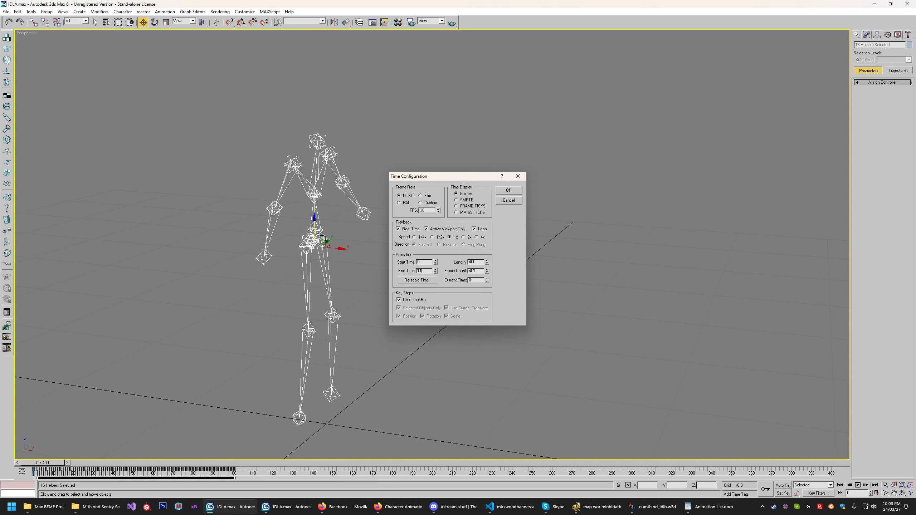
type("110")
key("Return")
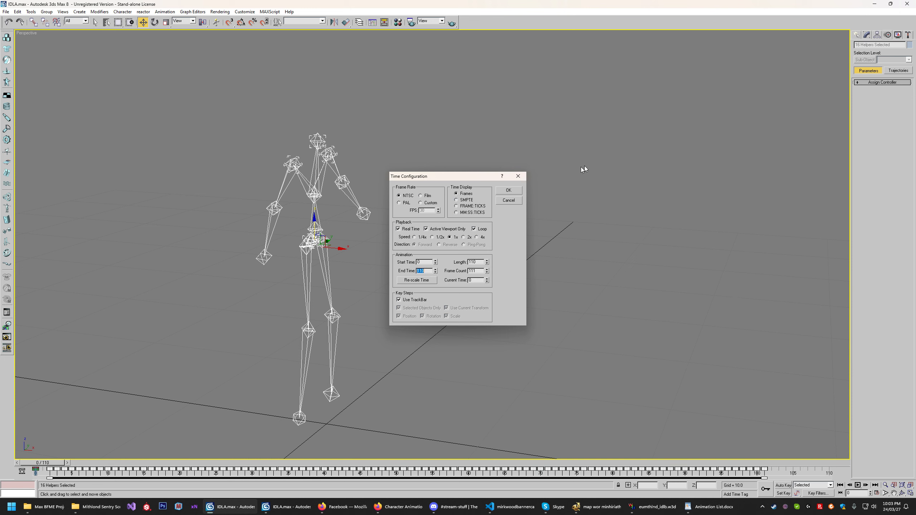
left_click(513, 191)
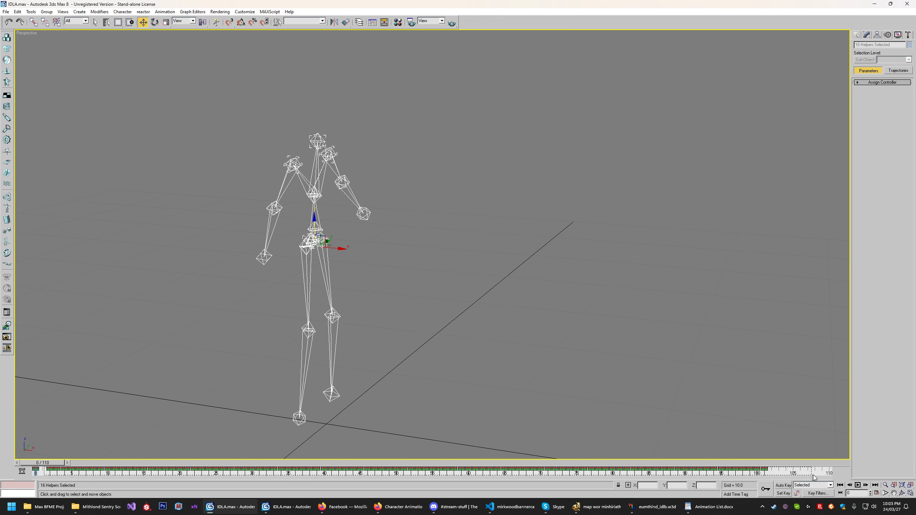
- Shift the helper keys by single frames near the start of the timeline and scrub through the shortened animation
left_click_drag(814, 478, 43, 471)
left_click_drag(130, 468, 109, 469)
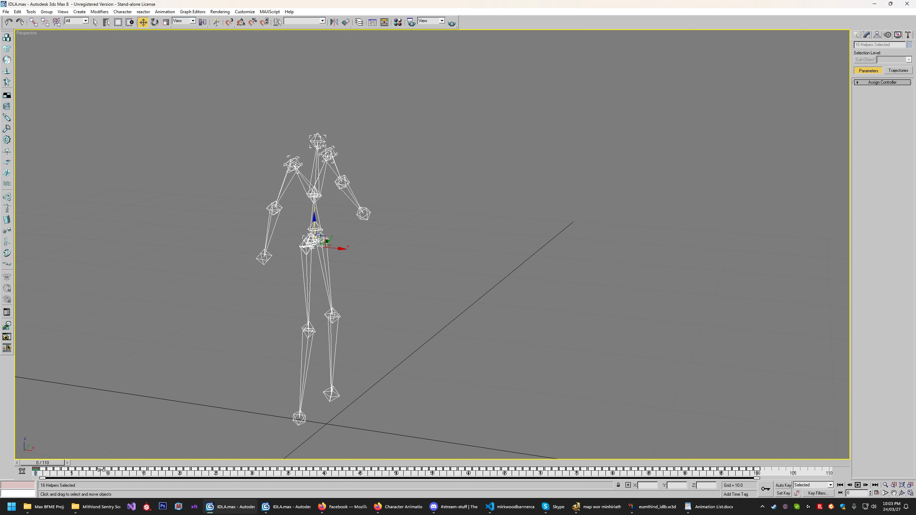
left_click_drag(48, 466, 726, 469)
key("w")
left_click(35, 469)
mouse_move(60, 463)
left_mouse_down()
mouse_move(365, 469)
mouse_move(61, 466)
mouse_move(545, 457)
mouse_move(391, 440)
mouse_move(108, 461)
mouse_move(773, 454)
mouse_move(58, 465)
left_mouse_up()
key("w")
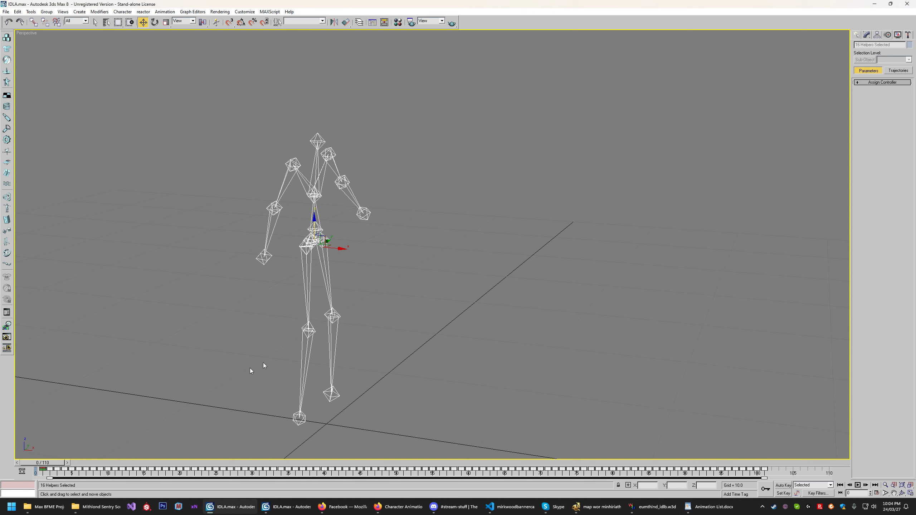
- Open Banner Carrier Default Bind Pose.max, discarding the changes to the IDLA scene
left_click(478, 286)
left_click(6, 11)
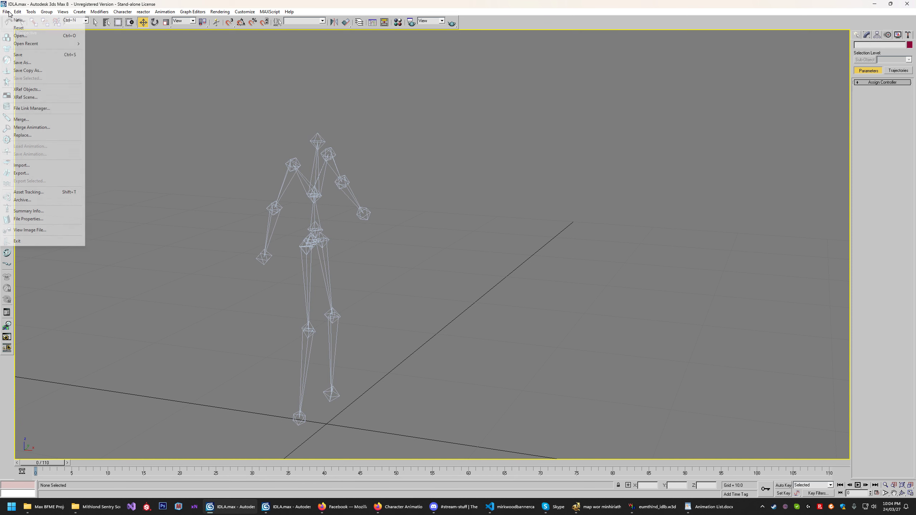
left_click(20, 36)
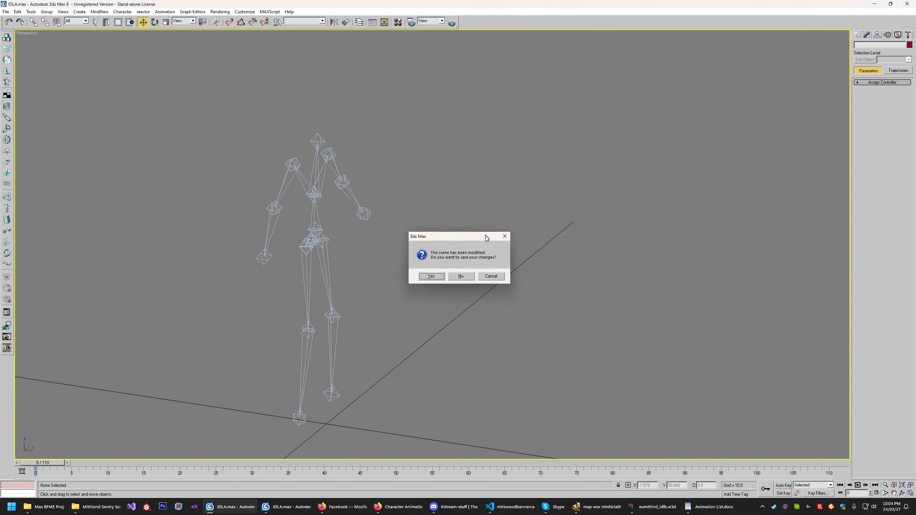
left_click(460, 275)
left_click(331, 107)
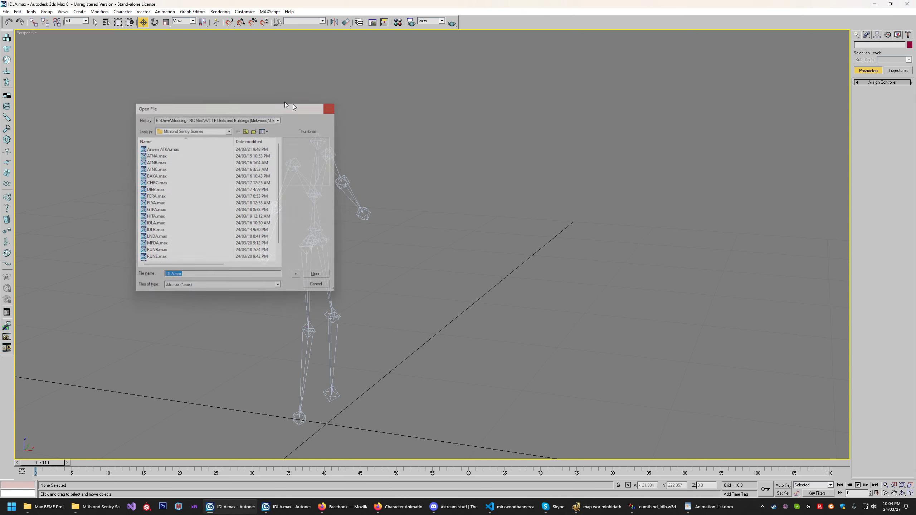
left_click(6, 11)
mouse_move(20, 44)
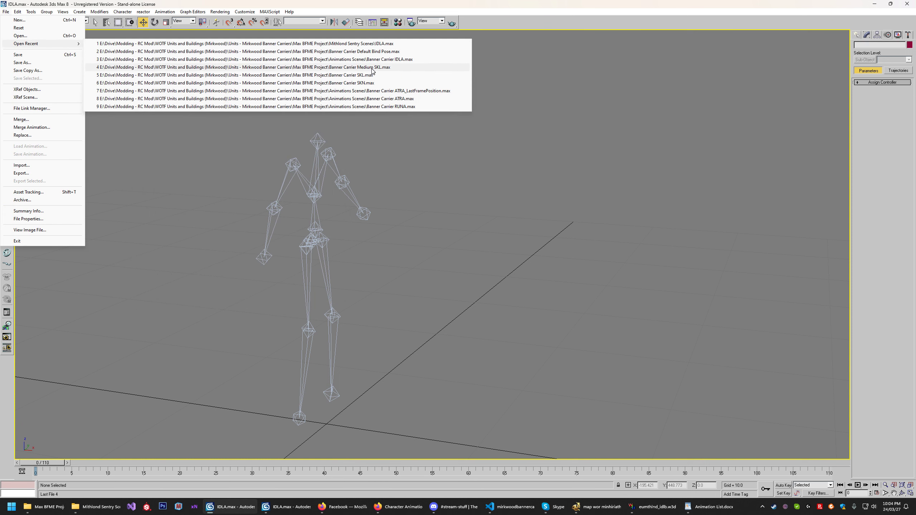
left_click(386, 51)
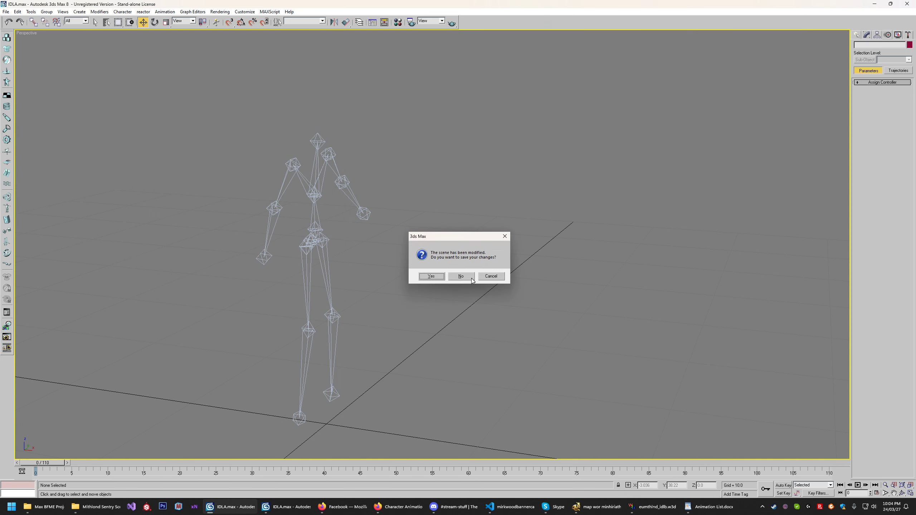
left_click(483, 278)
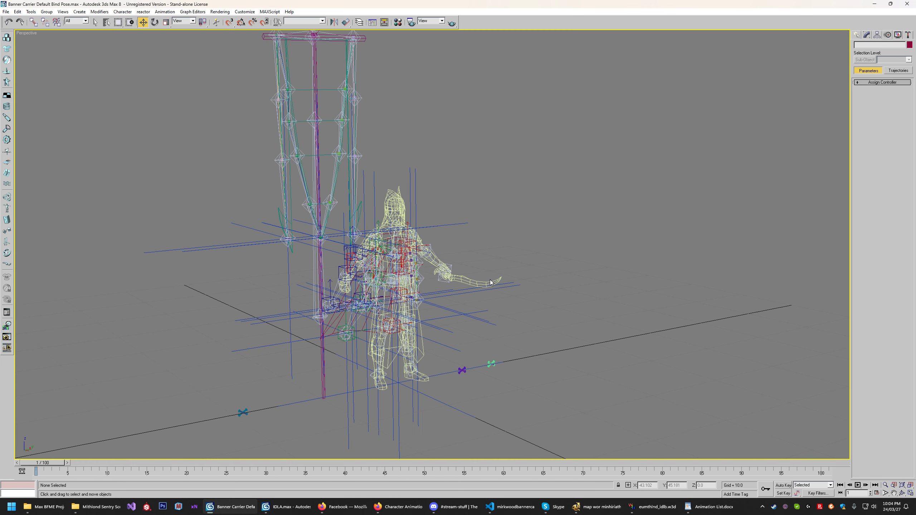
- Start Merge Animation and load IDLA.max from the Mithlond Sentry Scenes folder as the source file, with 3ds max (*.max) as the file type
middle_click_drag(583, 246, 578, 249)
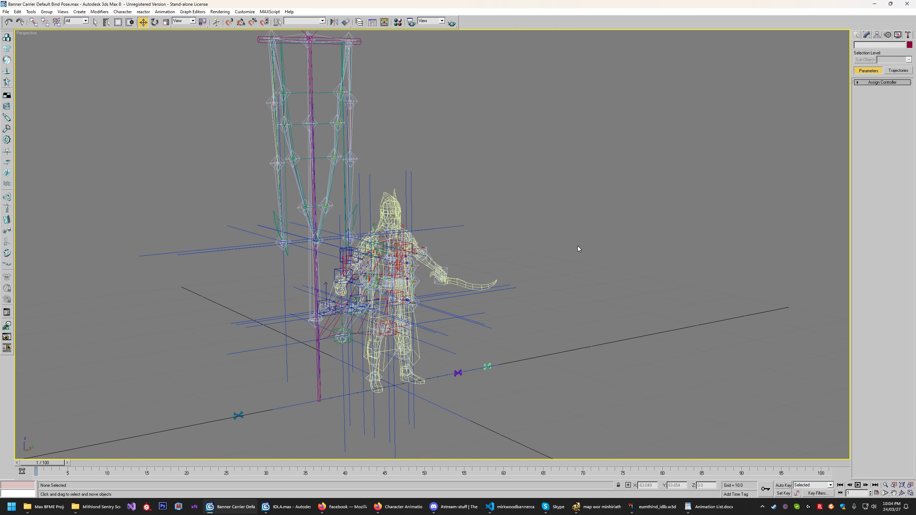
left_click(10, 13)
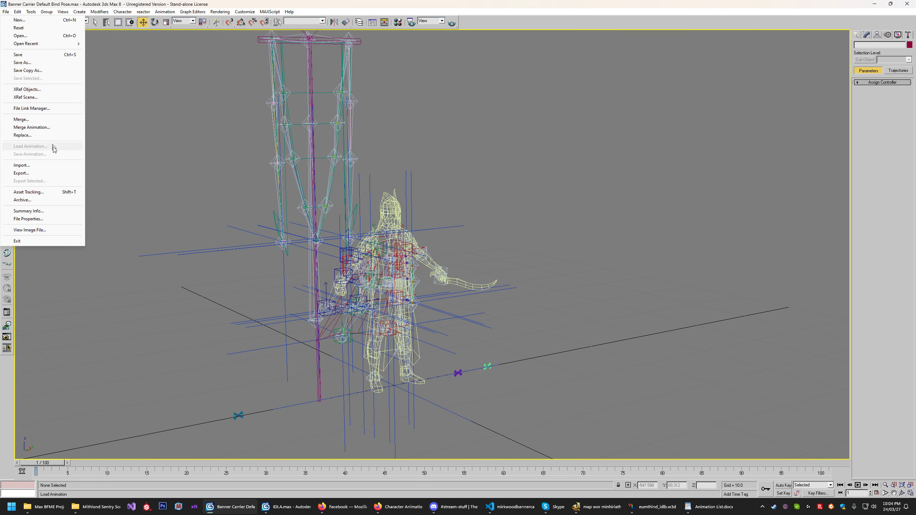
left_click(26, 128)
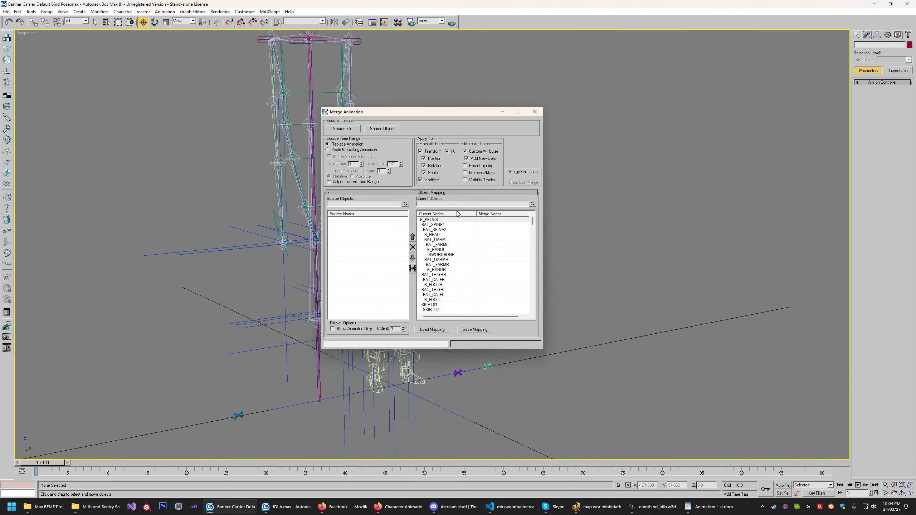
left_click(342, 129)
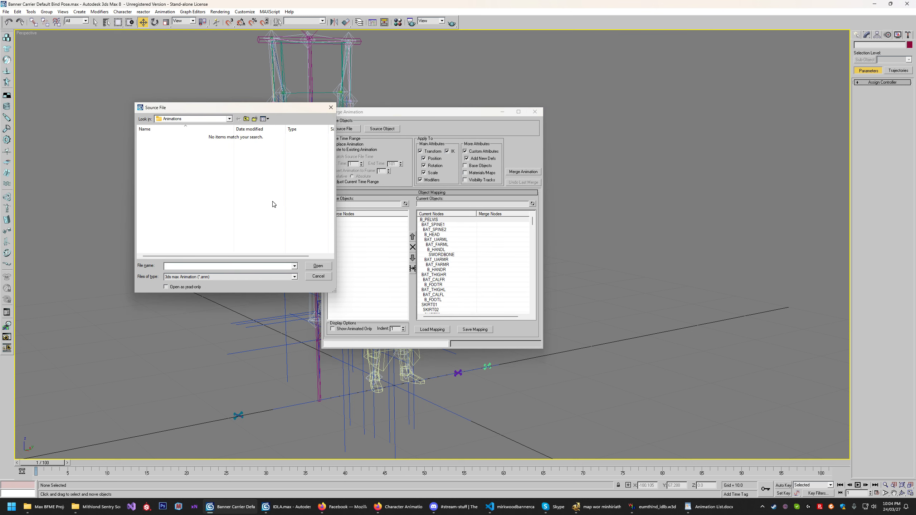
key("ctrl+v")
key("Return")
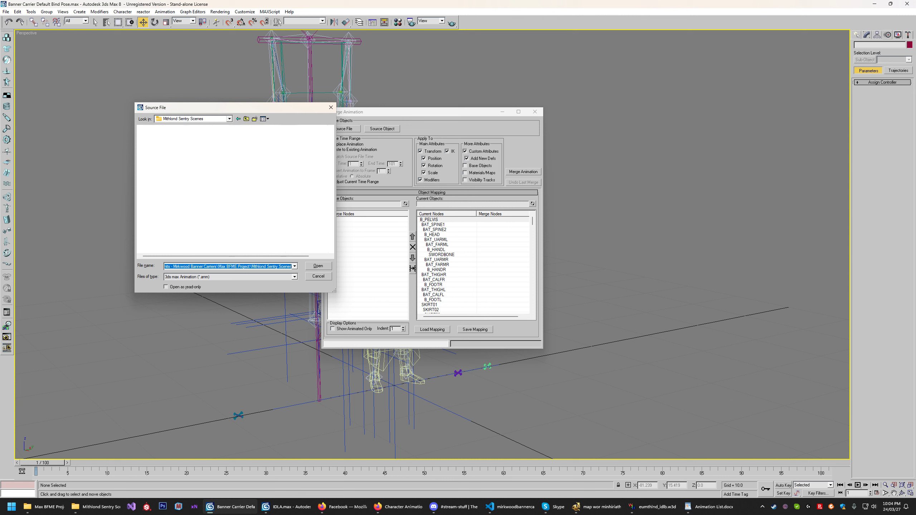
left_click(246, 118)
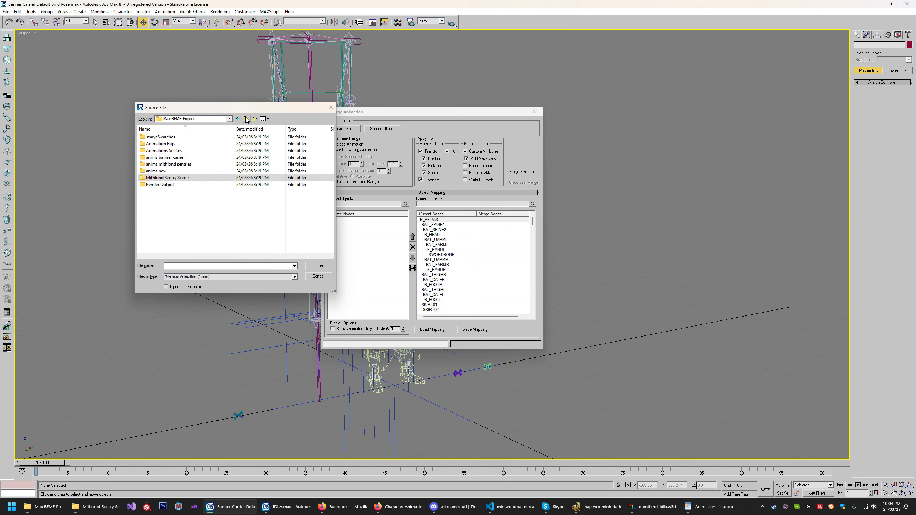
double_click(168, 177)
left_click(192, 277)
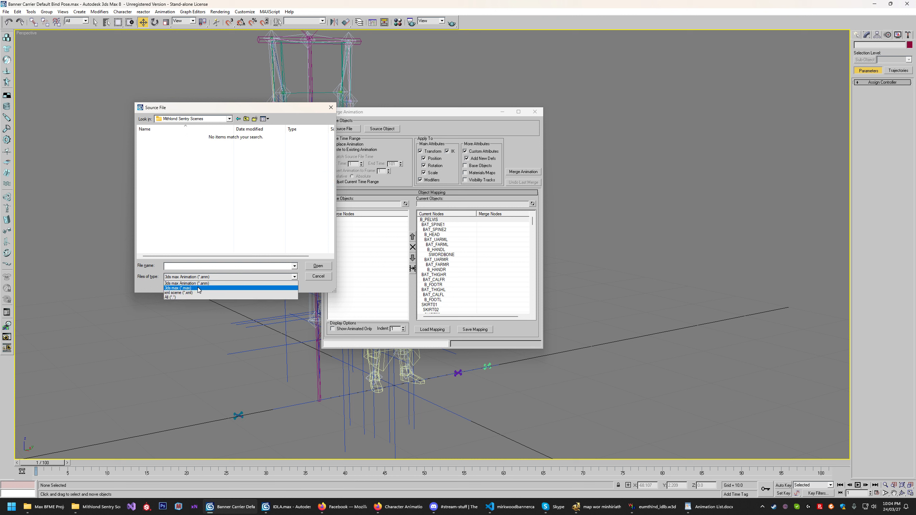
left_click(196, 288)
scroll(197, 191, "down", 1)
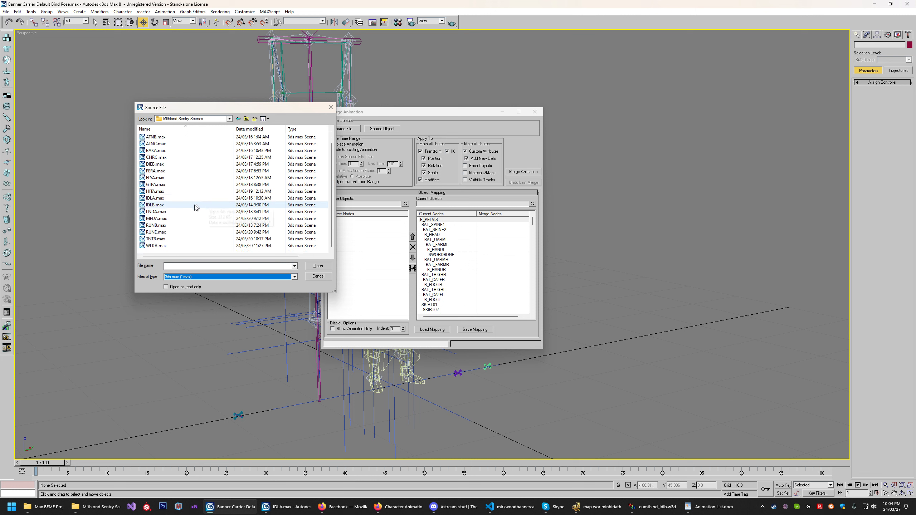
double_click(156, 199)
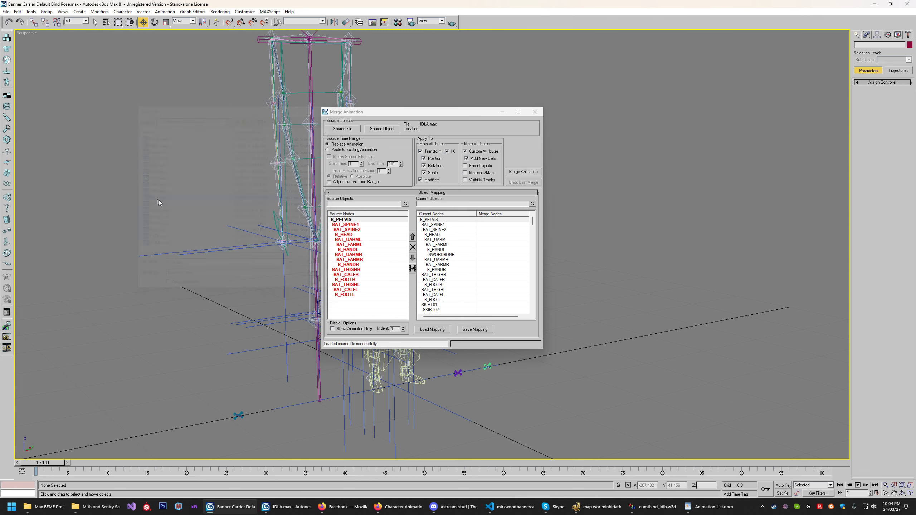
- Auto-map the source bones to the current nodes and merge the animation with Adjust Current Time Range enabled
left_click(413, 268)
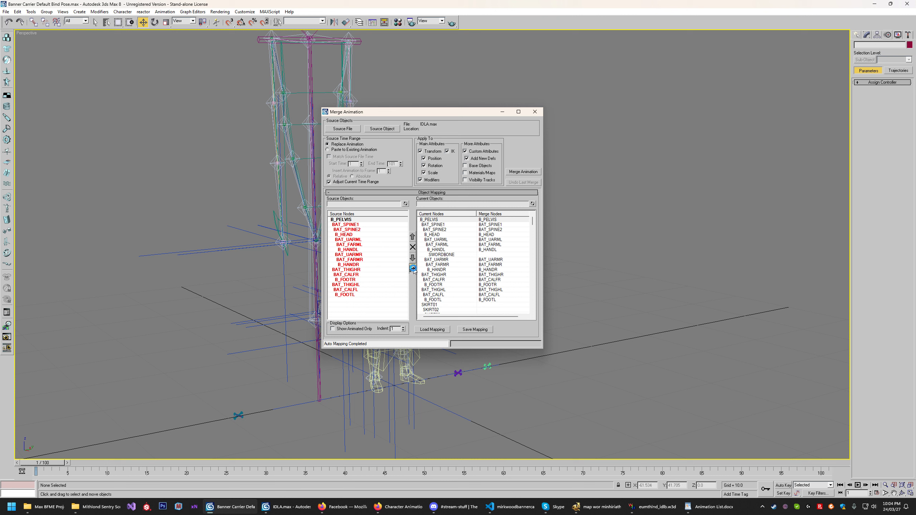
left_click(523, 172)
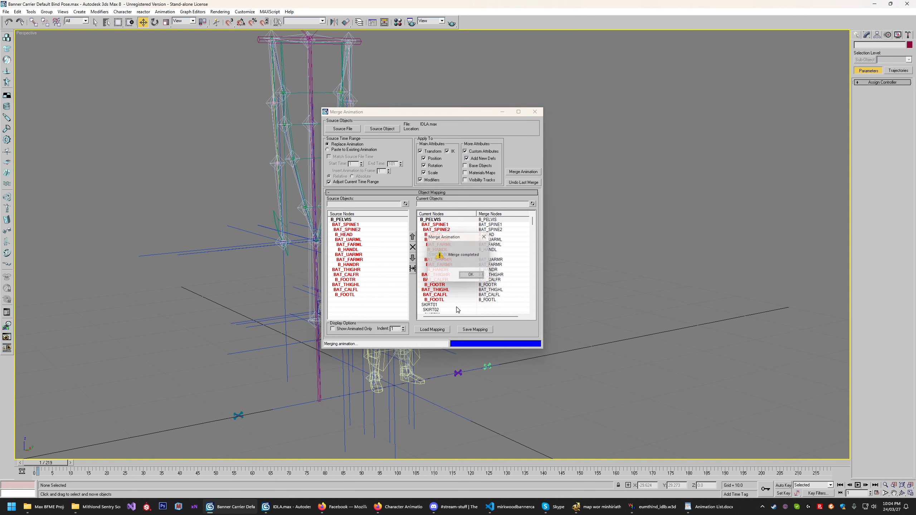
- Close the finished Merge Animation dialog and scrub the merged animation to about frame 130
left_click(471, 274)
left_click(534, 111)
left_click_drag(38, 458, 496, 462)
scroll(480, 248, "down", 2)
scroll(480, 248, "down", 3)
- Select all objects in the scene and delete every animation key after frame 1
left_click_drag(292, 96, 553, 378)
scroll(552, 364, "up", 5)
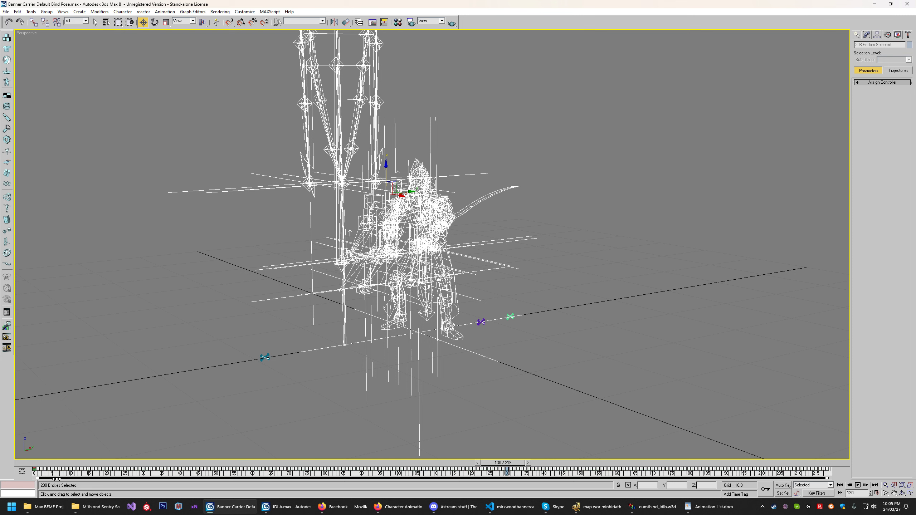
key("Delete")
left_click_drag(504, 466, 658, 462)
key("ctrl+z")
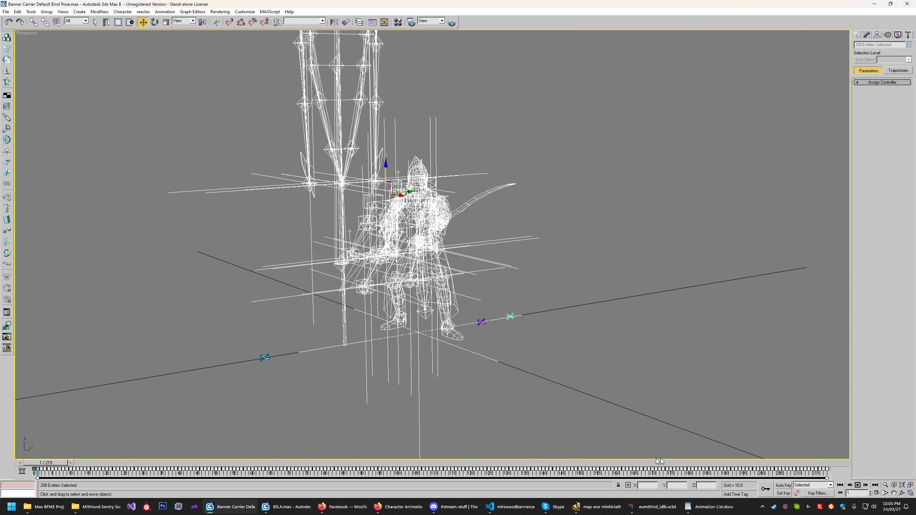
left_click(830, 472)
left_click_drag(39, 473, 39, 472)
key("Delete")
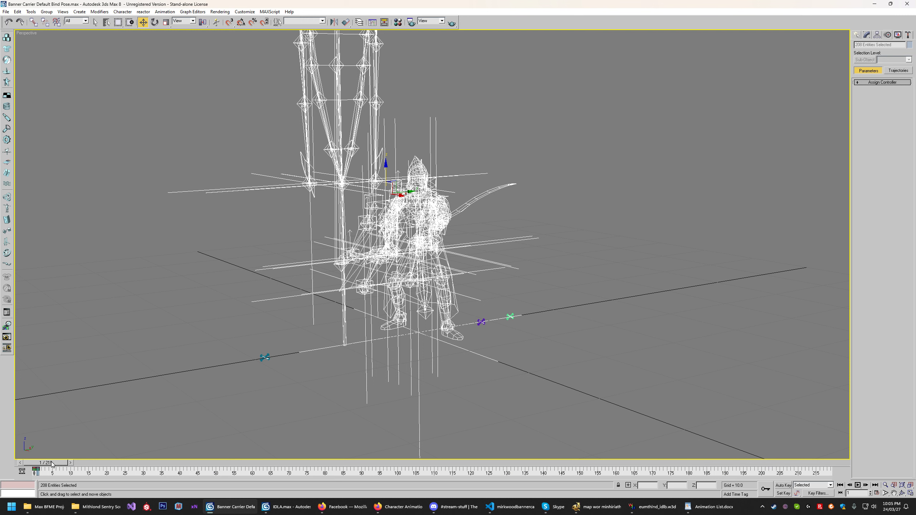
- Copy the keys at frame 1 to the end of the timeline, scrub to frame 106 and deselect everything
middle_click_drag(447, 207, 445, 232)
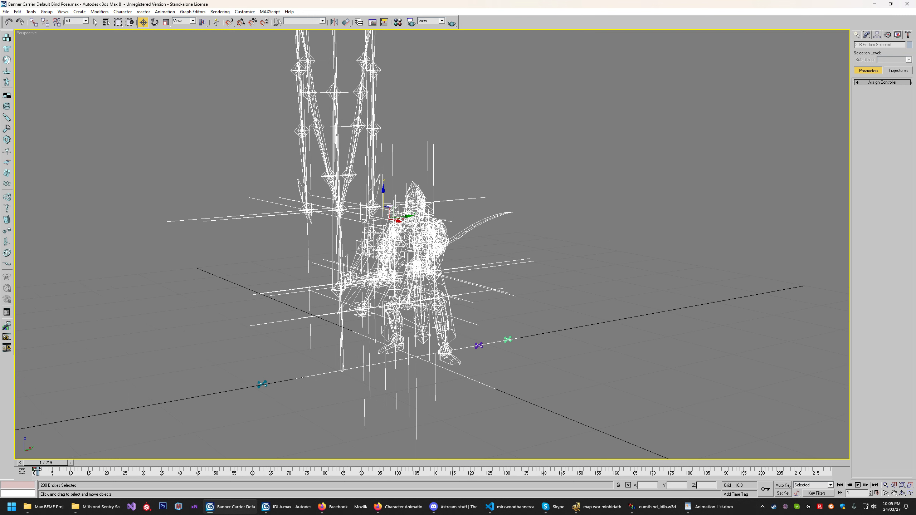
left_click_drag(37, 471, 828, 478, "shift")
left_click_drag(50, 461, 423, 463)
scroll(485, 206, "up", 3)
left_click(557, 339)
middle_click_drag(555, 318, 574, 301)
scroll(567, 304, "up", 2)
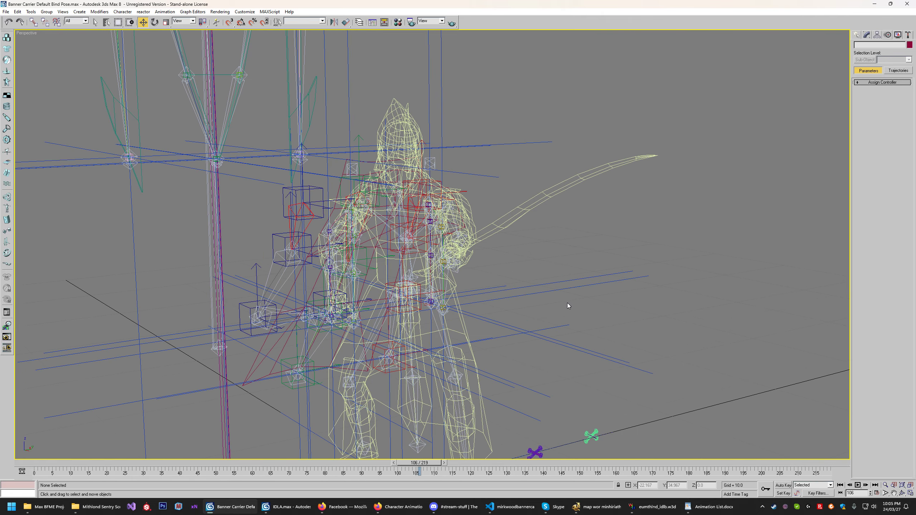
- With Auto Key on at frame 106, rotate BAT_UARML so the sword arm swings down and outward
left_click(902, 493)
left_click_drag(444, 253, 421, 251)
scroll(411, 255, "down", 2)
scroll(420, 252, "up", 2)
scroll(426, 260, "down", 4)
scroll(420, 285, "up", 1)
scroll(420, 285, "up", 2)
scroll(442, 287, "up", 3)
key("w")
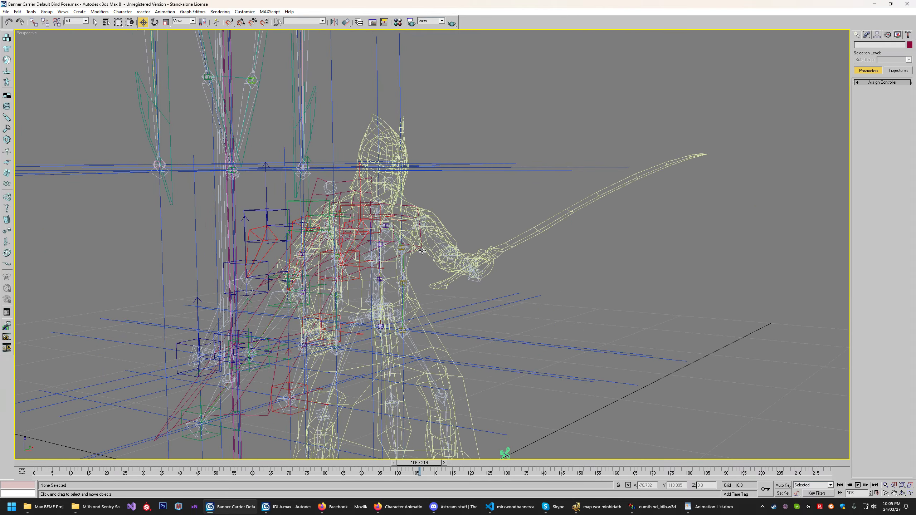
left_click(422, 223)
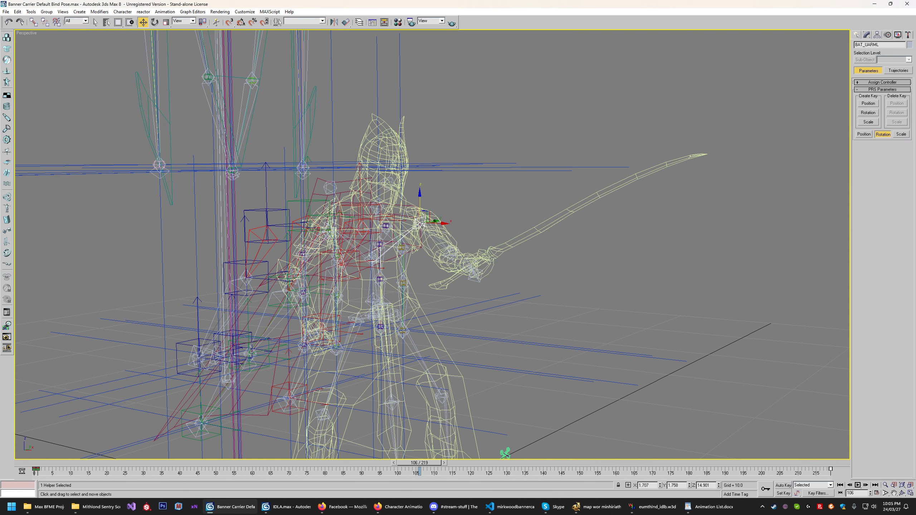
key("e")
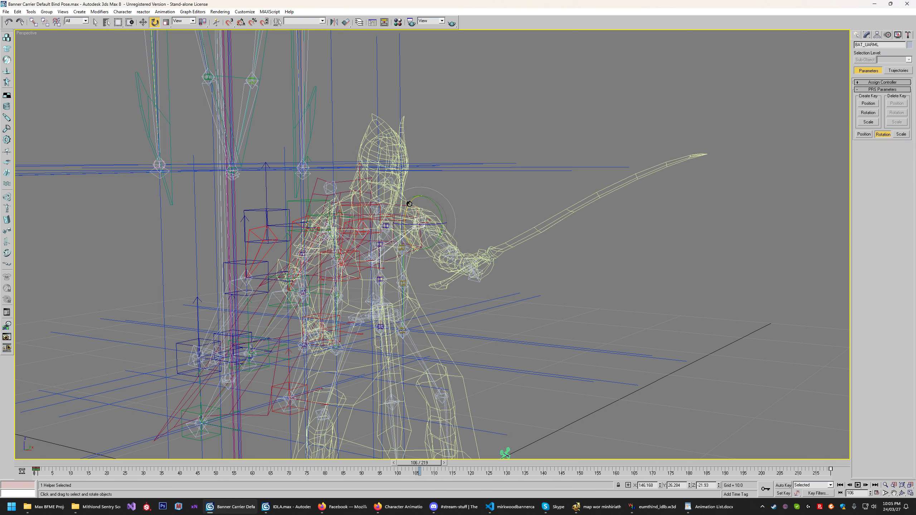
left_click(782, 486)
left_click_drag(424, 225, 400, 238)
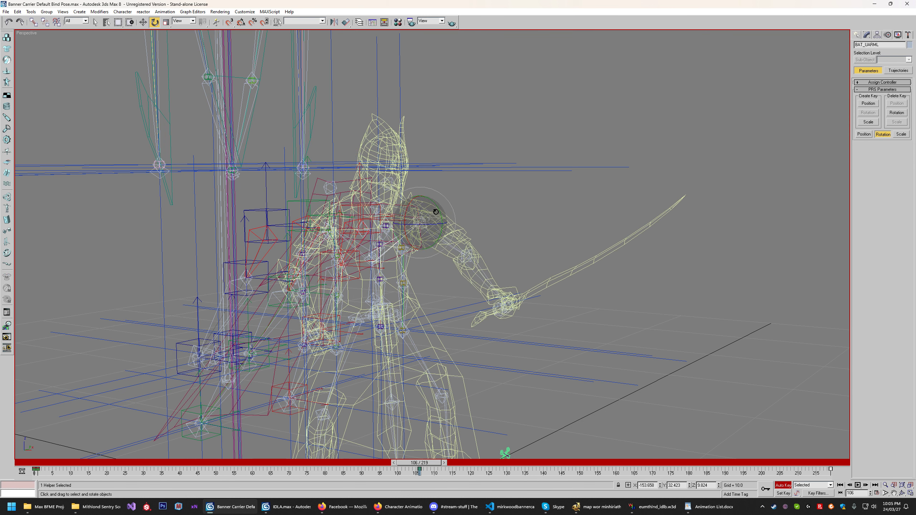
left_click_drag(436, 212, 441, 212)
left_click(501, 242)
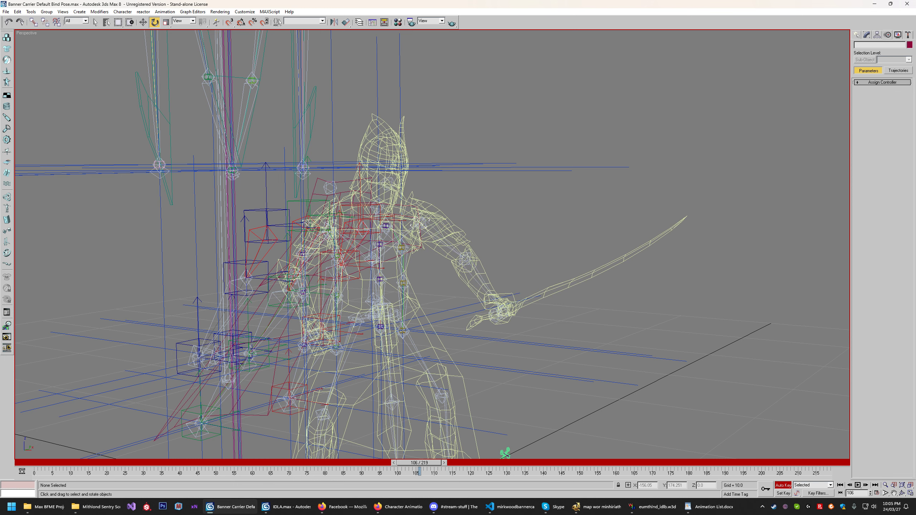
- Rotate BAT_UARMR at frame 106 so the character's other arm is raised
left_click(325, 221)
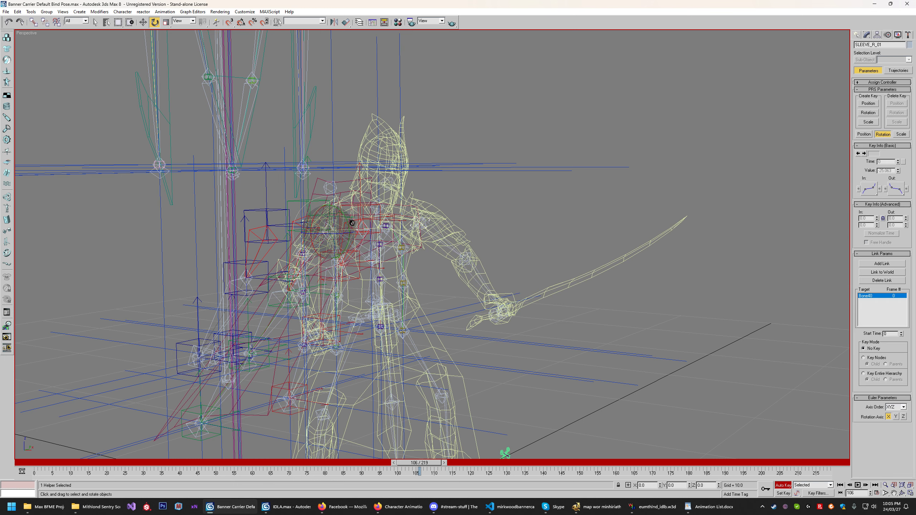
scroll(415, 200, "up", 5)
left_click(417, 288)
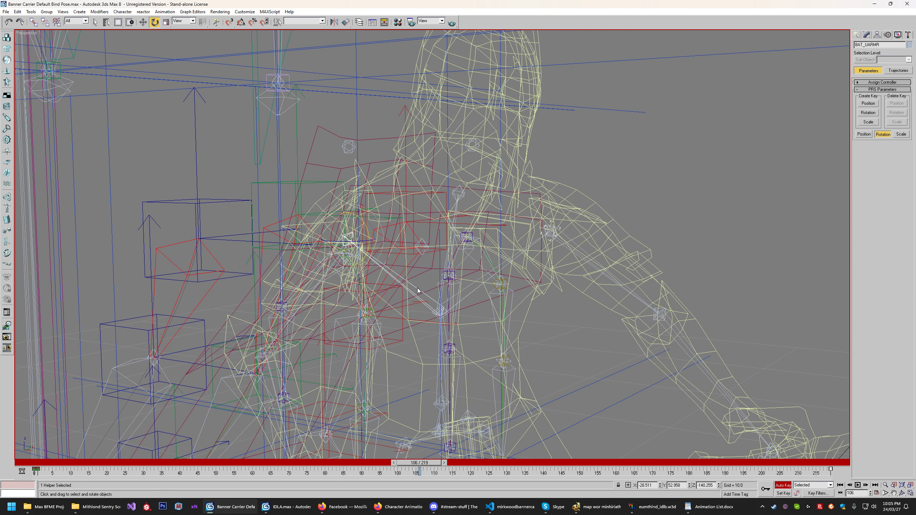
left_click_drag(370, 235, 361, 126)
left_click_drag(375, 148, 376, 149)
scroll(375, 149, "down", 5)
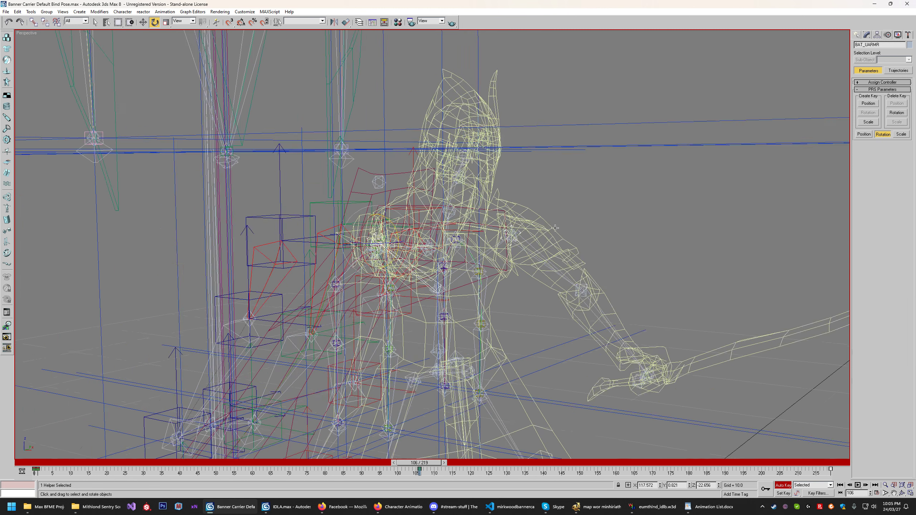
middle_click_drag(664, 312, 620, 314)
- Switch the Perspective view to Smooth + Highlights and view the posed character from the front
right_click(22, 33)
left_click(52, 49)
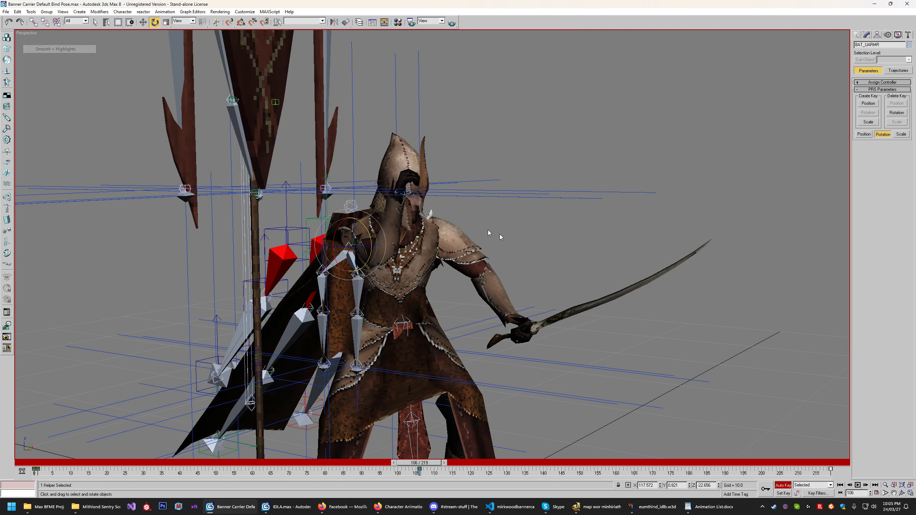
middle_click_drag(578, 265, 532, 249)
left_click(902, 493)
left_click_drag(516, 265, 404, 255)
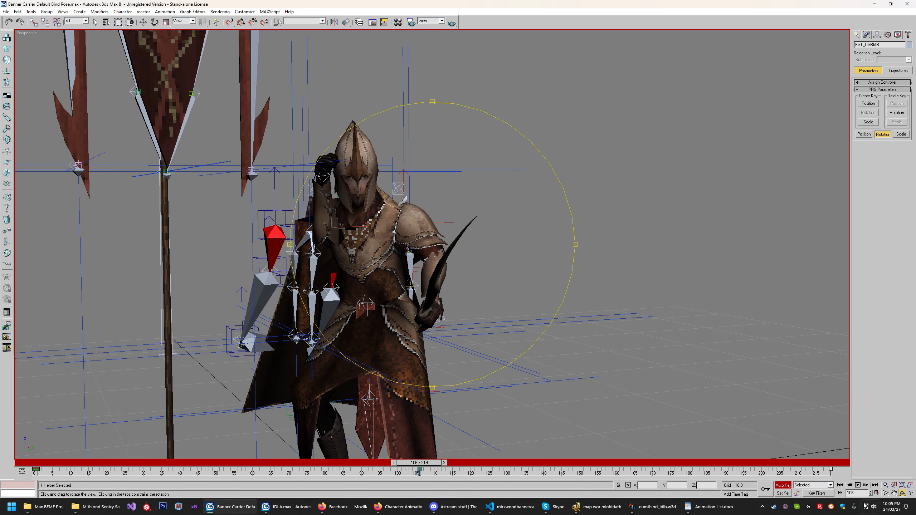
- Play back the posed animation, turn off Auto Key, and return to frame 1 with nothing selected
left_click(858, 485)
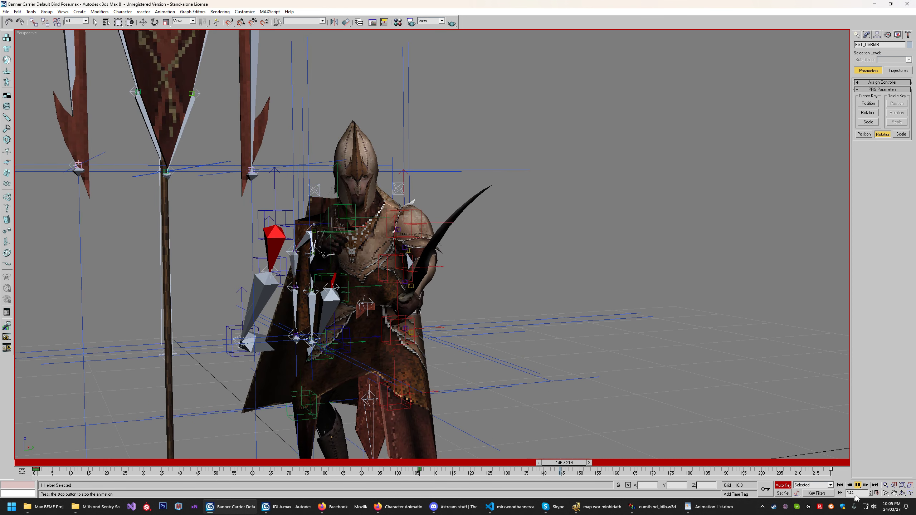
left_click(903, 494)
scroll(508, 308, "down", 4)
left_click_drag(513, 303, 495, 303)
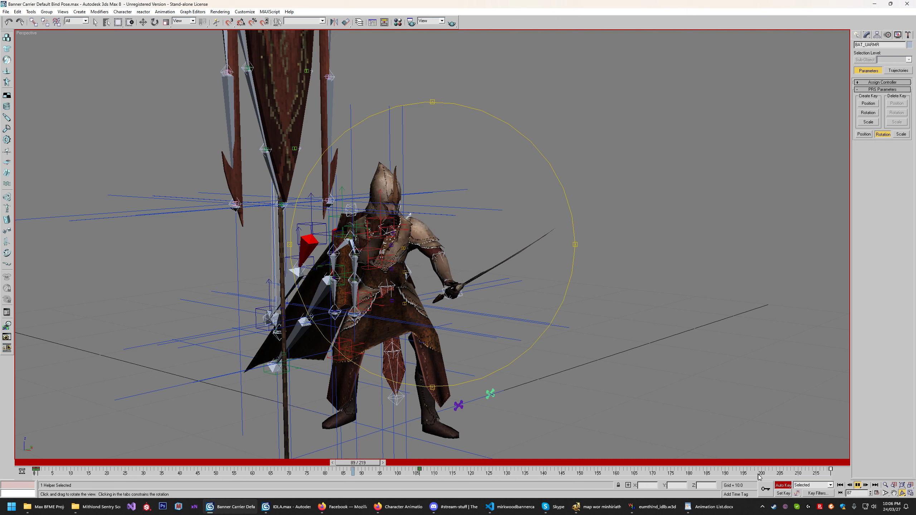
left_click(781, 486)
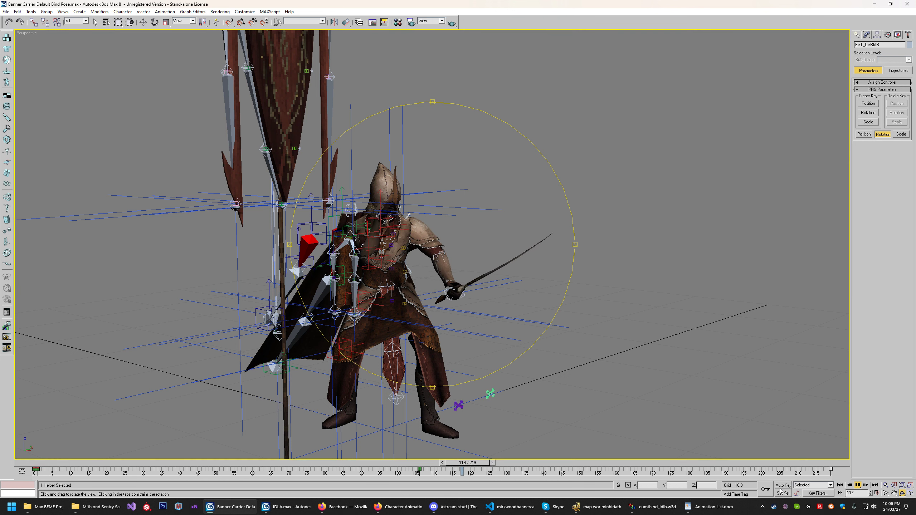
left_click(859, 486)
left_click_drag(636, 464, 56, 470)
right_click(488, 268)
left_click(488, 267)
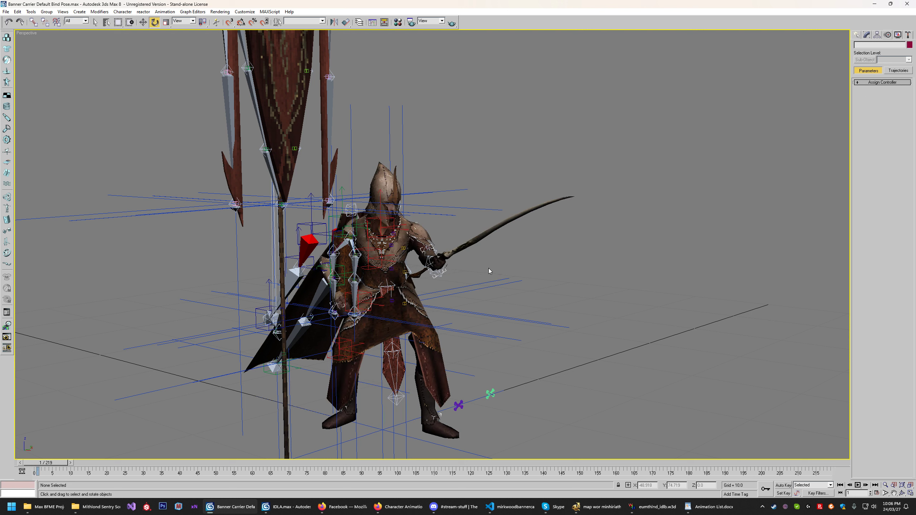
left_click(6, 151)
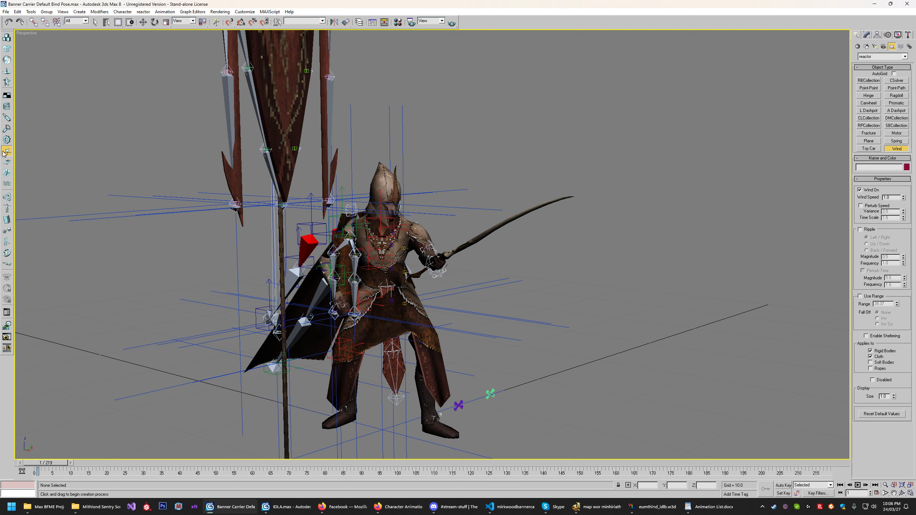
left_click(142, 22)
- Open Banner Carrier IDLA.max from the Animations Scenes folder, discarding the changes to the bind pose scene
left_click(6, 11)
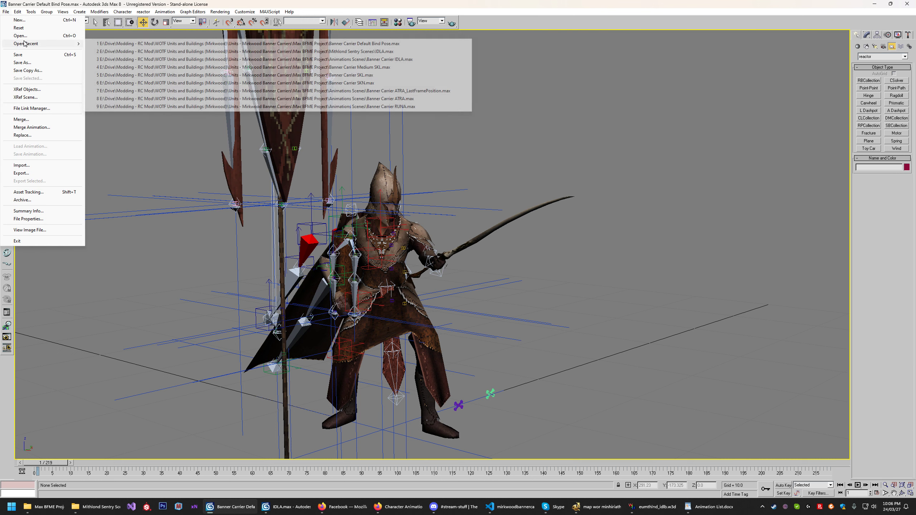
left_click(20, 36)
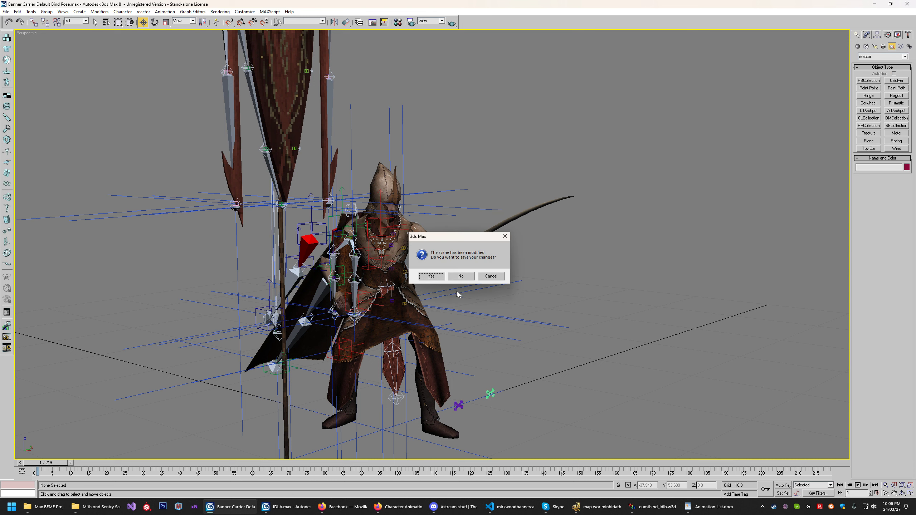
left_click(462, 277)
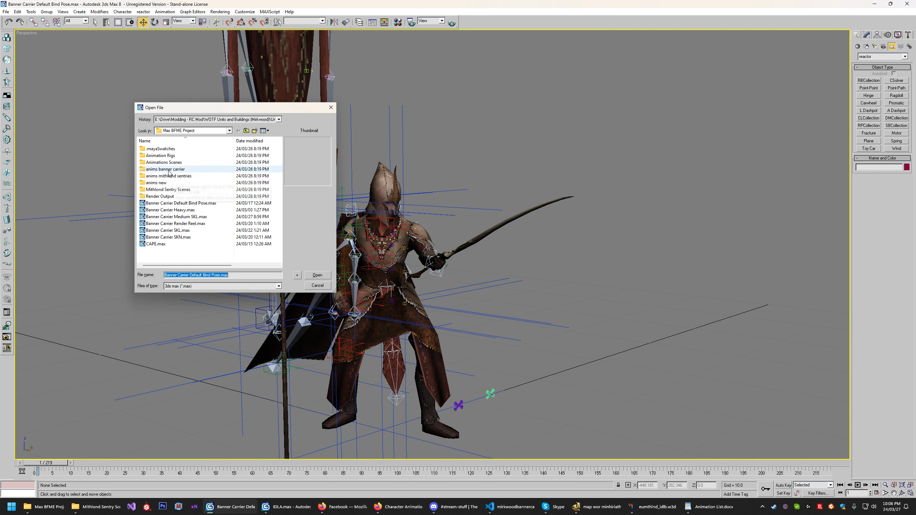
double_click(166, 162)
scroll(194, 164, "up", 3)
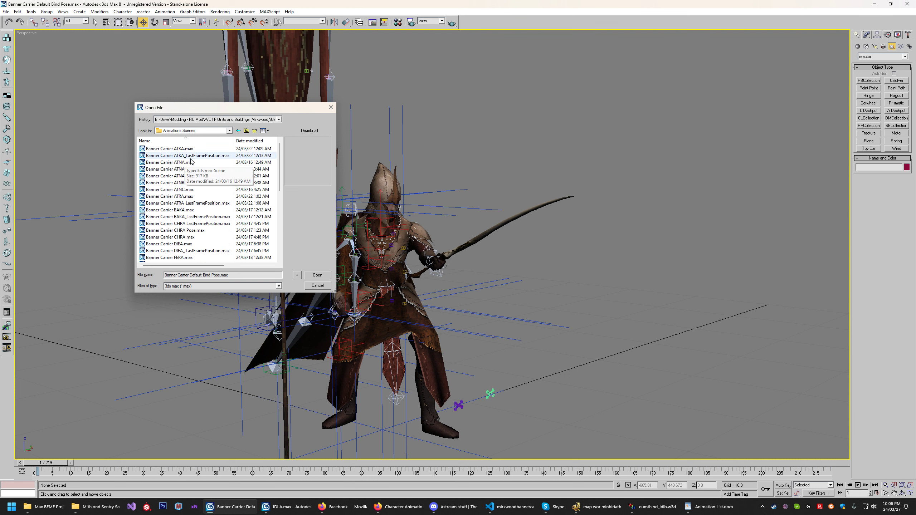
scroll(281, 186, "down", 2)
left_click_drag(280, 186, 278, 209)
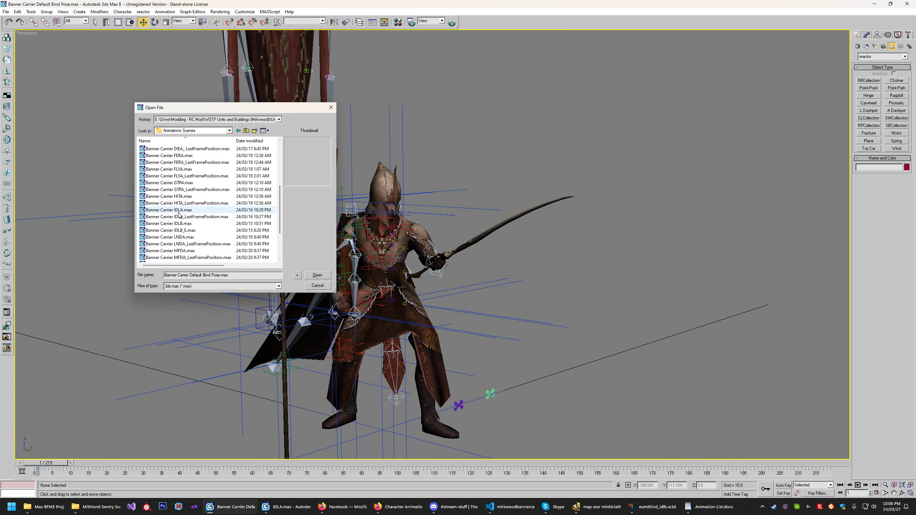
double_click(169, 210)
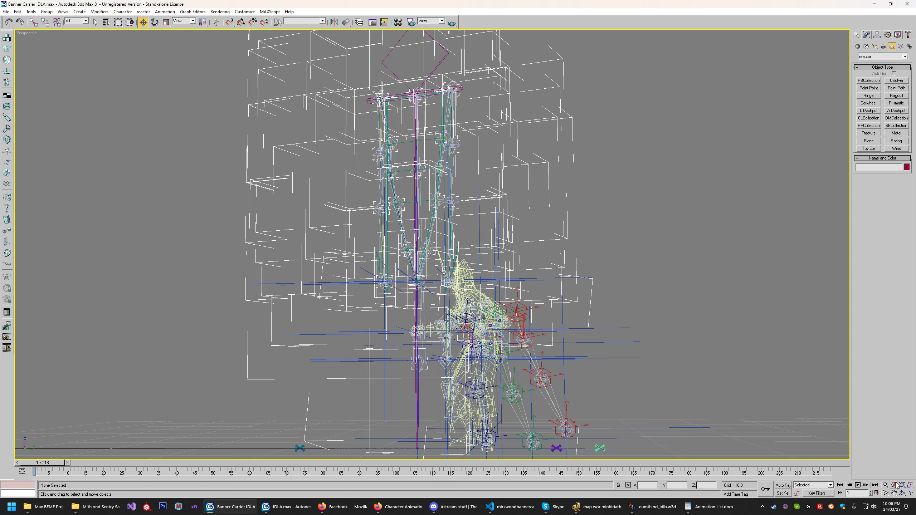
- Orbit to a front view of the banner carrier and switch the viewport to Smooth + Highlights
left_click(902, 493)
left_click_drag(584, 249, 480, 274)
scroll(480, 275, "down", 5)
scroll(406, 219, "up", 5)
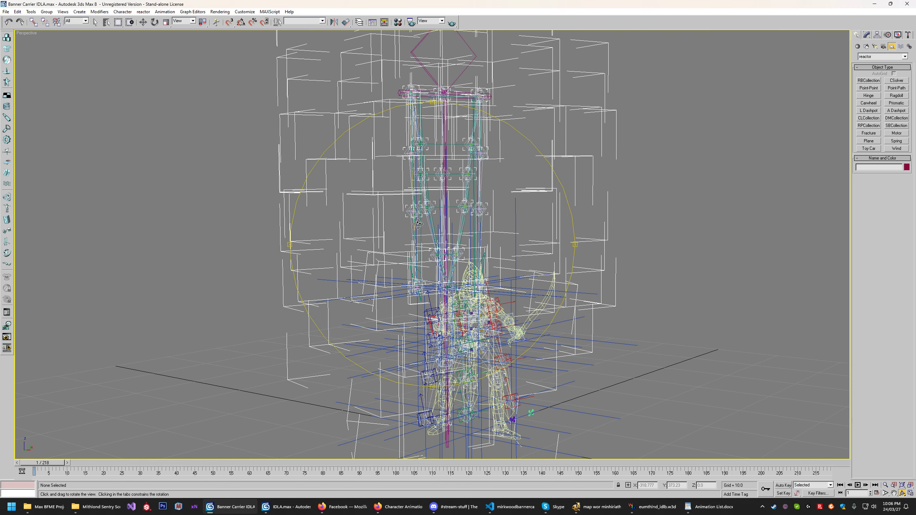
scroll(418, 223, "down", 3)
right_click(49, 32)
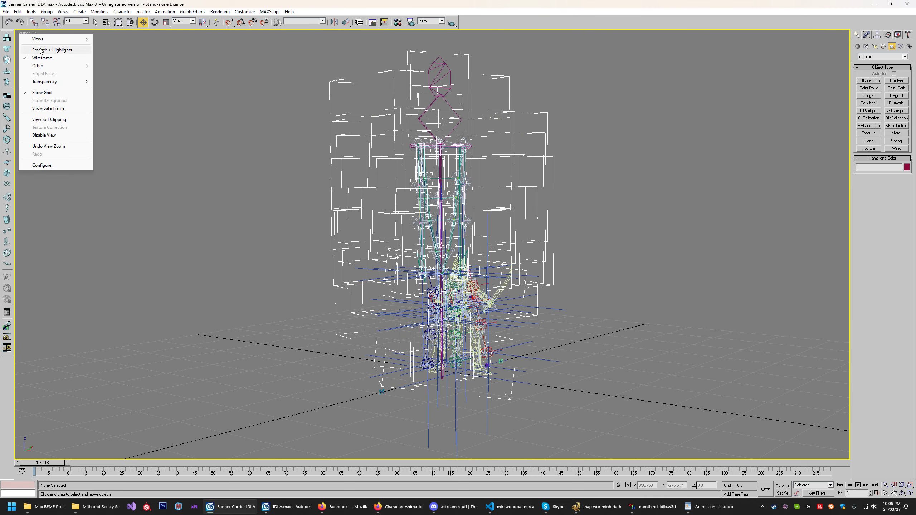
left_click(40, 50)
- Scrub the finished idle animation to frame 219 and back, selecting all objects to inspect their keys
left_click_drag(41, 465, 824, 465)
left_click_drag(341, 70, 477, 186)
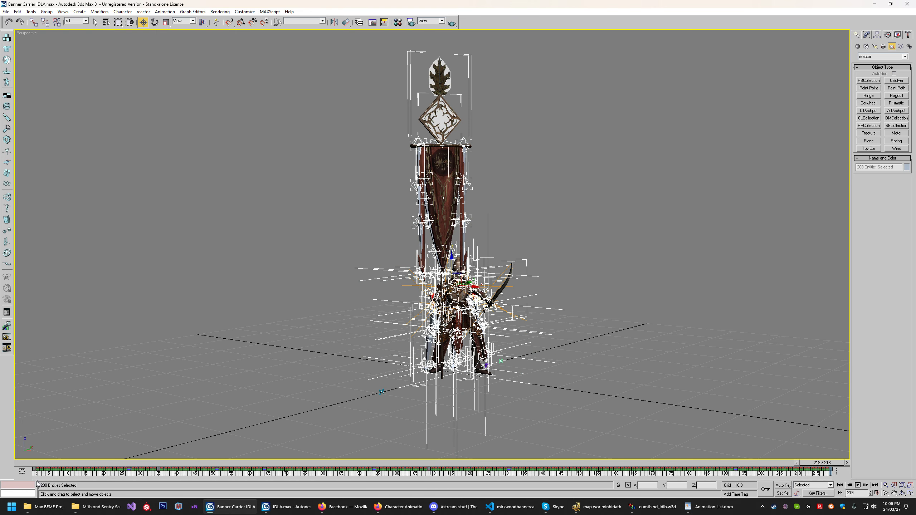
left_click_drag(826, 462, 51, 462)
middle_click_drag(577, 292, 548, 182)
scroll(544, 292, "up", 4)
left_click(652, 175)
scroll(613, 200, "down", 2)
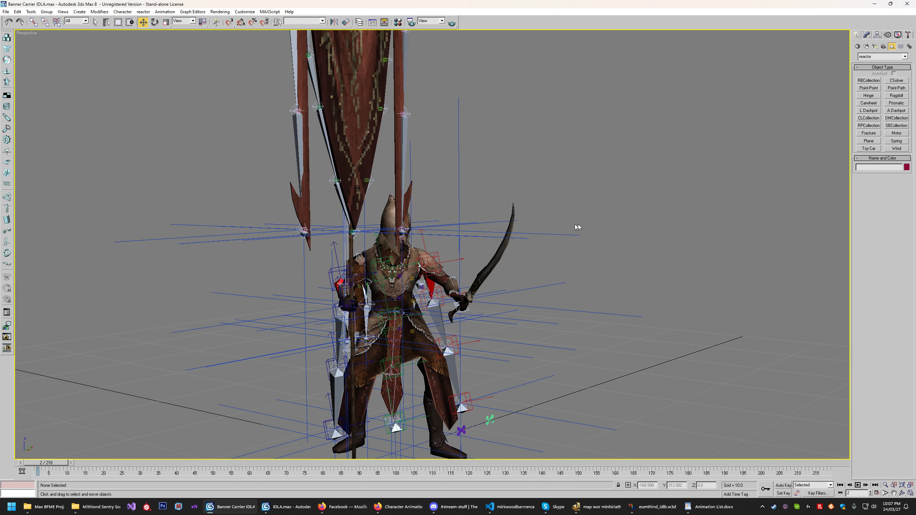
- Review the banner carrier scene files in the Animations Scenes folder through Save As, and leave without saving
left_click(6, 11)
left_click(22, 62)
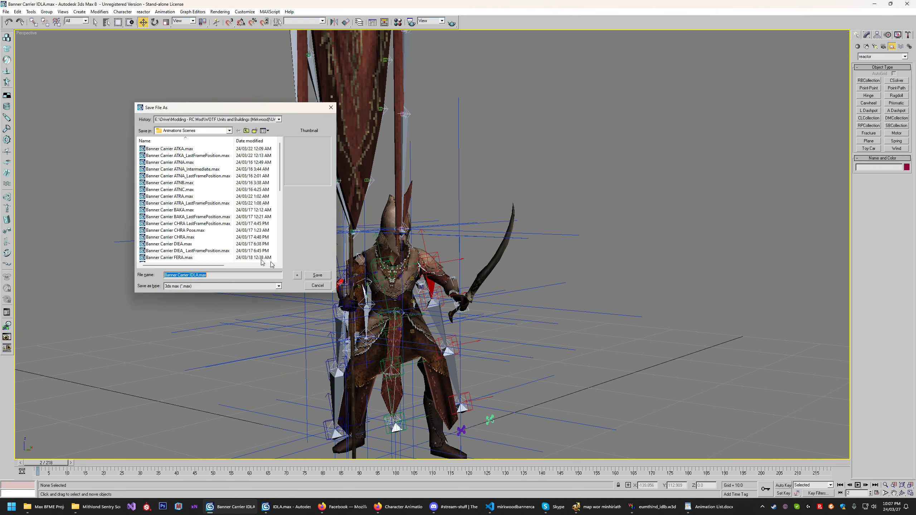
scroll(171, 212, "down", 3)
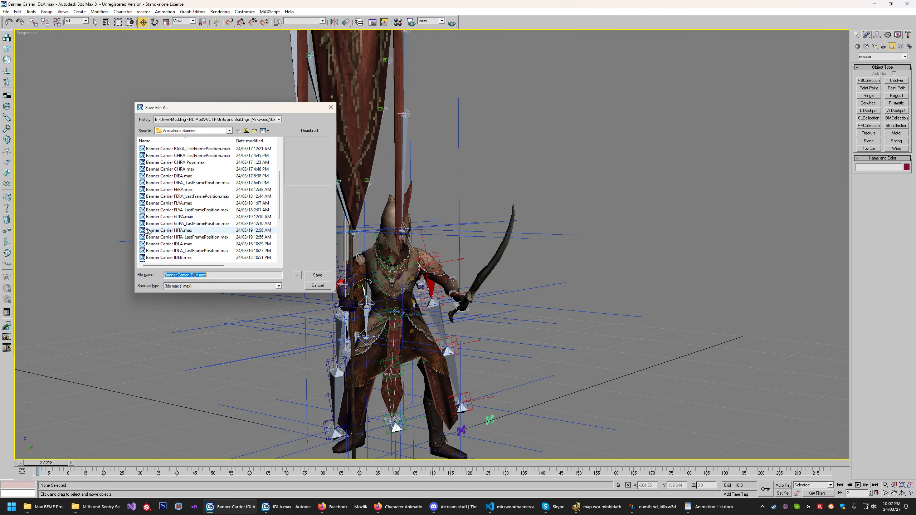
left_click_drag(281, 198, 282, 223)
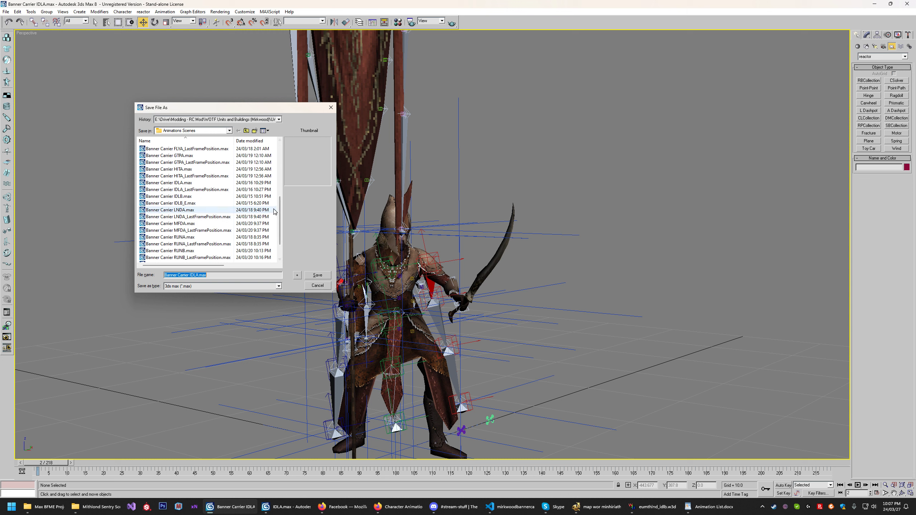
left_click_drag(280, 212, 281, 149)
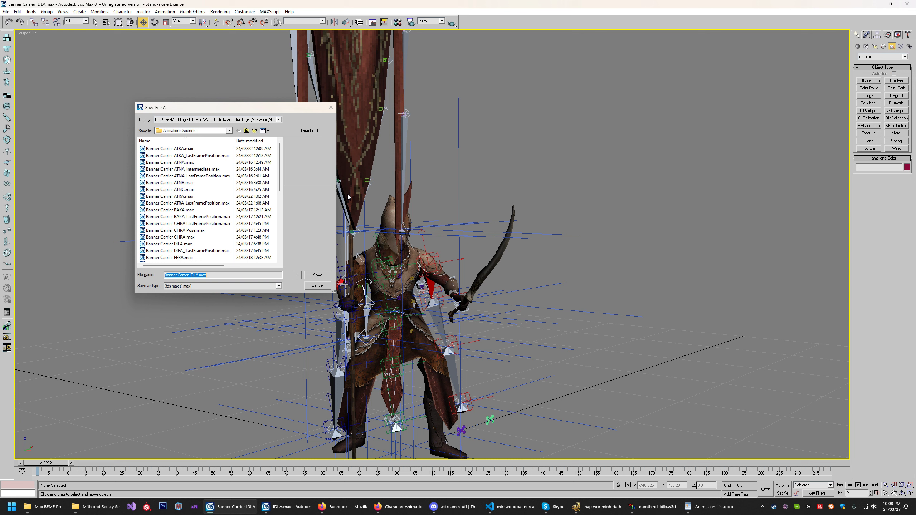
scroll(281, 214, "down", 5)
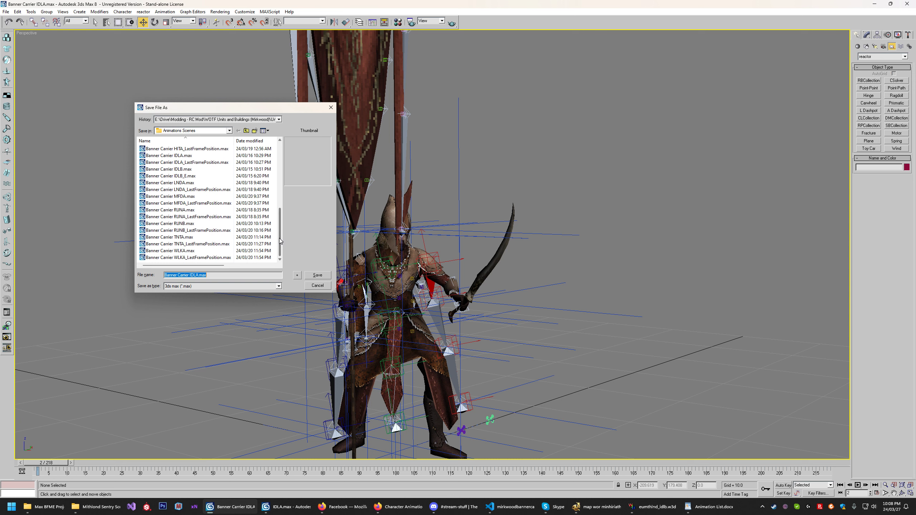
left_click_drag(281, 214, 283, 168)
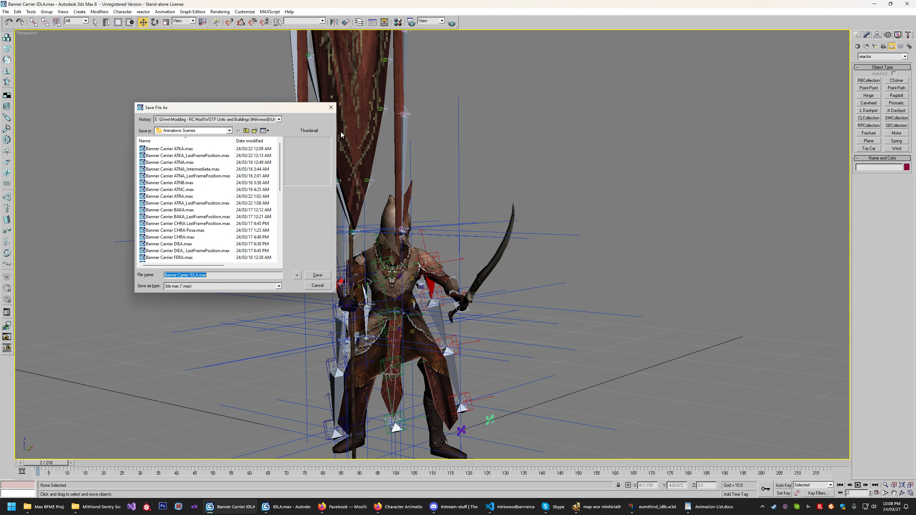
left_click(331, 107)
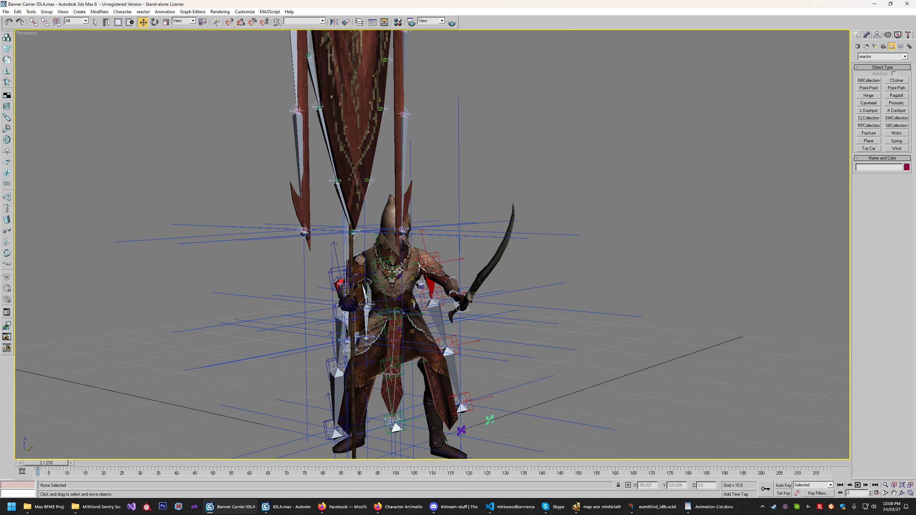
scroll(492, 341, "up", 5)
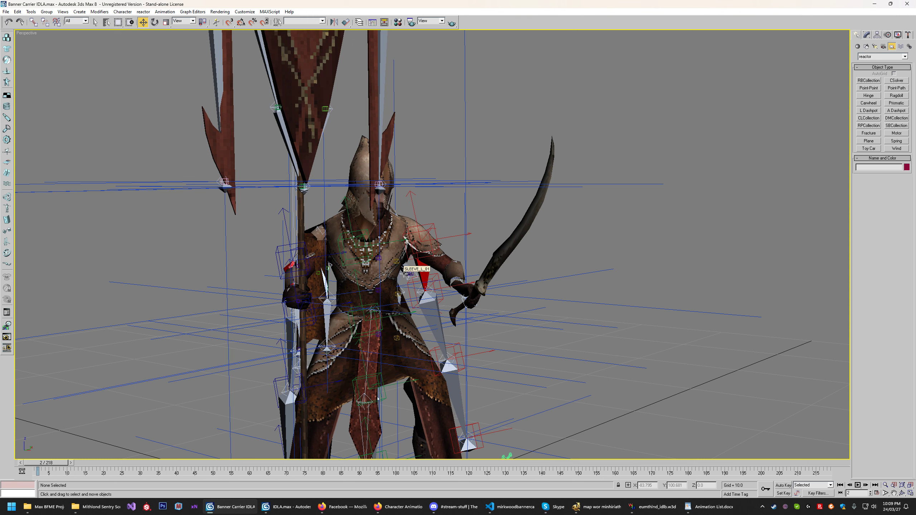
scroll(356, 265, "up", 3)
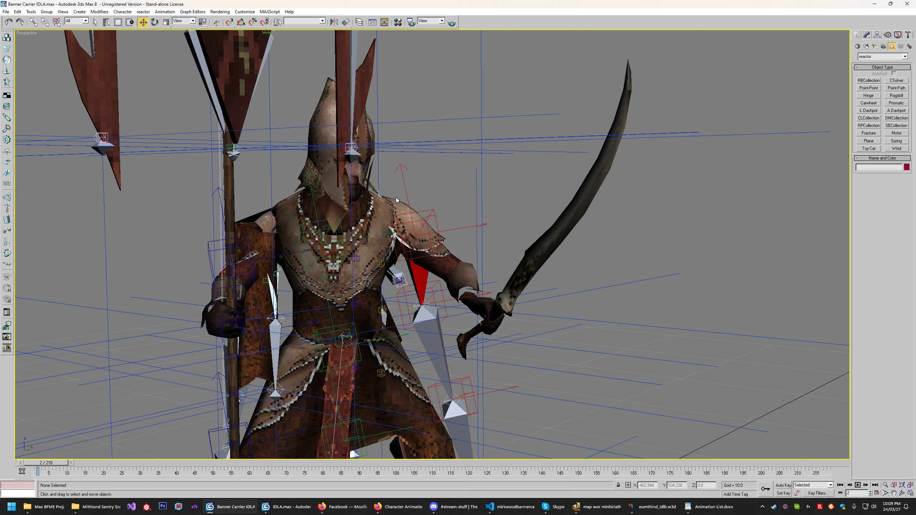
scroll(480, 207, "down", 3)
middle_click_drag(504, 296, 499, 240)
scroll(508, 245, "down", 3)
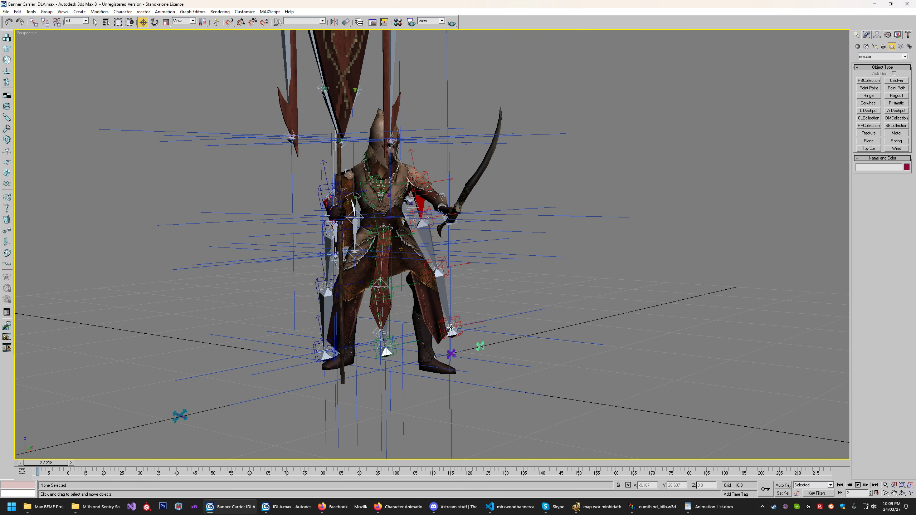
scroll(514, 273, "up", 3)
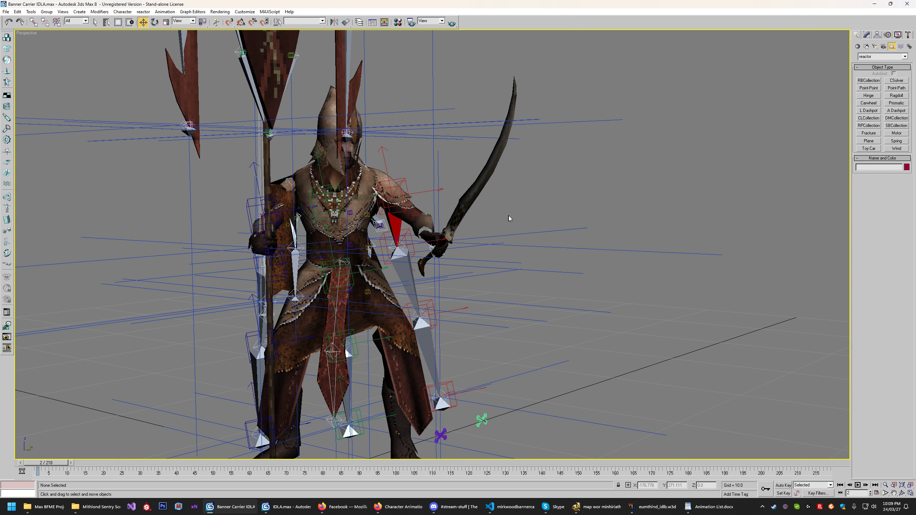
middle_click_drag(508, 215, 486, 233)
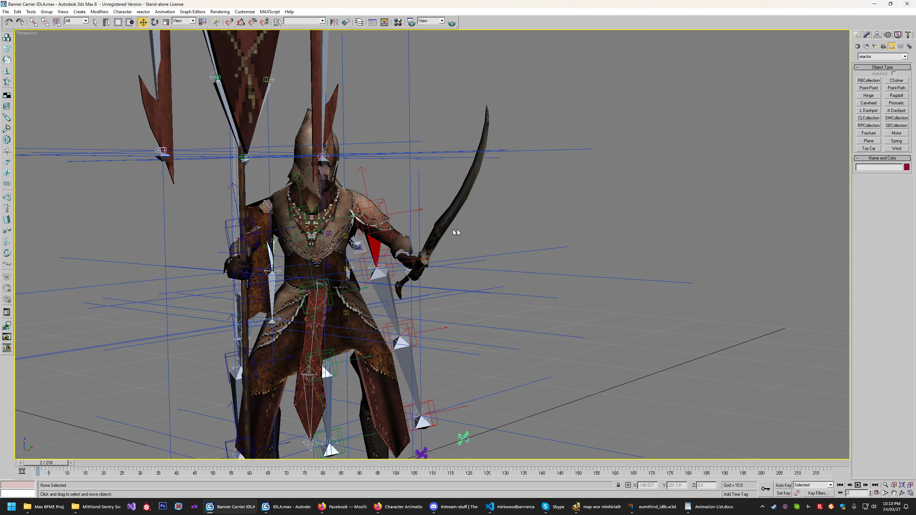
scroll(576, 214, "up", 5)
scroll(595, 204, "down", 6)
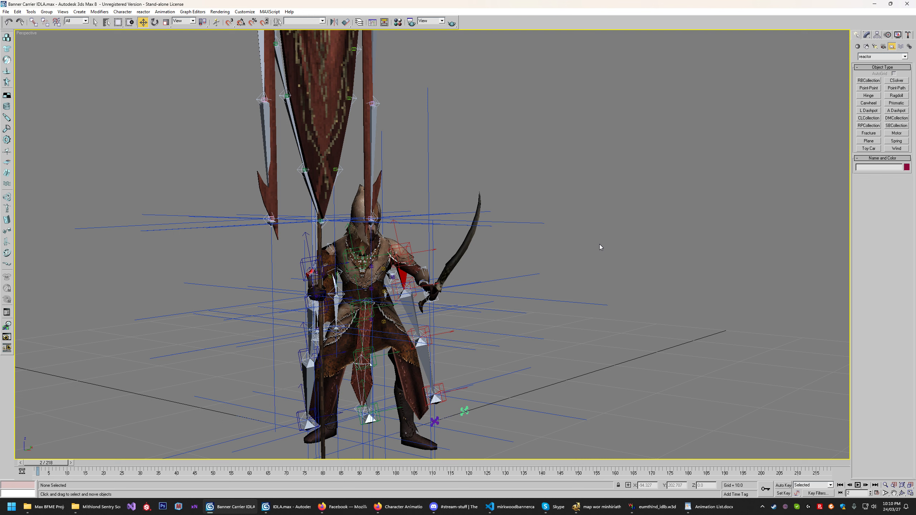
middle_click_drag(644, 238, 615, 247)
scroll(613, 249, "up", 3)
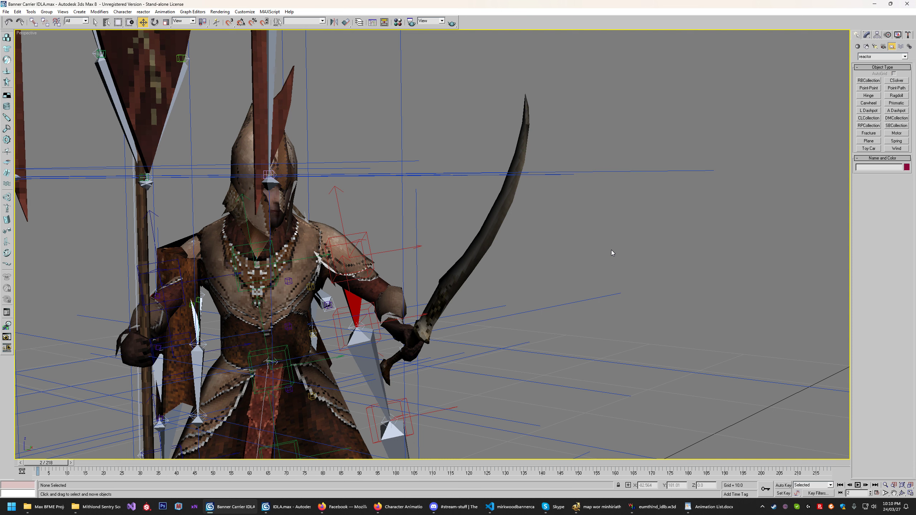
middle_click_drag(587, 269, 586, 257)
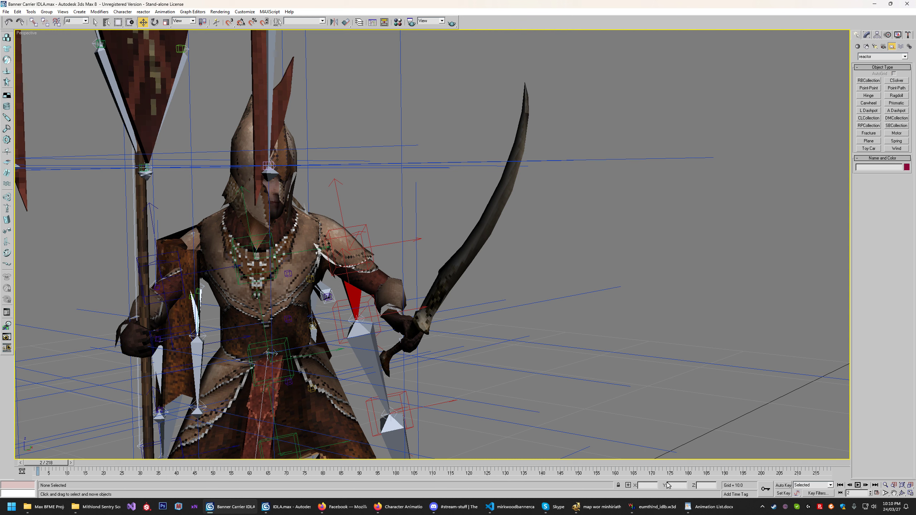
- Switch to W3D Viewer to watch the eumthlnd_idlb animation, and return to the banner carrier scene in 3ds Max
left_click(650, 509)
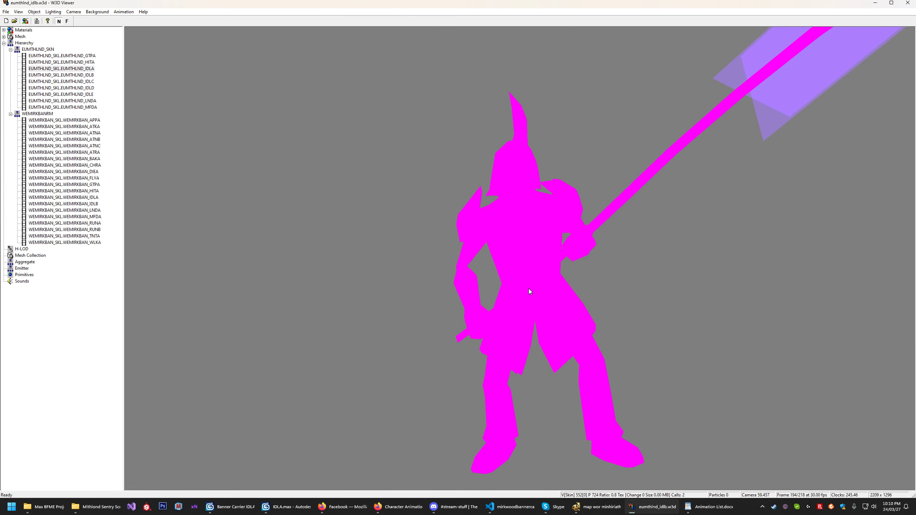
mouse_move(667, 509)
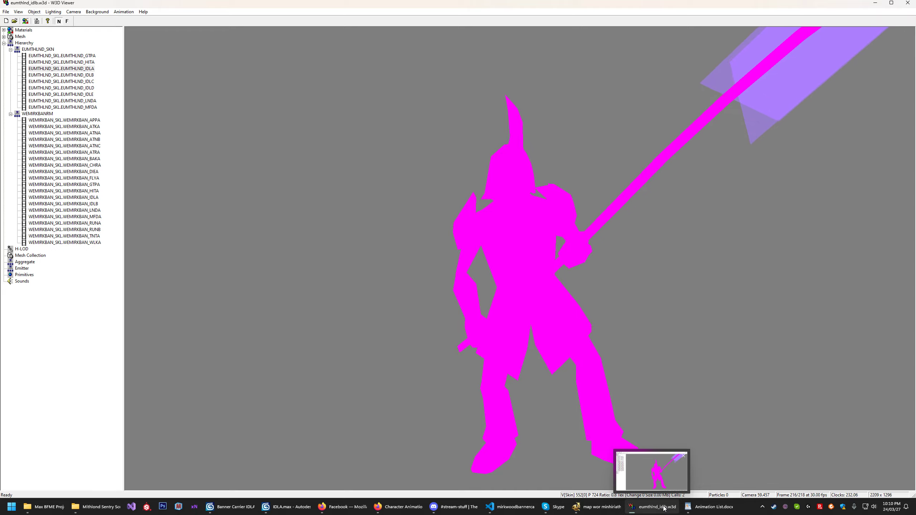
key("alt+Tab")
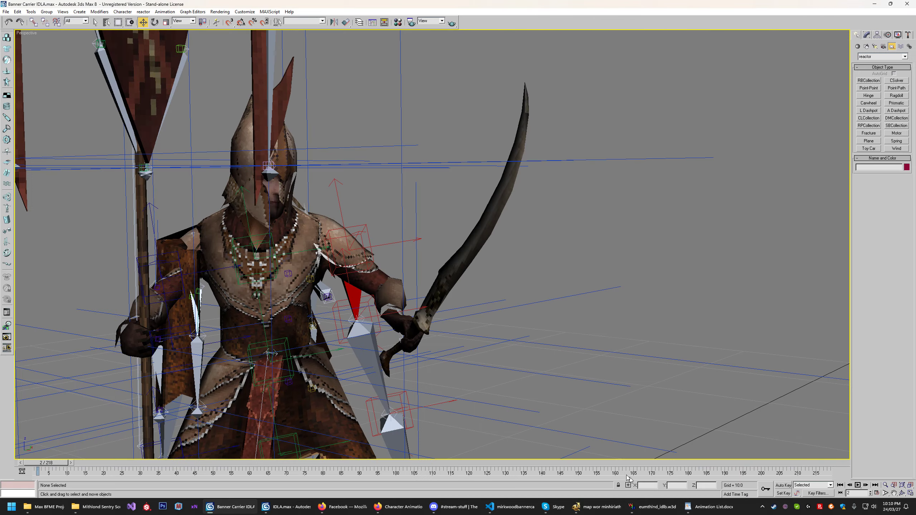
- Open Banner Carrier ATKA_LastFramePosition.max from the Animations Scenes folder
scroll(567, 353, "down", 5)
middle_click_drag(536, 390, 576, 351)
scroll(566, 352, "up", 3)
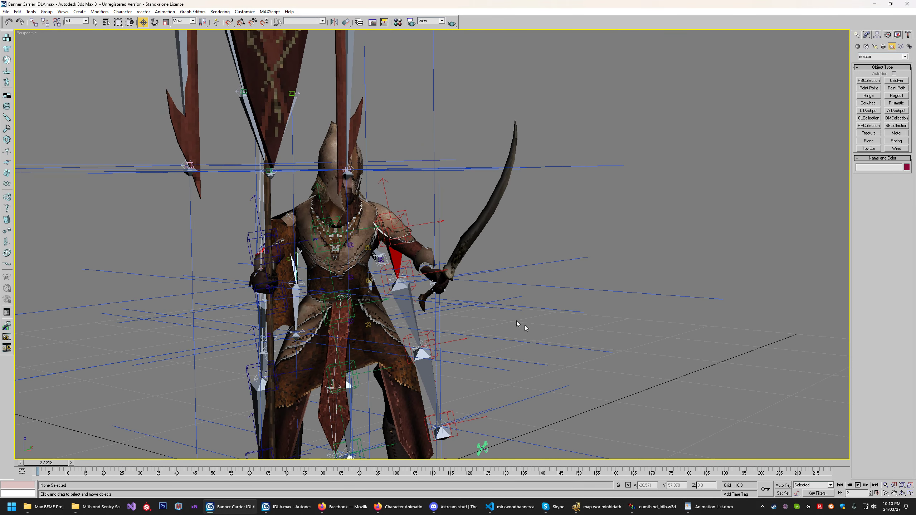
left_click(7, 12)
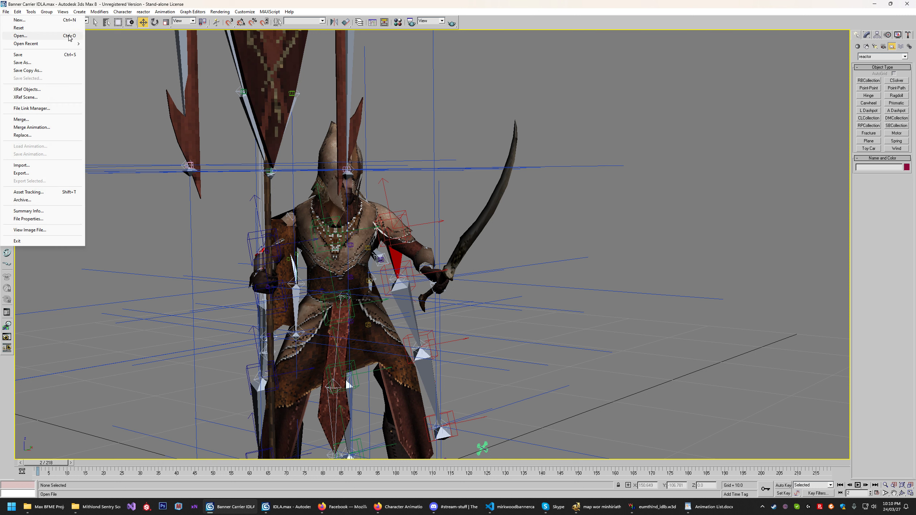
left_click(26, 38)
left_click(432, 277)
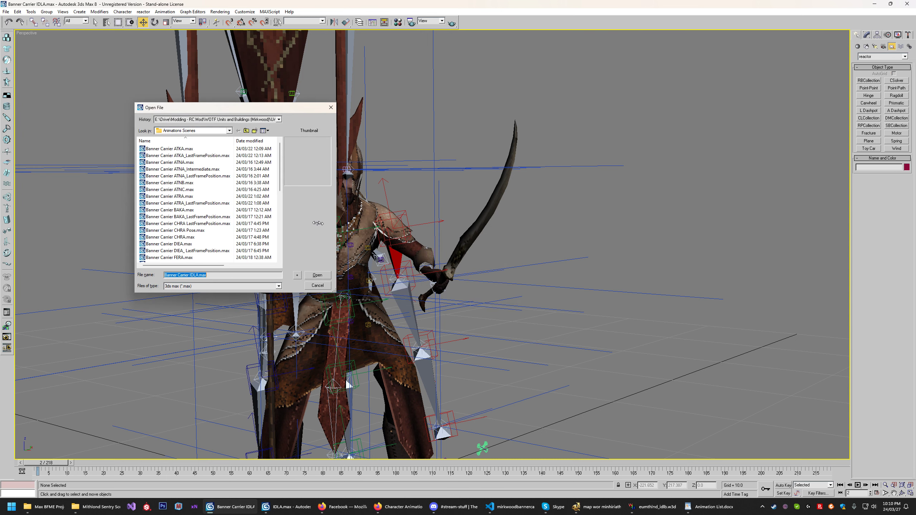
scroll(287, 223, "down", 8)
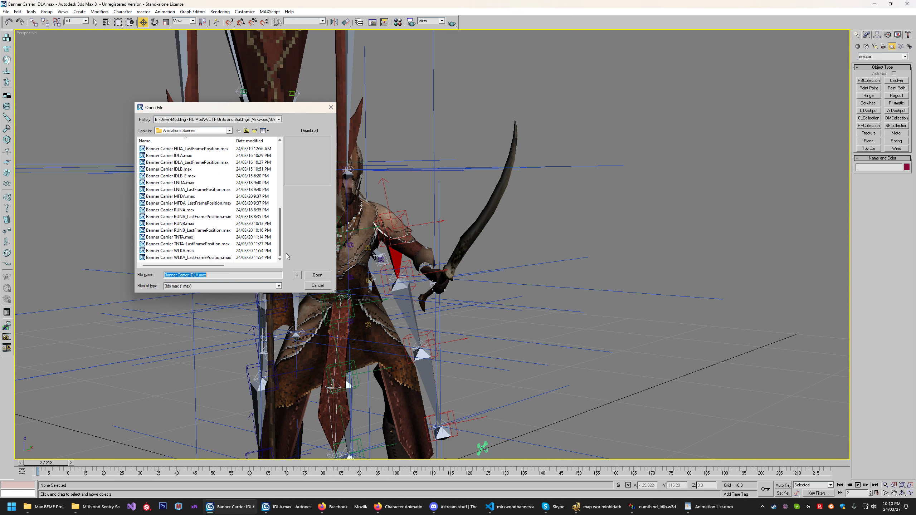
scroll(277, 174, "up", 8)
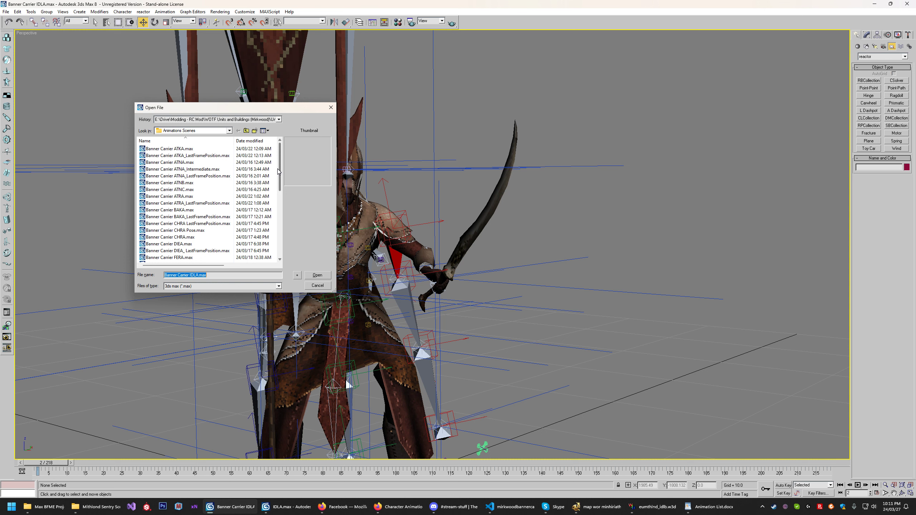
double_click(192, 156)
- Select all helpers in the scene to show their animation keys on the timeline
scroll(310, 278, "up", 5)
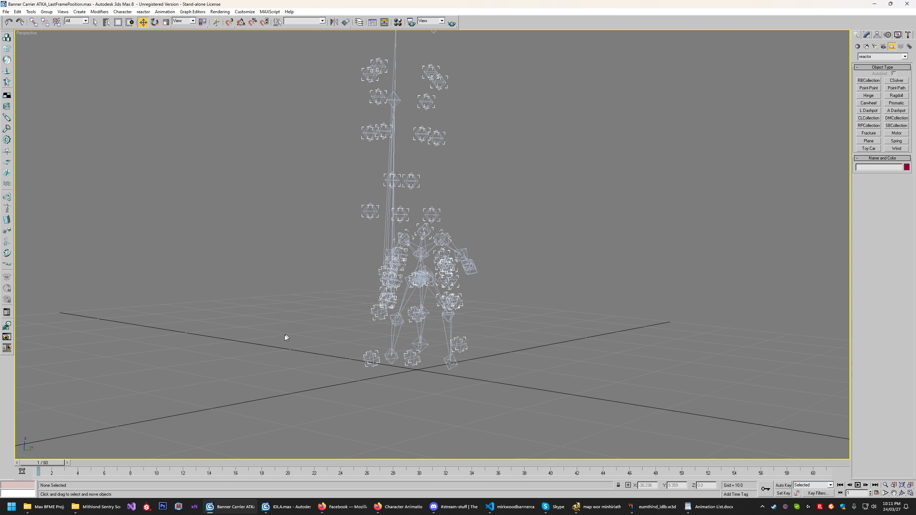
mouse_move(53, 463)
left_mouse_down()
mouse_move(303, 456)
mouse_move(51, 462)
left_mouse_up()
scroll(538, 267, "down", 3)
scroll(538, 270, "down", 5)
key("ctrl+a")
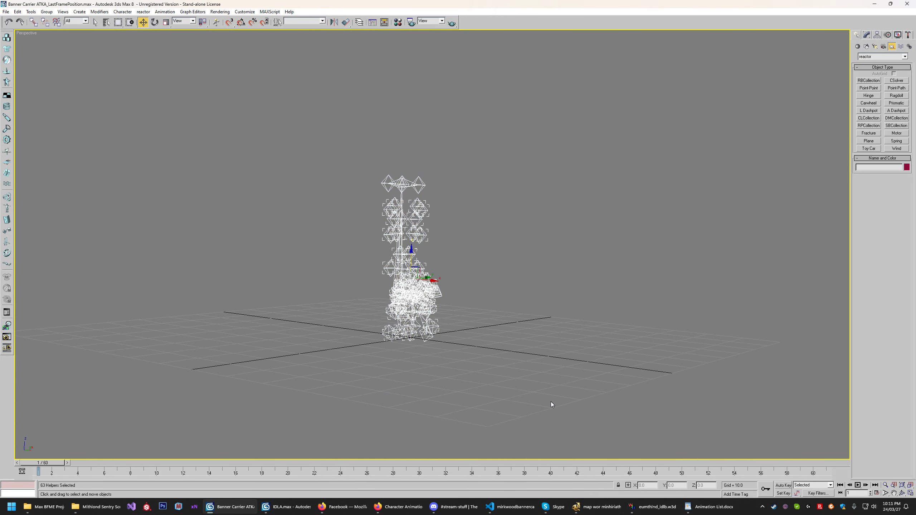
scroll(544, 352, "up", 4)
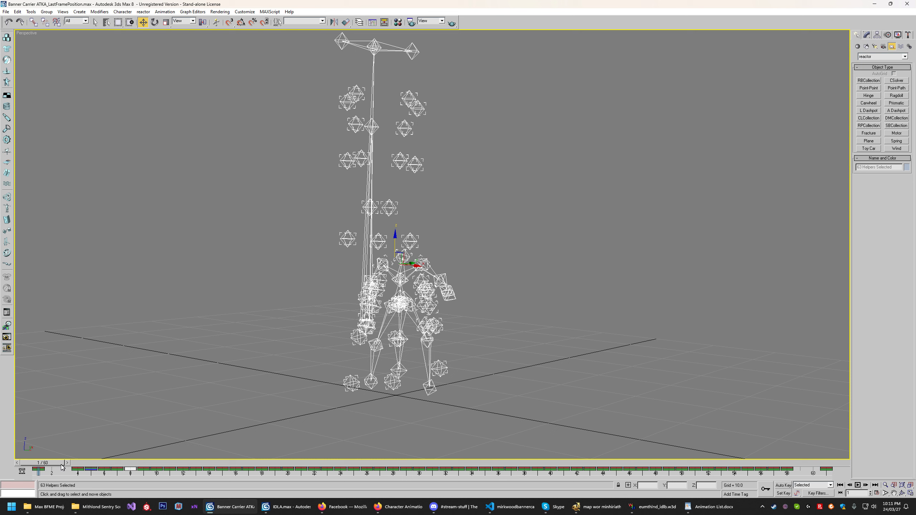
- Scrub the time slider to frame 4 and back to the start to compare the skeleton's opening poses
left_click_drag(62, 465, 92, 469)
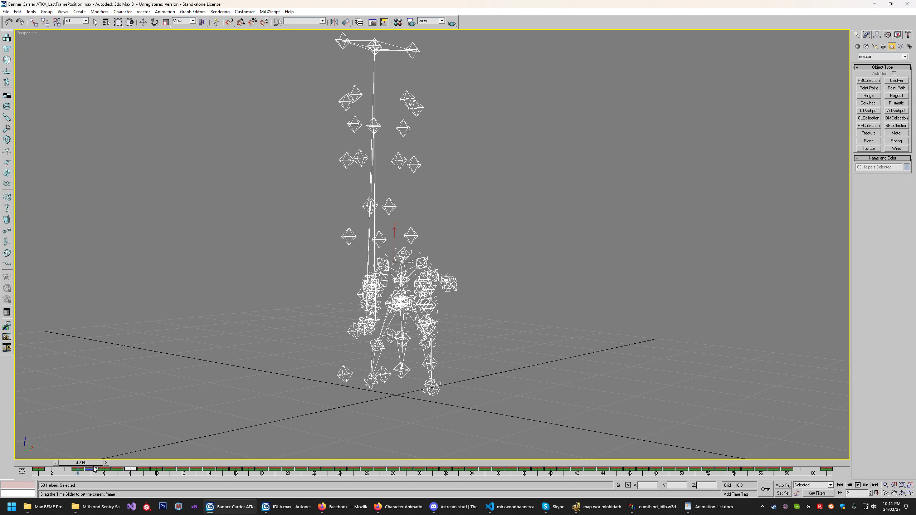
key("w")
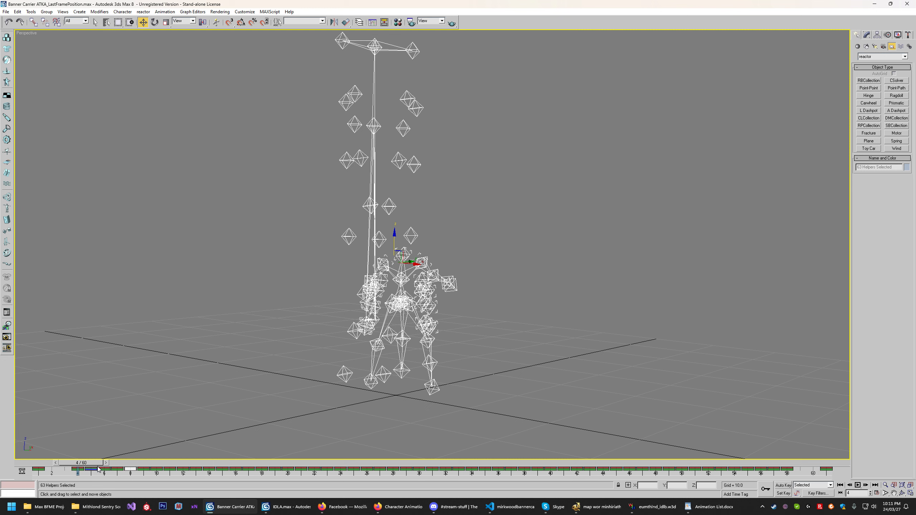
scroll(445, 321, "up", 10)
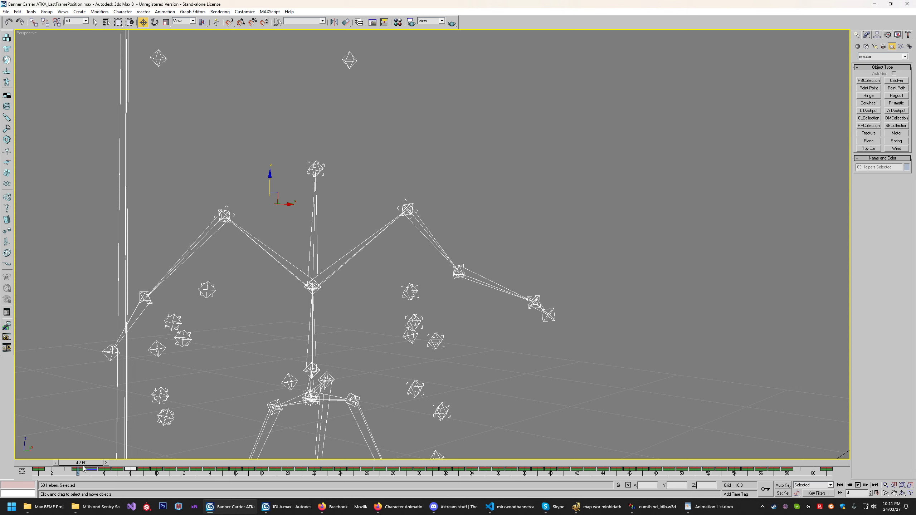
mouse_move(83, 463)
left_mouse_down()
mouse_move(38, 466)
mouse_move(93, 467)
mouse_move(49, 467)
mouse_move(82, 464)
mouse_move(69, 466)
left_mouse_up()
key("w")
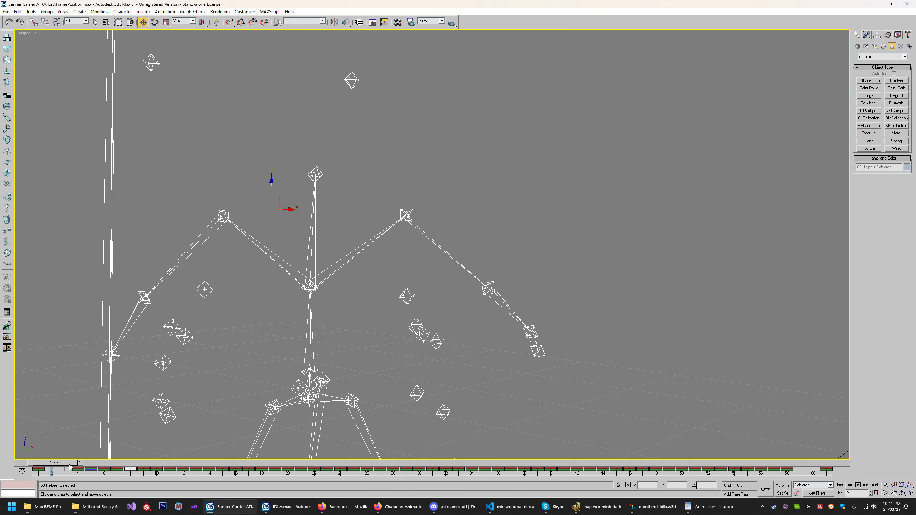
left_click_drag(69, 464, 43, 464)
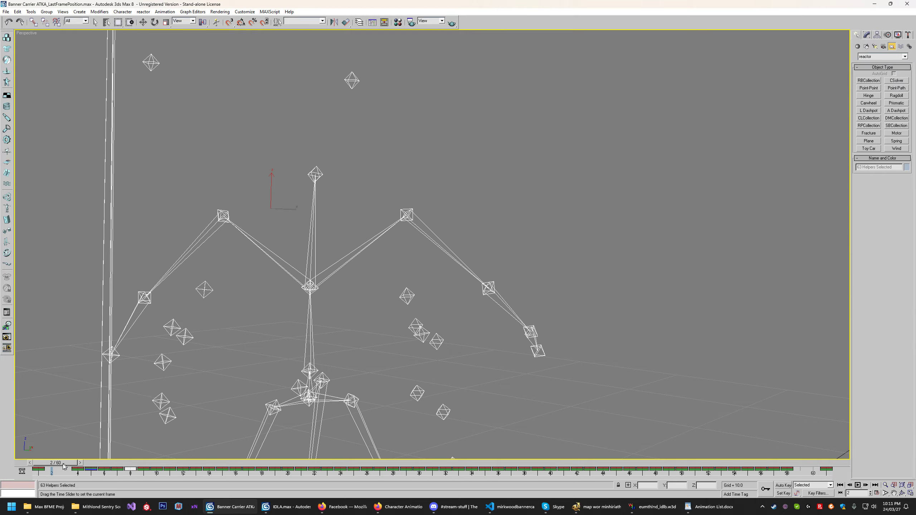
- Play back the ATKA animation, stop it, and move to frame 61 to examine the last frame's pose
left_click(859, 485)
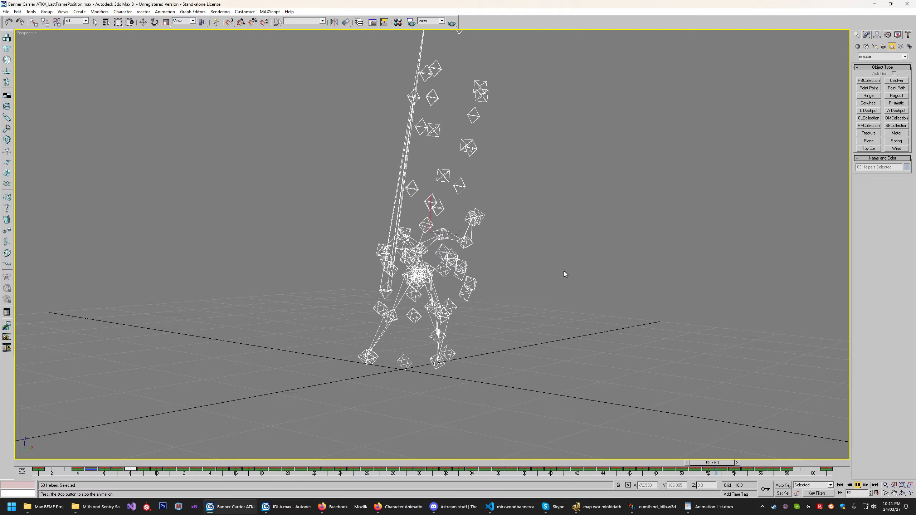
scroll(564, 271, "up", 3)
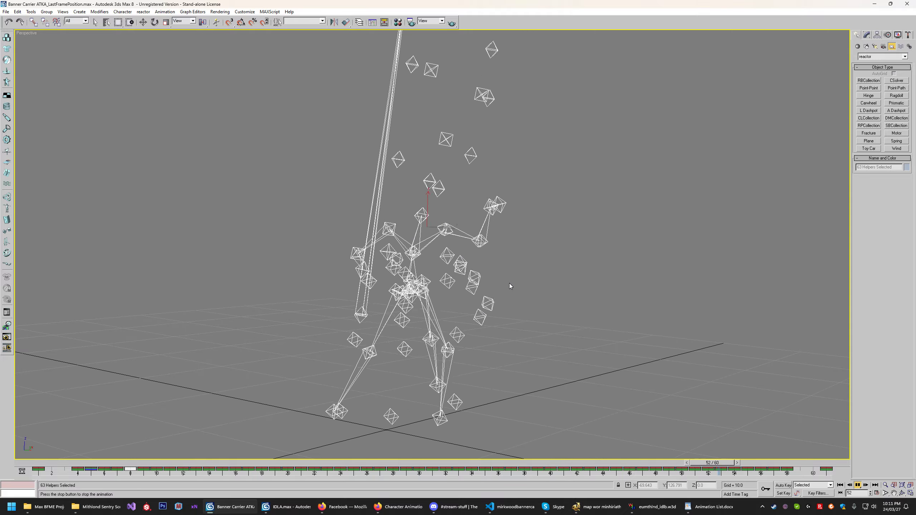
left_click(858, 485)
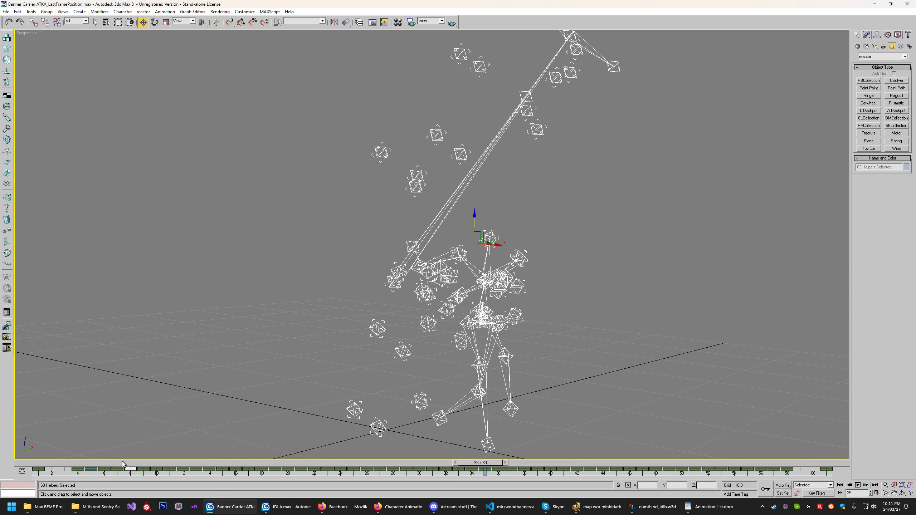
left_click_drag(470, 463, 833, 476)
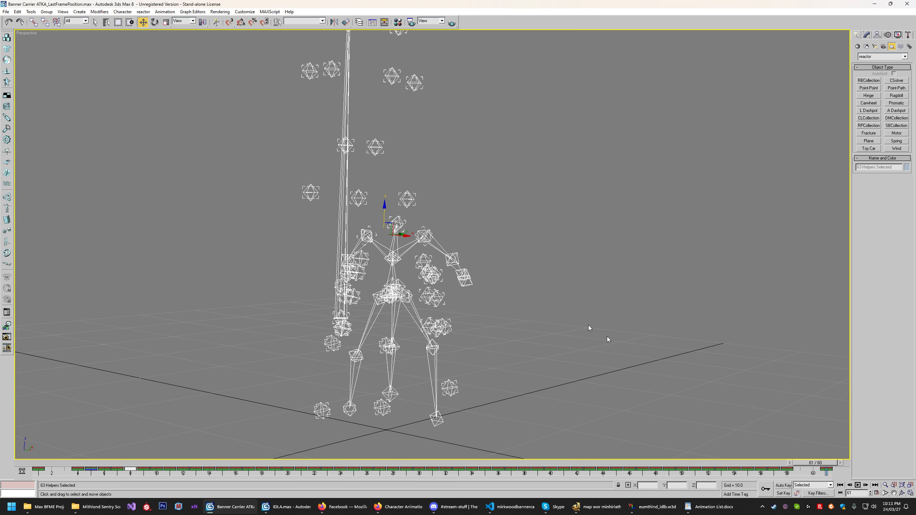
- Open Banner Carrier CHRA.max from the Animations Scenes folder, discarding the changes to the current scene
left_click(6, 12)
left_click(22, 35)
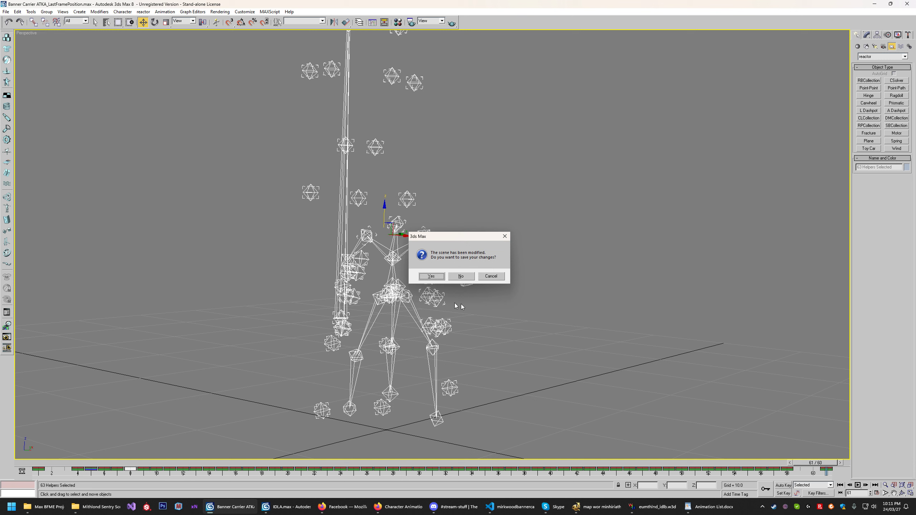
left_click(461, 276)
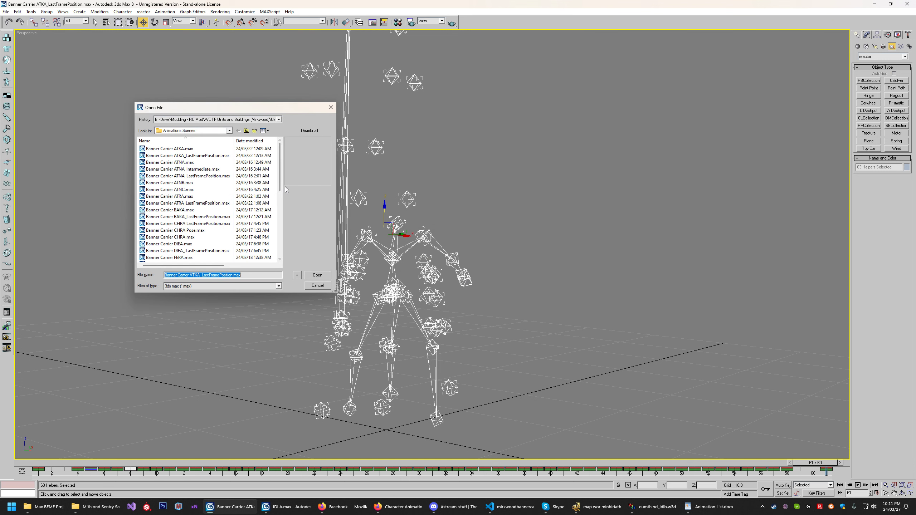
left_click_drag(279, 177, 283, 213)
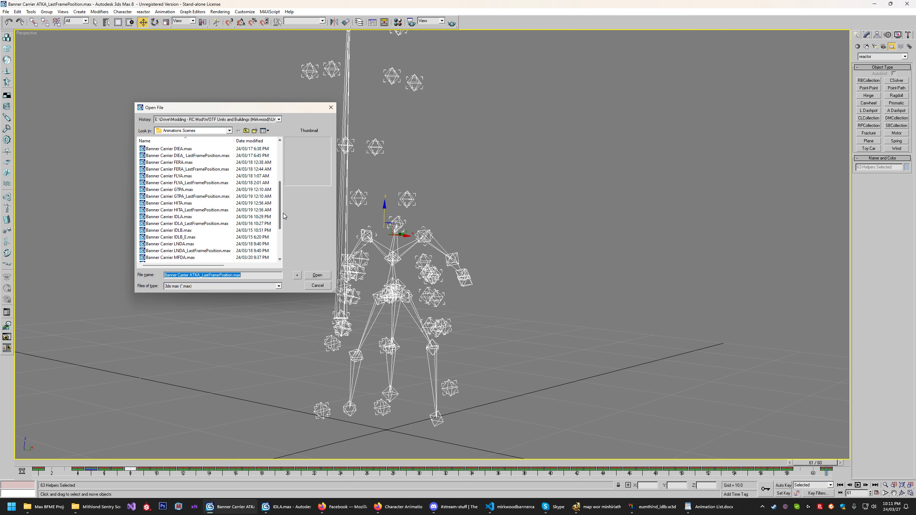
mouse_move(283, 213)
left_mouse_down()
mouse_move(280, 244)
mouse_move(278, 216)
left_mouse_up()
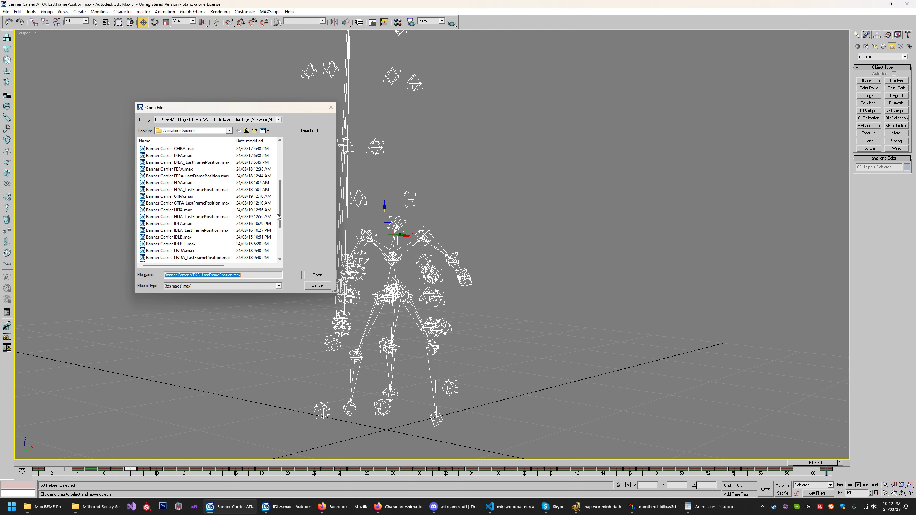
double_click(196, 149)
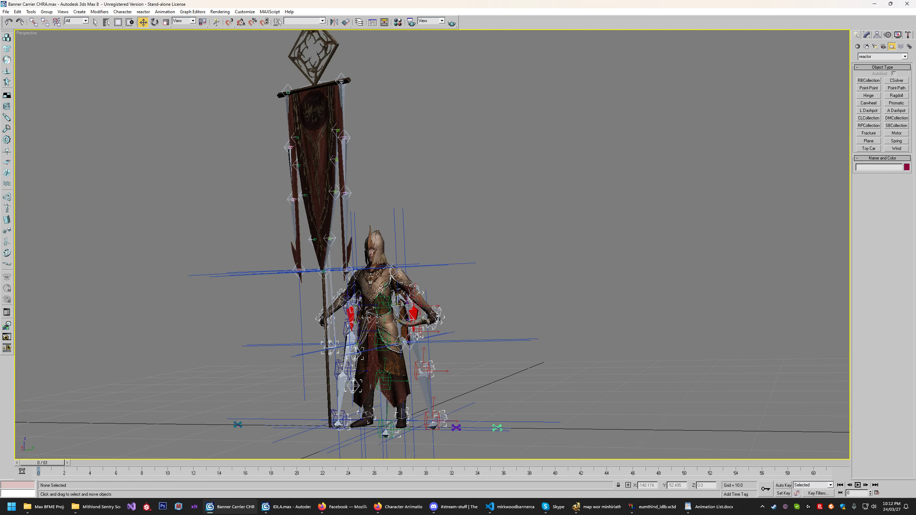
- Scrub through the CHRA animation to frame 100 and examine the keys of all objects and the final pose
left_click_drag(42, 462, 797, 452)
key("w")
scroll(487, 328, "down", 6)
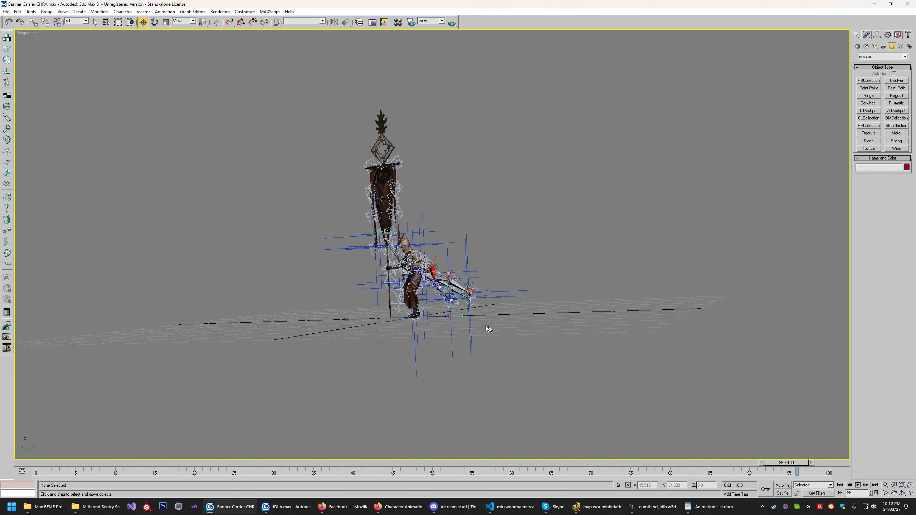
key("ctrl+a")
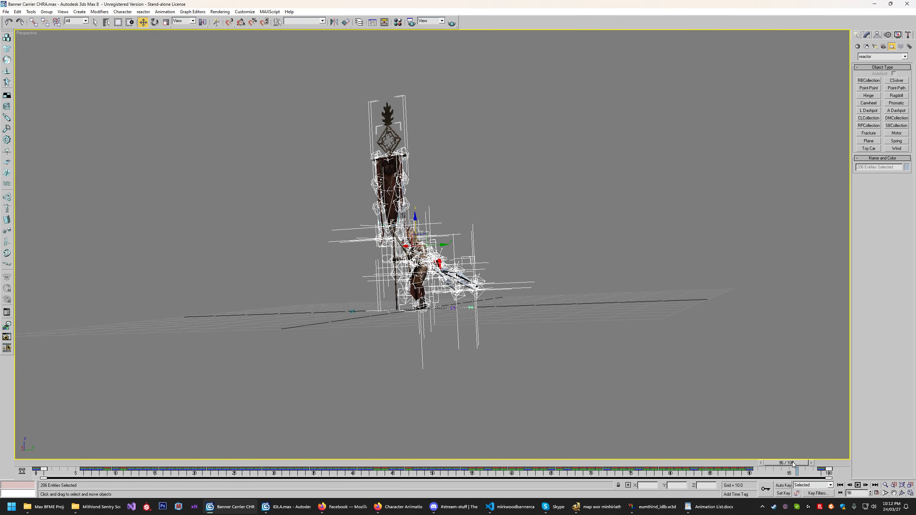
left_click_drag(786, 463, 53, 465)
left_click_drag(96, 470, 829, 473)
scroll(527, 287, "up", 5)
left_click(572, 405)
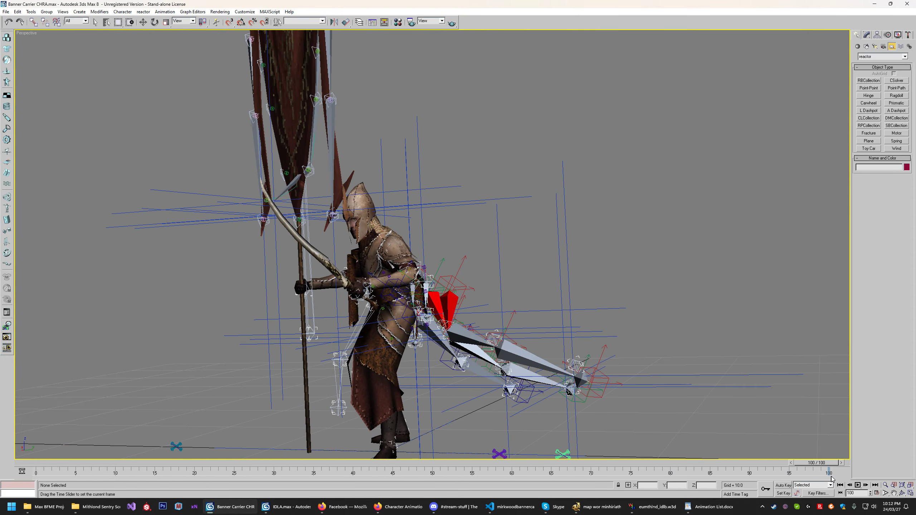
- Start Merge Animation and load CHRC.max from the Mithlond Sentry Scenes folder as the source file
key("w")
left_click(10, 12)
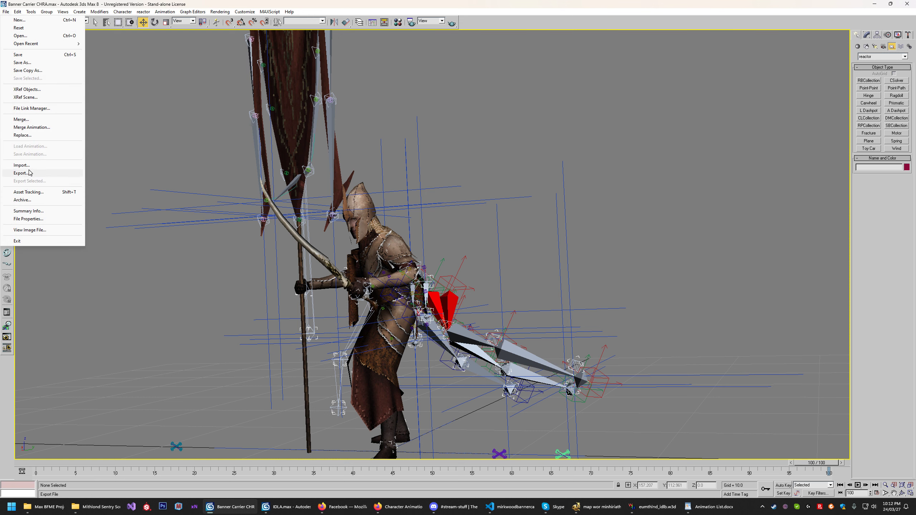
left_click(32, 127)
left_click(344, 128)
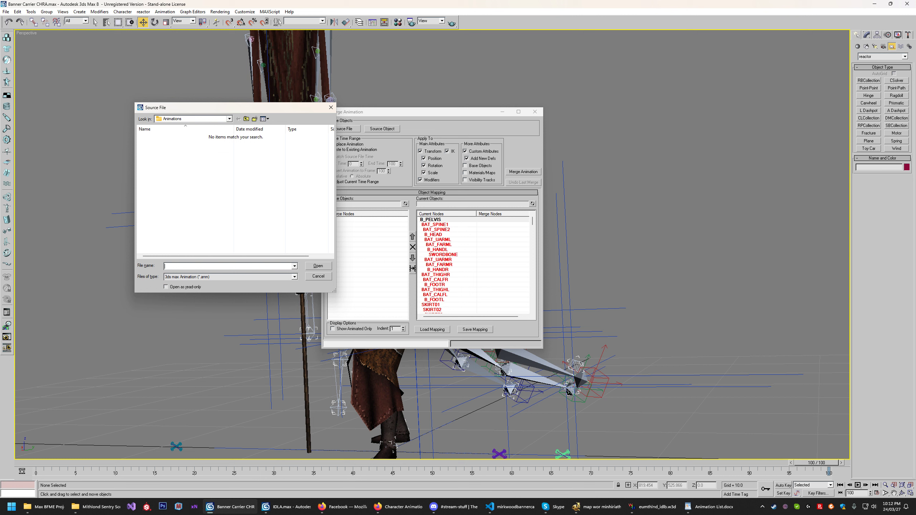
key("ctrl+v")
key("Return")
left_click(211, 276)
left_click(211, 288)
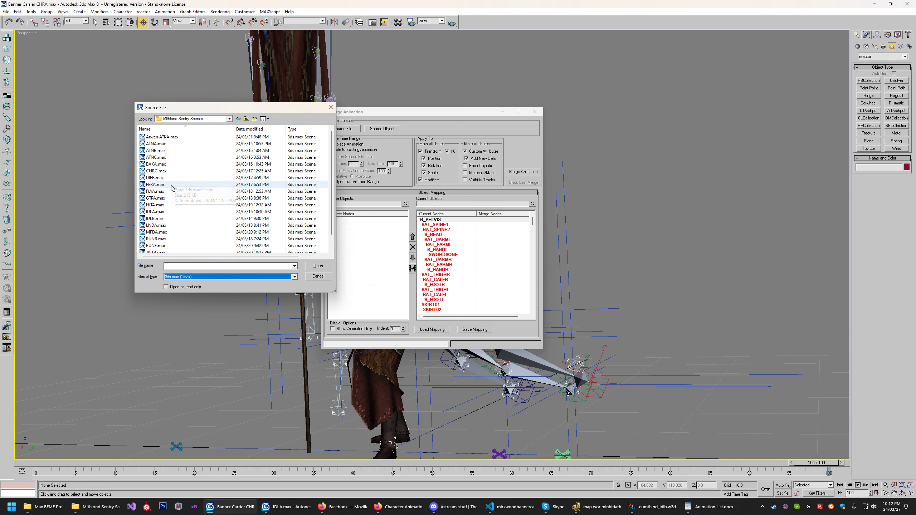
scroll(168, 220, "down", 1)
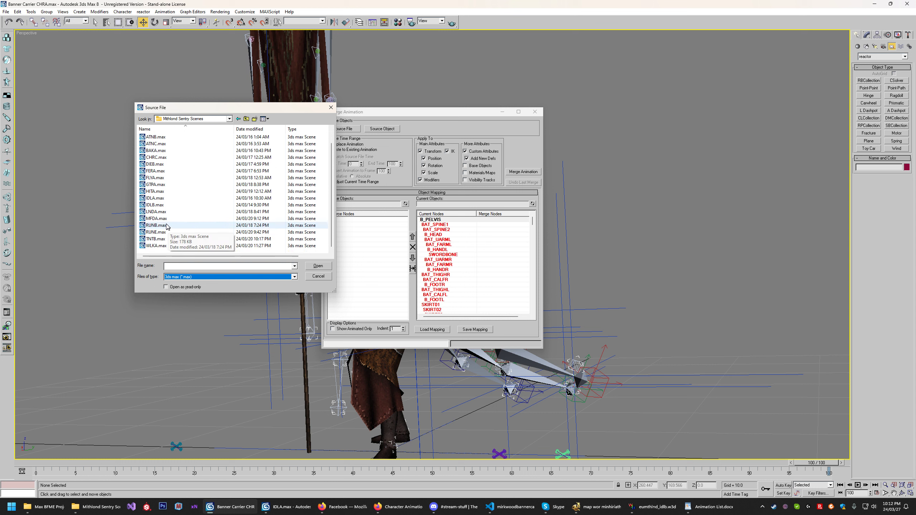
scroll(176, 190, "up", 1)
left_click(156, 171)
left_click(318, 265)
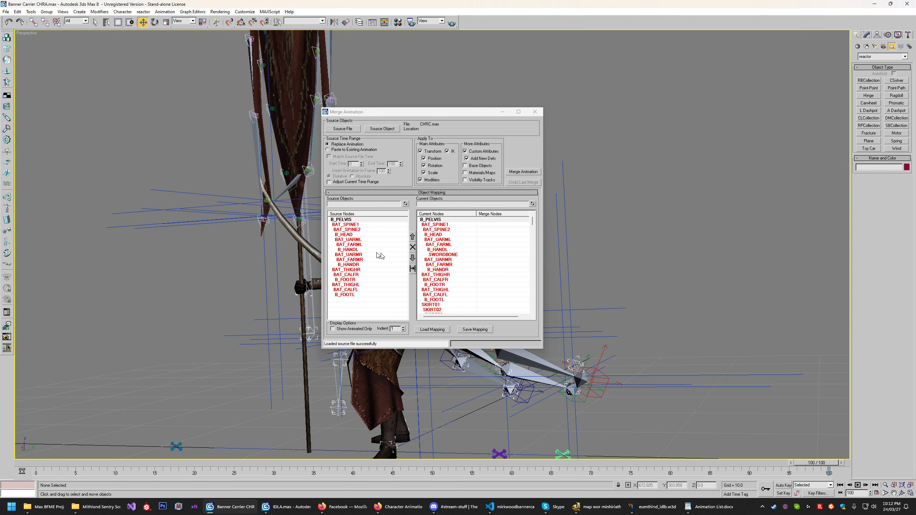
- Auto-map the matching bones and merge the source animation into the existing one at absolute frame 110, matching the source file time
left_click(411, 270)
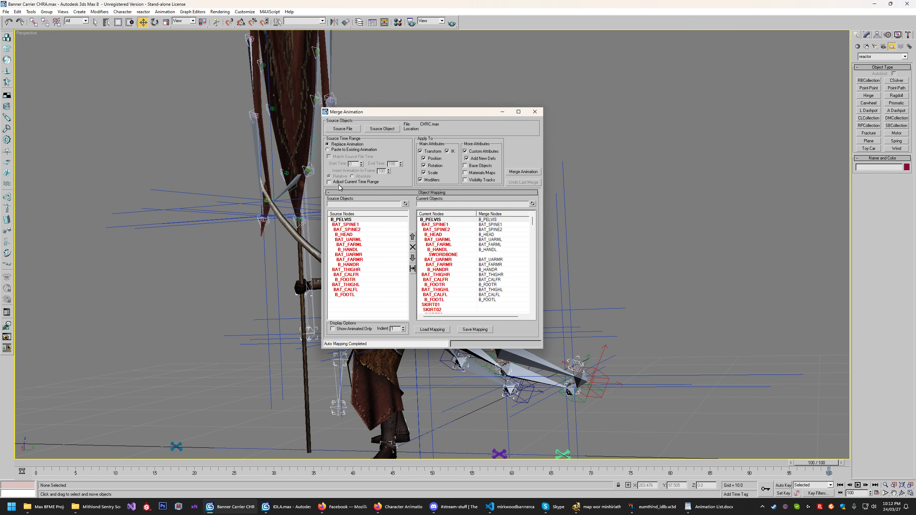
left_click(338, 150)
left_click(338, 156)
left_click(355, 176)
left_click(523, 172)
left_click(468, 272)
left_click(535, 111)
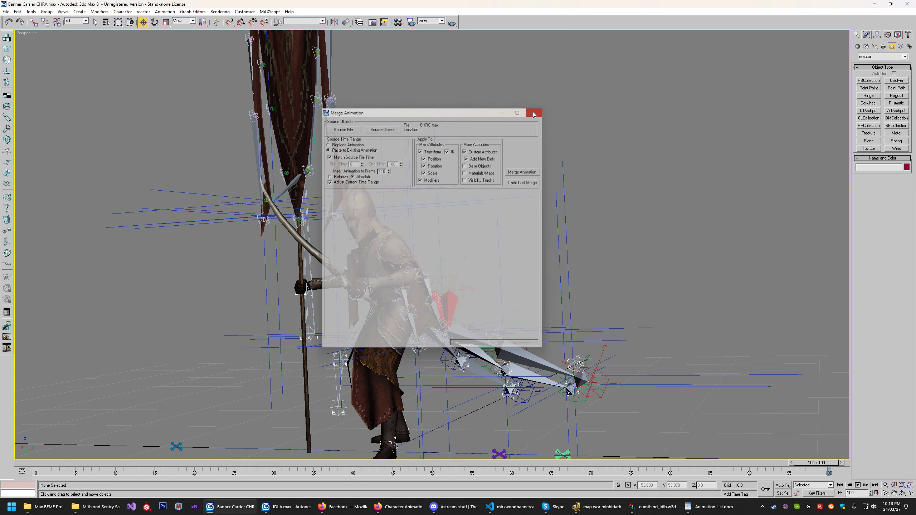
- Set the animation's end time to 150
left_click(877, 493)
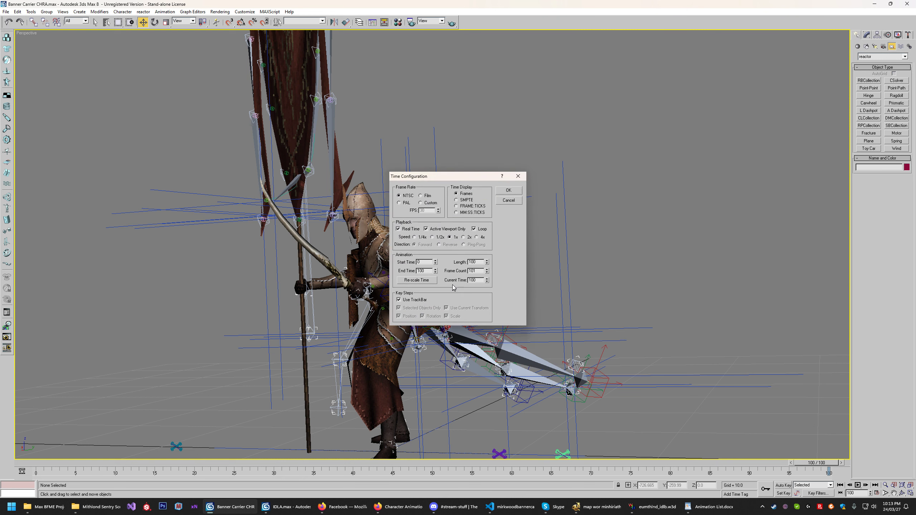
left_click_drag(426, 270, 290, 280)
type("1")
key("Return")
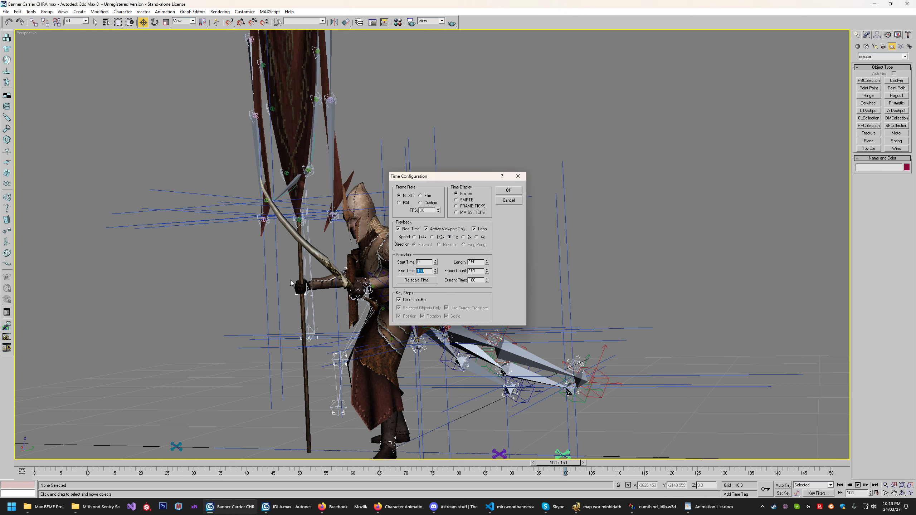
left_click(508, 190)
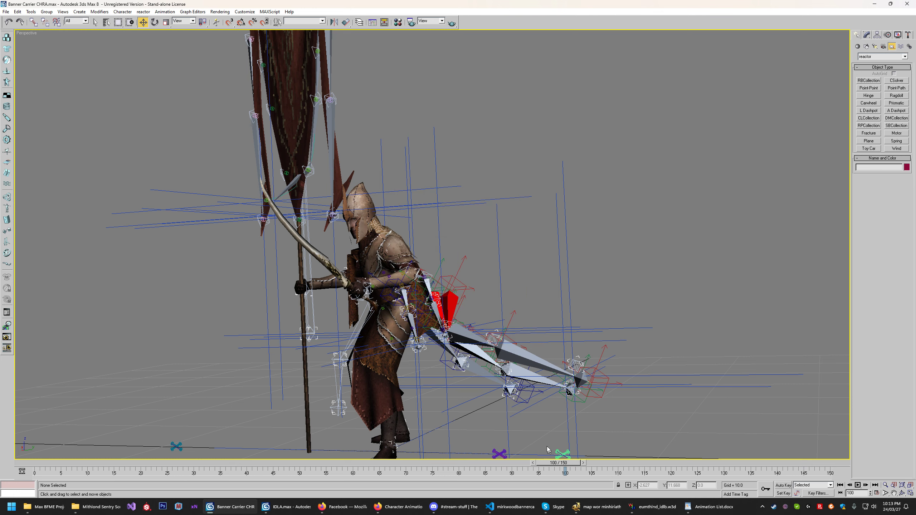
- Select all objects and move the merged animation's opening keys from frame 110 to frame 100
scroll(569, 241, "down", 3)
key("ctrl+a")
left_click_drag(564, 463, 618, 469)
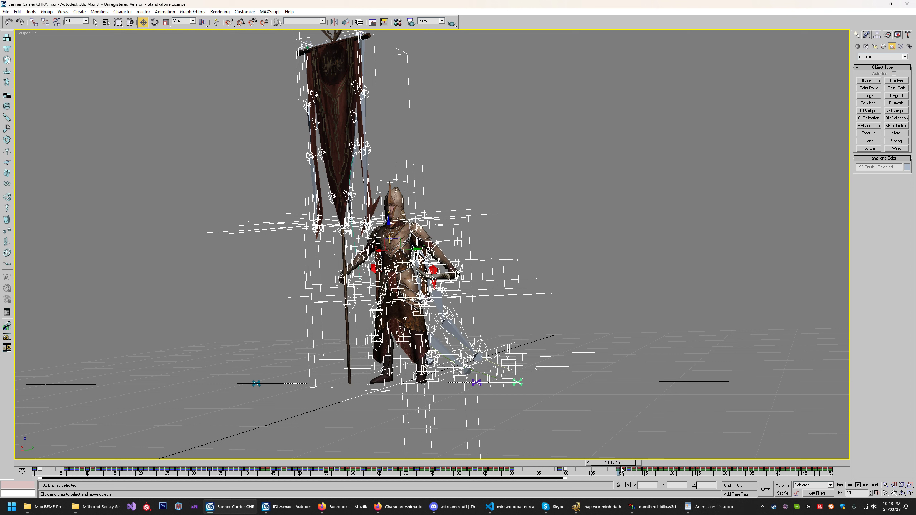
middle_click_drag(659, 390, 660, 369)
scroll(660, 368, "up", 5)
left_click(618, 470)
key("ctrl+a")
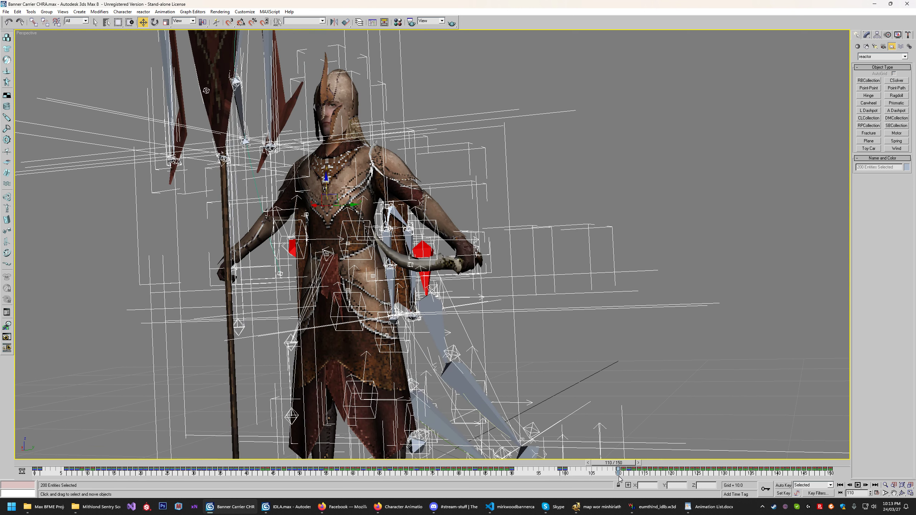
left_click_drag(618, 464, 570, 470)
key("w")
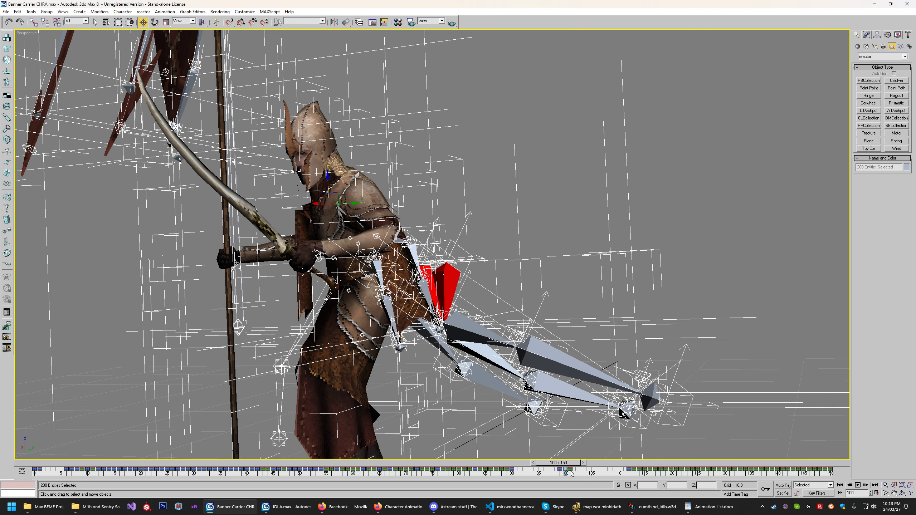
left_click_drag(569, 464, 576, 490)
key("w")
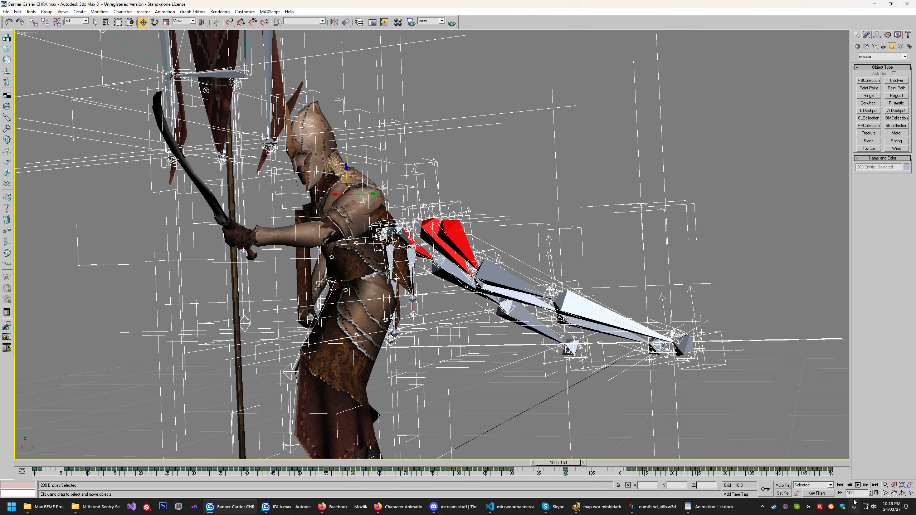
- Set the animation's end time to 100
left_click(876, 492)
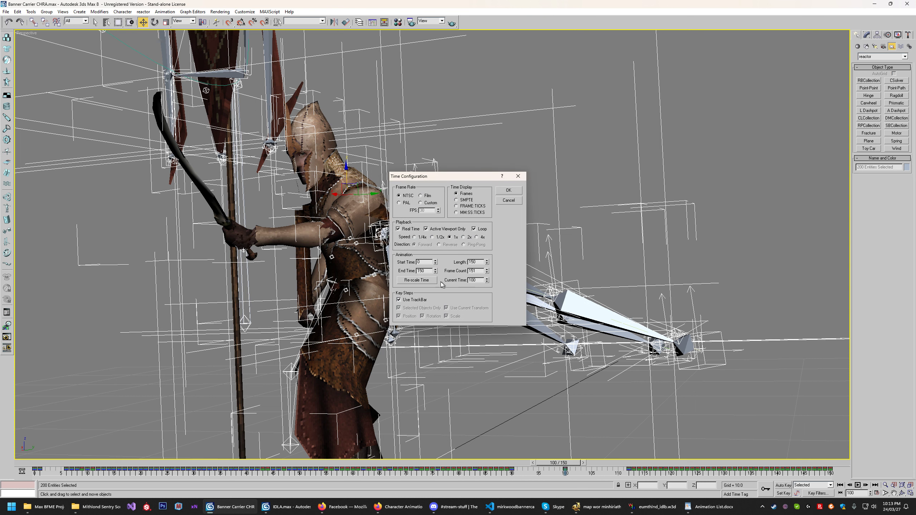
type("100")
key("Return")
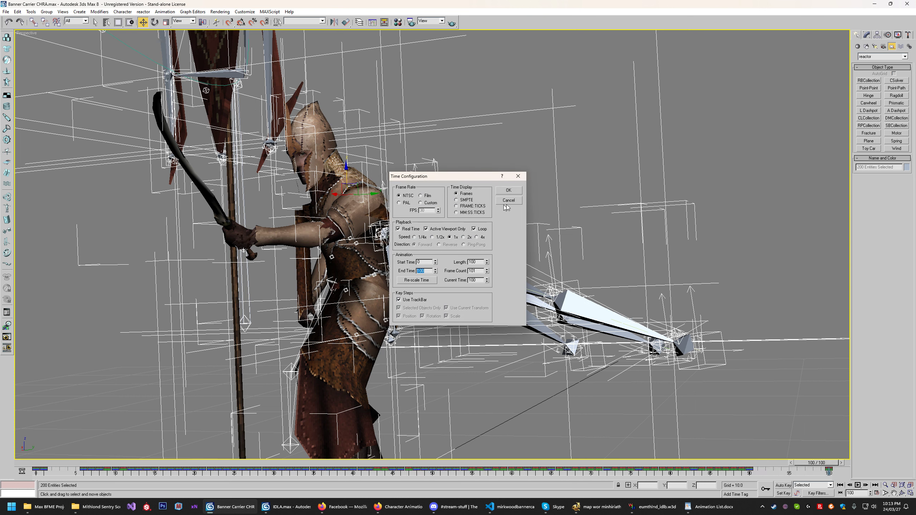
left_click(511, 193)
- Compare the poses at frames 0 and 1, set the animation's start time to 1, and clear the selection
left_click(841, 464)
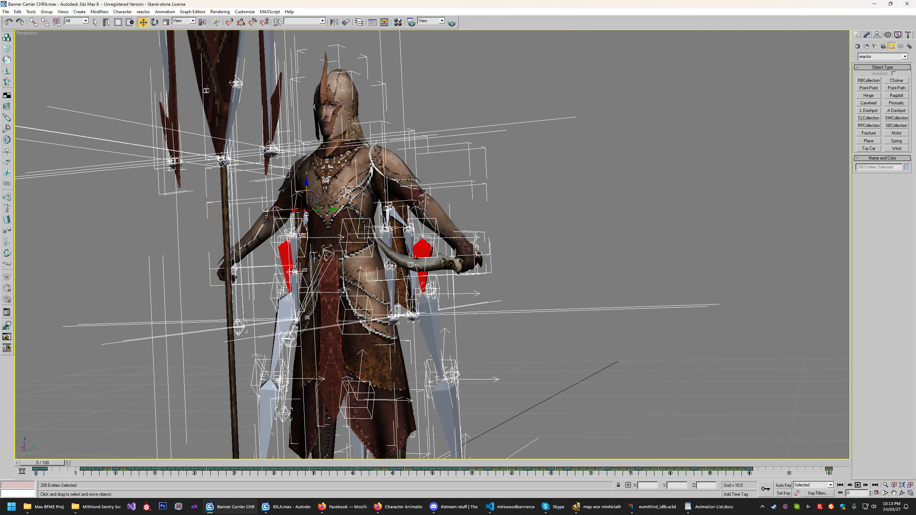
left_click_drag(46, 465, 52, 464)
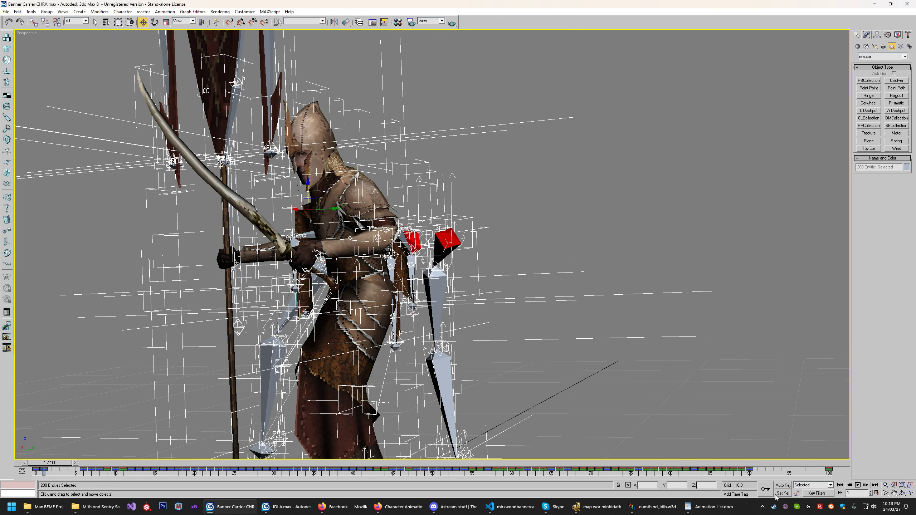
left_click(876, 492)
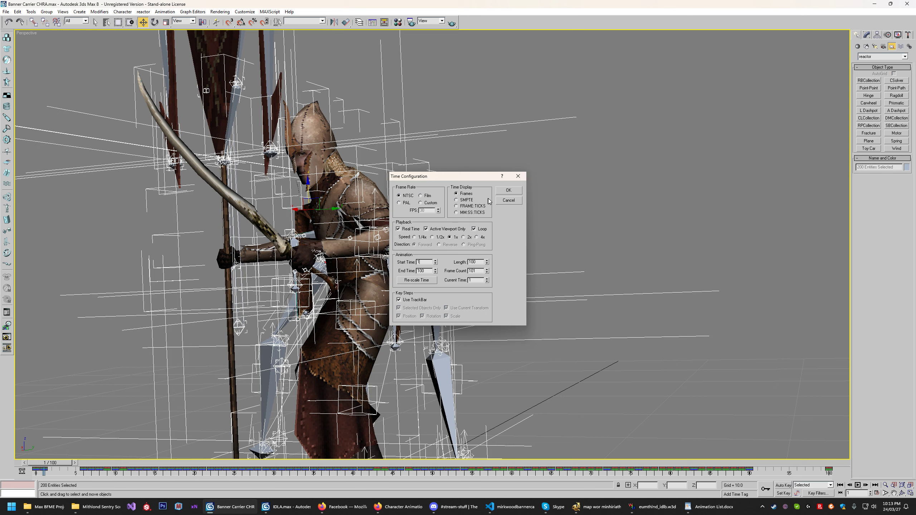
type("1")
left_click(508, 190)
left_click(70, 57)
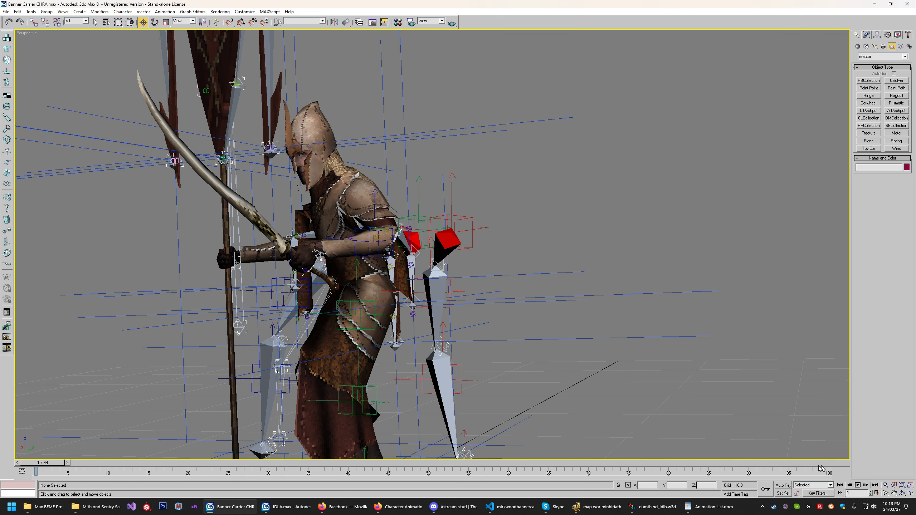
- Compare the character's poses at frames 100 and 1 from the front
left_click_drag(24, 464, 796, 464)
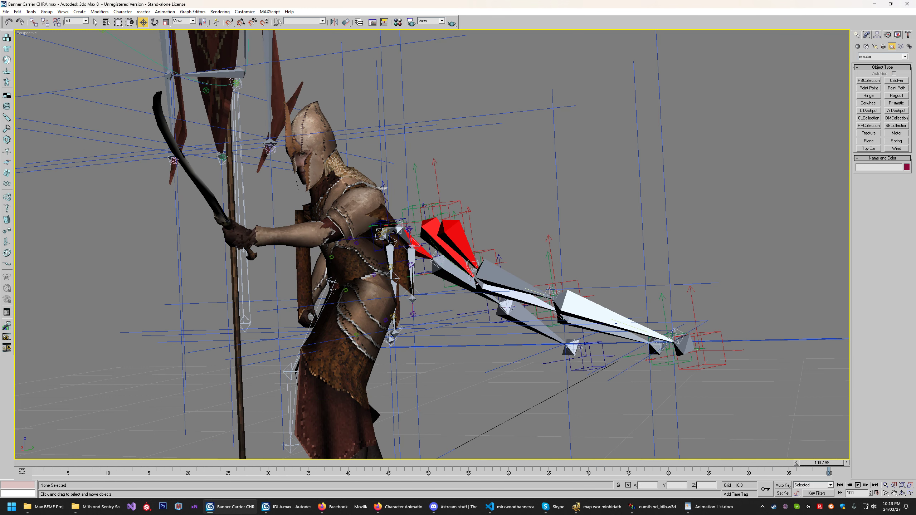
left_click(903, 493)
left_click_drag(317, 217, 416, 204)
right_click(416, 204)
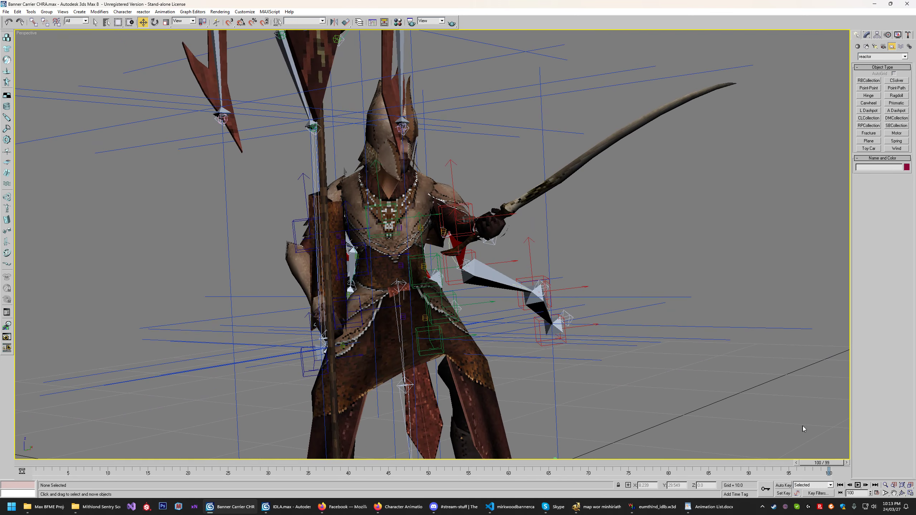
left_click(845, 463)
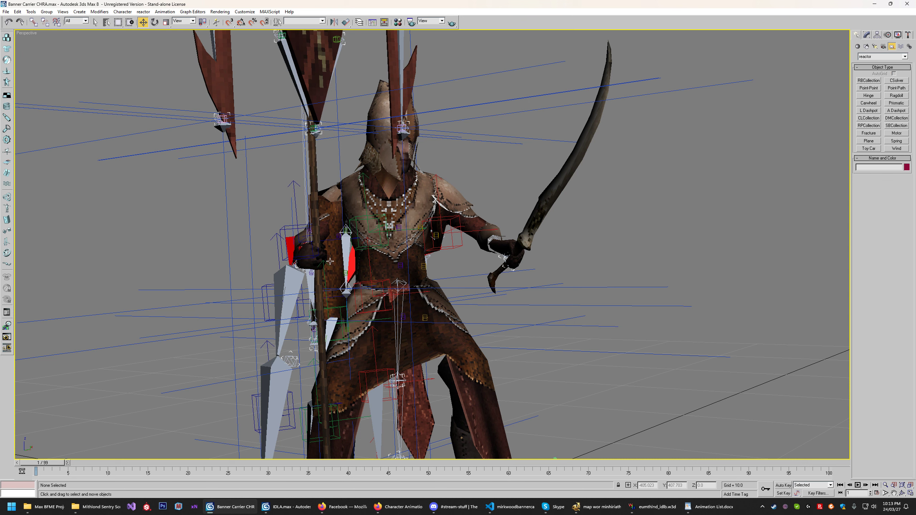
- Select the pelvis helper and its children, and switch the perspective viewport to wireframe display
scroll(201, 424, "down", 5)
scroll(408, 310, "up", 5)
double_click(401, 283)
middle_click_drag(488, 285, 493, 277)
right_click(29, 34)
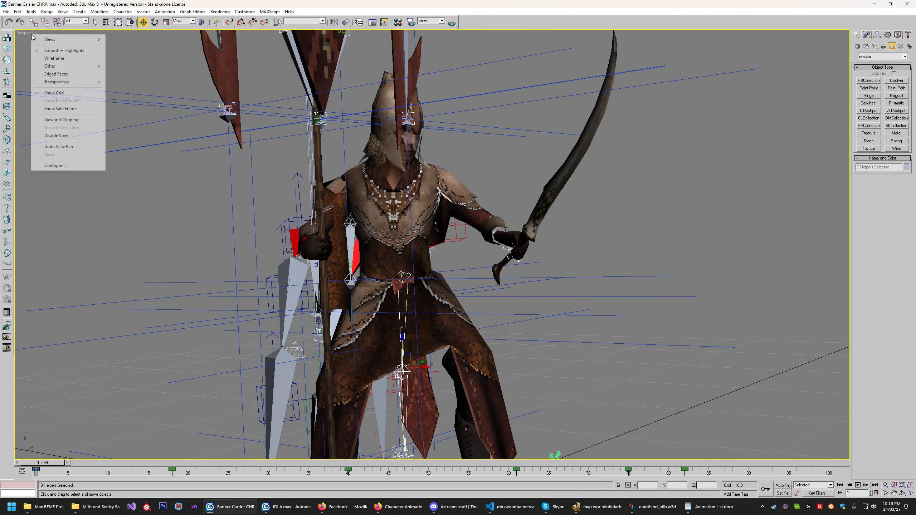
left_click(46, 58)
- Select the complete bone hierarchy under the pelvis, including the waist helpers, and return the viewport to smooth shading with highlights
left_click(394, 278)
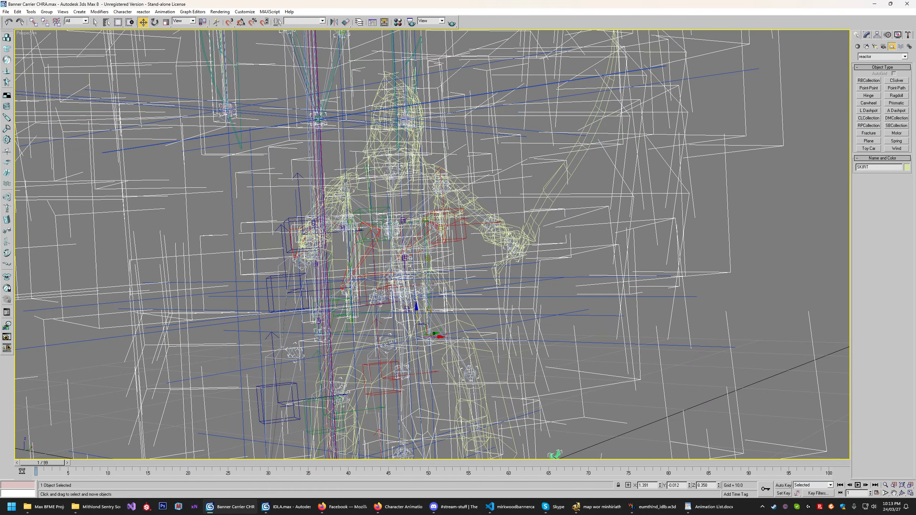
left_click(394, 278)
double_click(389, 277)
scroll(391, 278, "up", 5)
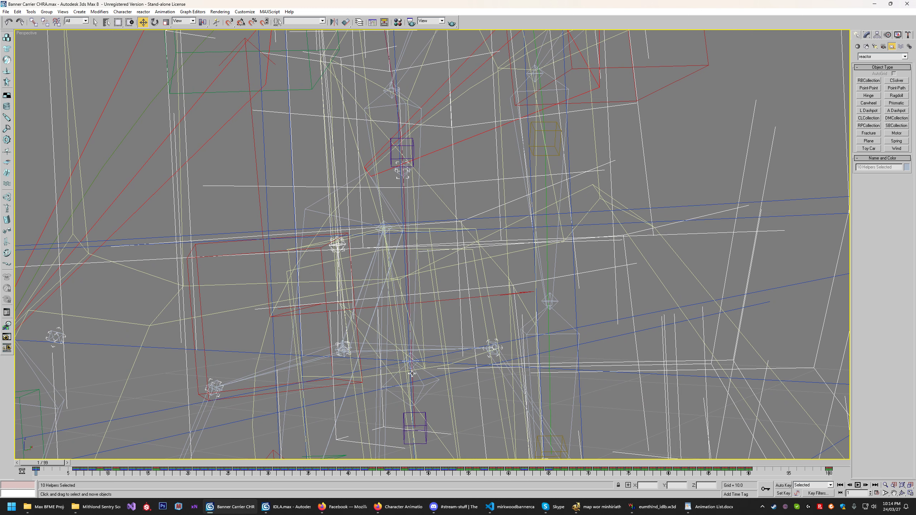
double_click(342, 349)
right_click(27, 33)
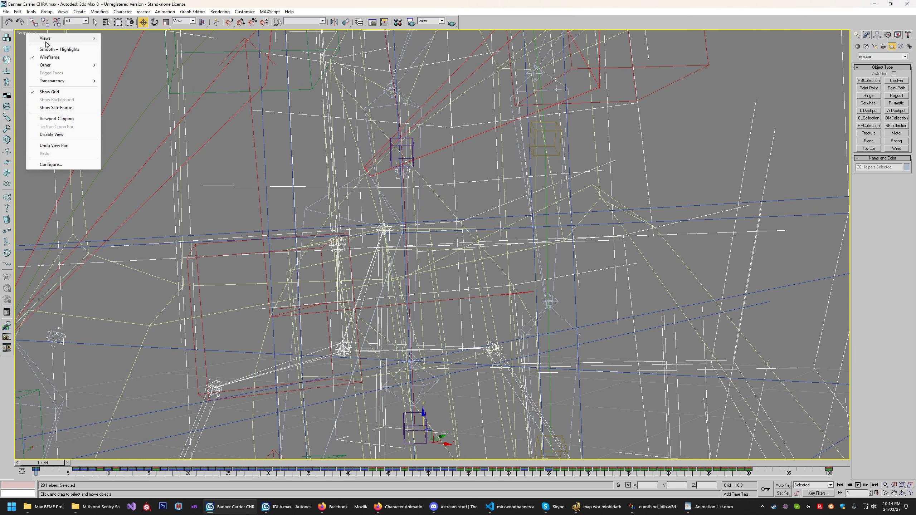
left_click(50, 39)
scroll(608, 378, "down", 10)
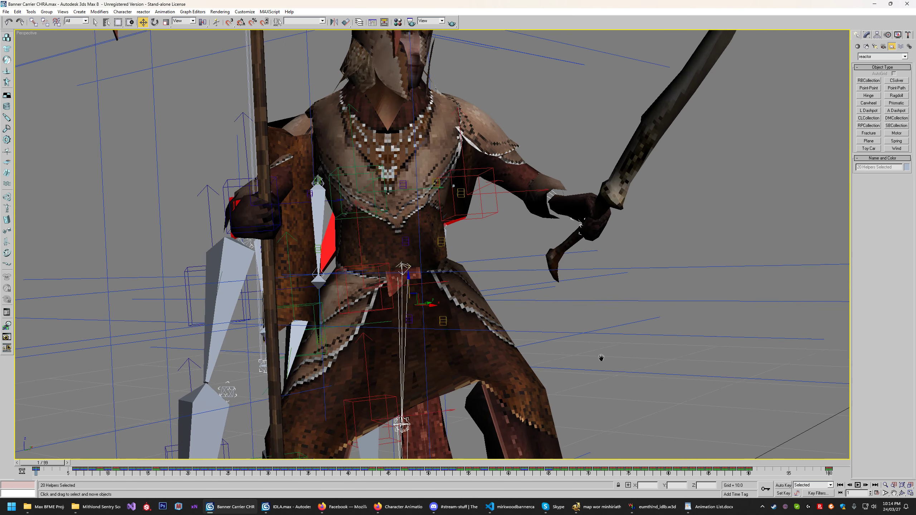
- Copy the selected bones' keys from frame 1 to frame 99, and inspect the character's pose at frame 99
mouse_move(46, 464)
left_mouse_down()
mouse_move(685, 470)
mouse_move(747, 483)
mouse_move(830, 484)
mouse_move(541, 464)
mouse_move(45, 462)
left_mouse_up()
key("w")
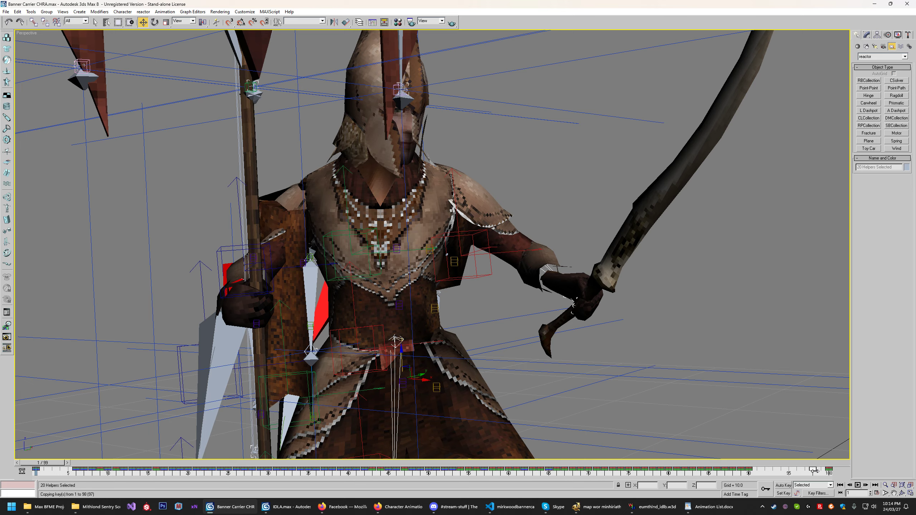
mouse_move(820, 464)
left_mouse_down()
mouse_move(753, 467)
mouse_move(821, 470)
left_mouse_up()
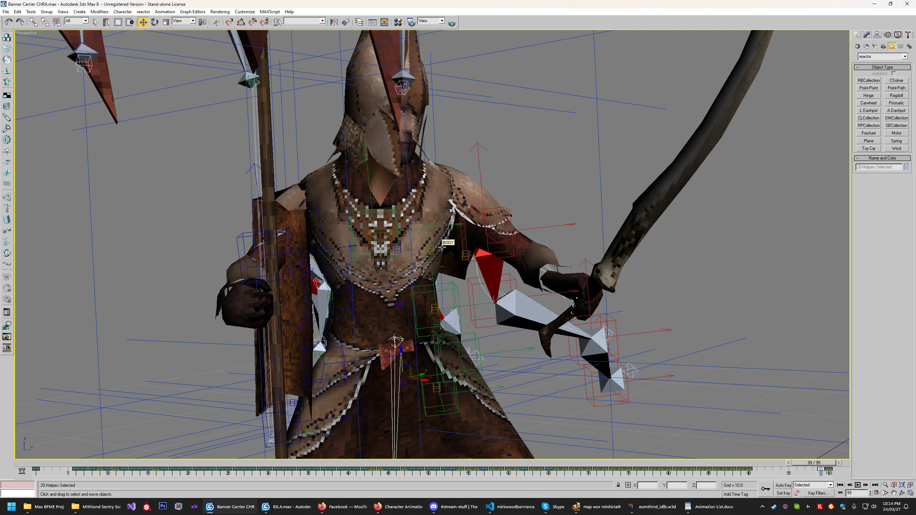
scroll(634, 288, "down", 4)
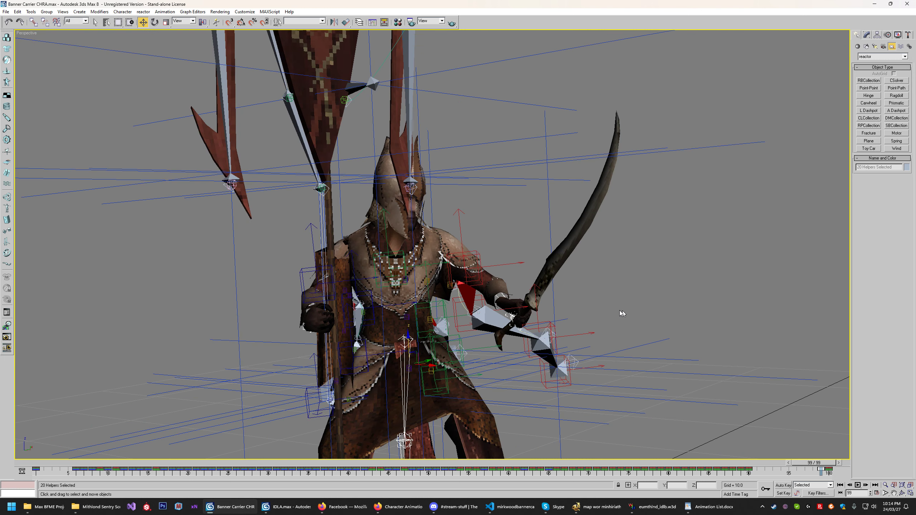
scroll(491, 218, "up", 4)
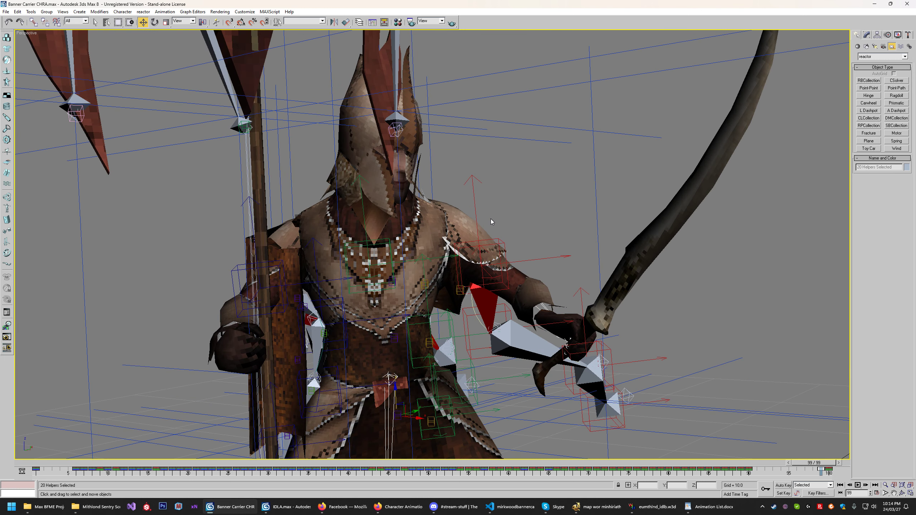
scroll(409, 308, "down", 3)
middle_click_drag(417, 323, 404, 283)
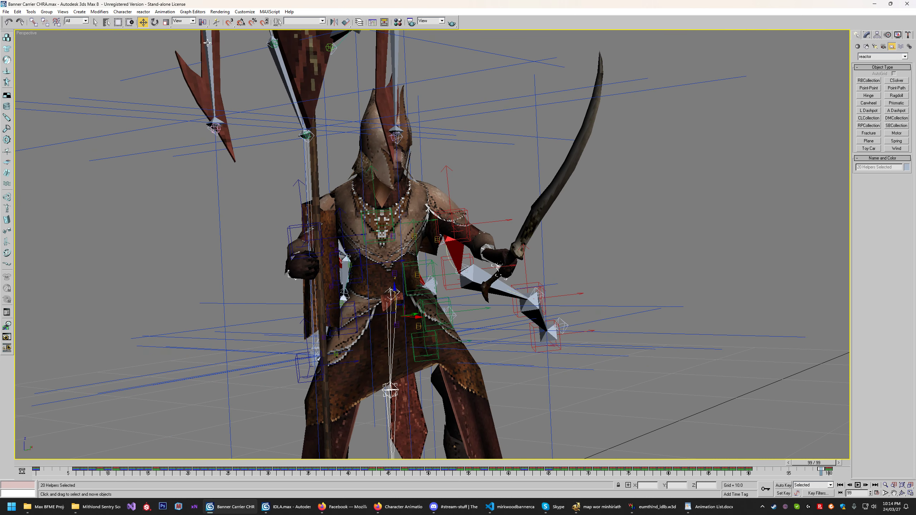
- Open the Curve Editor at full size and display the position curves of B_PELVIS
left_click(196, 12)
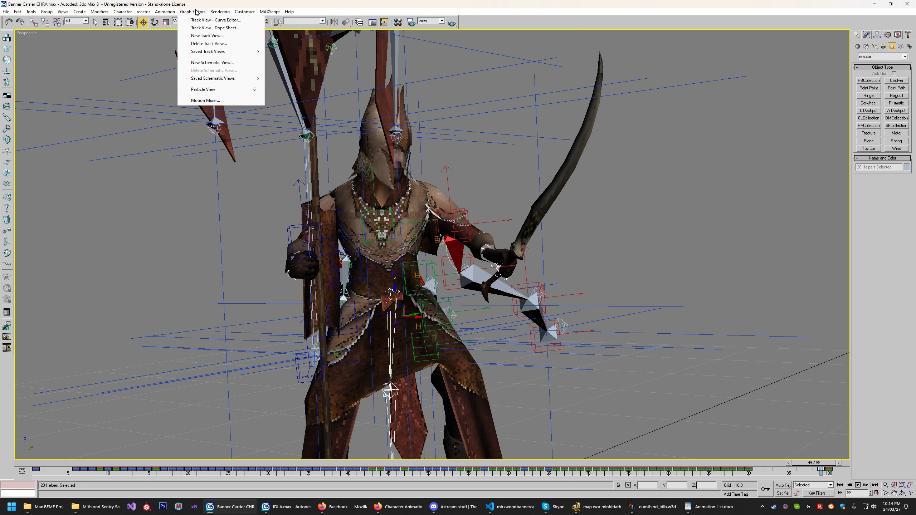
left_click(234, 20)
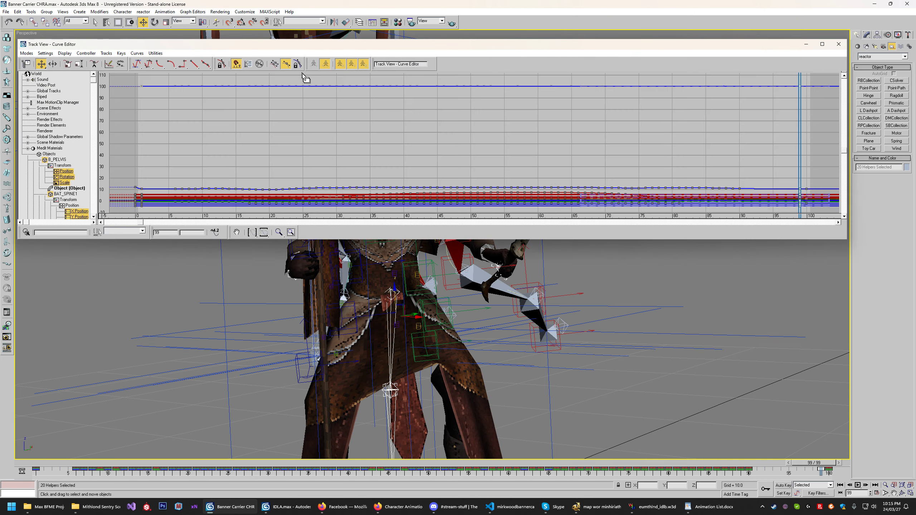
left_click(822, 44)
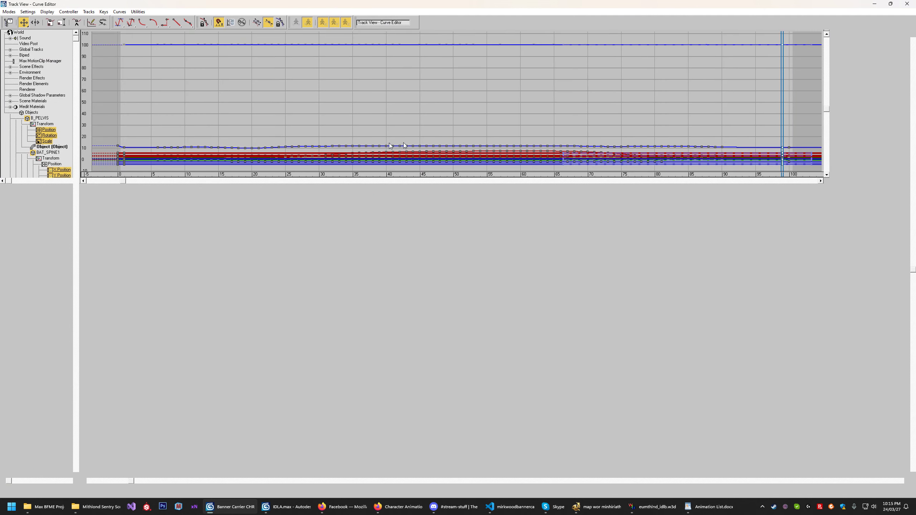
left_click(37, 119)
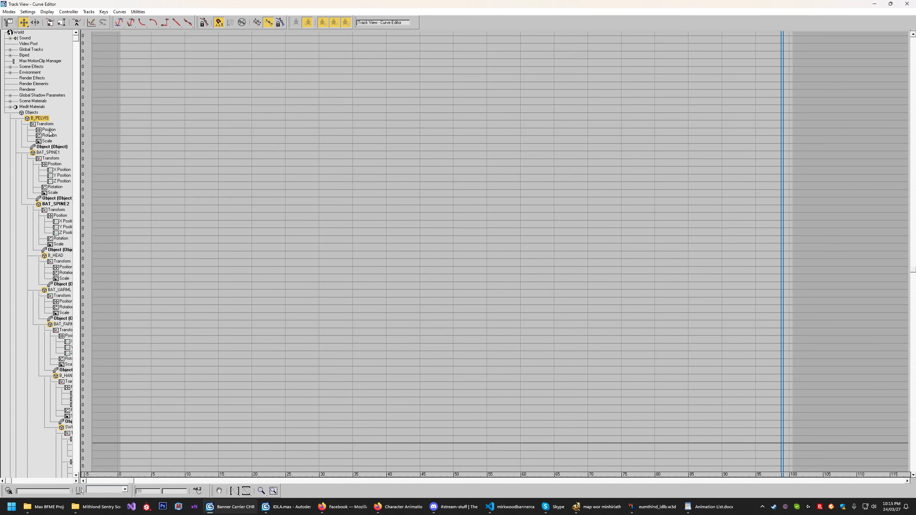
left_click(49, 130)
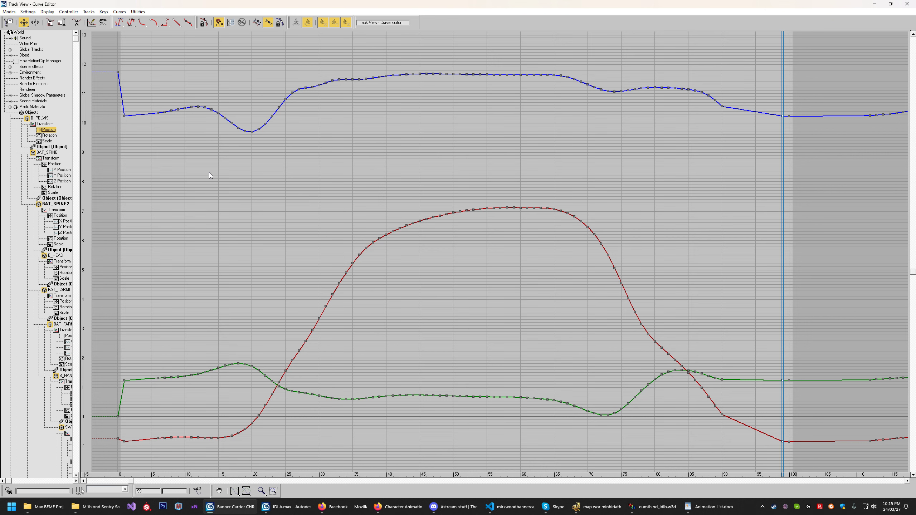
- Assign an Euler XYZ controller to the rotation track of B_PELVIS
left_click(49, 136)
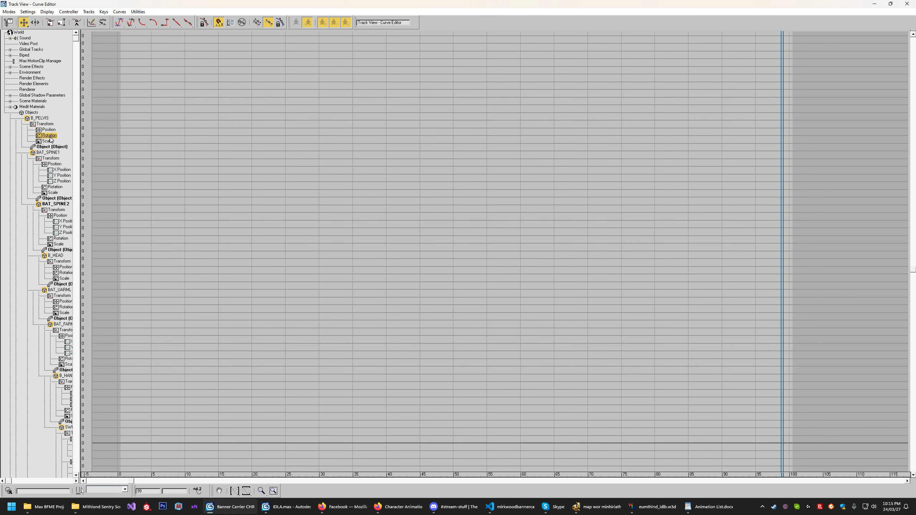
left_click(49, 131)
left_click(49, 136)
right_click(49, 139)
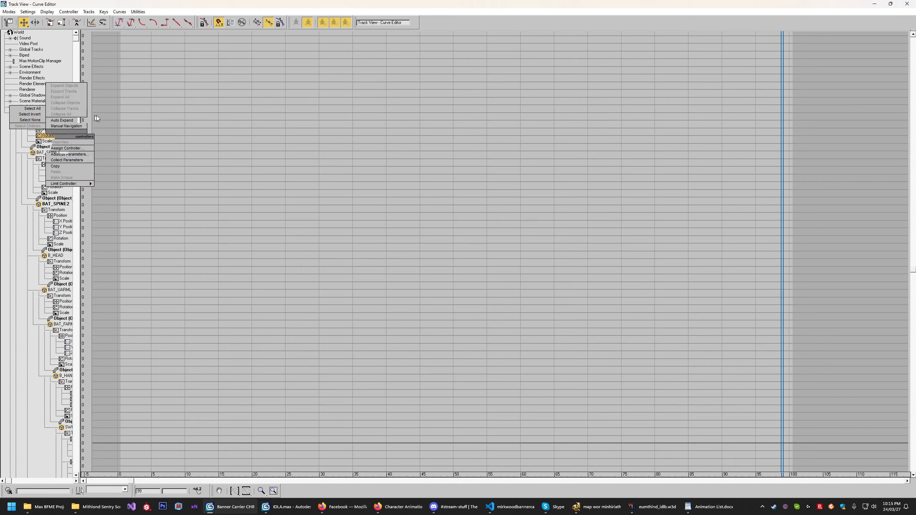
right_click(38, 137)
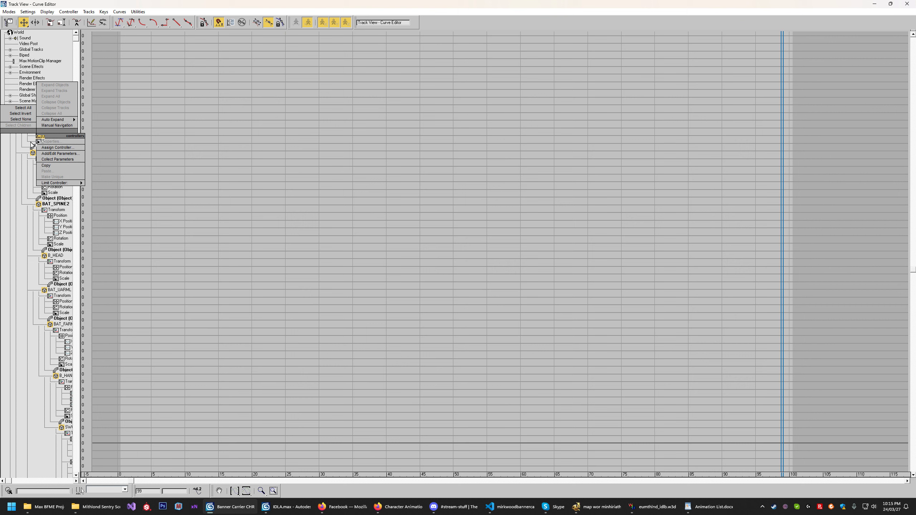
left_click(55, 148)
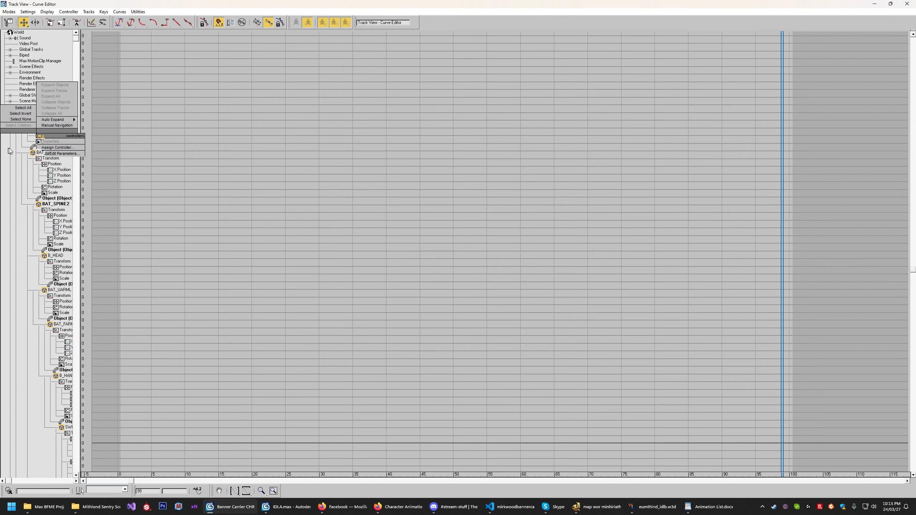
left_click(47, 148)
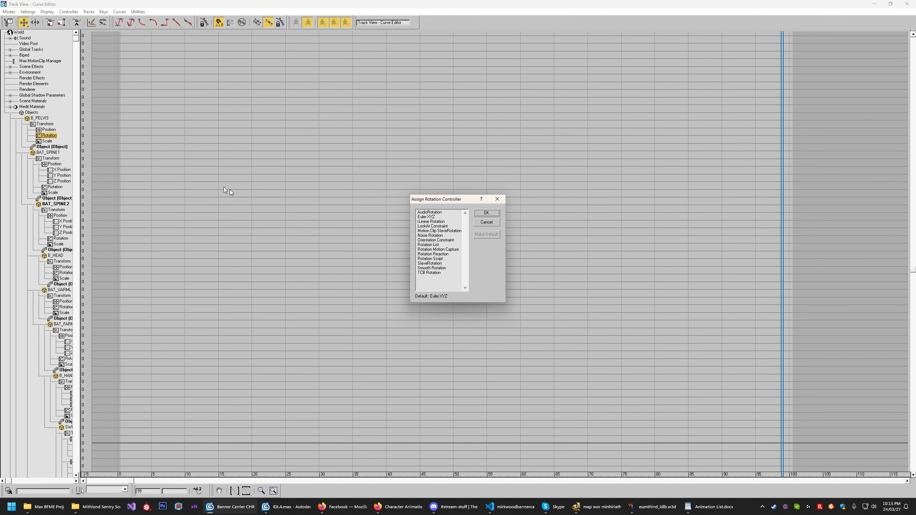
left_click(427, 218)
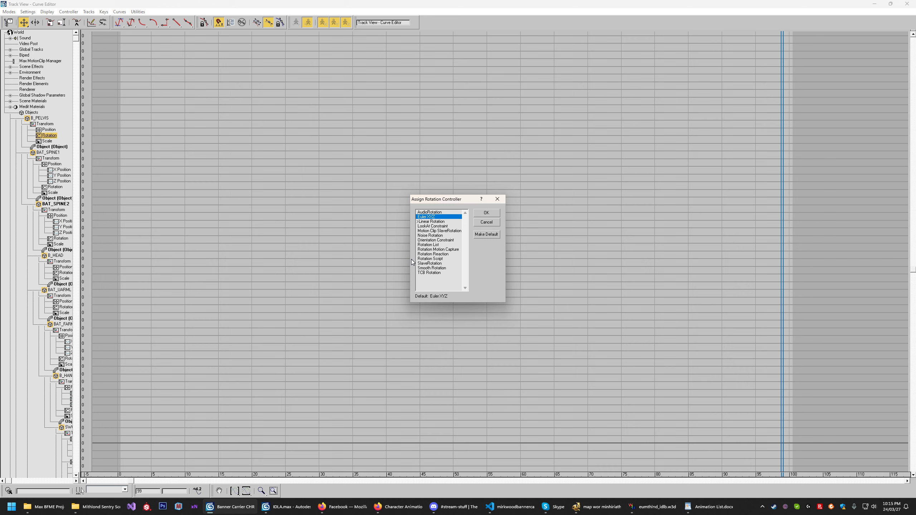
left_click(486, 213)
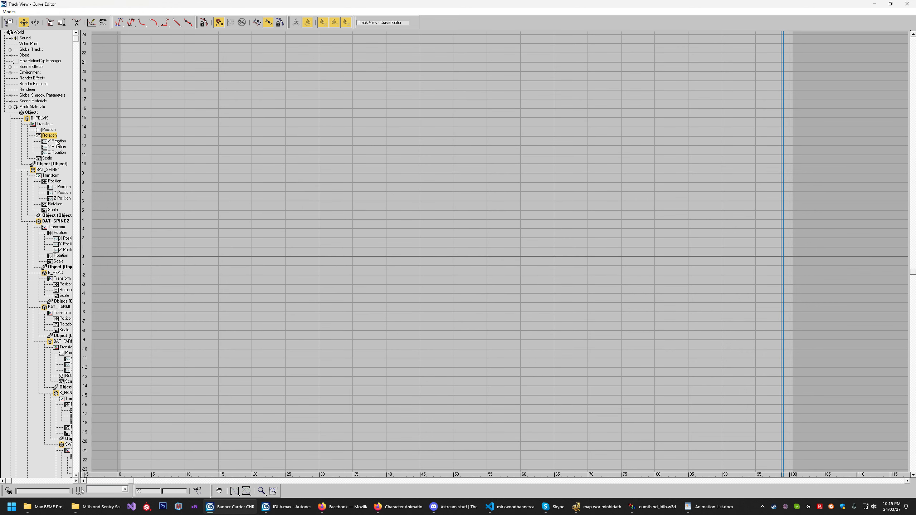
- Examine the individual rotation curves of B_PELVIS, ending with X, Y and Z Rotation displayed together
left_click(57, 142)
left_click(60, 148, "ctrl")
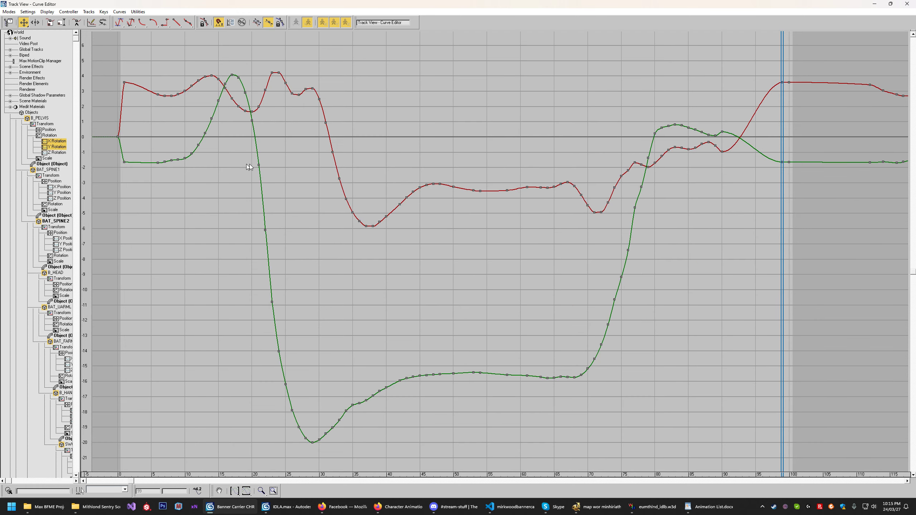
left_click(57, 153, "ctrl")
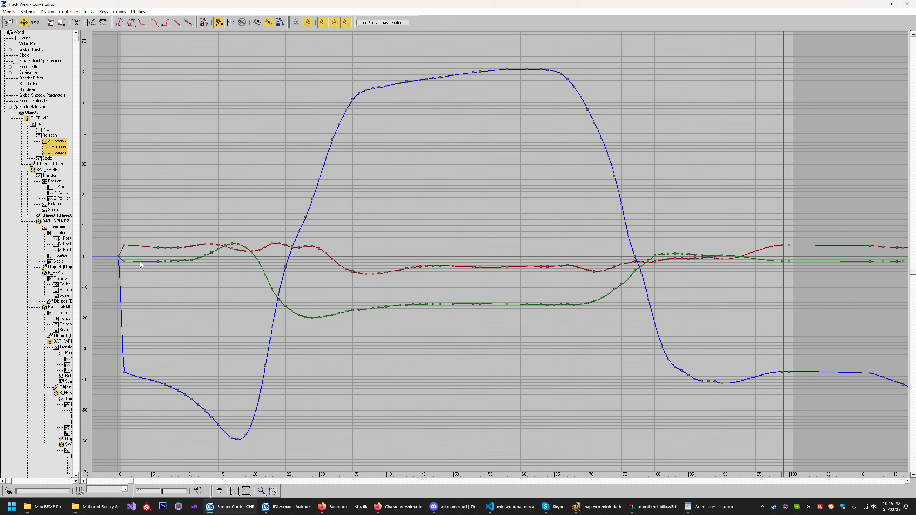
left_click(55, 148)
left_click(55, 152)
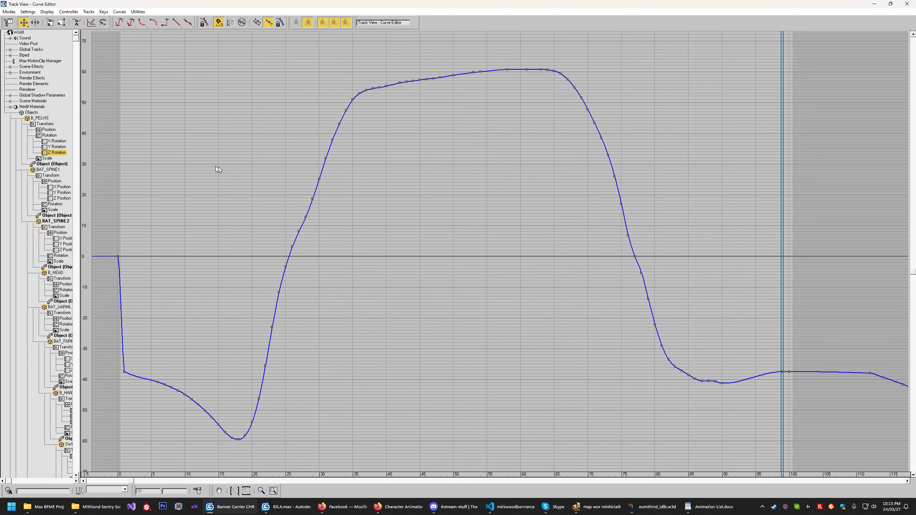
left_click(55, 141)
left_click(55, 152, "shift")
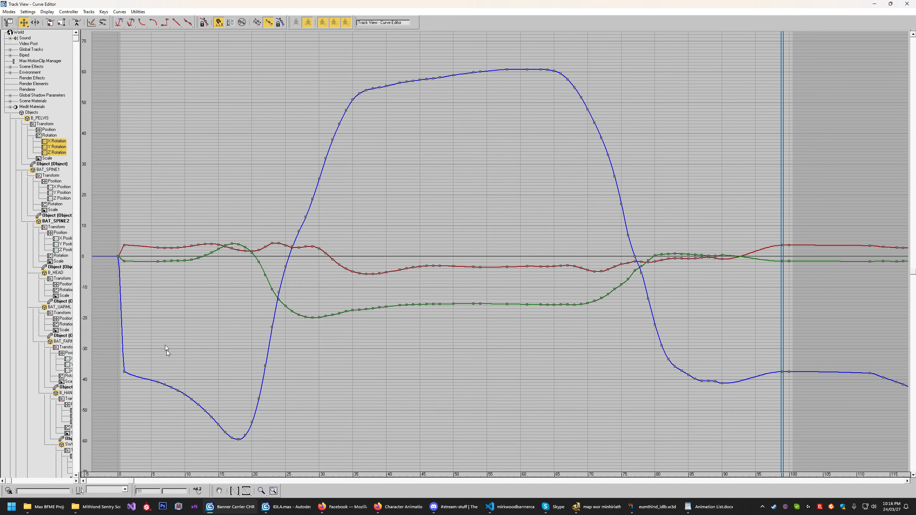
- Delete the B_PELVIS rotation keys between about frames 5 and 26, and close the Curve Editor
left_click_drag(155, 239, 289, 461)
key("Delete")
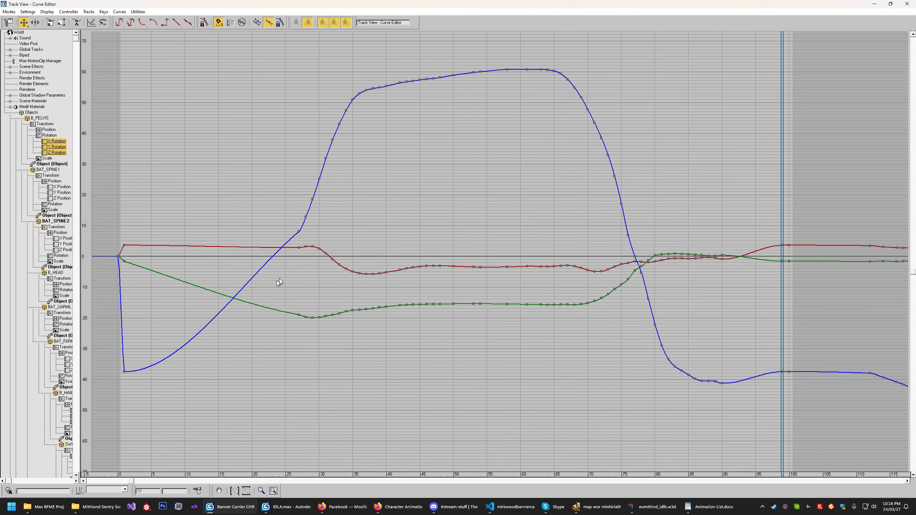
left_click(907, 4)
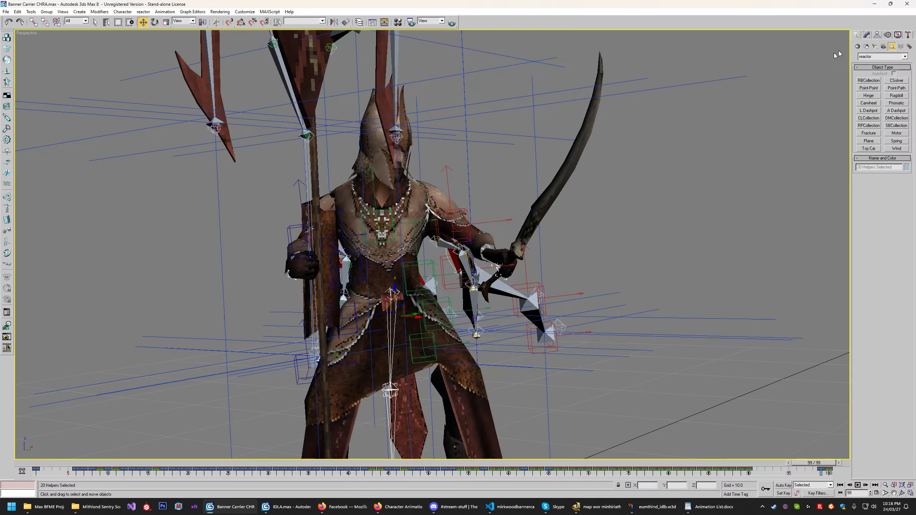
- Scrub from frame 99 back through the animation's opening frames to review the character's movement
left_click_drag(814, 462, 137, 462)
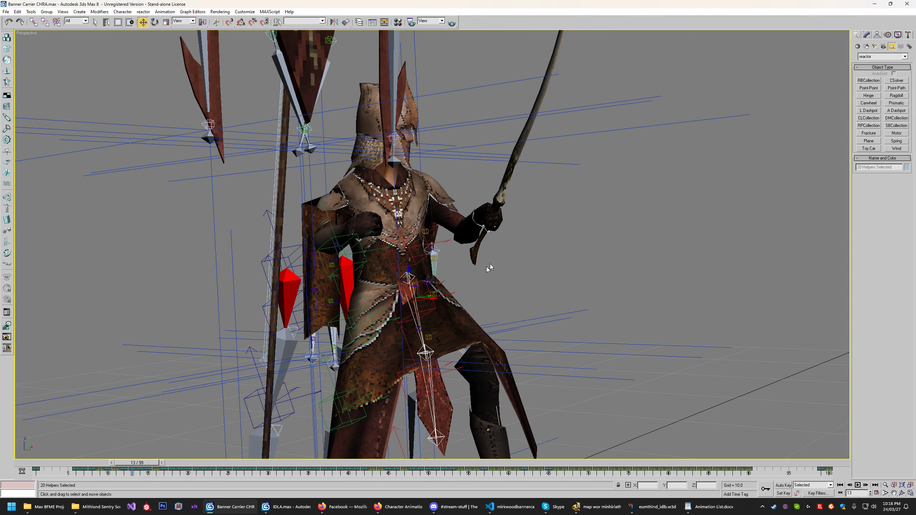
key("w")
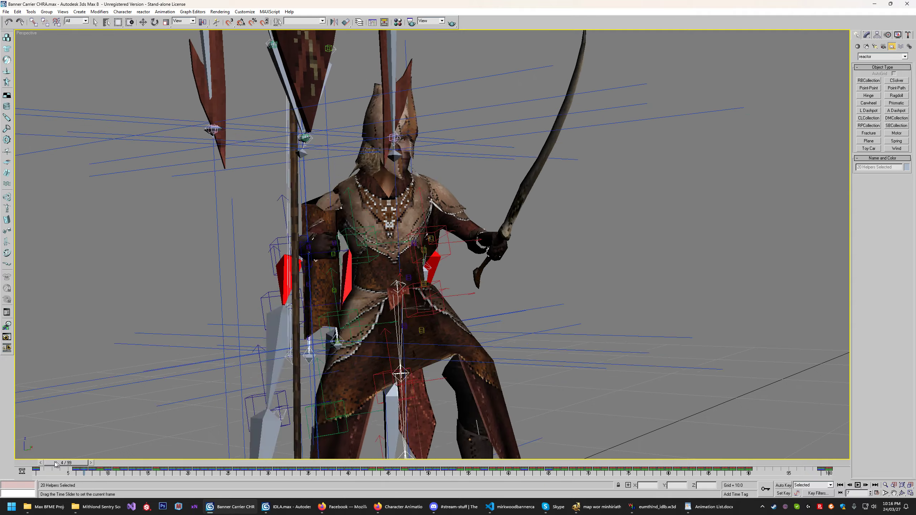
left_click_drag(134, 464, 69, 478)
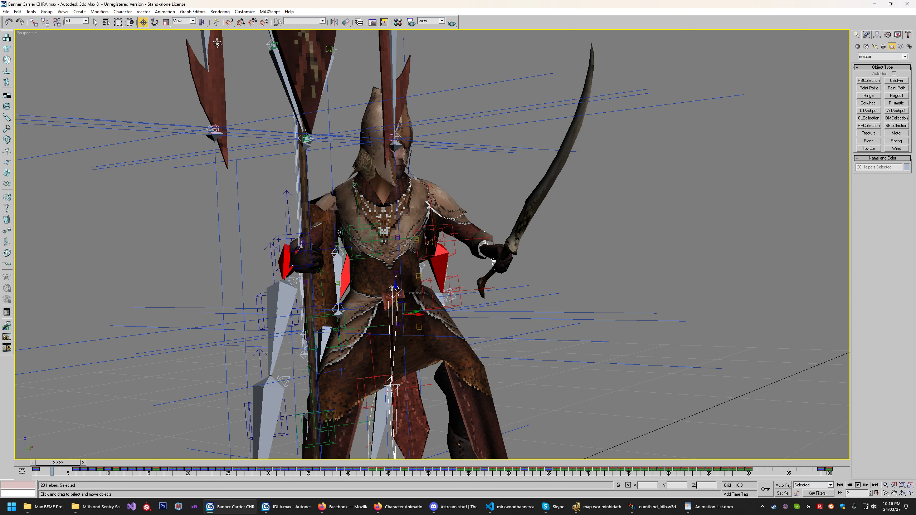
- Open the Curve Editor, maximize it and display only the X Rotation curve of B_PELVIS
left_click(192, 12)
left_click(202, 21)
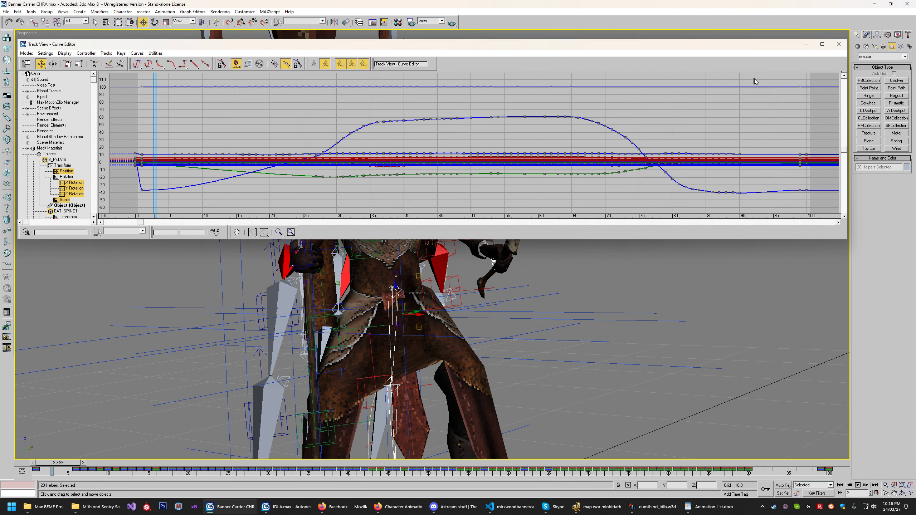
left_click(821, 45)
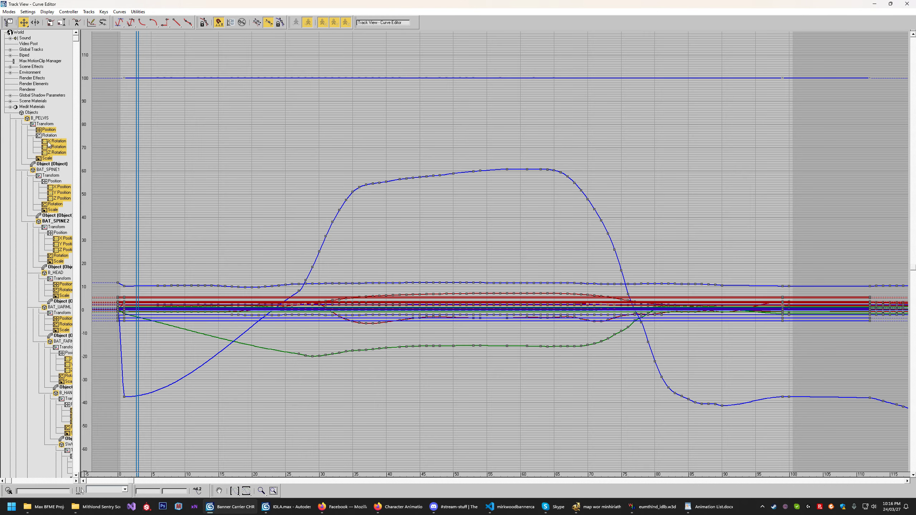
left_click(50, 130)
left_click(55, 142)
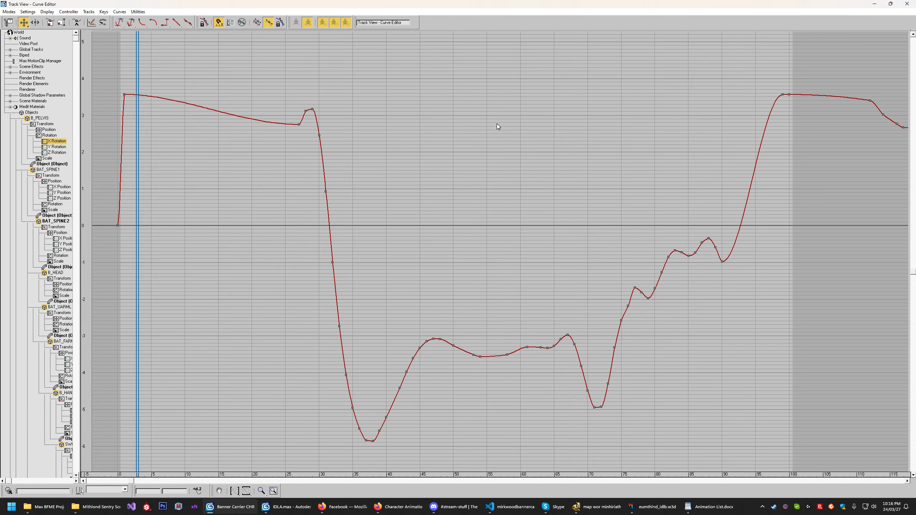
- Try moving the X Rotation keys between about frames 27 and 46, and copying them about 22 frames earlier, undoing each attempt
middle_click_drag(497, 123, 459, 139)
left_click_drag(235, 86, 381, 471)
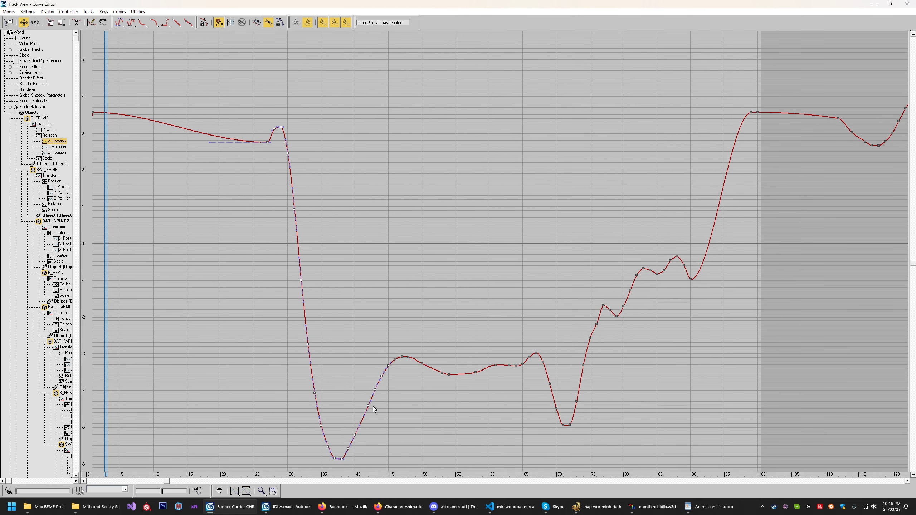
left_click_drag(368, 406, 293, 367)
key("ctrl+z")
left_click_drag(384, 369, 365, 265)
key("ctrl+z")
mouse_move(389, 365)
left_mouse_down("shift")
mouse_move(324, 337)
mouse_move(230, 350)
mouse_move(253, 363)
left_mouse_up("shift")
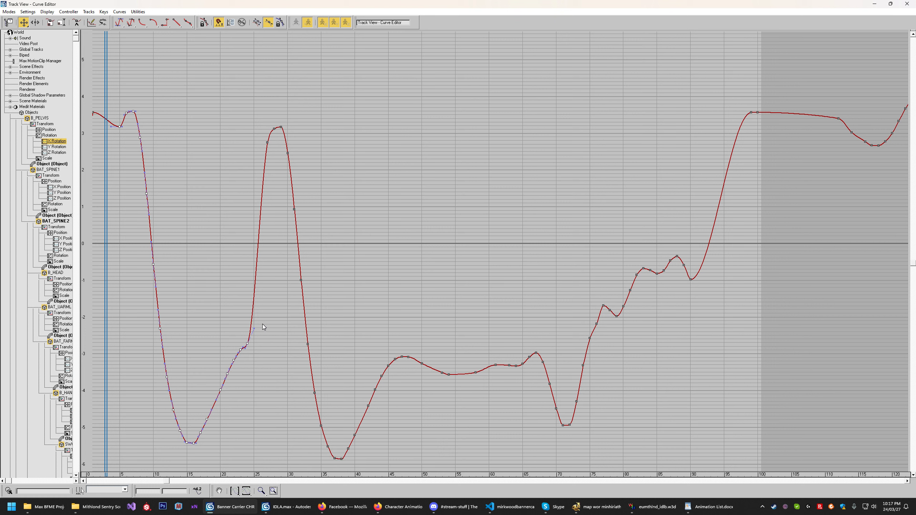
key("Delete")
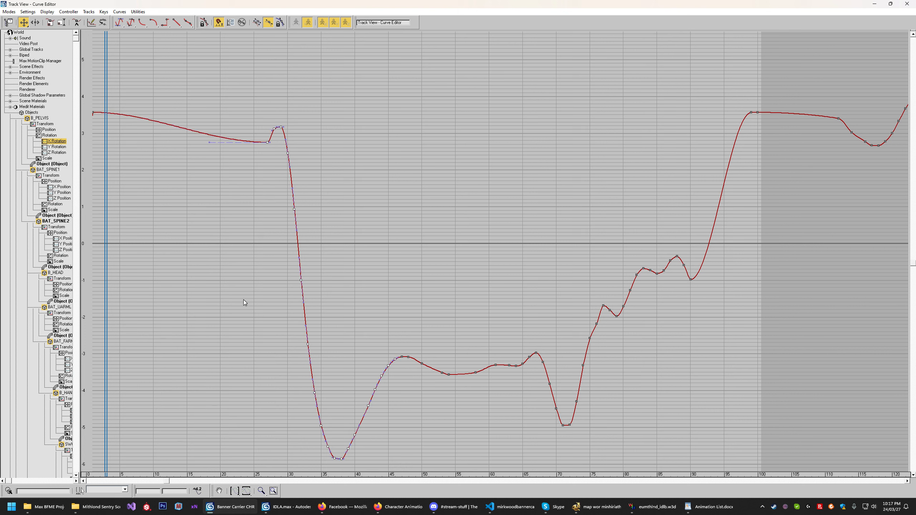
- Flatten the X Rotation curve between about frames 27 and 54 by scaling its key values toward zero
left_click_drag(192, 77, 456, 499)
left_click(61, 23)
left_click_drag(302, 296, 304, 251)
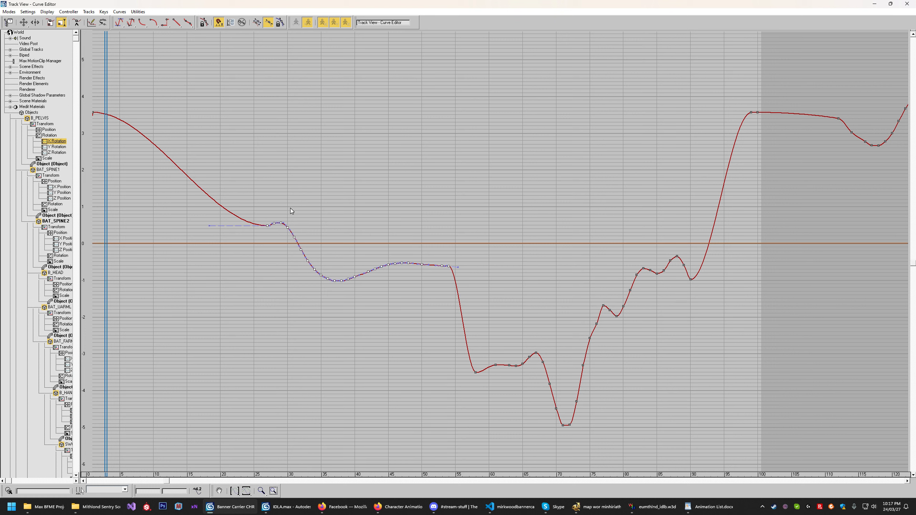
key("ctrl+z")
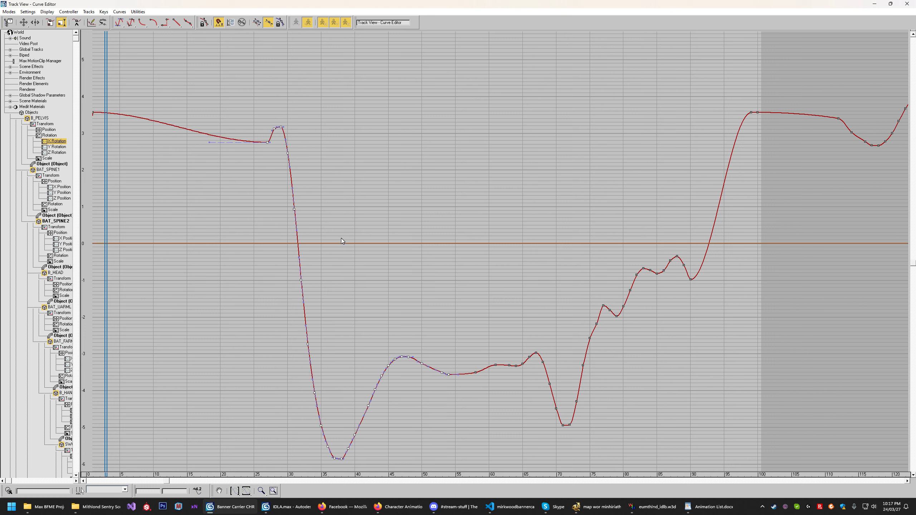
left_click_drag(221, 85, 465, 483)
left_click_drag(281, 127, 284, 216)
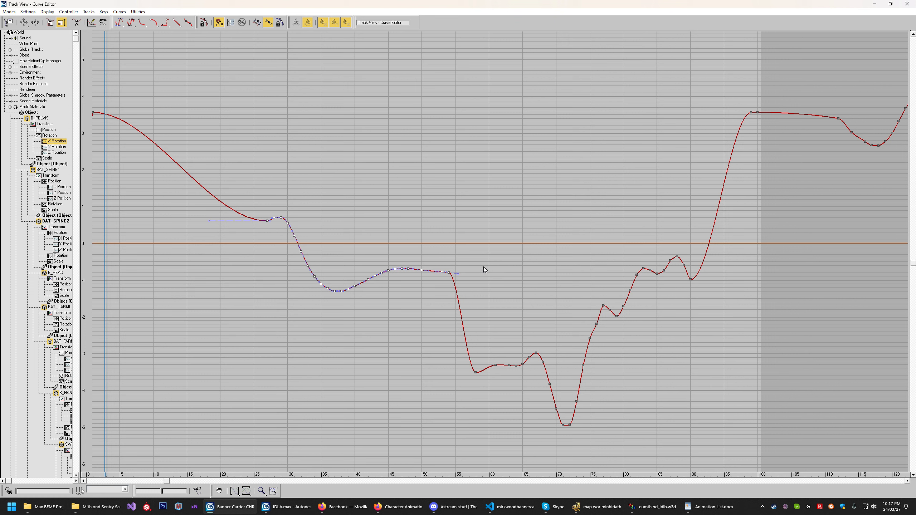
- Lengthen and steepen the outgoing tangent handle of the X Rotation key at frame 54, and close the Curve Editor
left_click(472, 272)
left_click(449, 272)
left_click(261, 491)
left_click_drag(454, 272, 325, 252)
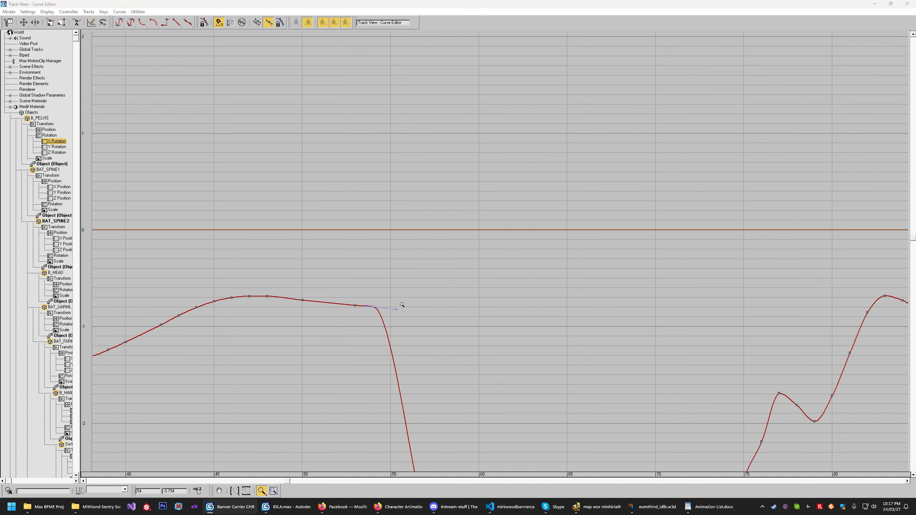
left_click(219, 490)
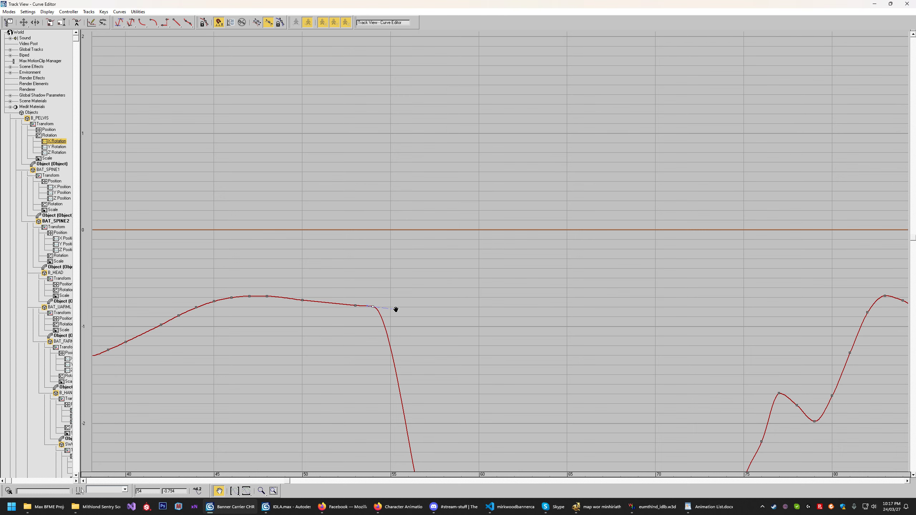
left_click_drag(396, 309, 400, 313)
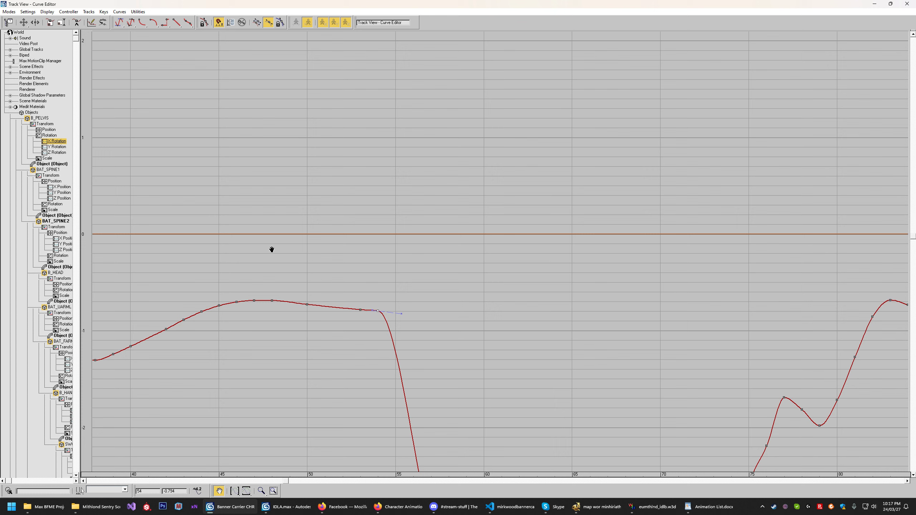
left_click(23, 23)
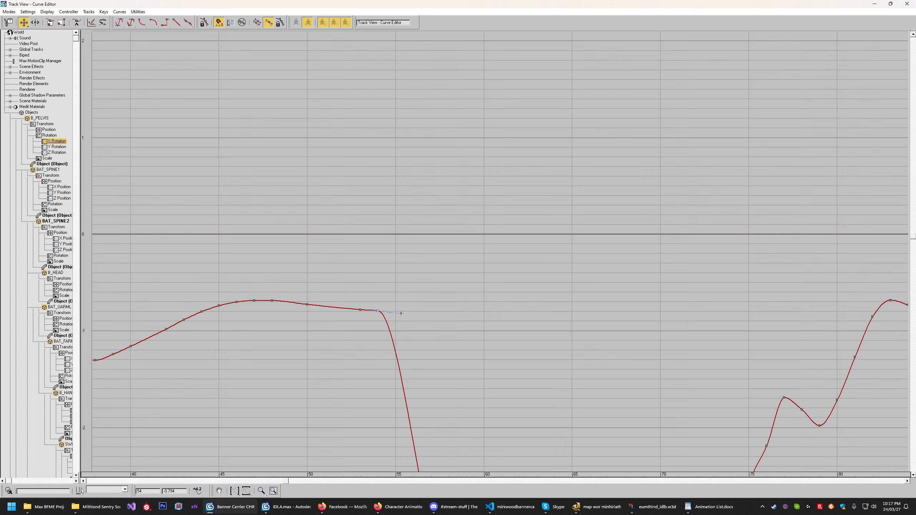
left_click_drag(401, 314, 415, 331)
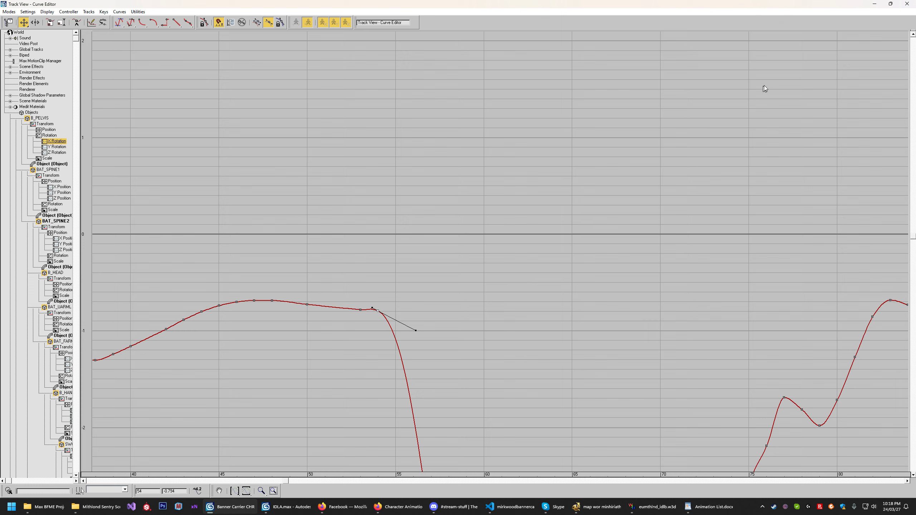
left_click(907, 3)
scroll(662, 218, "down", 5)
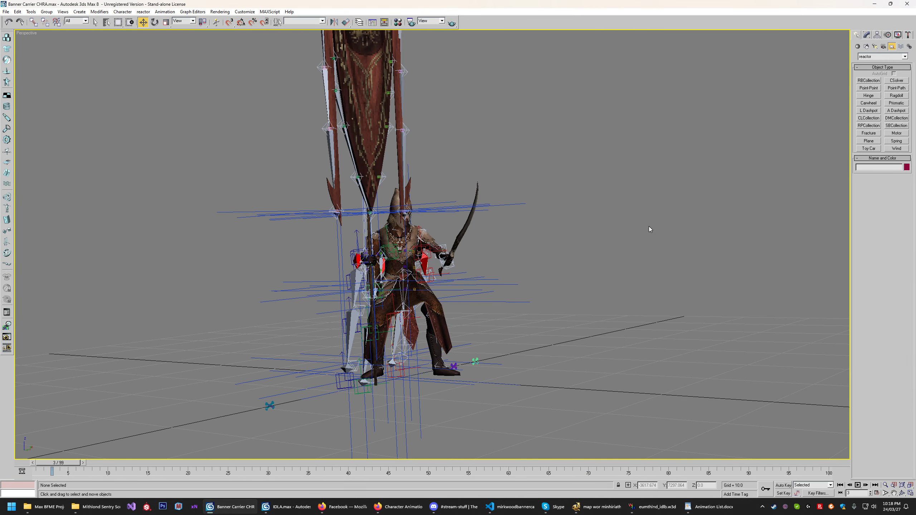
- Start a new empty scene in place of the open Banner Carrier CHRA scene
left_click(648, 226)
left_click(6, 11)
left_click(18, 18)
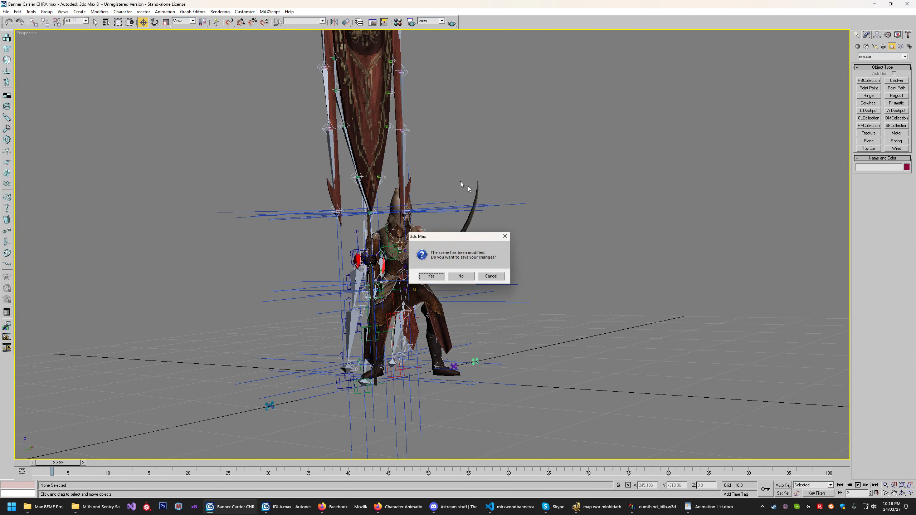
left_click(446, 271)
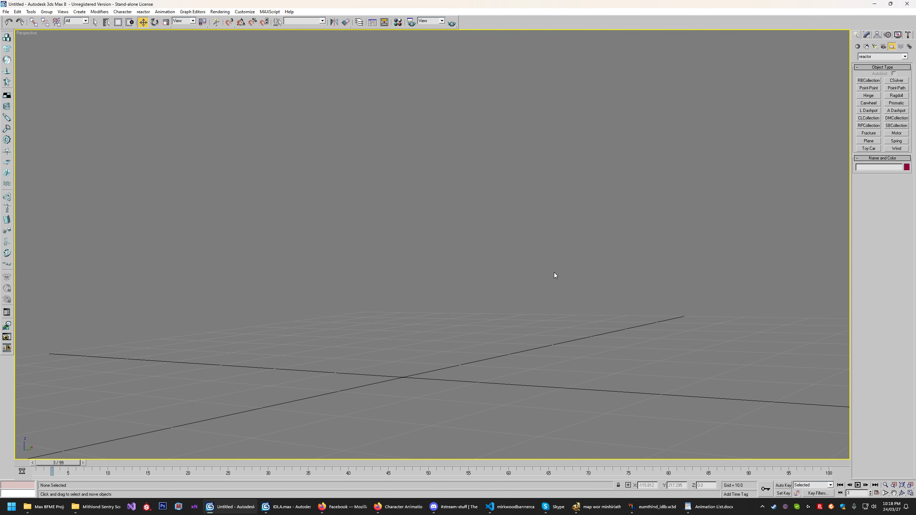
- Import wemirkban_wlka.W3D from the anims new folder with the W3D Importer
key("ctrl+i")
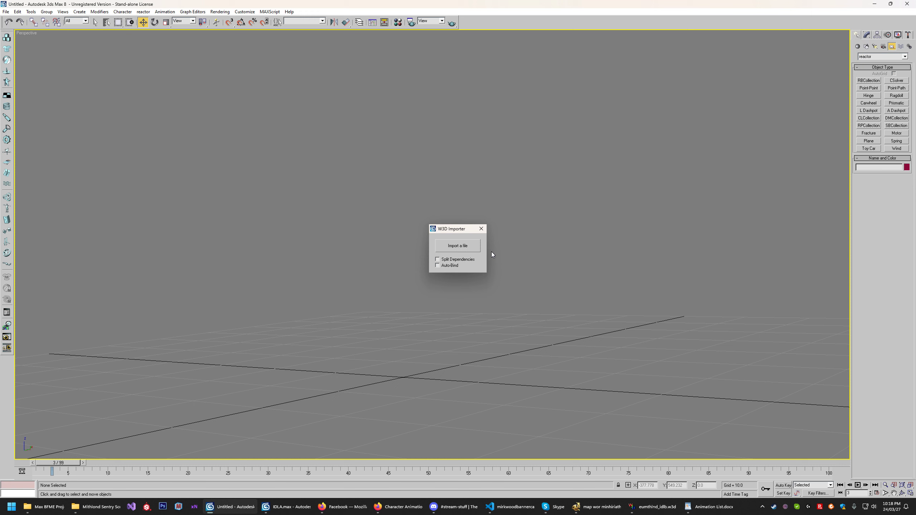
left_click(455, 246)
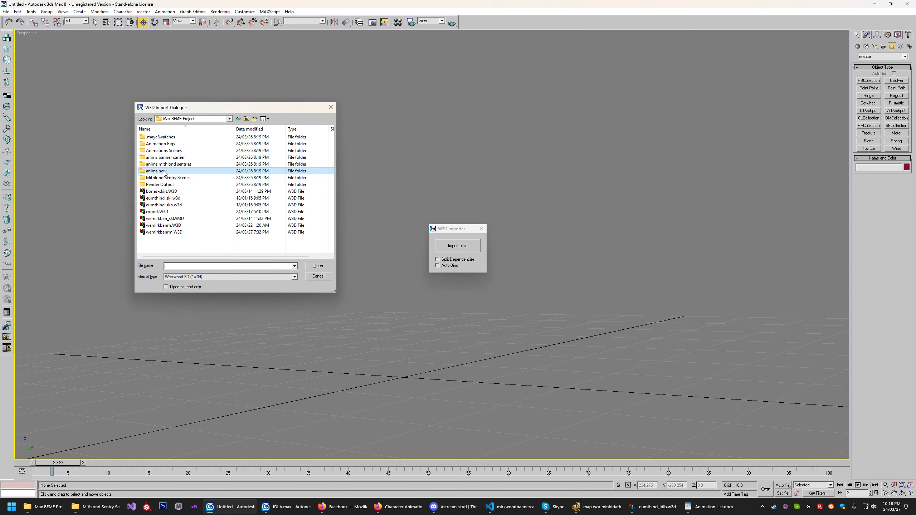
double_click(254, 184)
scroll(330, 203, "down", 2)
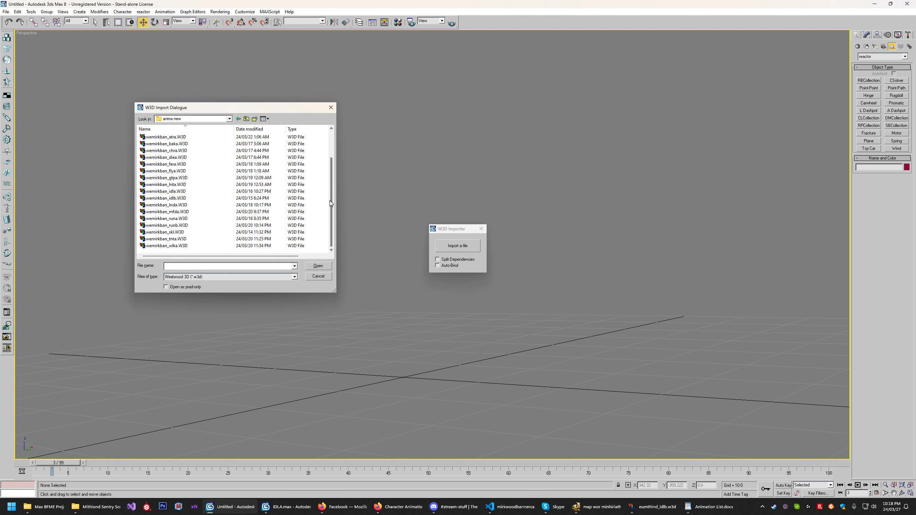
double_click(177, 246)
- Scrub the imported animation to frame 33, and delete all of its helpers
middle_click_drag(310, 323, 260, 358)
scroll(296, 348, "down", 4)
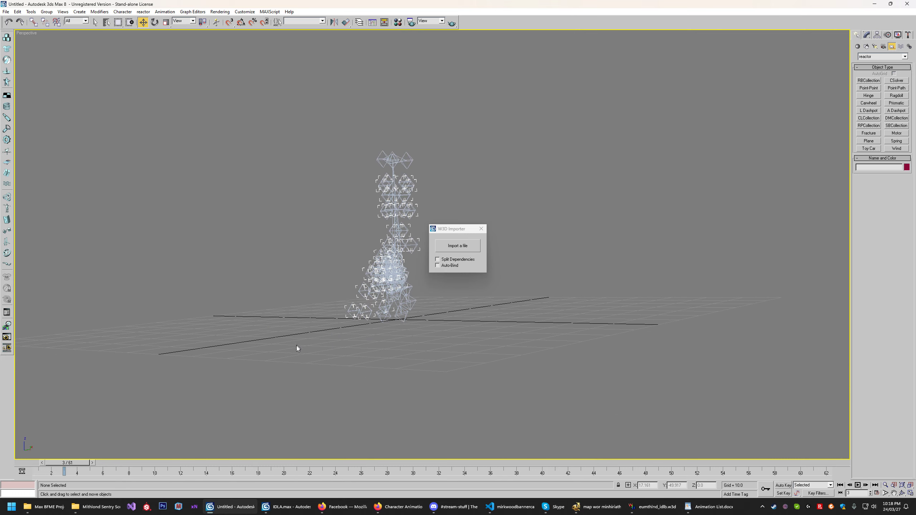
scroll(297, 348, "up", 2)
left_click_drag(71, 463, 453, 467)
left_click_drag(302, 122, 502, 452)
key("Delete")
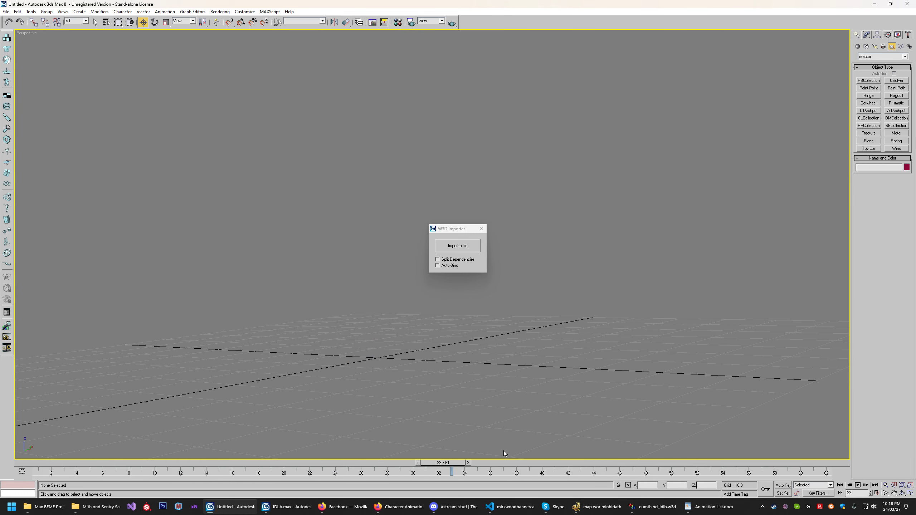
- Import another banner carrier W3D animation from the anims new folder and scrub it to its last frame
left_click(457, 246)
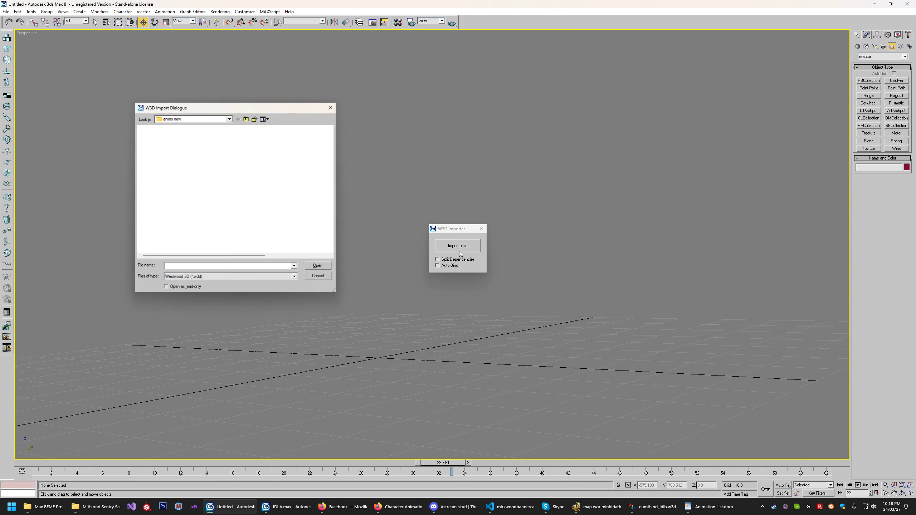
scroll(268, 171, "down", 2)
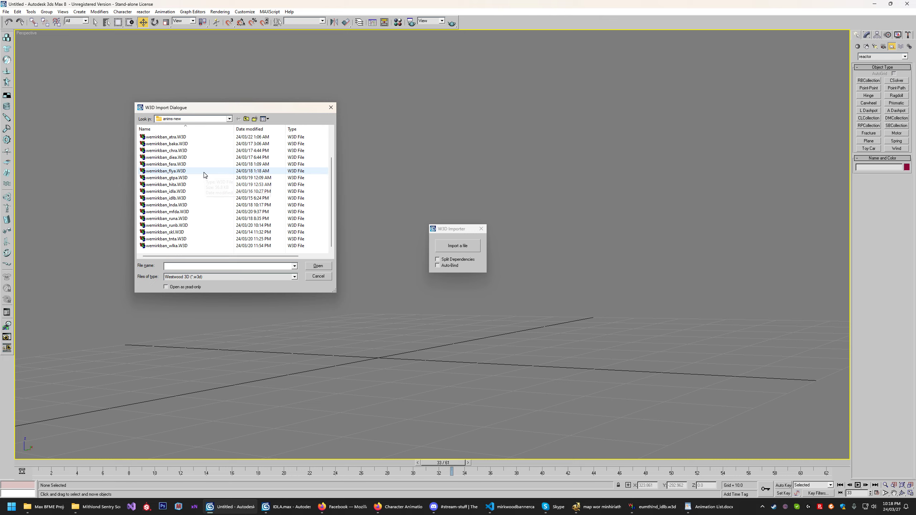
scroll(361, 296, "up", 3)
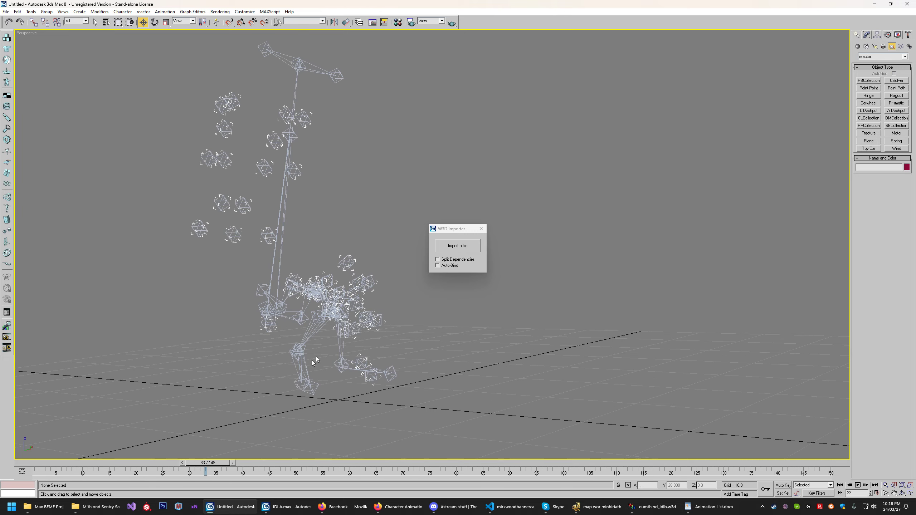
left_click_drag(207, 464, 875, 490)
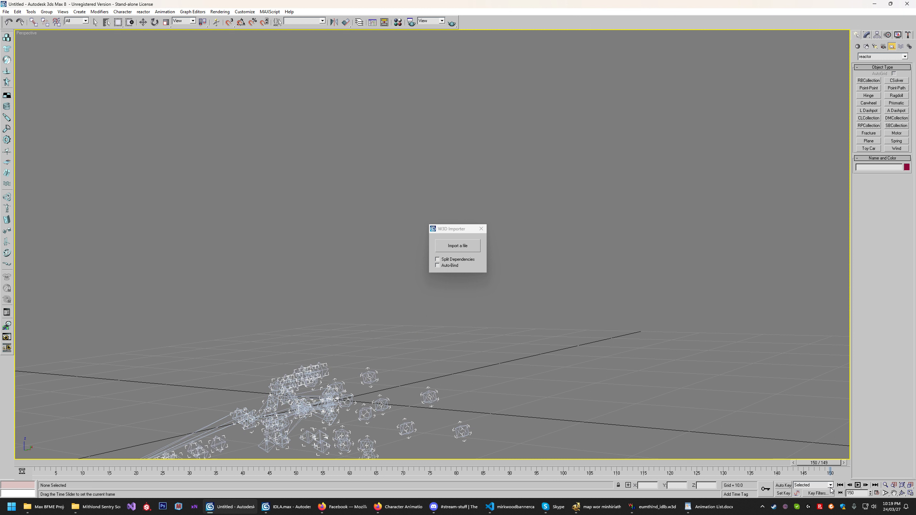
- Delete all helpers of the second imported animation from the scene
scroll(446, 322, "down", 3)
key("ctrl+a")
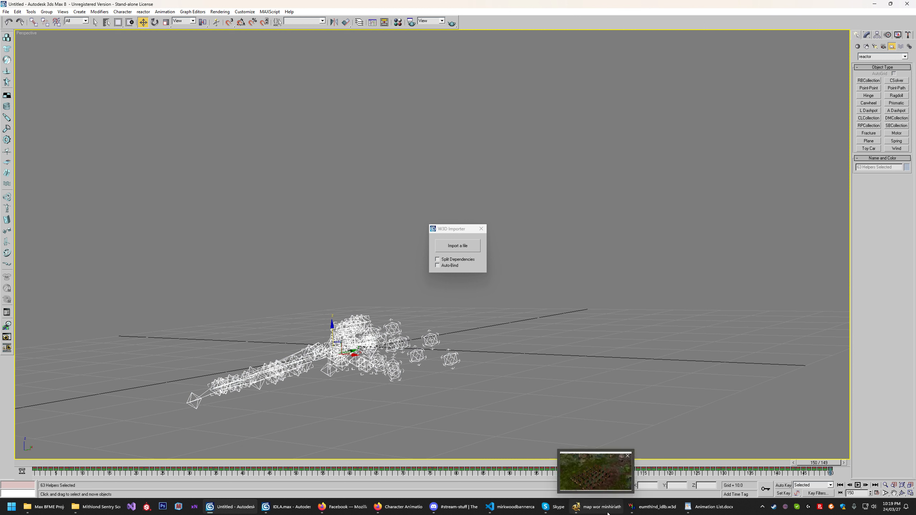
key("Delete")
- Import wemirkban_lnda.W3D from the anims new folder into the emptied scene
left_click(453, 245)
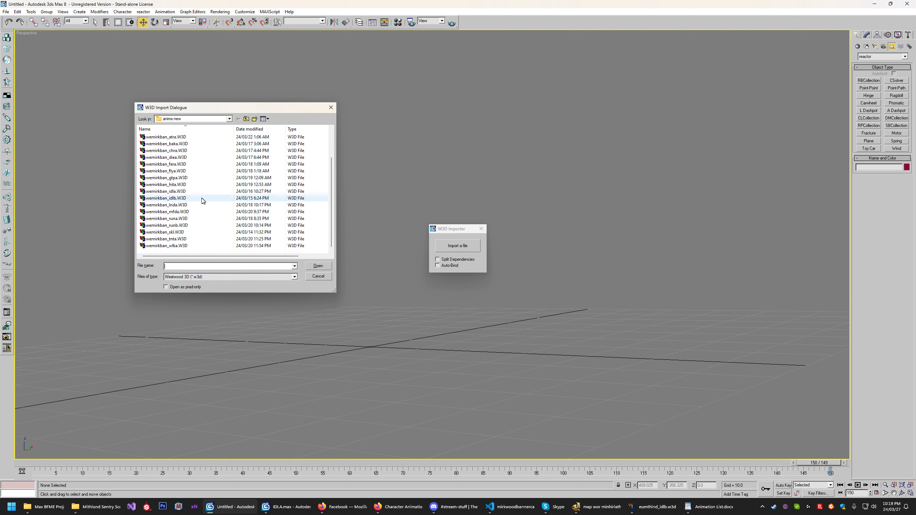
scroll(200, 204, "up", 2)
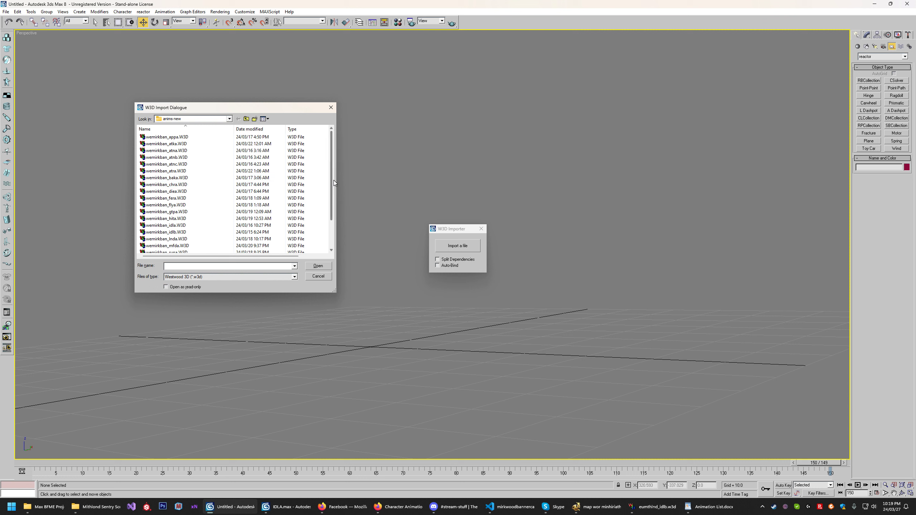
left_click_drag(334, 180, 335, 213)
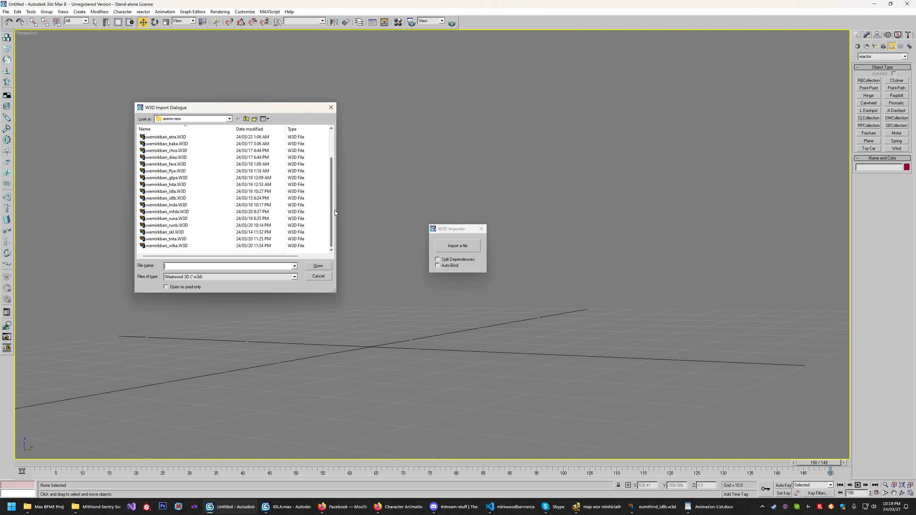
double_click(177, 202)
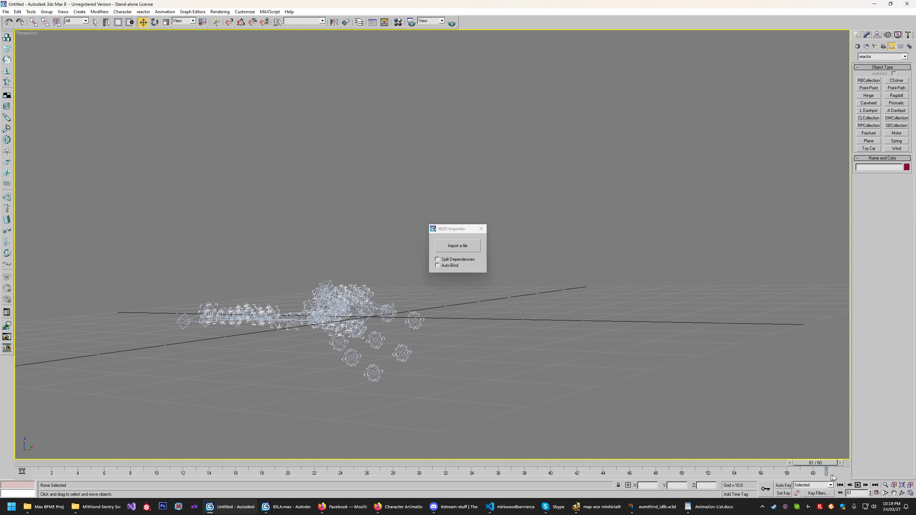
- Scrub through the final frames of the imported animation and examine how the cape helpers move
left_click_drag(815, 463, 790, 487)
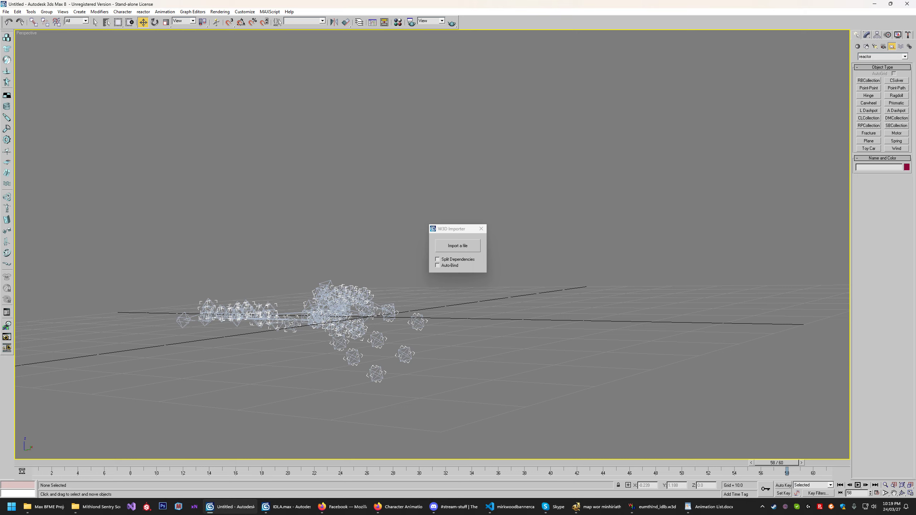
middle_click_drag(362, 378, 375, 306)
scroll(368, 379, "up", 5)
left_click_drag(787, 464, 848, 471)
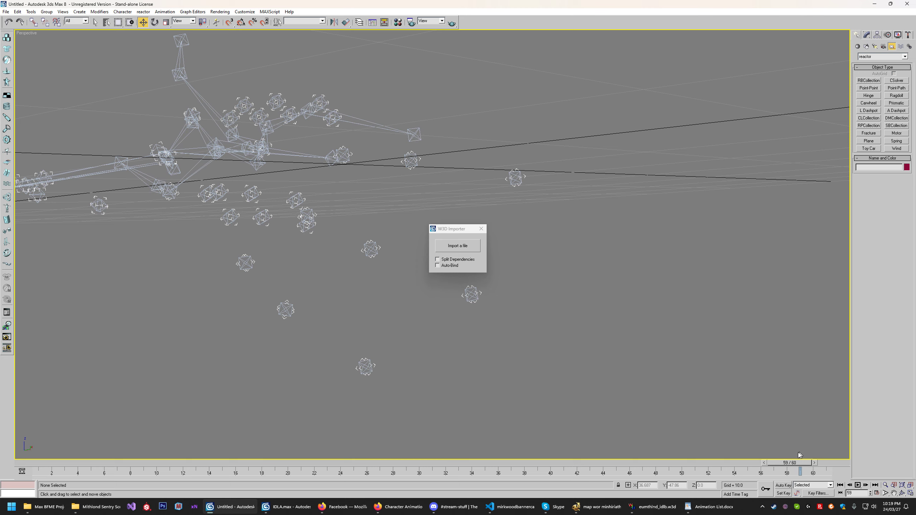
left_click_drag(800, 463, 826, 460)
scroll(599, 315, "down", 5)
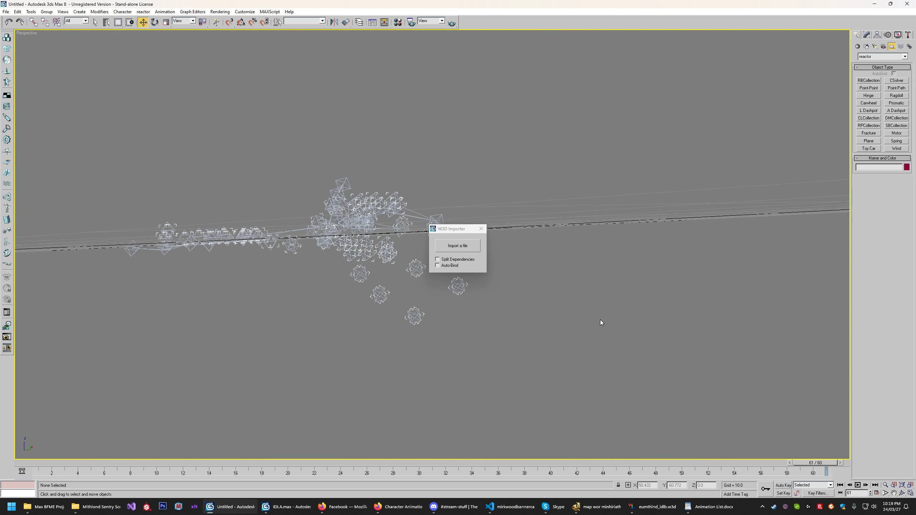
middle_click_drag(599, 319, 608, 353)
- Open the Curve Editor and display the animation curves of helpers B_CAPE08, B_CAPE09 and B_CAPE11
left_click_drag(143, 199, 630, 461)
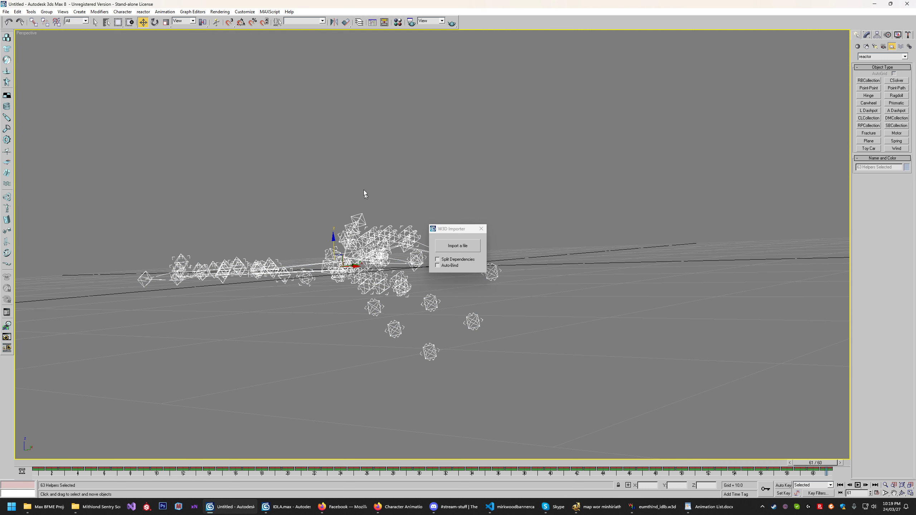
left_click(193, 11)
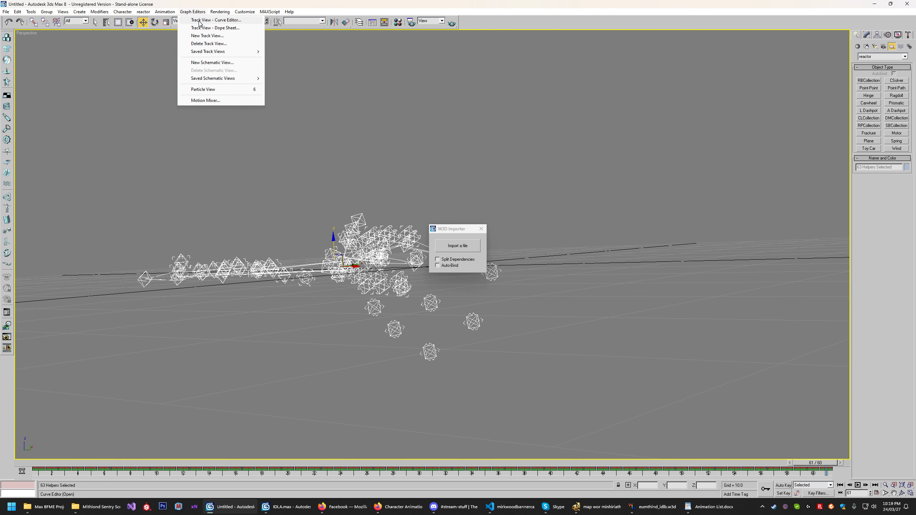
left_click(200, 20)
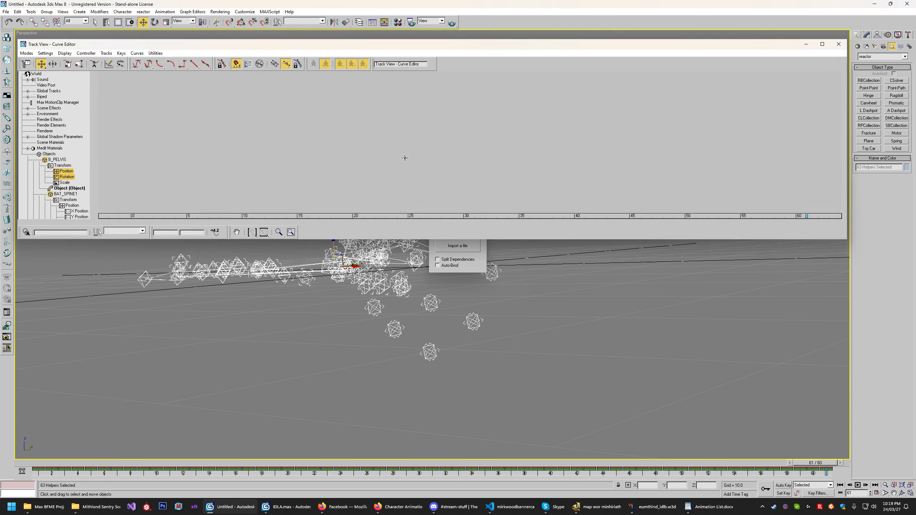
left_click(568, 330)
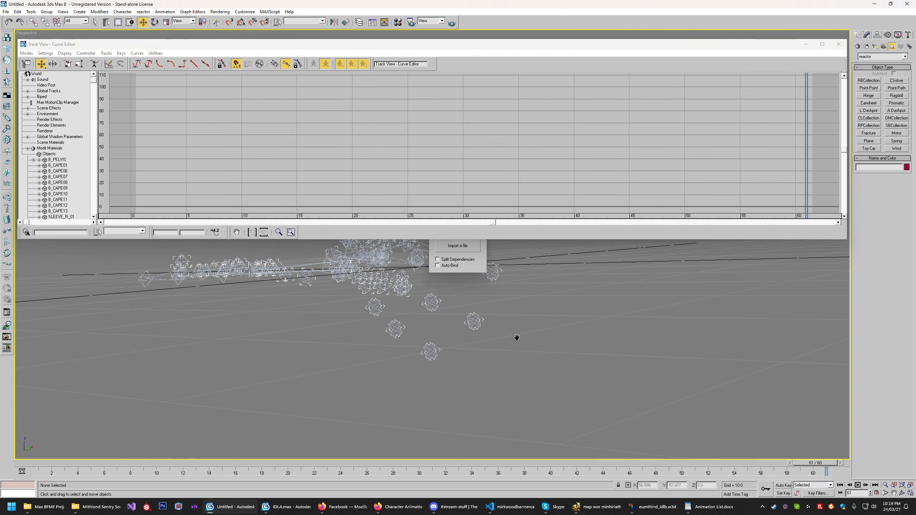
scroll(406, 328, "up", 3)
left_click_drag(464, 437, 381, 336)
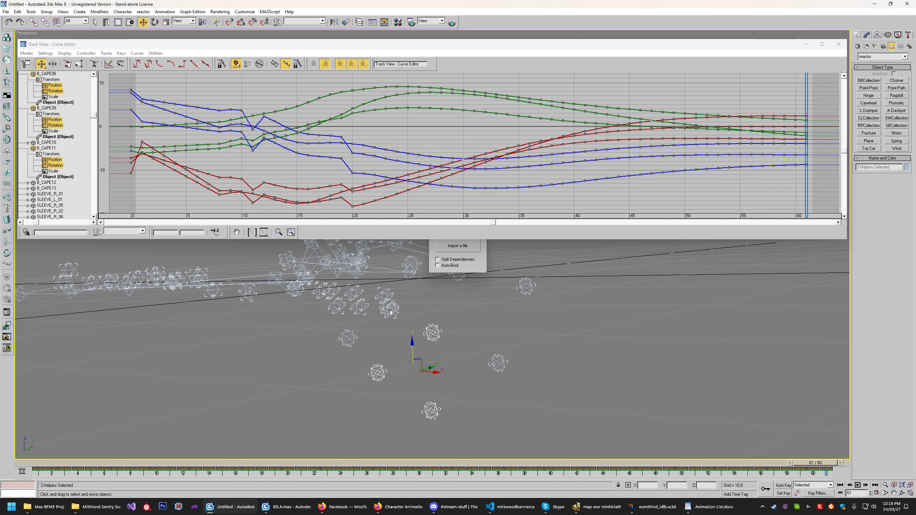
- Close the W3D Importer, and try viewing the cape curves in a maximized Curve Editor before restoring its size
left_click(469, 261)
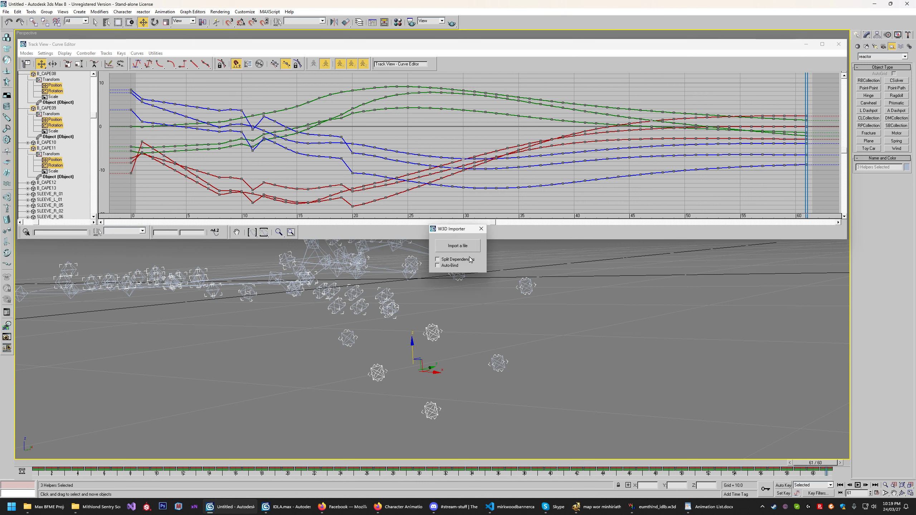
left_click(482, 228)
left_click_drag(375, 334, 455, 454)
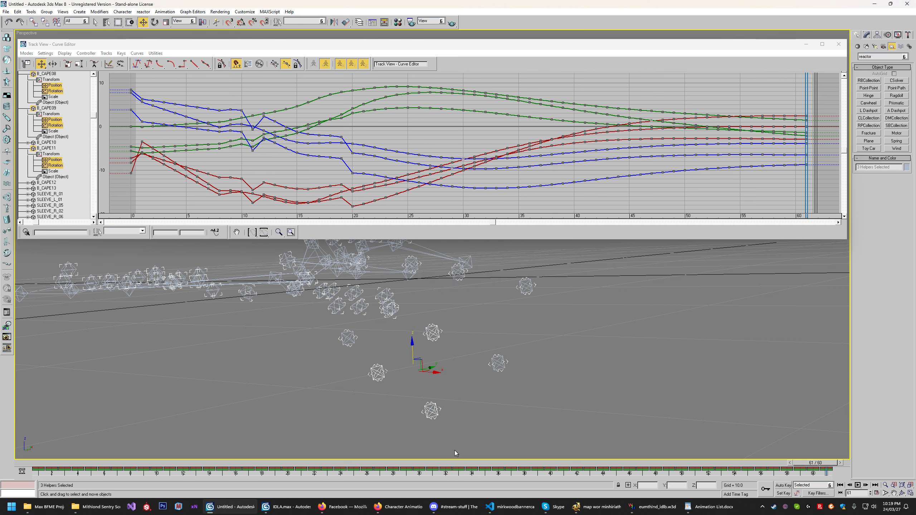
left_click(822, 44)
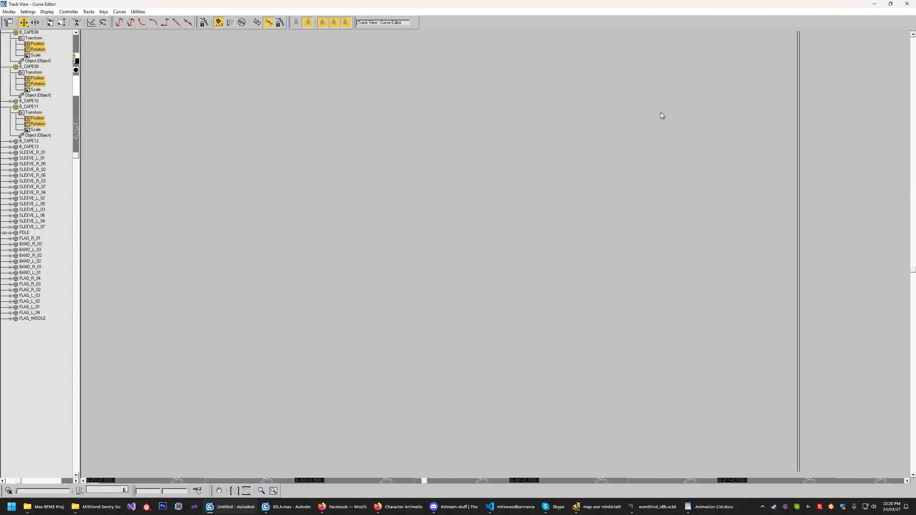
left_click(890, 4)
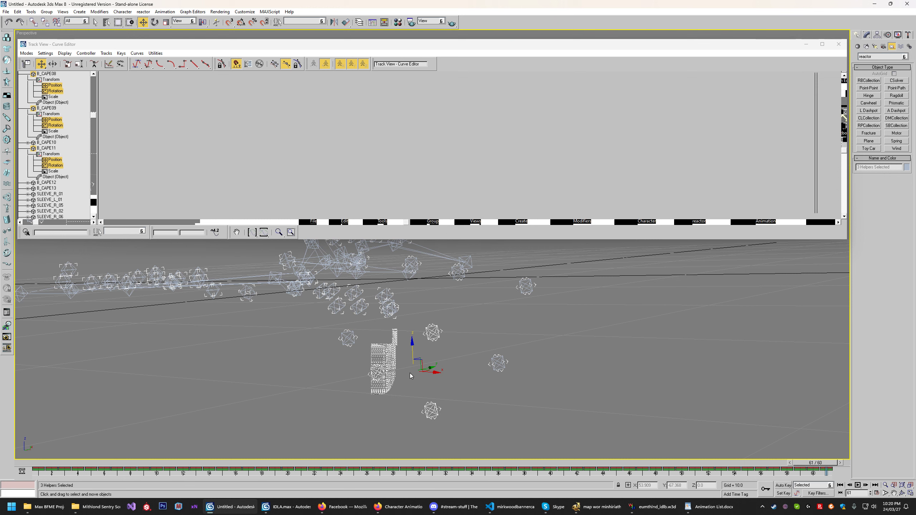
- Check the IDLA.max window, and try to close the untitled 3ds Max window
left_click(274, 506)
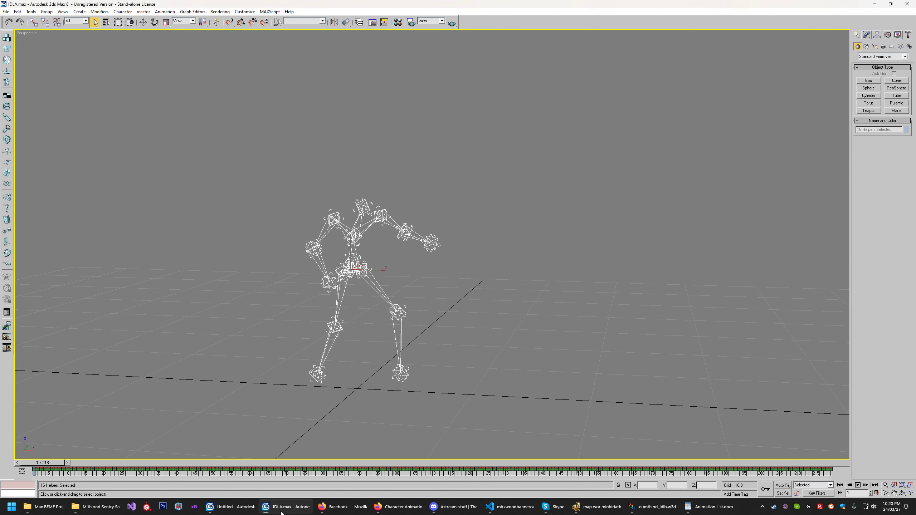
left_click(234, 507)
right_click(235, 511)
left_click(228, 488)
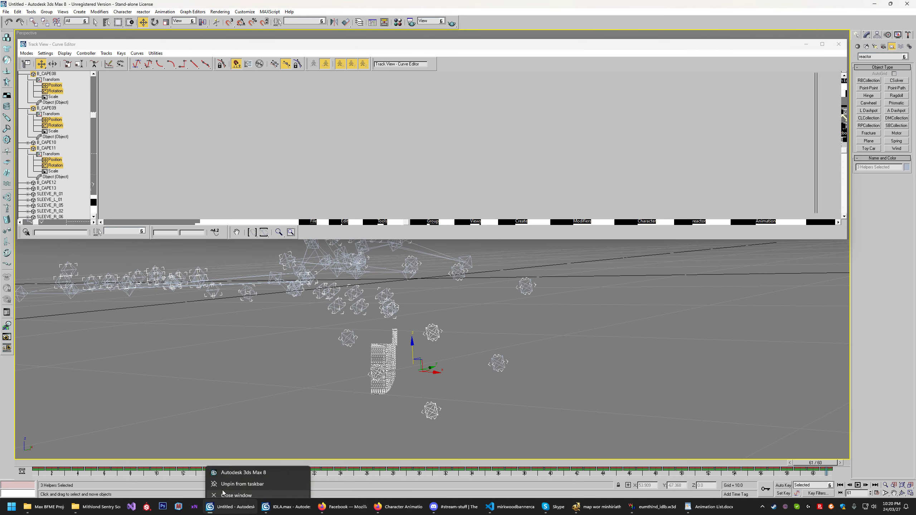
left_click(240, 509)
left_click(239, 509)
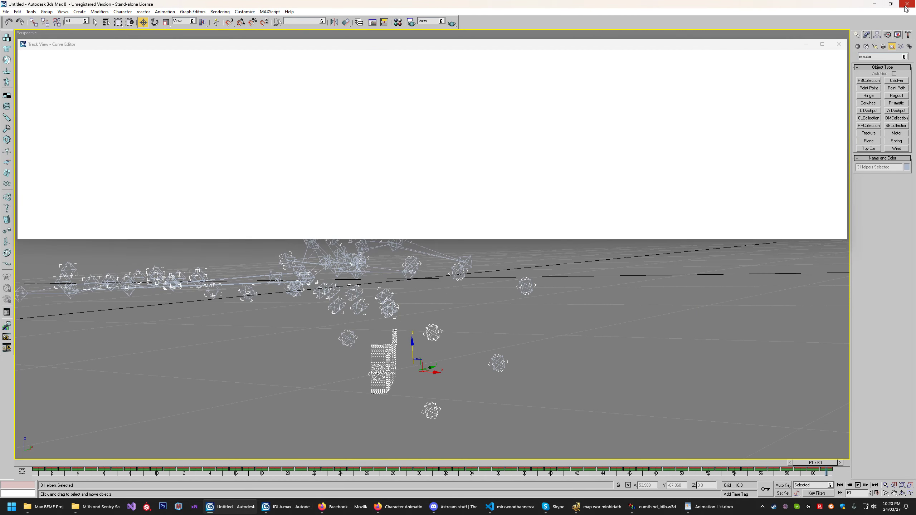
- Switch to the IDLA.max window and delete all helpers of the skeleton in its scene
left_click(281, 507)
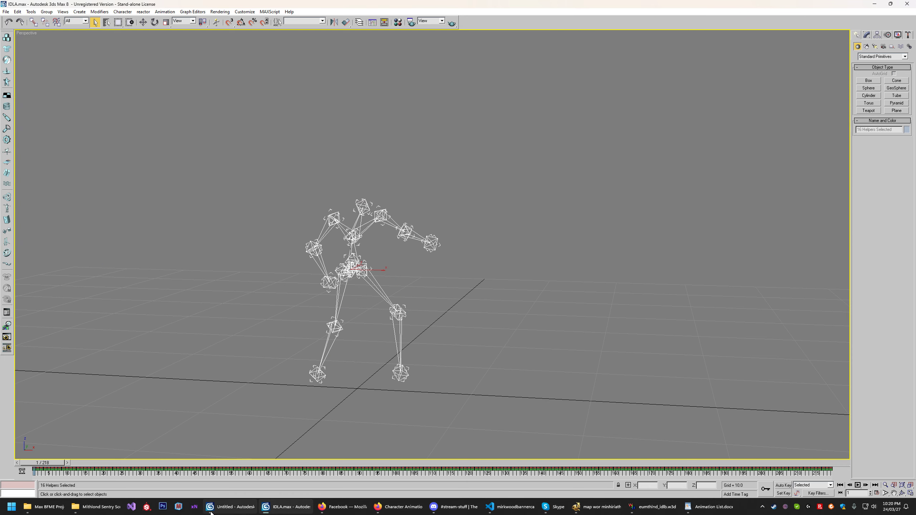
left_click(231, 507)
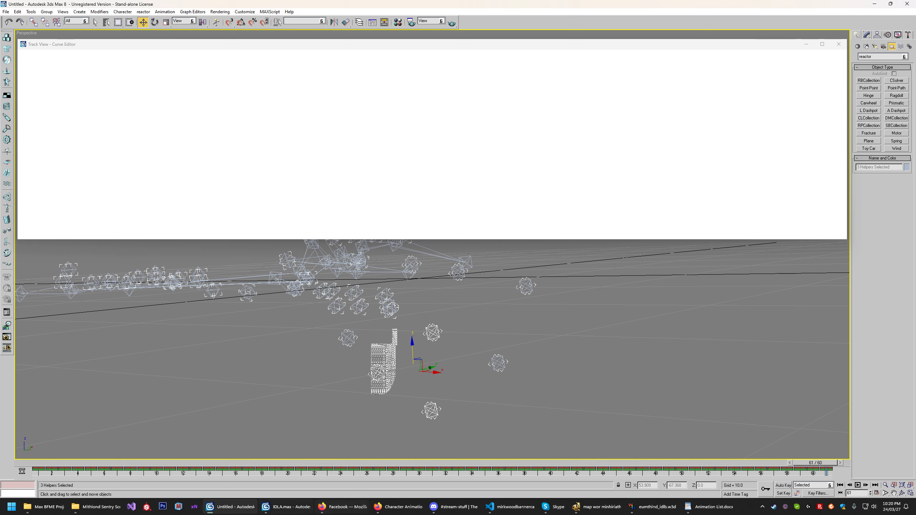
key("alt+Tab")
left_click(5, 11)
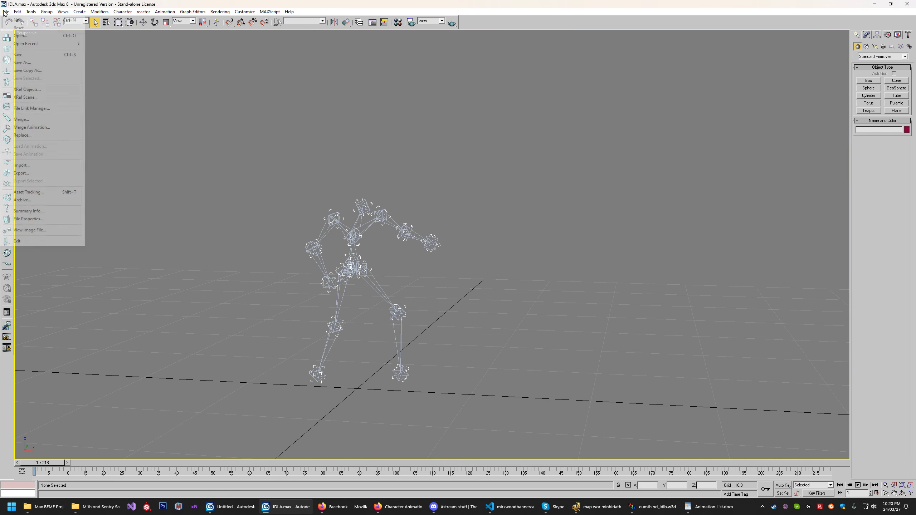
left_click(231, 130)
left_click_drag(231, 131, 497, 478)
key("Delete")
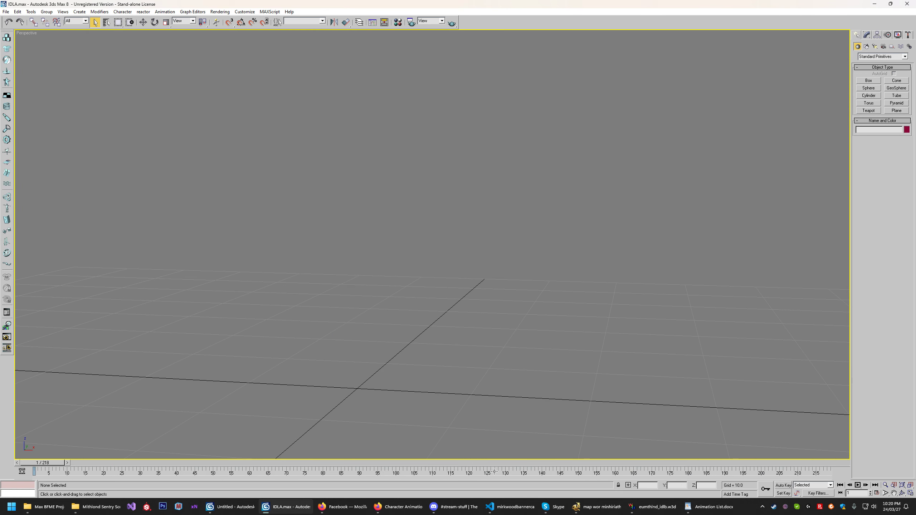
- Import the animation file wemirkban_idlb.W3D into the emptied scene
left_click(458, 246)
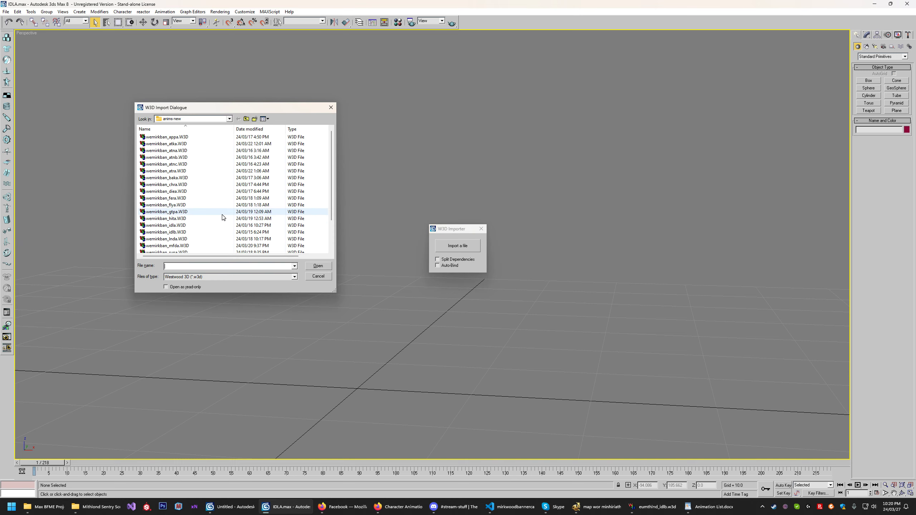
scroll(241, 206, "down", 2)
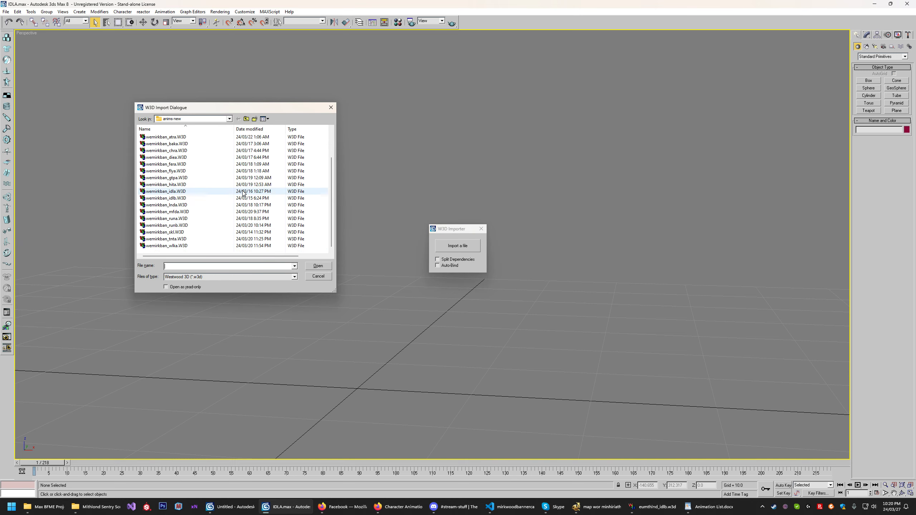
double_click(194, 199)
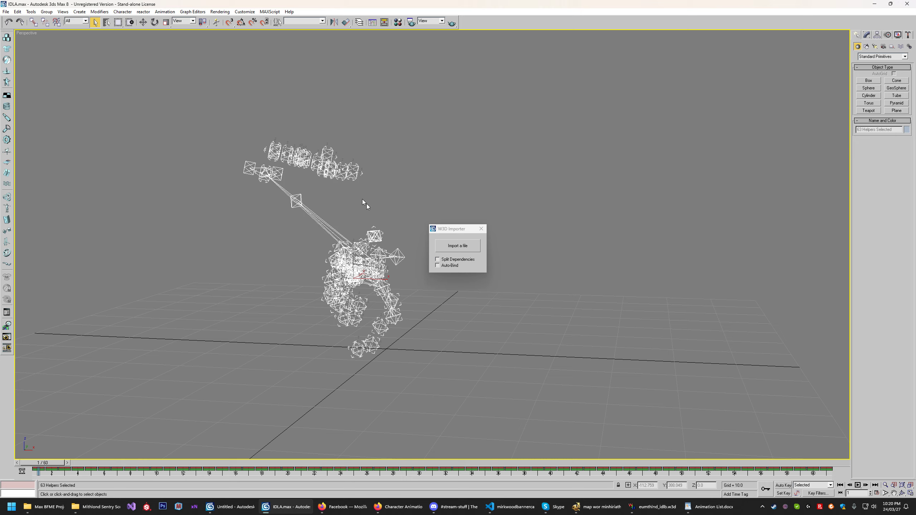
- At frame 60, select the lower cape helpers B_CAPE08, B_CAPE09 and B_CAPE11 and show their curves in a maximized Curve Editor
left_click(192, 11)
left_click(202, 19)
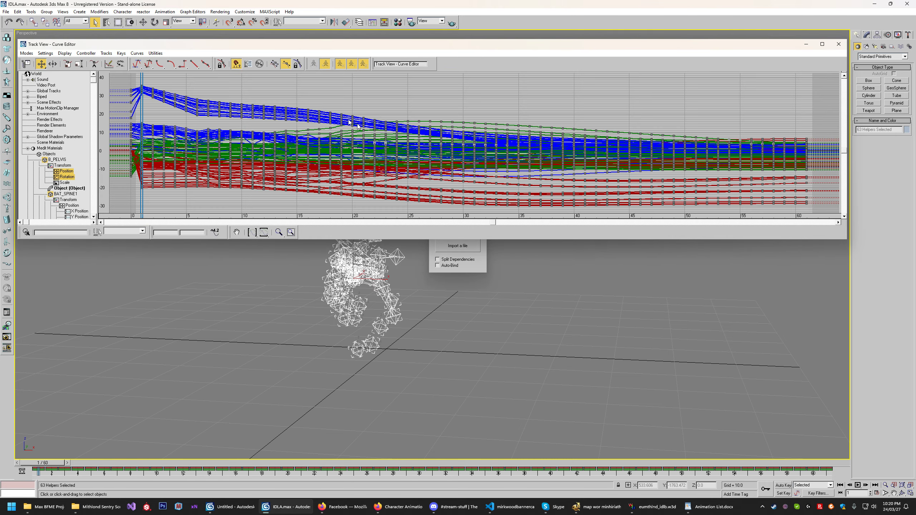
left_click(454, 360)
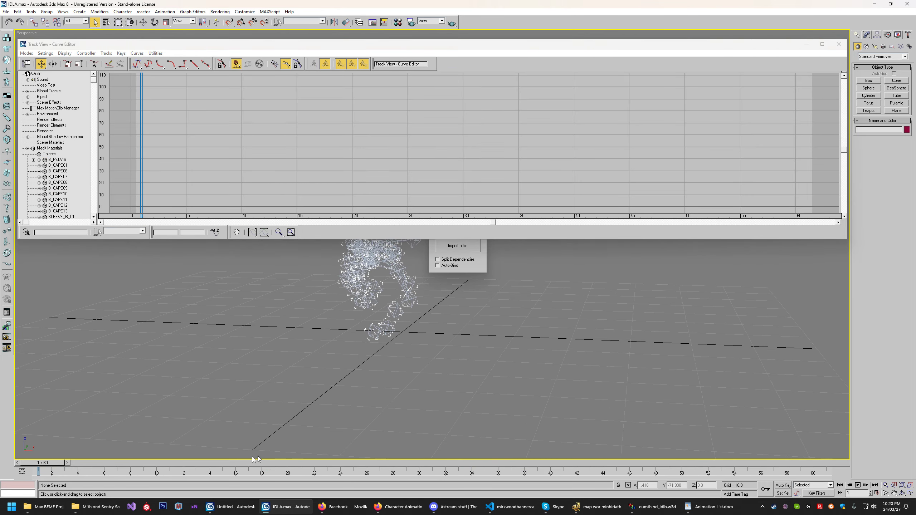
left_click_drag(42, 463, 788, 472)
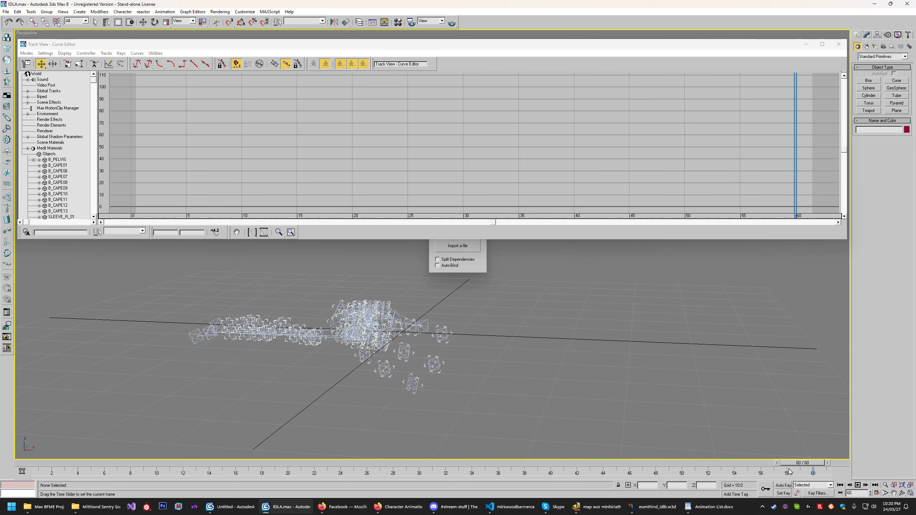
left_click_drag(387, 356, 413, 405)
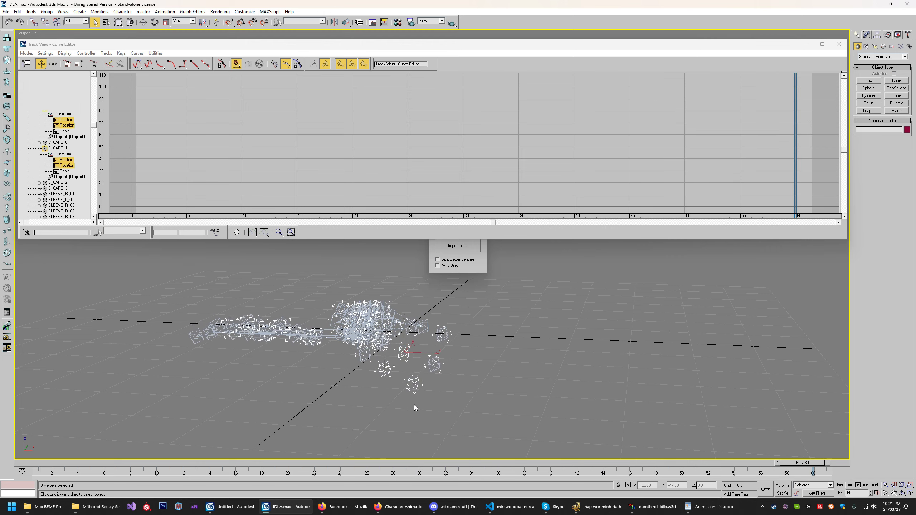
left_click(820, 45)
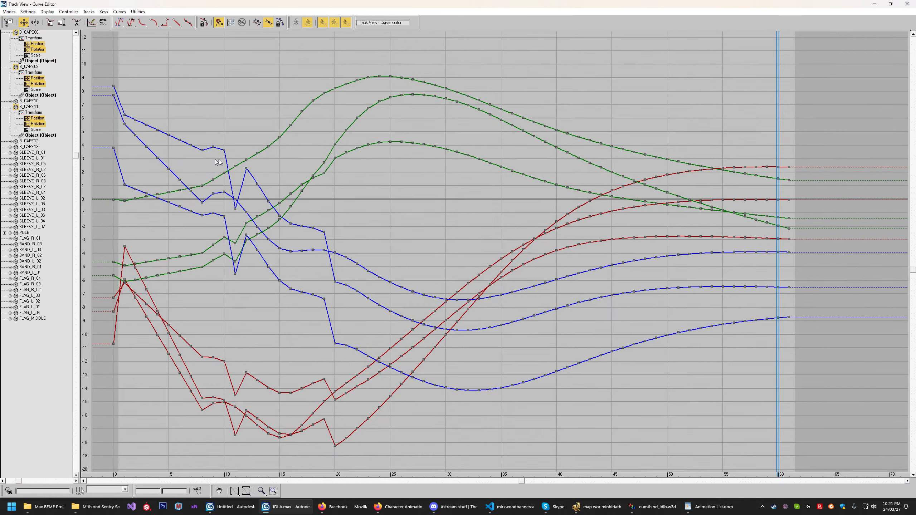
- Assign a Euler XYZ controller to B_CAPE08's rotation and display its X, Y and Z Rotation curves
left_click_drag(76, 156, 83, 113)
left_click(38, 89)
right_click(38, 90)
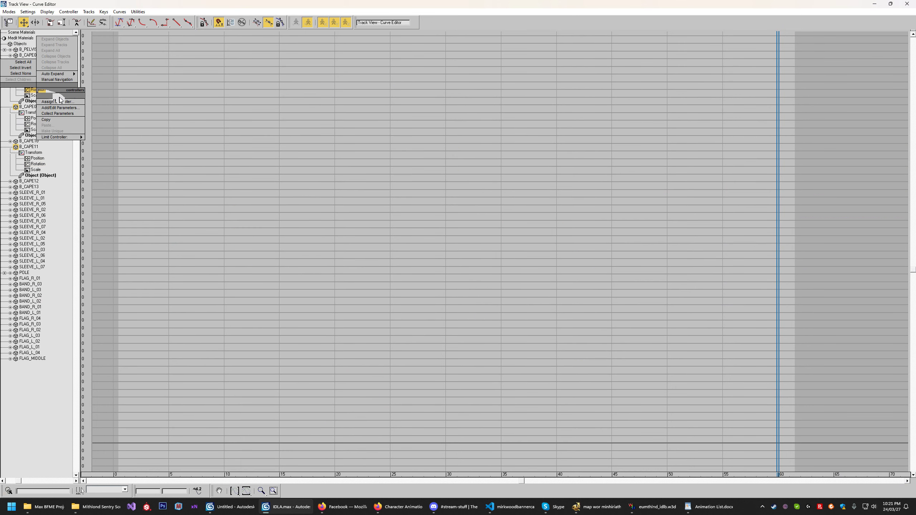
left_click(60, 104)
double_click(433, 217)
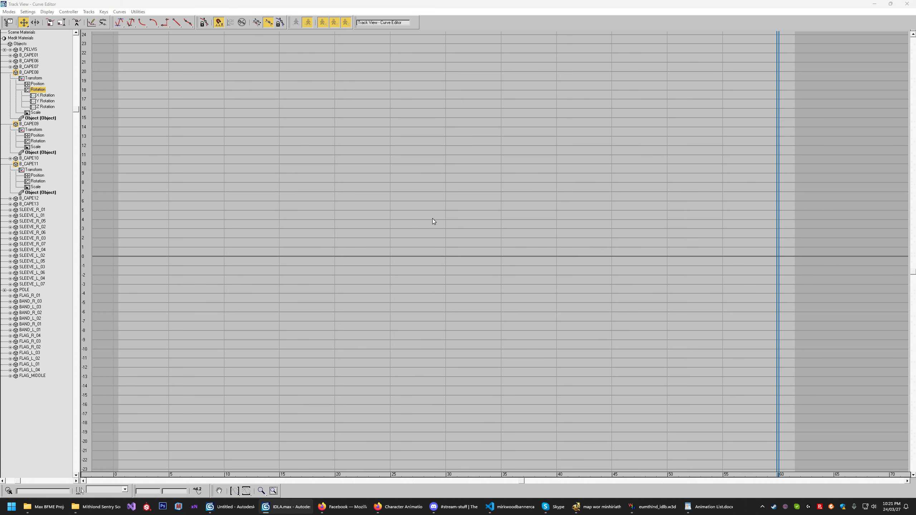
left_click(47, 96)
left_click(47, 107, "shift")
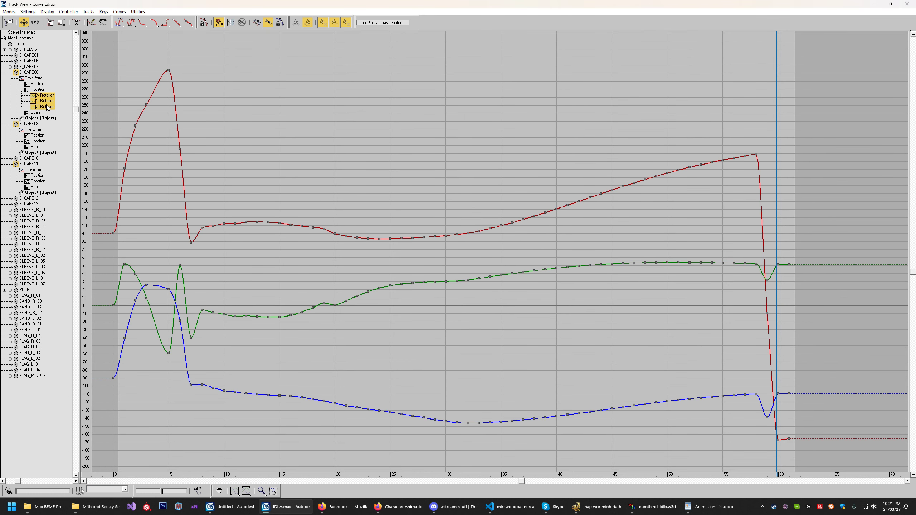
- Delete B_CAPE08's rotation keys at frame 59 and raise its last X Rotation keys to about 193 to continue the curve smoothly
middle_click_drag(782, 301, 745, 248)
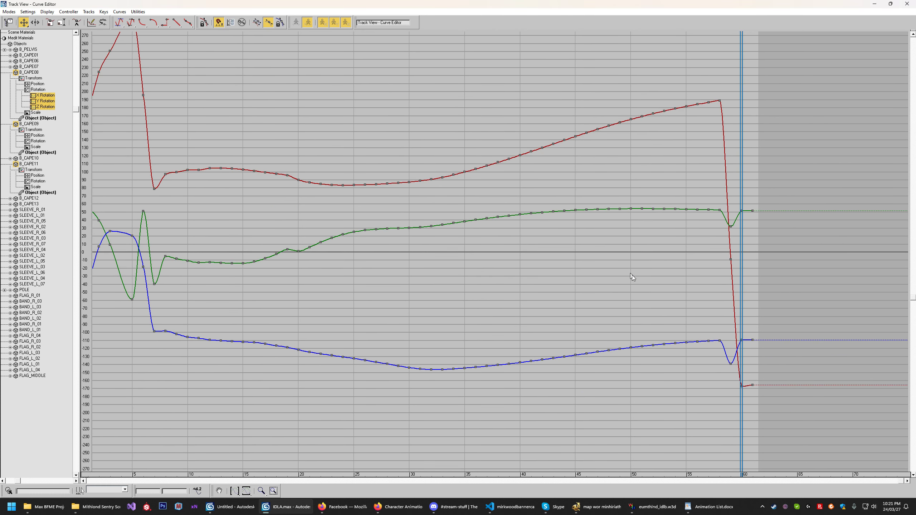
middle_click_drag(176, 263, 245, 184)
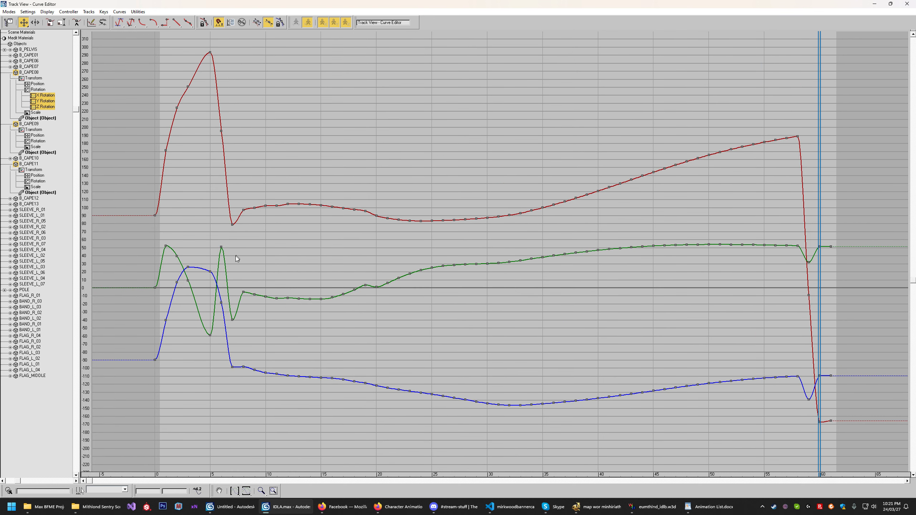
middle_click_drag(798, 309, 609, 291)
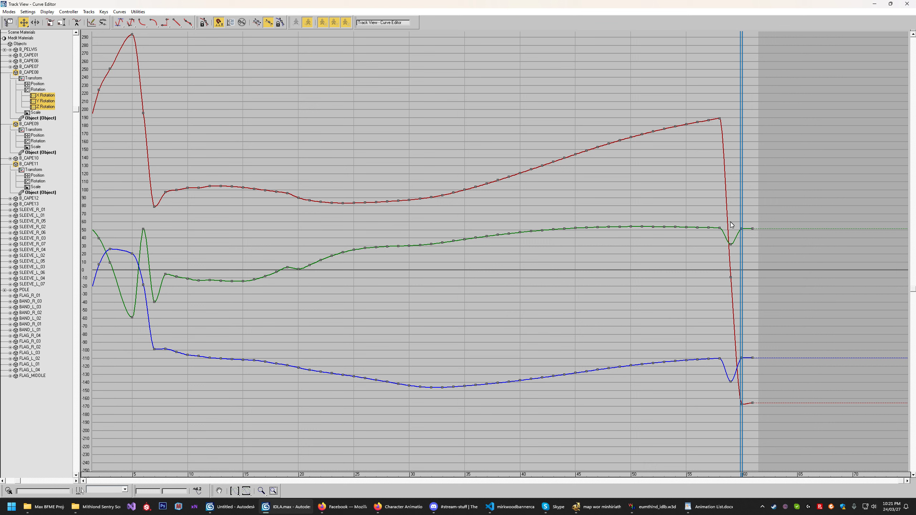
left_click_drag(736, 417, 729, 220)
key("Delete")
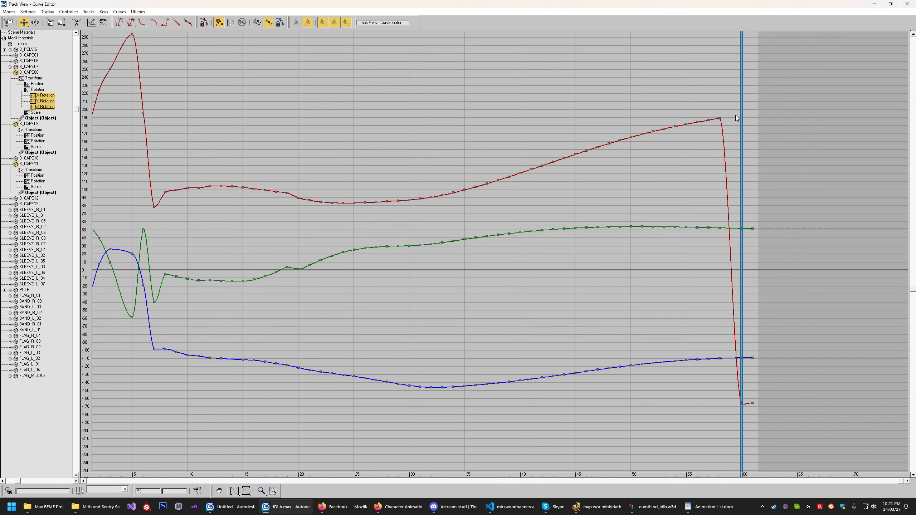
left_click_drag(722, 394, 741, 116)
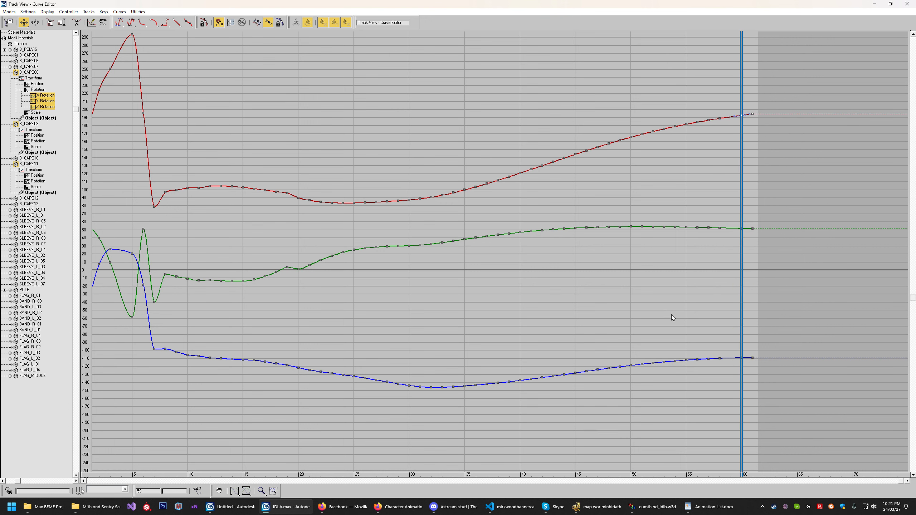
- Delete B_CAPE08's Y Rotation key at frame 7 and close the Curve Editor
middle_click_drag(396, 282, 473, 326)
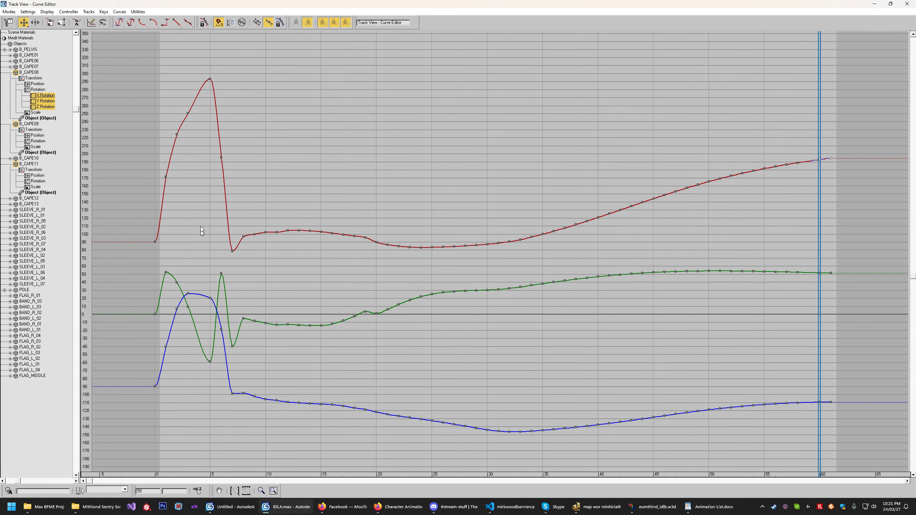
left_click(233, 346)
key("Delete")
left_click(907, 7)
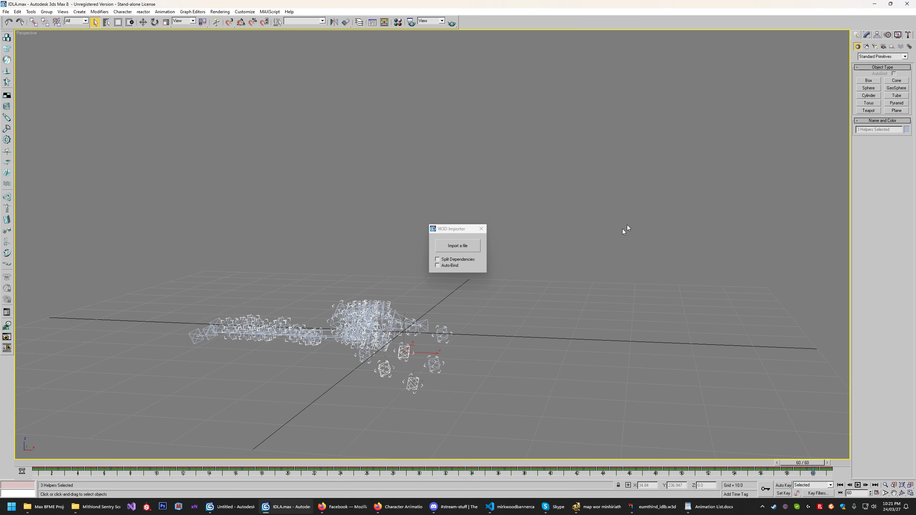
- Select cape helper B_CAPE09 and scrub between frames 59 and 60 to check the end of the cape motion
scroll(525, 338, "down", 2)
scroll(519, 343, "up", 4)
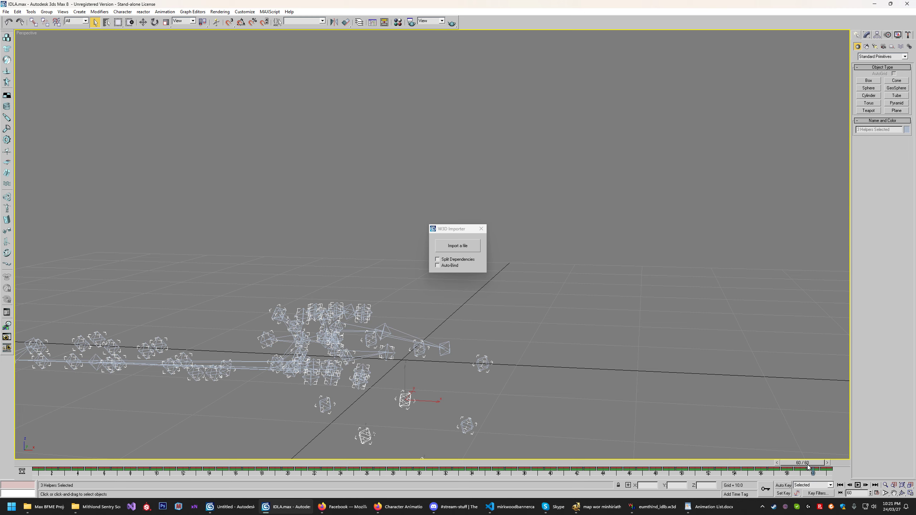
mouse_move(805, 465)
left_mouse_down()
mouse_move(705, 462)
mouse_move(830, 466)
mouse_move(805, 468)
left_mouse_up()
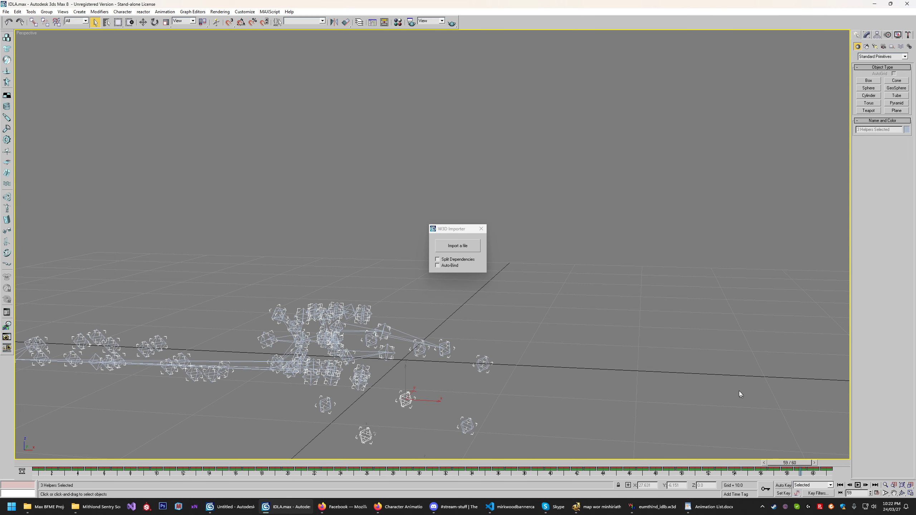
middle_click_drag(738, 391, 739, 337)
left_click(564, 349)
left_click(406, 347)
left_click_drag(780, 469, 817, 477)
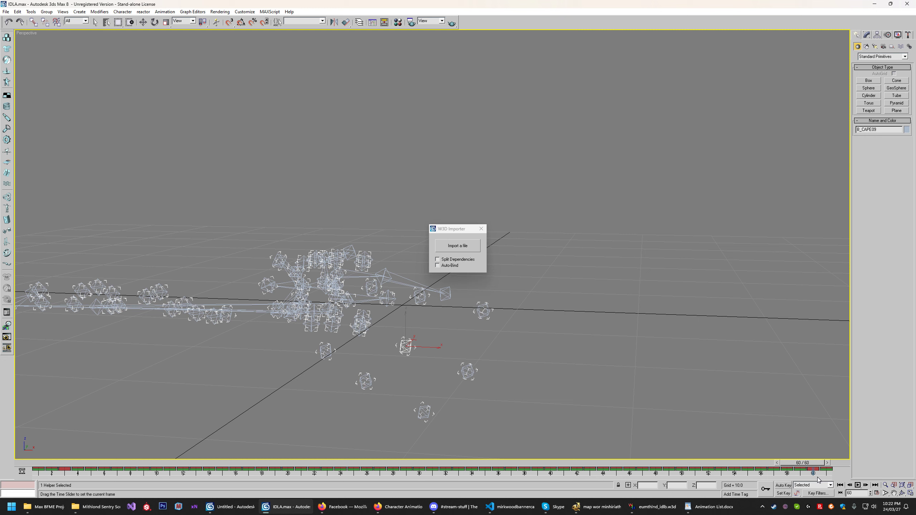
- Examine the curves of B_CAPE09 and B_CAPE08 in the Curve Editor while scrubbing between frames 58 and 61
left_click(192, 12)
left_click(215, 20)
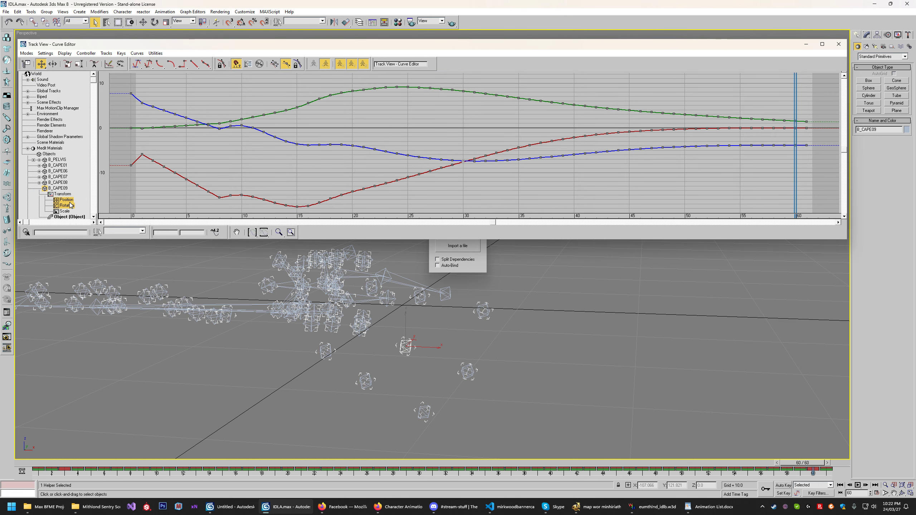
left_click(365, 380)
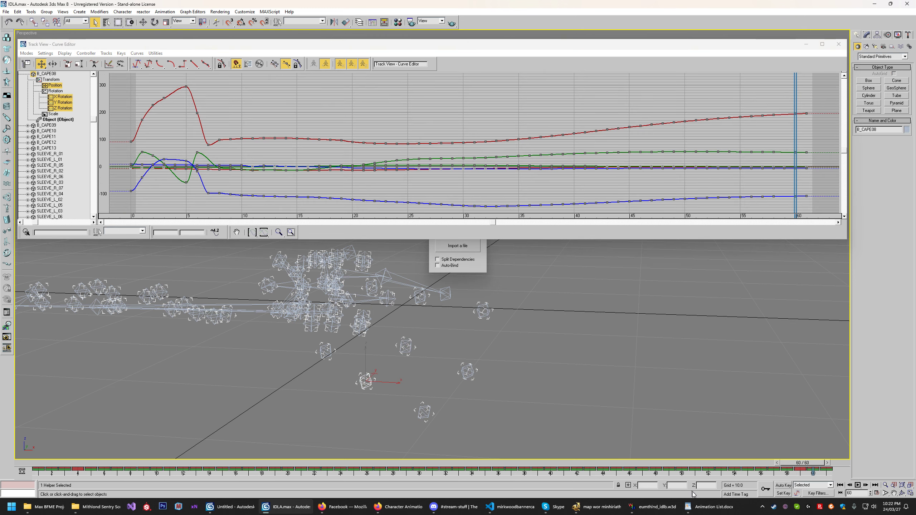
left_click_drag(804, 468, 776, 465)
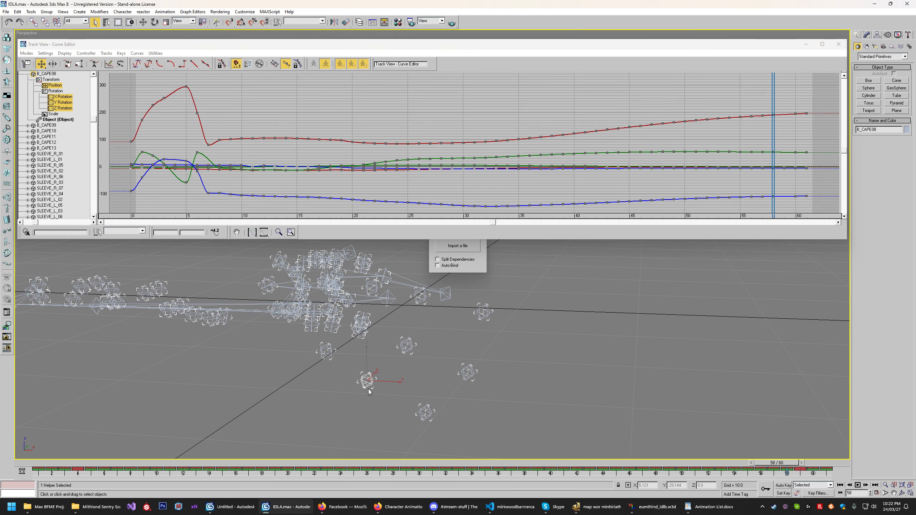
left_click_drag(782, 465, 820, 469)
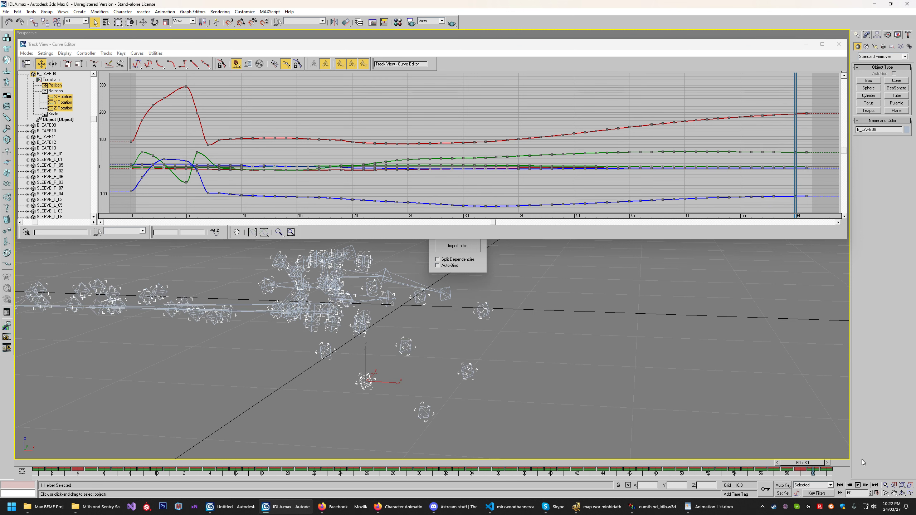
left_click_drag(802, 462, 830, 474)
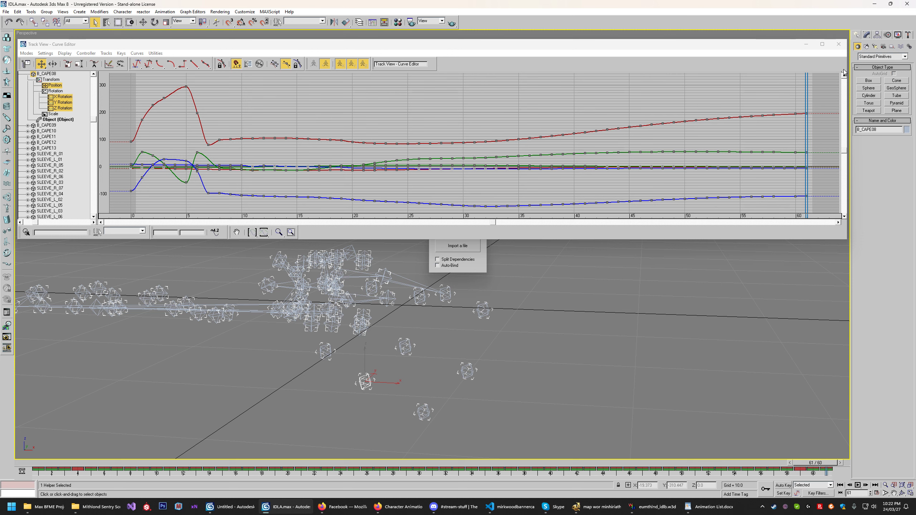
- Close the Curve Editor and the W3D Importer, leaving no helper selected
left_click(839, 44)
left_click(732, 278)
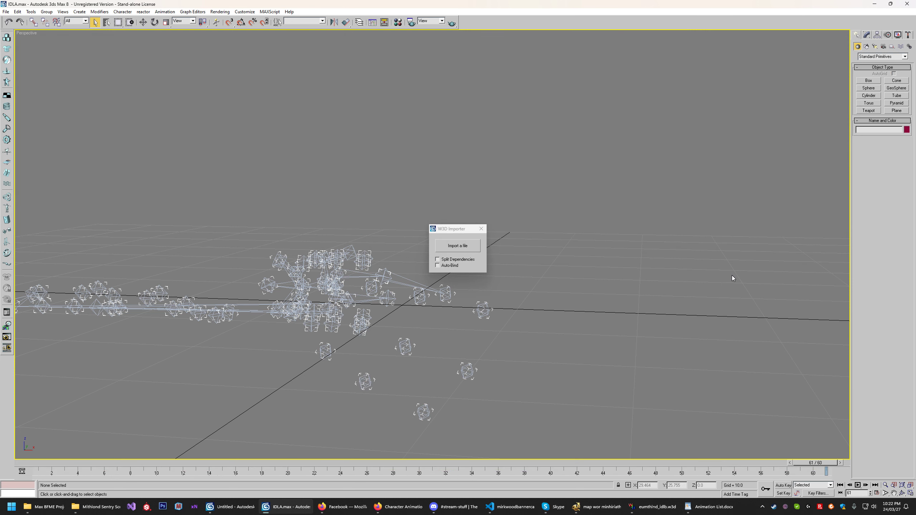
left_click(481, 229)
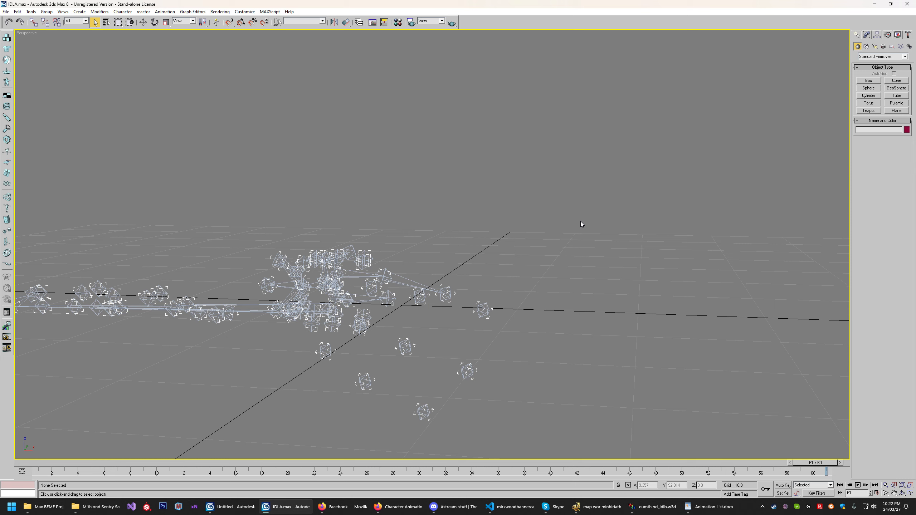
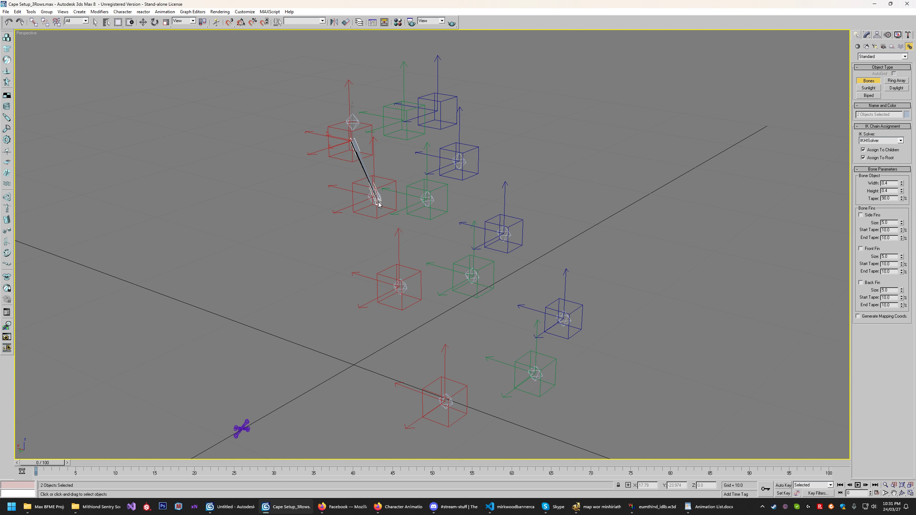
- Redraw the bone chain with snapping on, following the red point helpers from Point10 down to Point13, with an IKHISolver chain
right_click(321, 176)
key("s")
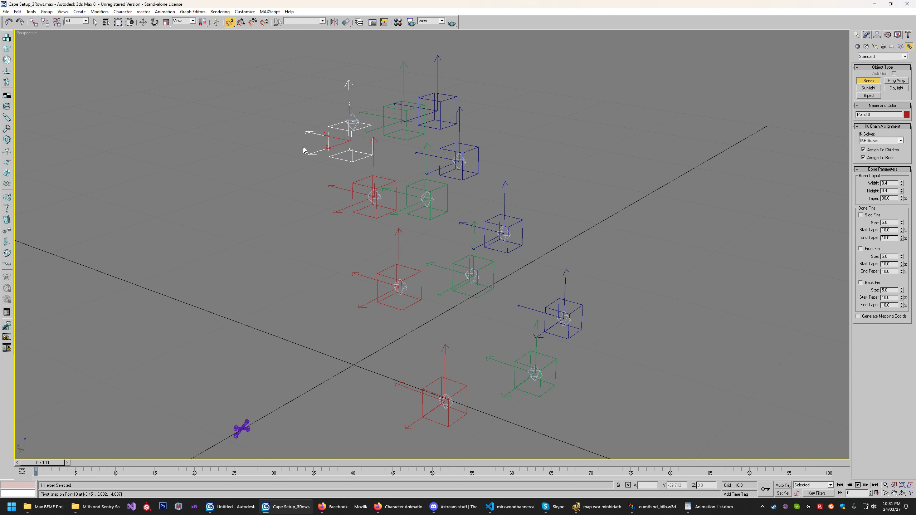
left_click(349, 143)
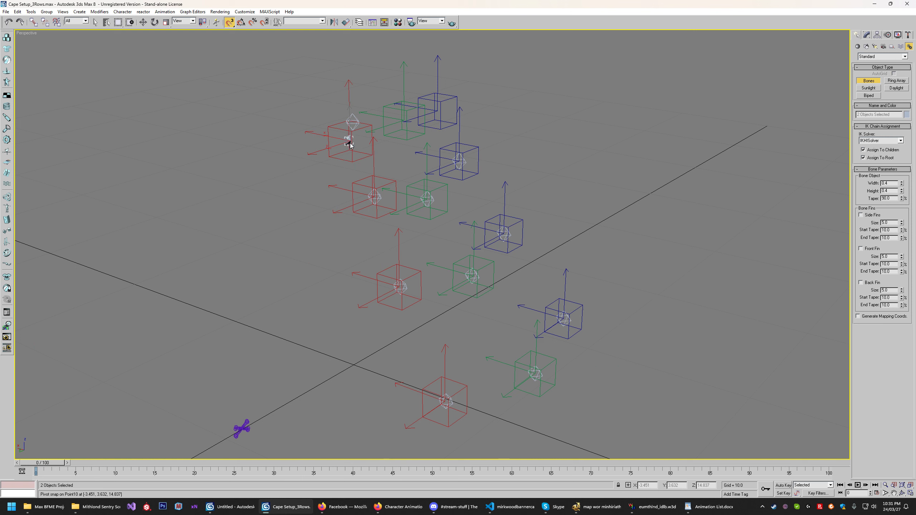
left_click(377, 204)
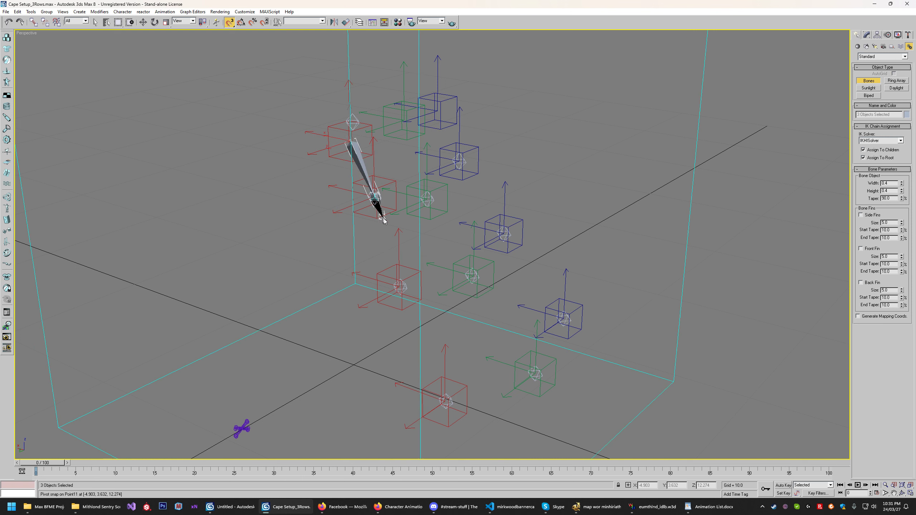
left_click(403, 292)
left_click(445, 404)
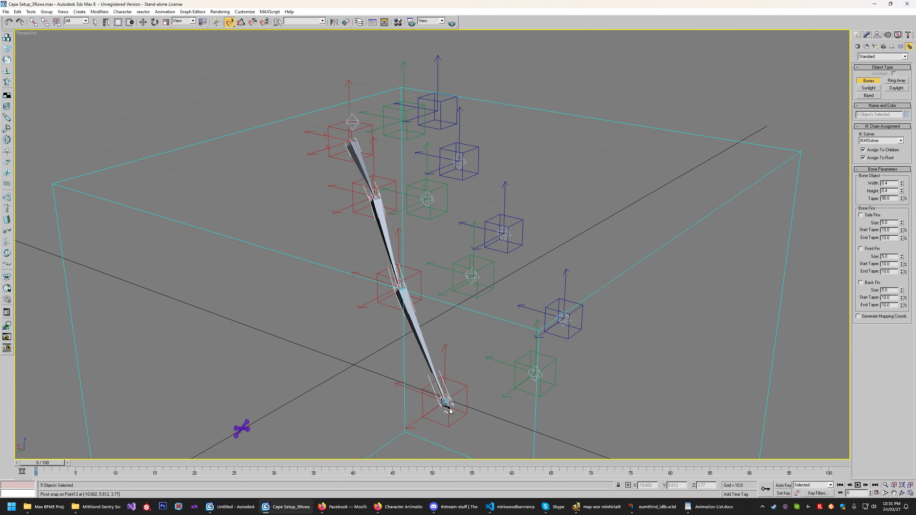
left_click(501, 406)
right_click(518, 426)
- Remove the bone chain drawn along the red point helpers and set the bones' IK solver to SplineIKSolver
middle_click_drag(547, 371, 528, 357)
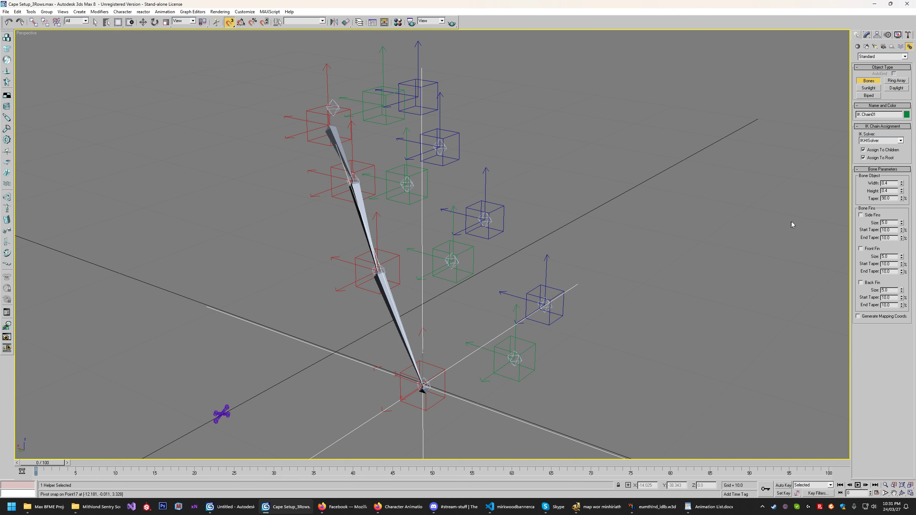
left_click(889, 139)
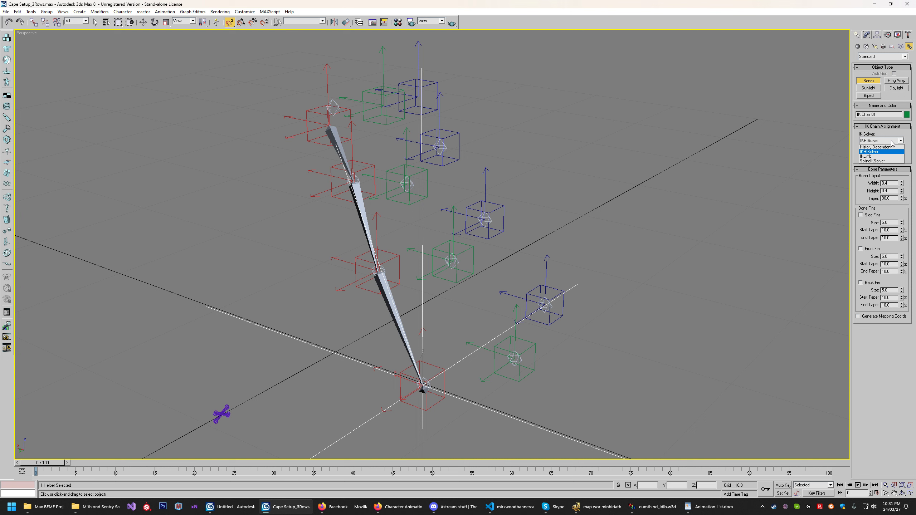
left_click(890, 141)
middle_click_drag(606, 216, 615, 216)
key("Delete")
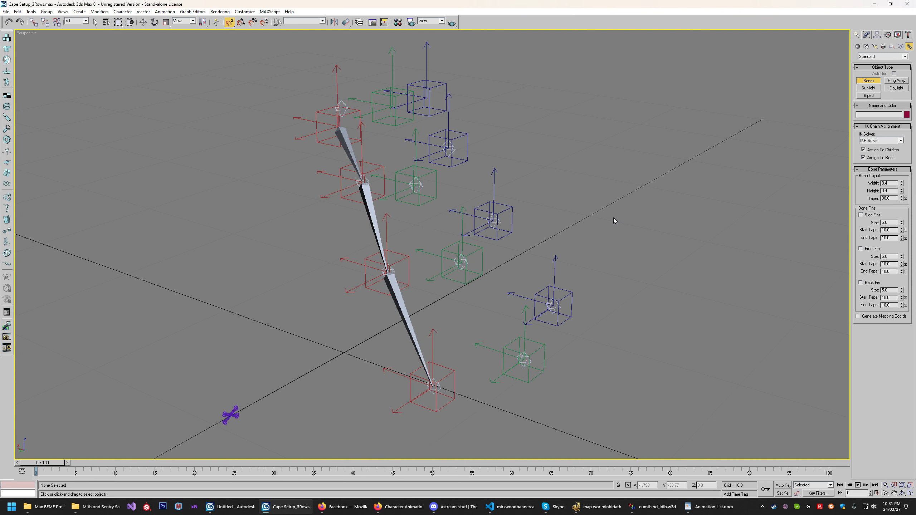
key("ctrl+z")
left_click(889, 141)
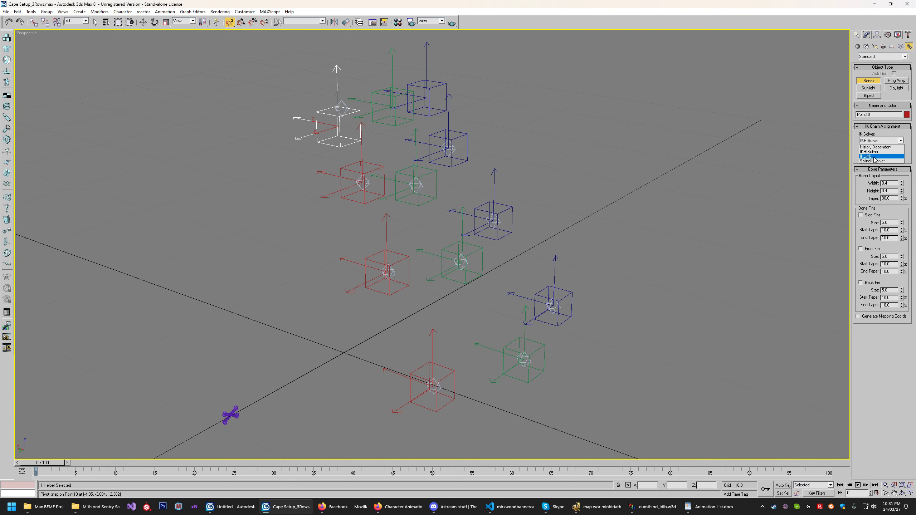
left_click(874, 161)
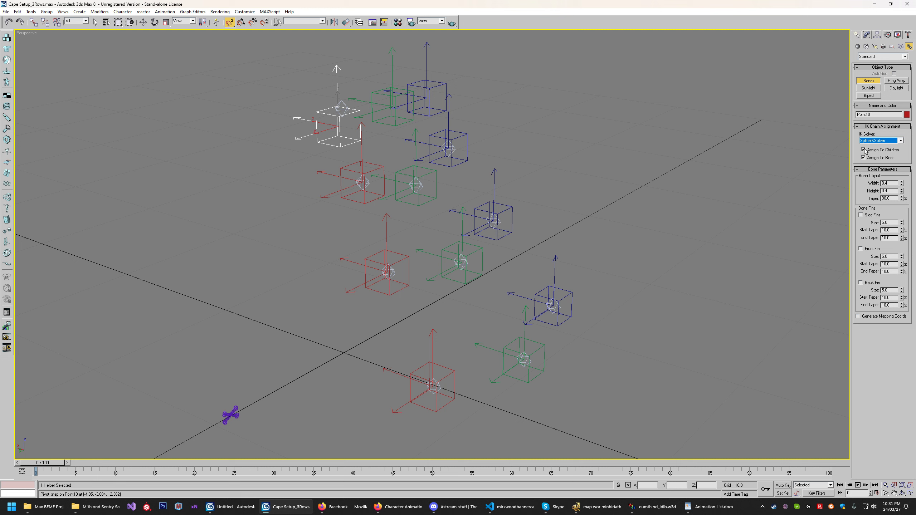
- Try drawing a SplineIKSolver bone chain from Point10 down to Point13 with Generate Mapping Coords enabled and default spline options
left_click(858, 316)
left_click(338, 124)
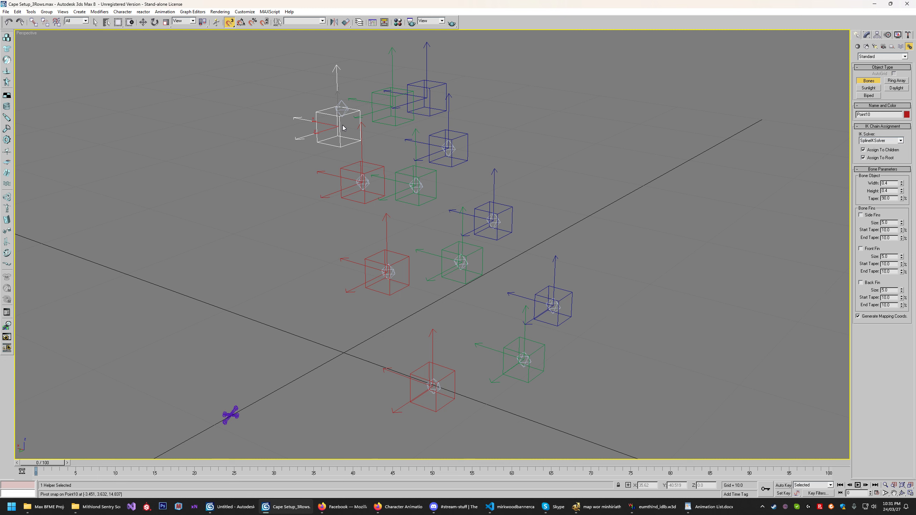
left_click(366, 192)
left_click(386, 274)
left_click(444, 387)
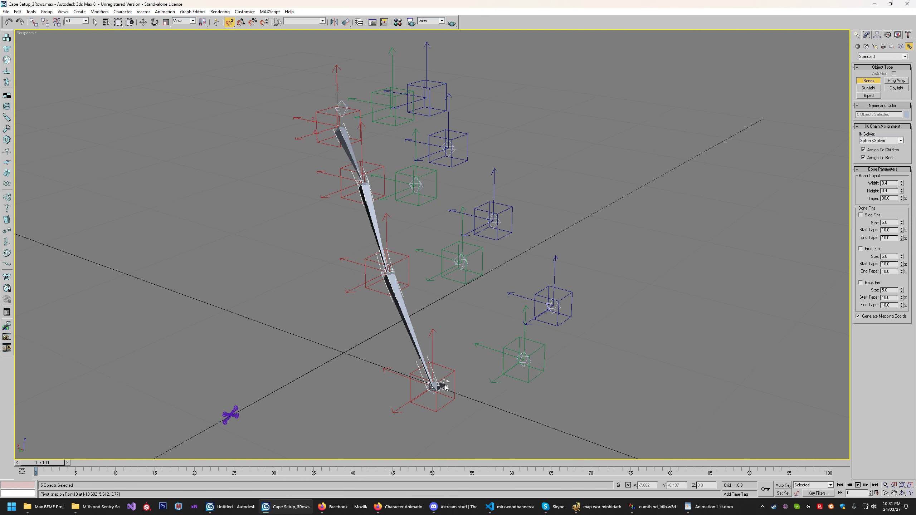
right_click(446, 387)
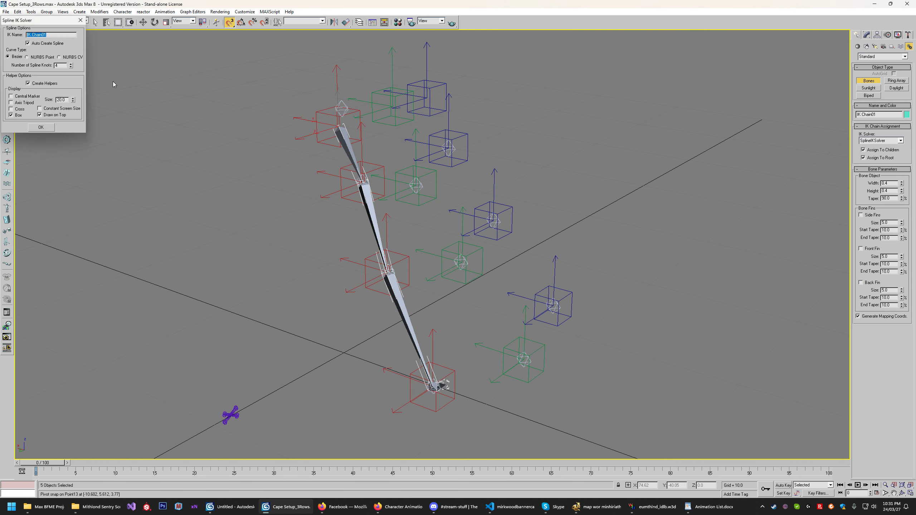
key("Return")
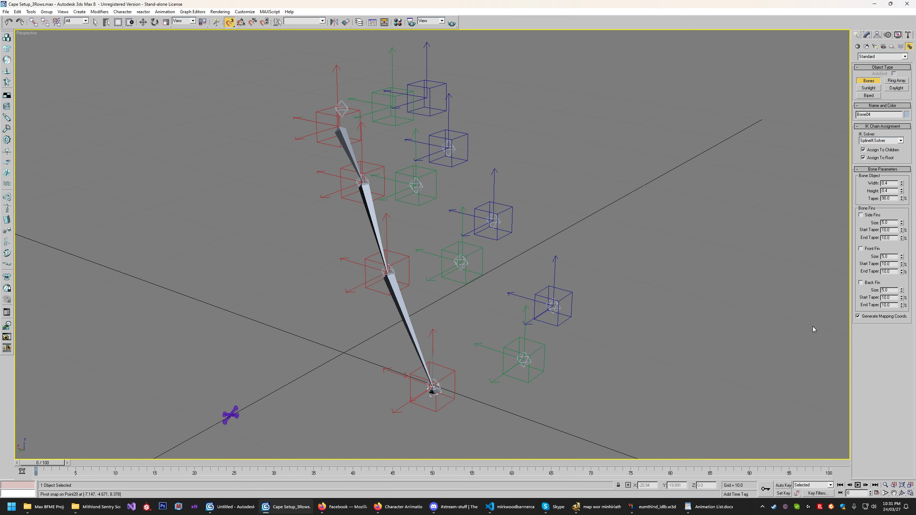
- Undo the red row's spline IK bone chain and turn off Generate Mapping Coords
mouse_move(813, 328)
middle_mouse_down()
mouse_move(803, 327)
mouse_move(824, 341)
middle_mouse_up()
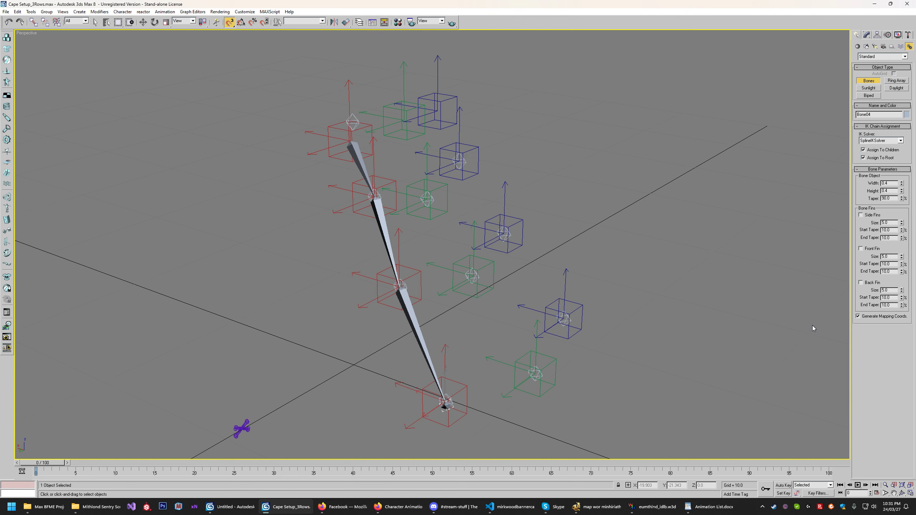
key("ctrl+z")
key("ctrl+z")
key("ctrl+z")
left_click(863, 316)
left_click(858, 317)
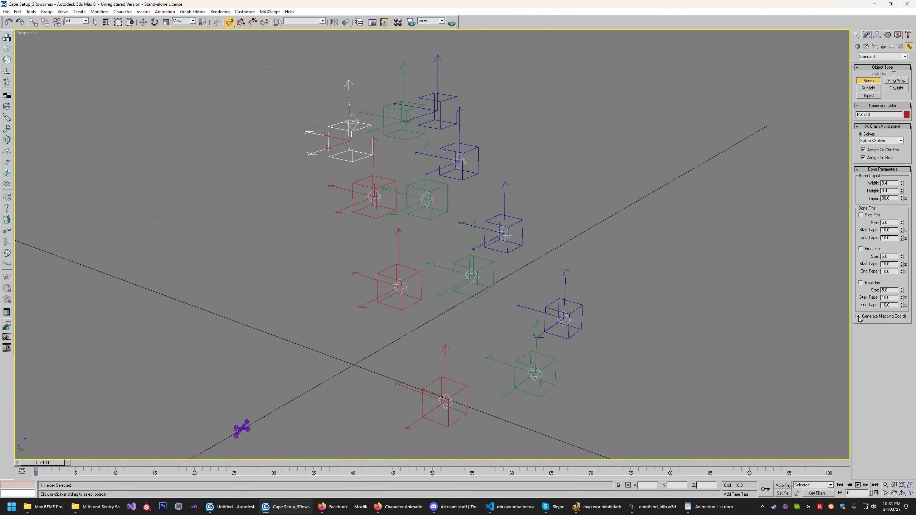
left_click(859, 317)
- Draw a snapped bone chain through the red point helpers from Point10 to Point13, ending in a short tip bone
left_click(350, 140)
left_click(374, 197)
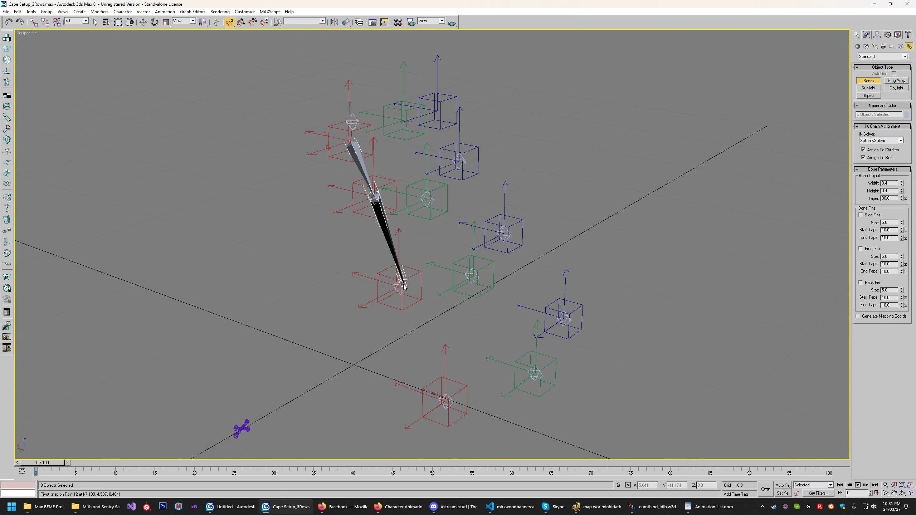
left_click(403, 286)
left_click(447, 400)
left_click(483, 415)
right_click(483, 416)
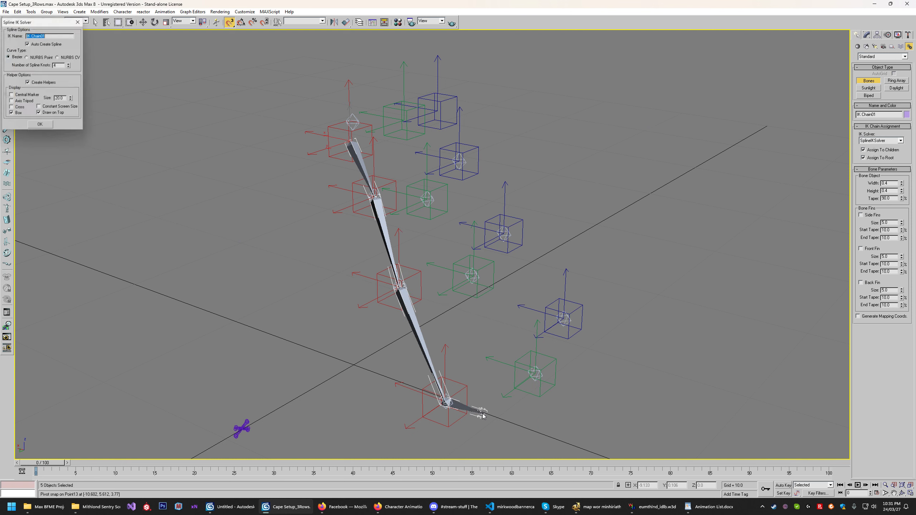
- Reduce the helper size in the red chain's Spline IK options and create the solver with a four-knot Bezier spline
left_click_drag(41, 22, 579, 228)
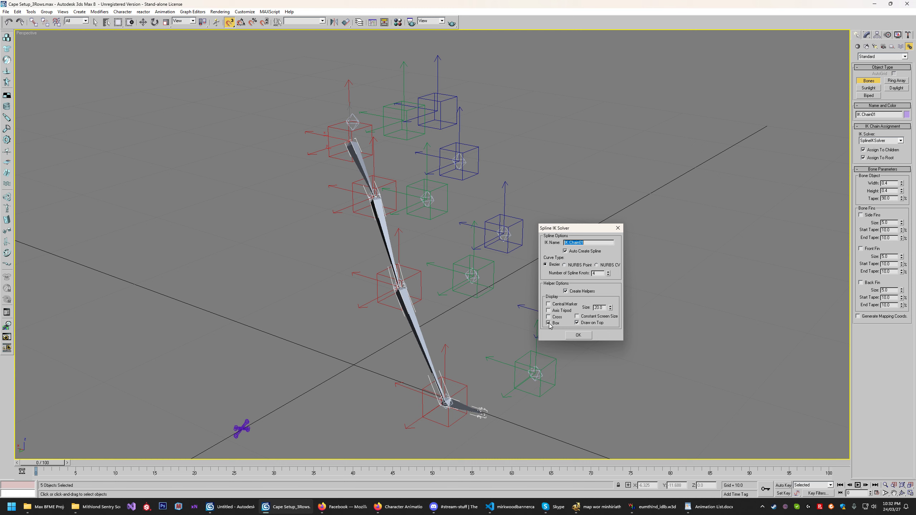
left_click_drag(603, 308, 553, 309)
type("0")
left_click(579, 334)
- Select the small spline IK helper at the top of the red row's bone chain
scroll(488, 262, "up", 5)
middle_click_drag(489, 262, 482, 220, "alt")
scroll(482, 220, "up", 8)
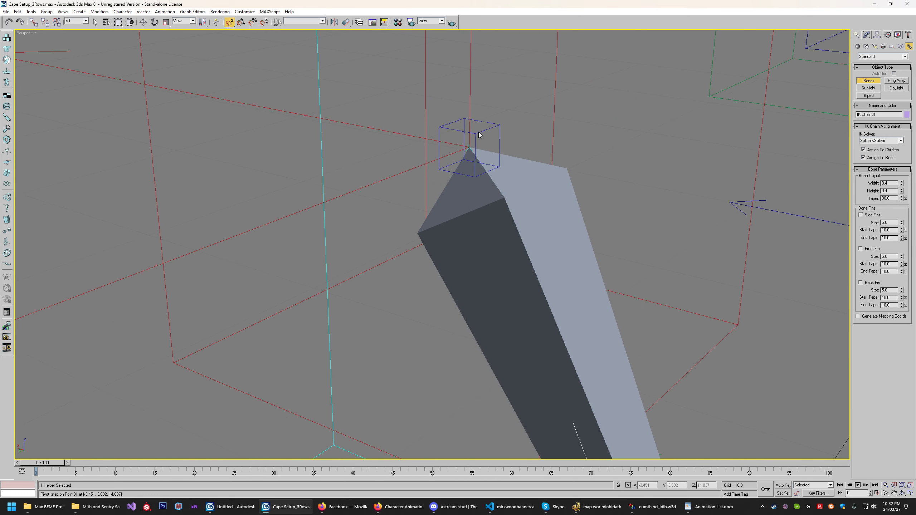
key("e")
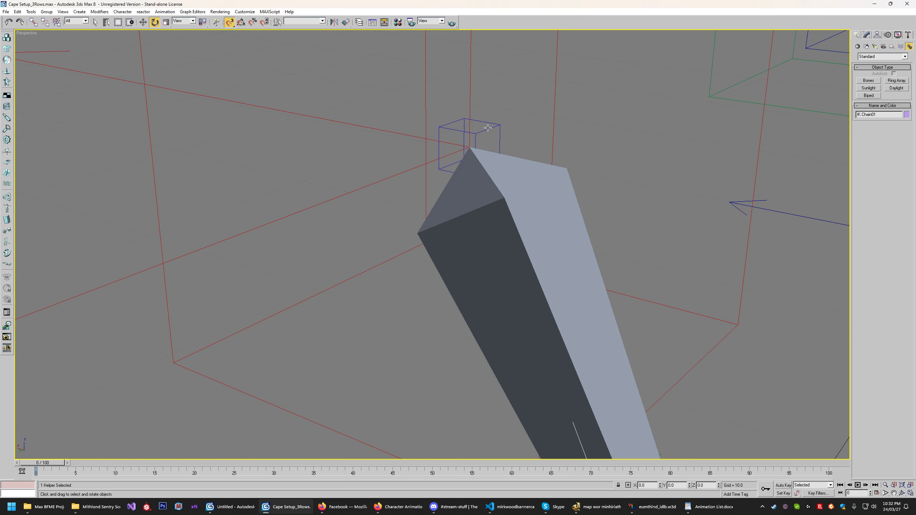
left_click(495, 129)
left_click(489, 128)
scroll(490, 130, "down", 7)
middle_click_drag(556, 229, 540, 179)
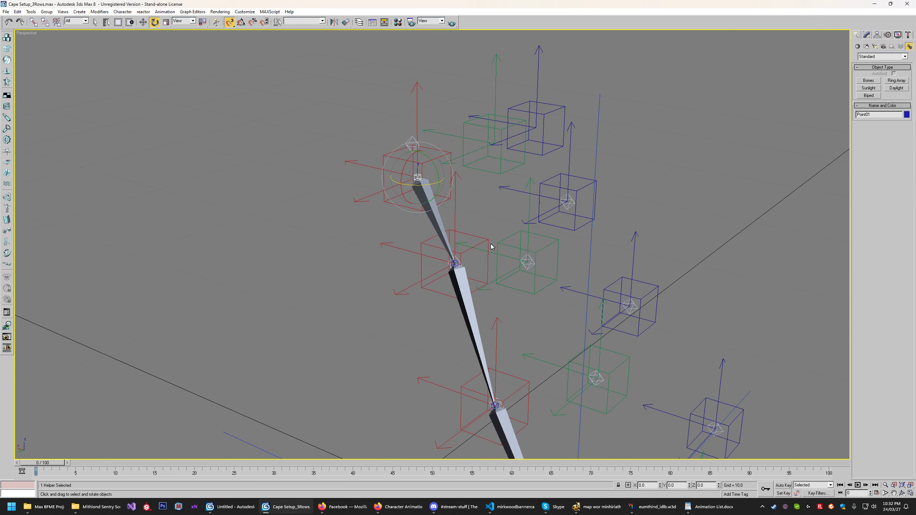
middle_click_drag(492, 248, 493, 201)
middle_click_drag(441, 134, 455, 193)
- Turn off snapping, try moving the top spline IK helper along Y to 3.345, and undo the move
key("w")
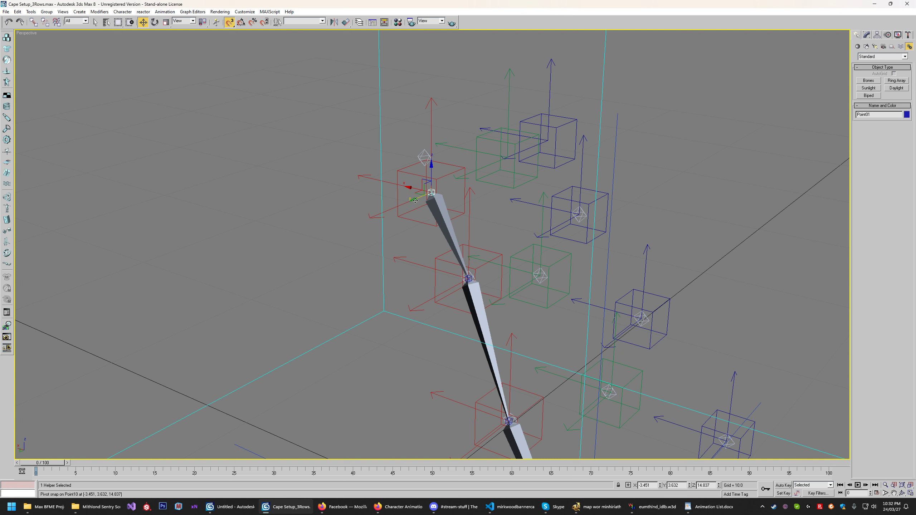
key("s")
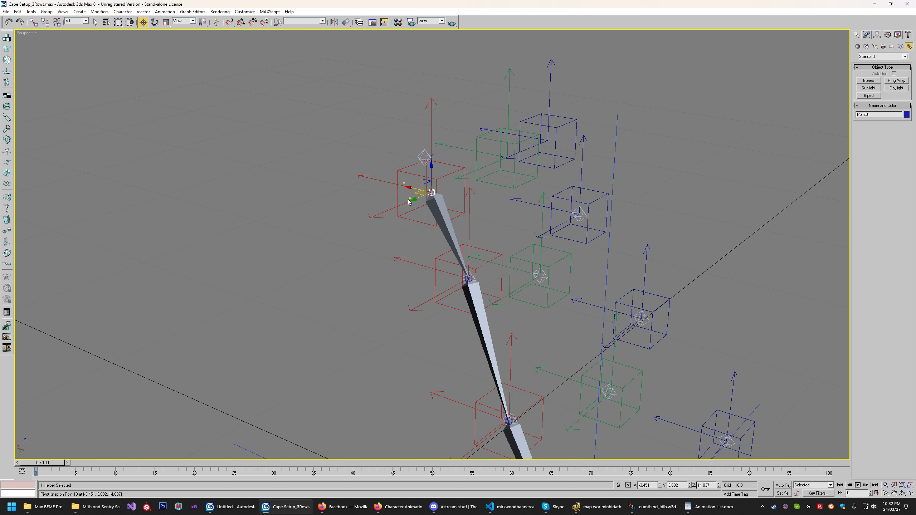
left_click_drag(408, 201, 375, 211)
scroll(565, 317, "down", 3)
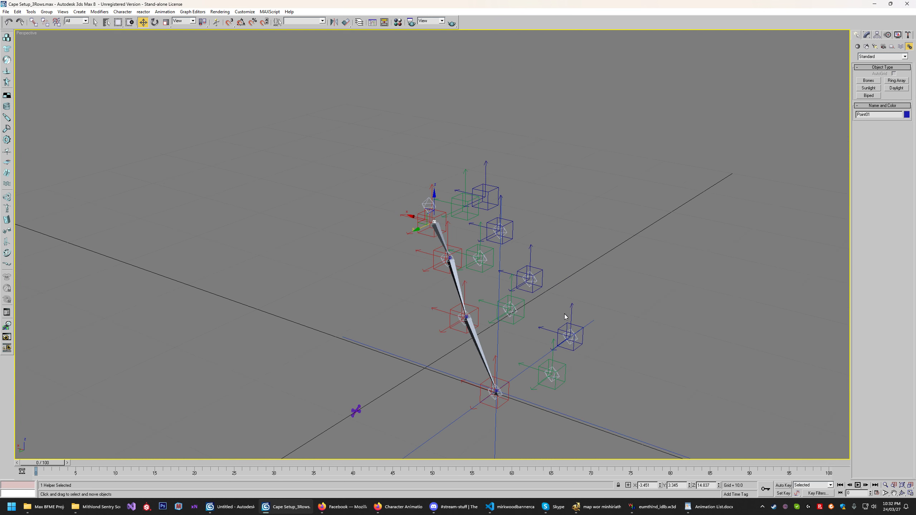
scroll(541, 289, "up", 3)
key("ctrl+z")
- Try moving the red chain's third spline IK helper along Y to about 8.33, and undo the move
scroll(465, 275, "up", 4)
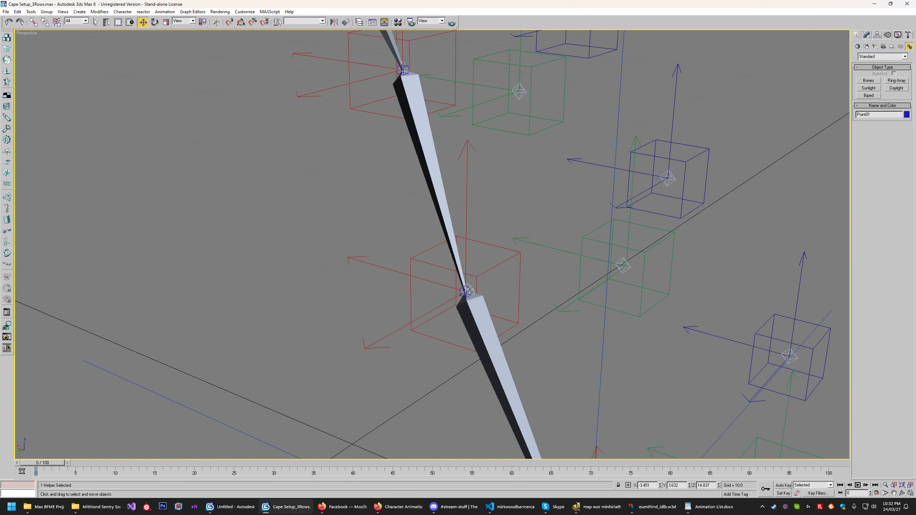
left_click(468, 290)
left_click_drag(449, 301, 318, 374)
scroll(545, 315, "down", 5)
middle_click_drag(545, 315, 505, 323)
scroll(548, 305, "up", 2)
scroll(530, 304, "up", 3)
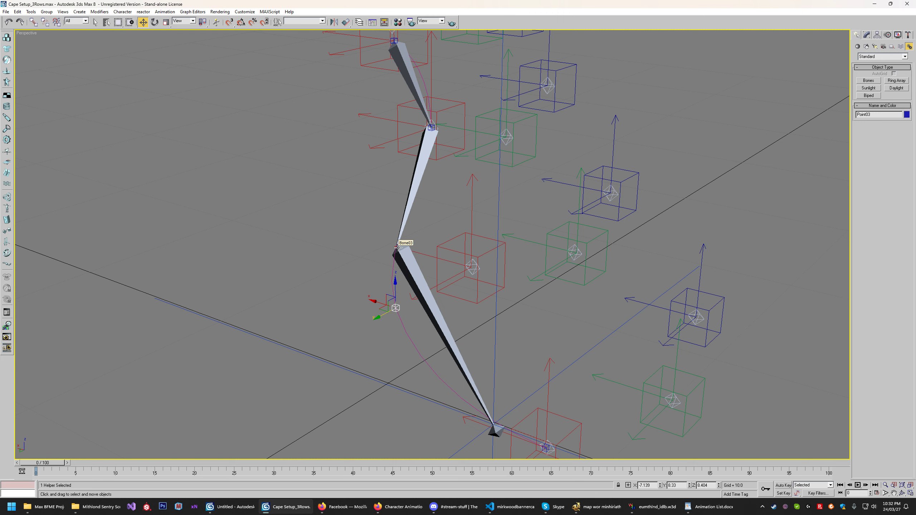
middle_click_drag(538, 338, 507, 321)
key("ctrl+z")
- Draw a second bone chain with snapping on, following the green point helpers from Point14 to Point17 and adding a tip bone
middle_click_drag(496, 249, 443, 321)
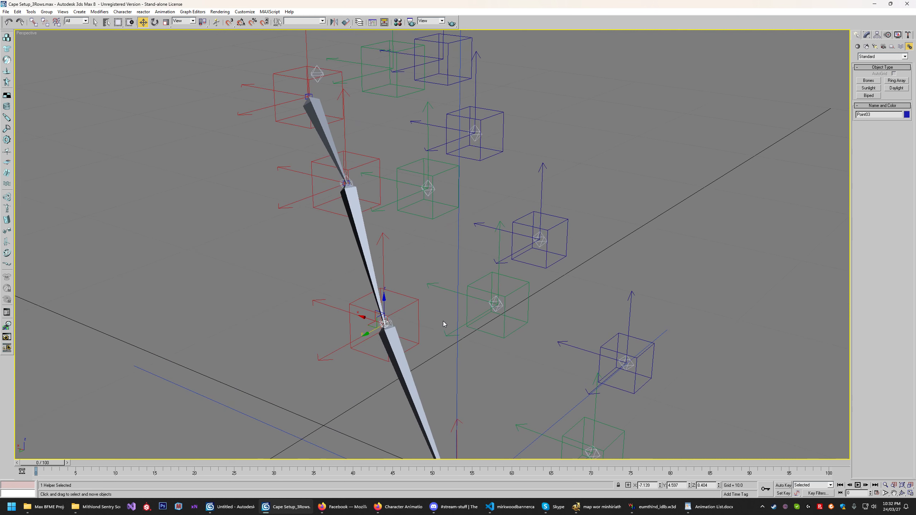
scroll(443, 321, "down", 5)
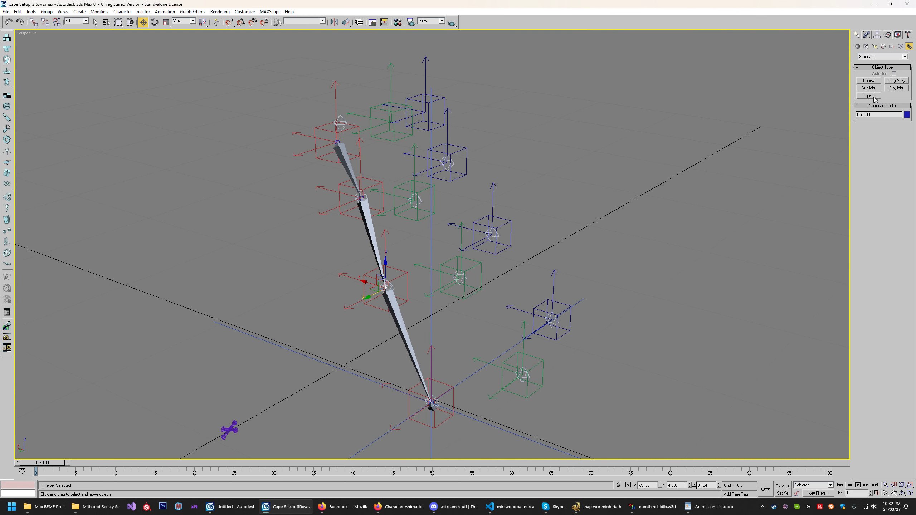
left_click(868, 80)
scroll(607, 160, "up", 4)
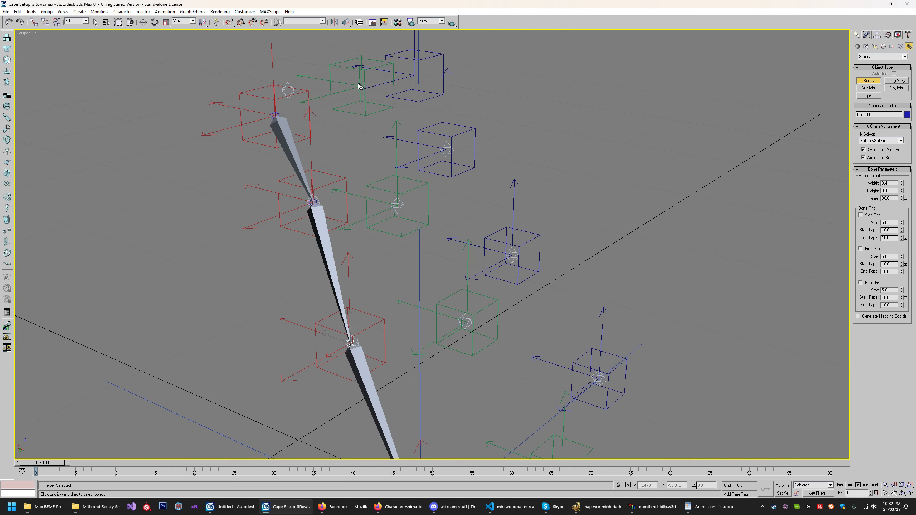
left_click(230, 24)
scroll(377, 90, "down", 3)
left_click(386, 143)
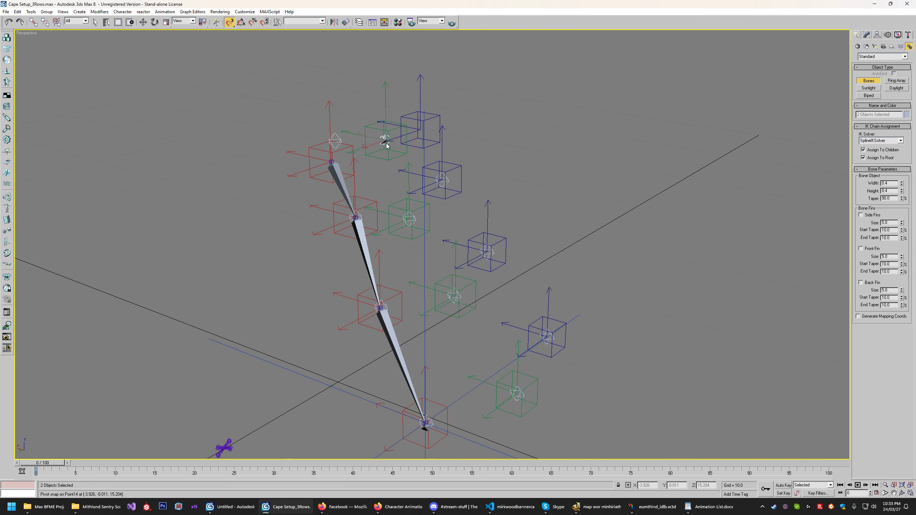
left_click(409, 217)
left_click(453, 296)
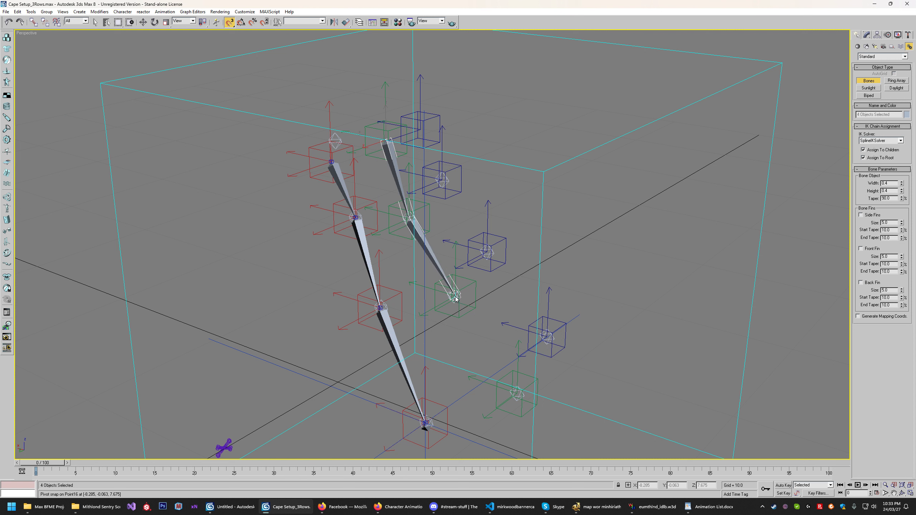
left_click(522, 397)
right_click(577, 403)
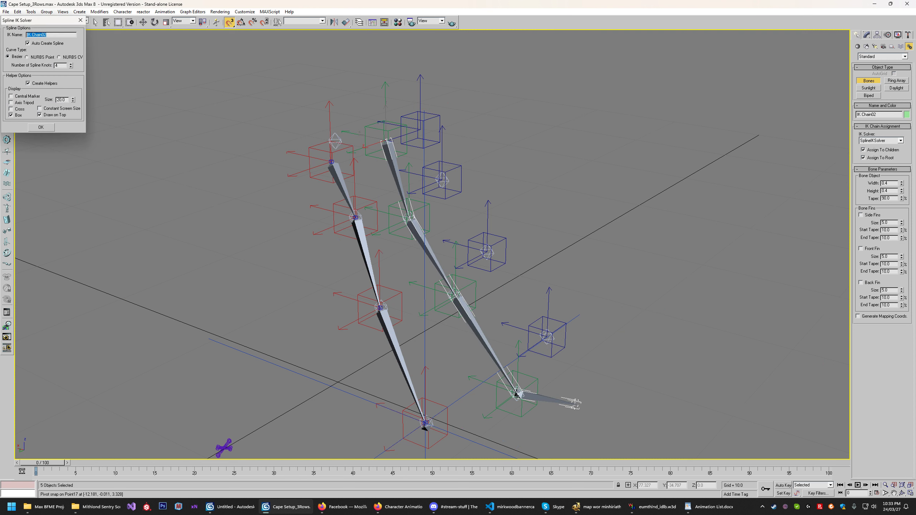
- Create the green chain's spline IK solver with a helper size of 0.3
left_click_drag(66, 99, 52, 99)
type("0.3")
key("Return")
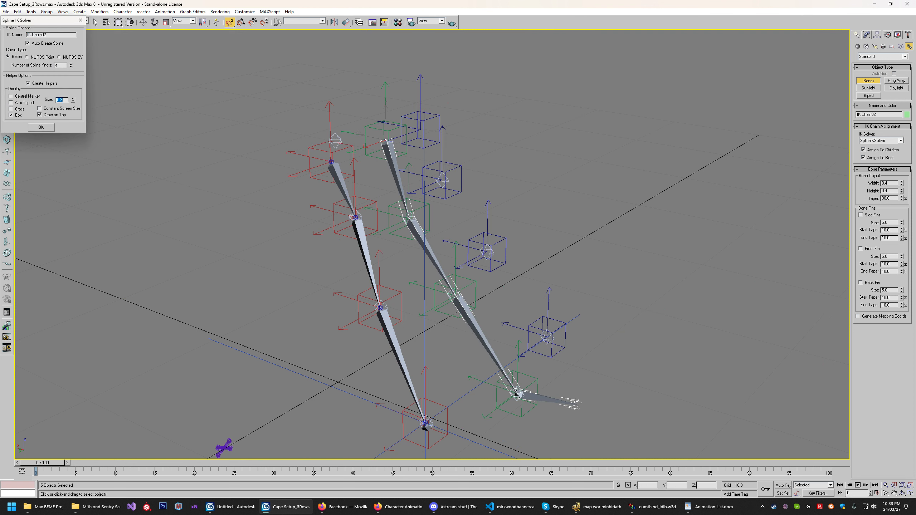
left_click(41, 127)
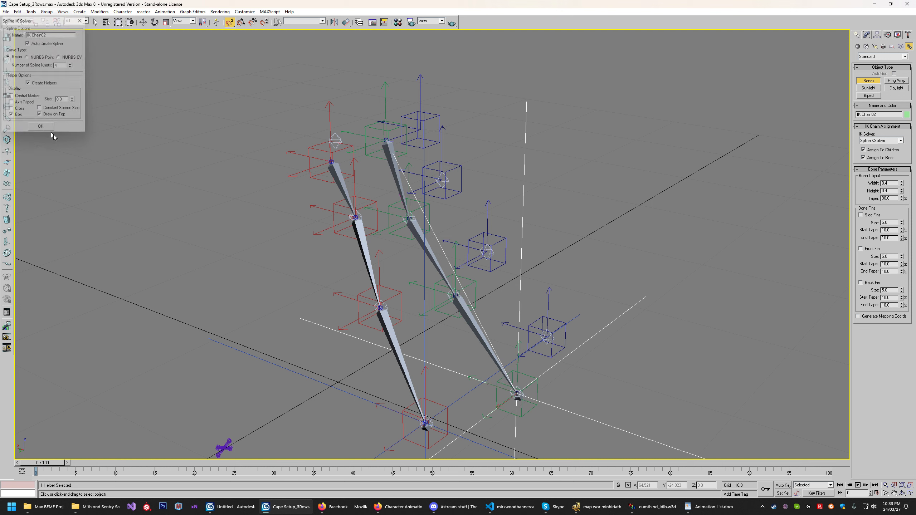
- Try drawing a third bone chain down the blue point helpers with a spline IK solver and a reduced helper size
left_click(424, 138)
left_click(443, 182)
left_click(489, 256)
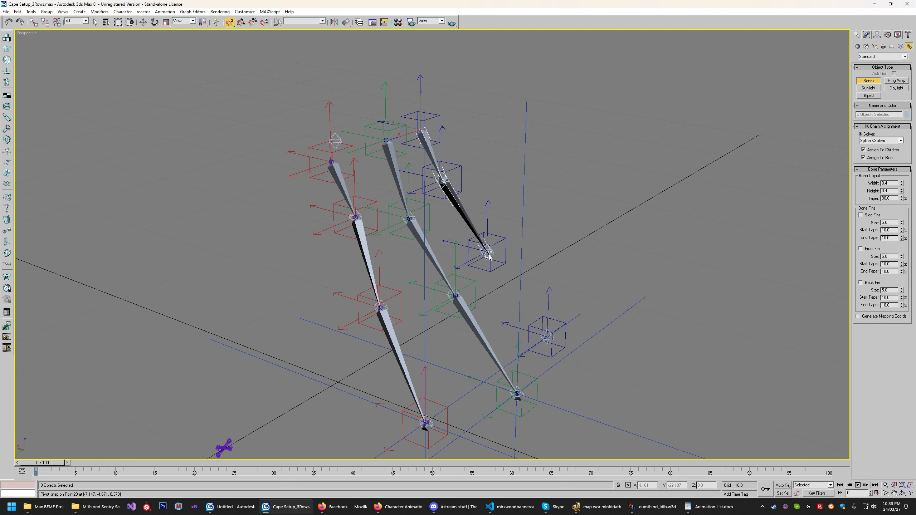
right_click(547, 338)
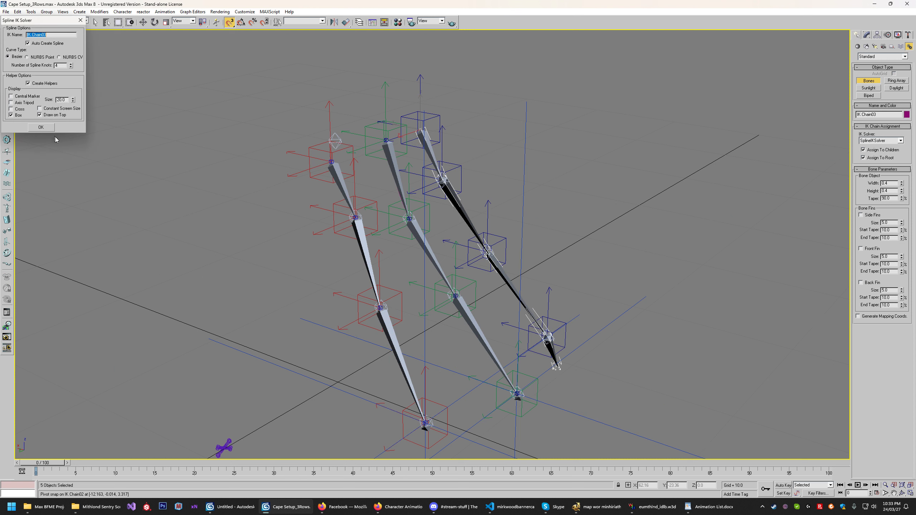
double_click(60, 99)
type("0")
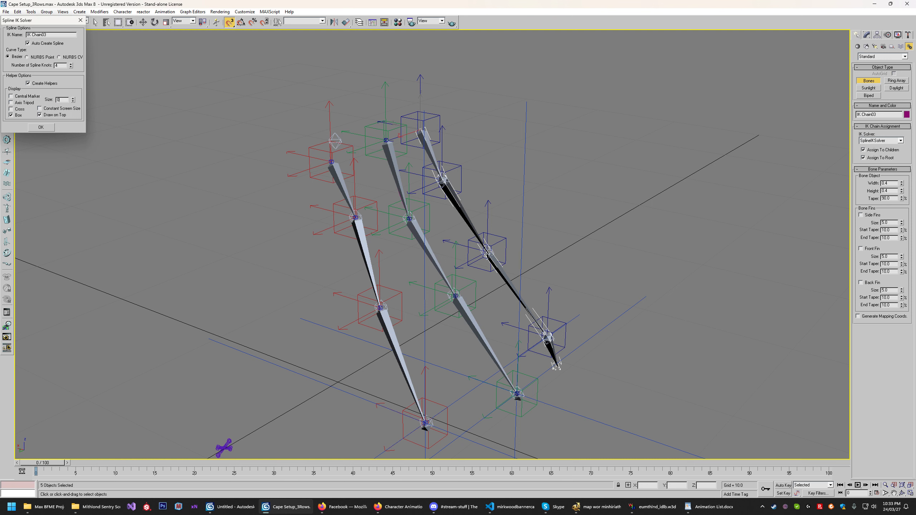
left_click(44, 129)
- Inspect the blue row's bone chain from another angle and undo its creation
middle_click_drag(378, 190, 354, 184)
left_click(901, 493)
left_click_drag(514, 280, 475, 287)
key("ctrl+z")
key("ctrl+z")
key("ctrl+z")
key("ctrl+z")
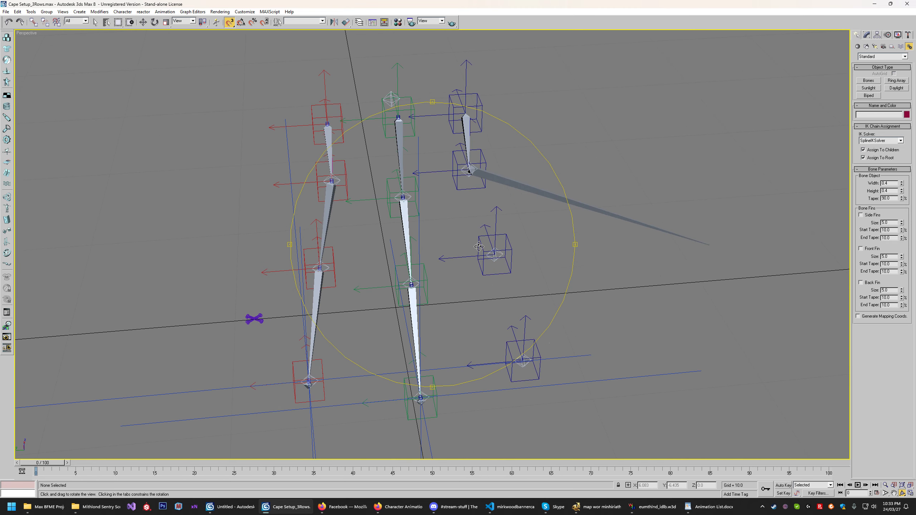
key("ctrl+z")
key("ctrl+z")
left_click_drag(478, 247, 497, 235)
right_click(497, 236)
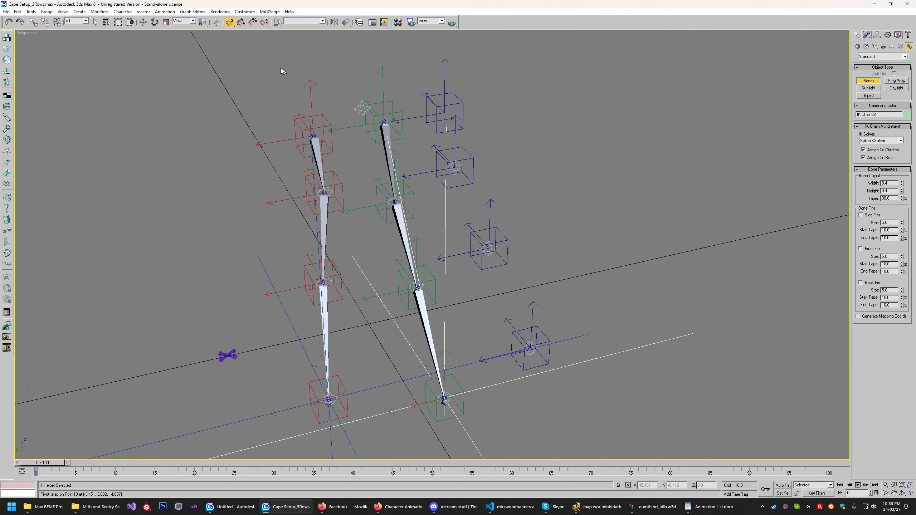
- Draw a third bone chain snapped down the four blue point helpers, ending with a small tip bone
left_click(447, 117)
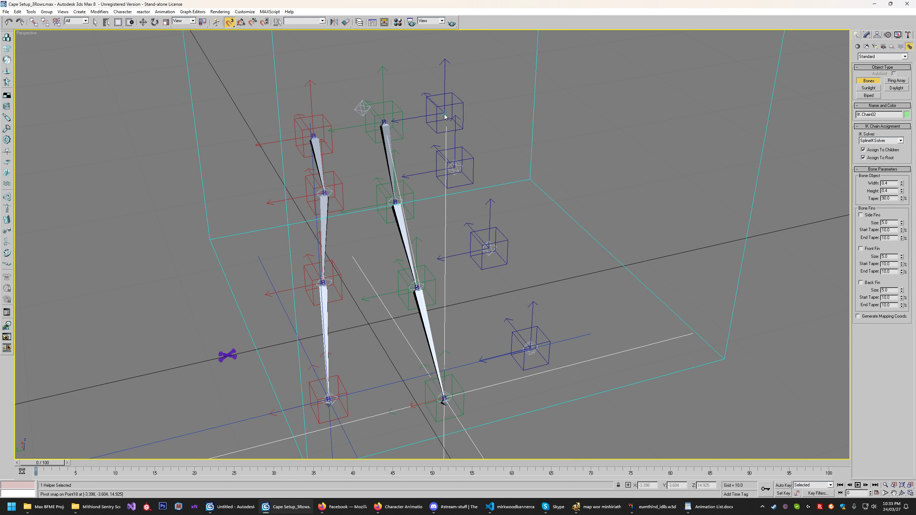
left_click(454, 166)
left_click(489, 249)
right_click(494, 261)
left_click(530, 348)
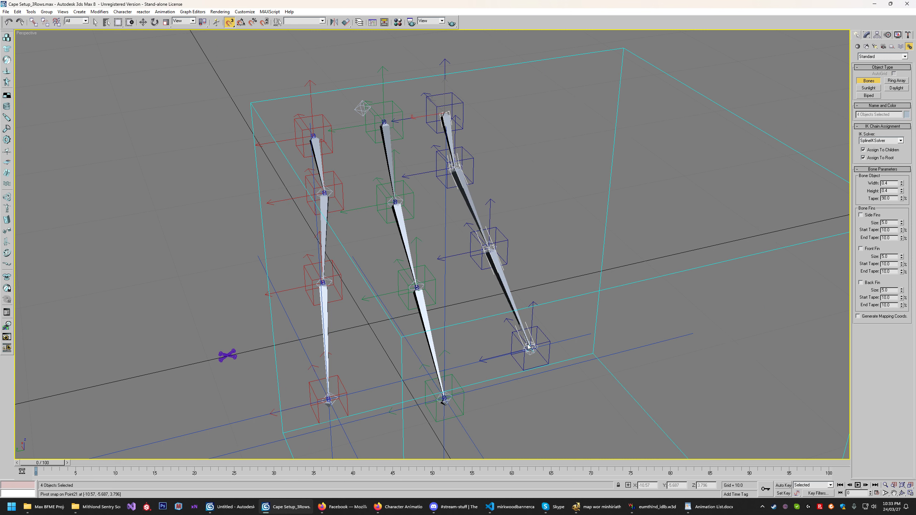
right_click(534, 350)
- Create the blue chain's spline IK solver with a Bezier curve, four knots and a smaller helper size
left_click_drag(65, 100, 47, 99)
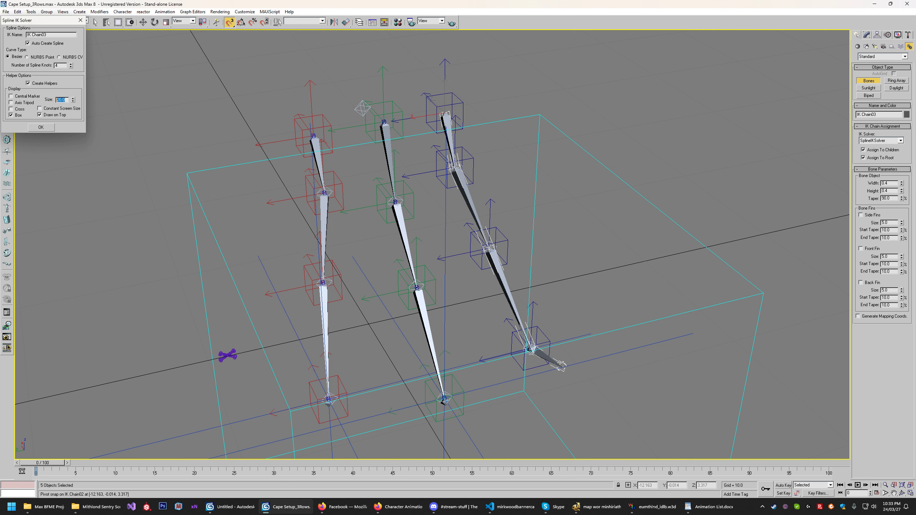
key("Return")
left_click(41, 127)
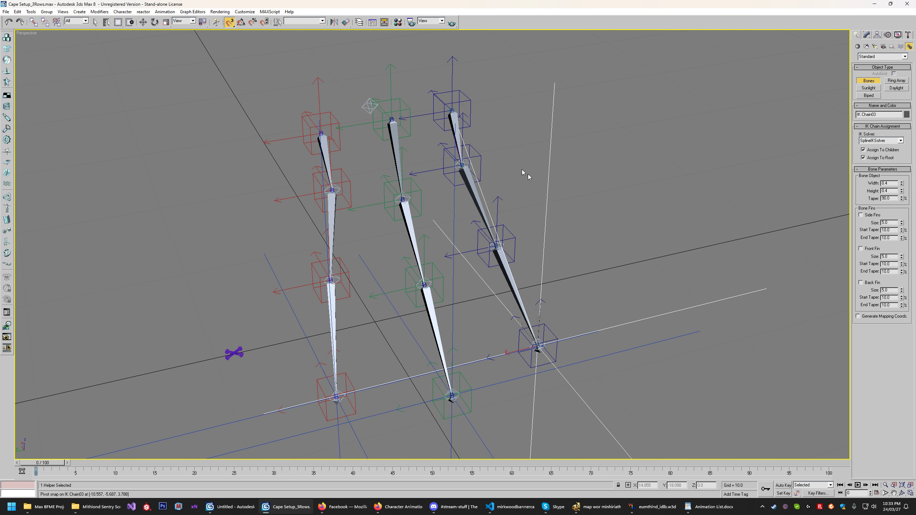
- Turn off snapping, leave bone creation, and delete the top guide point helper of the red, green and blue rows
left_click(229, 22)
key("w")
left_click(158, 106)
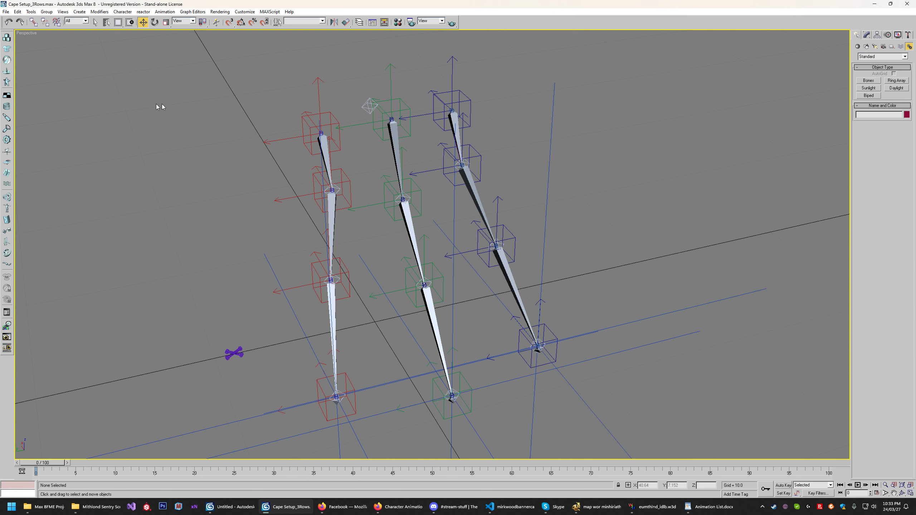
left_click(332, 122)
key("Delete")
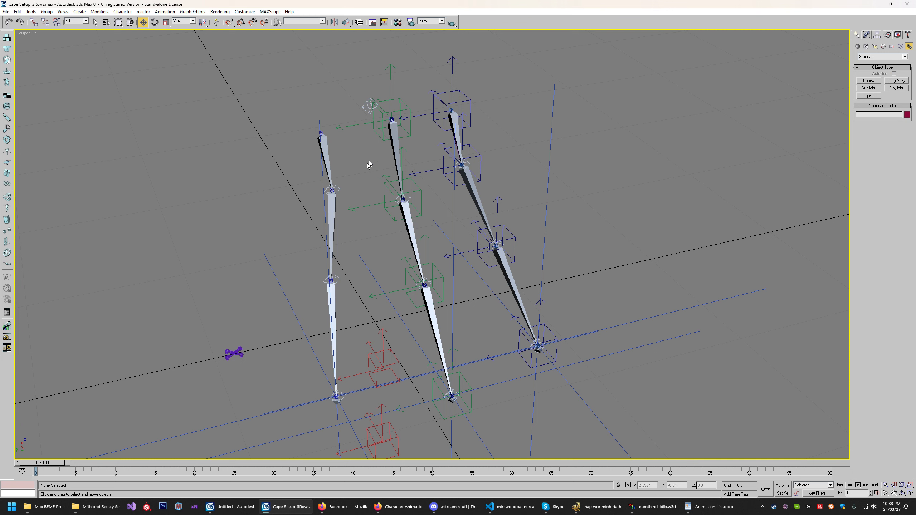
left_click(410, 107)
key("Delete")
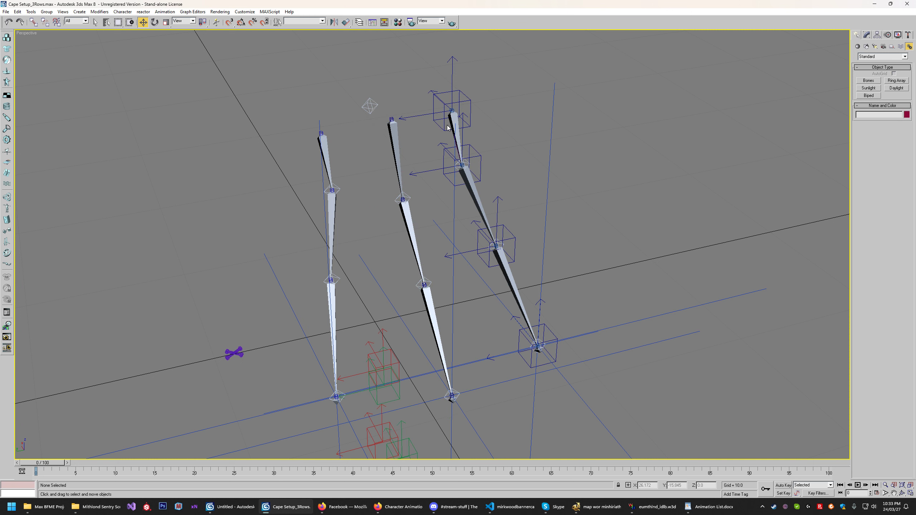
left_click(469, 101)
key("Delete")
- Delete the remaining red, green and blue guide point helpers lying below the bone chains
scroll(375, 167, "up", 6)
middle_click_drag(315, 161, 414, 299)
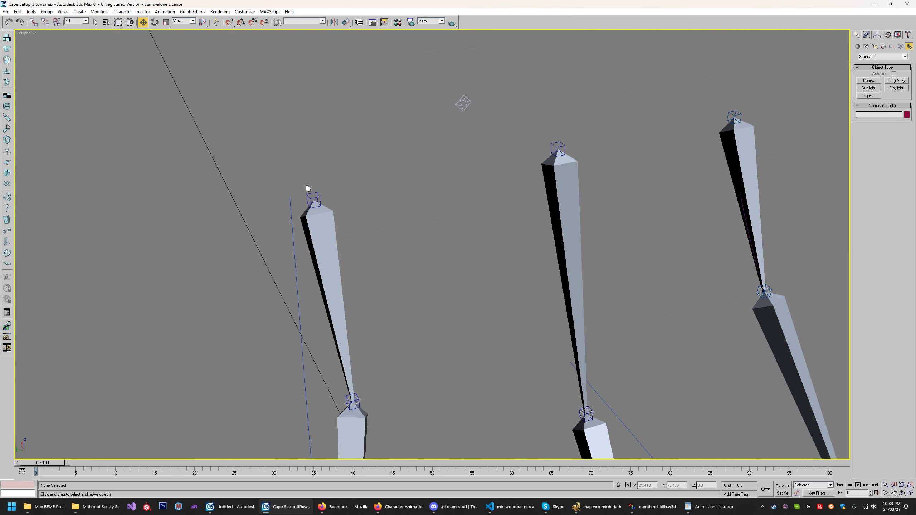
left_click(314, 196)
left_click(903, 492)
mouse_move(401, 235)
left_mouse_down()
mouse_move(423, 216)
mouse_move(415, 225)
mouse_move(382, 168)
mouse_move(431, 204)
mouse_move(392, 249)
mouse_move(392, 228)
left_mouse_up()
key("w")
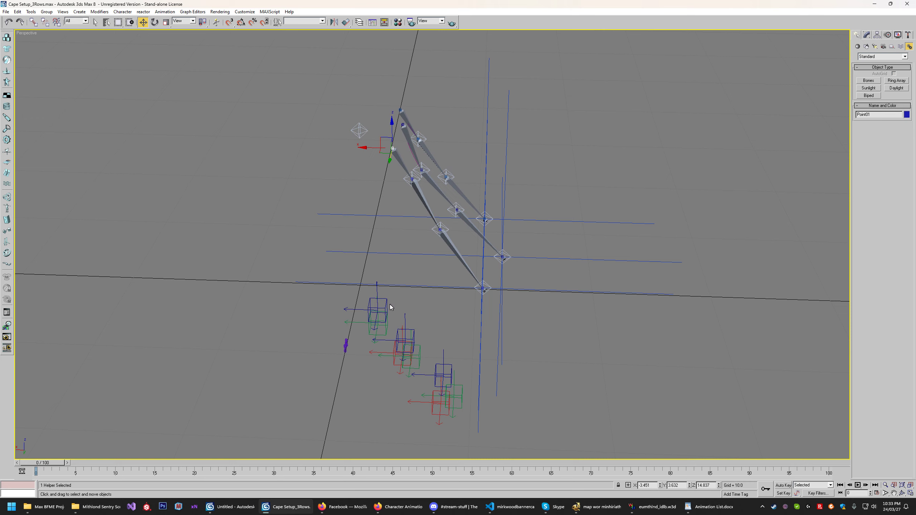
left_click_drag(451, 432, 452, 426)
key("Delete")
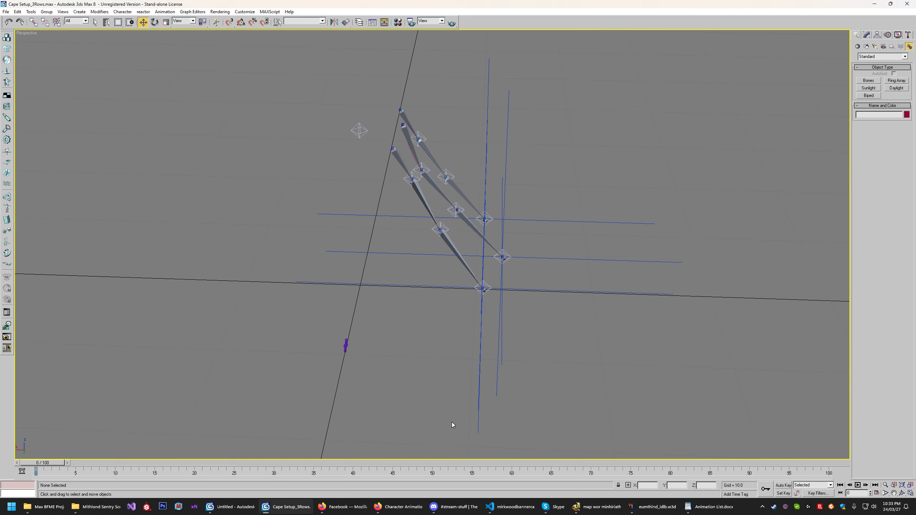
- Select the first chain's second control point, Point02, and open its controller assignment list
left_click(902, 493)
left_click_drag(573, 234, 455, 192)
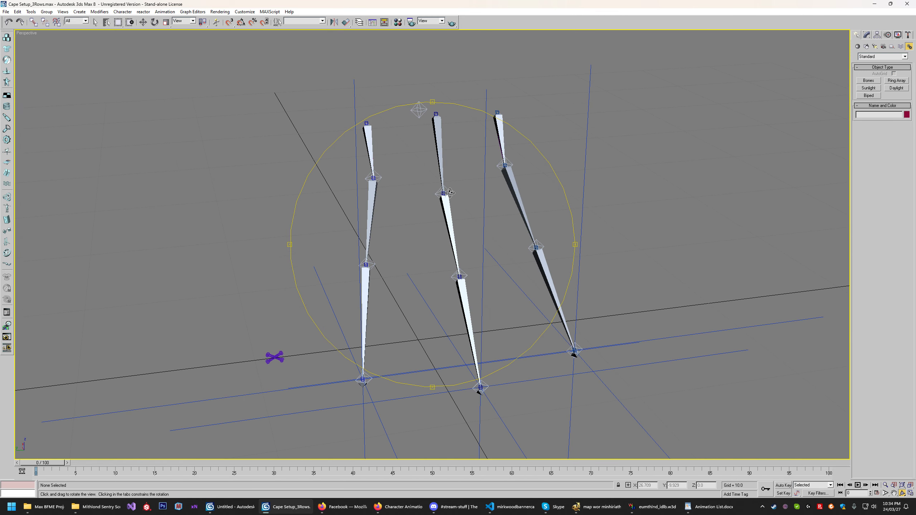
scroll(397, 193, "up", 5)
key("w")
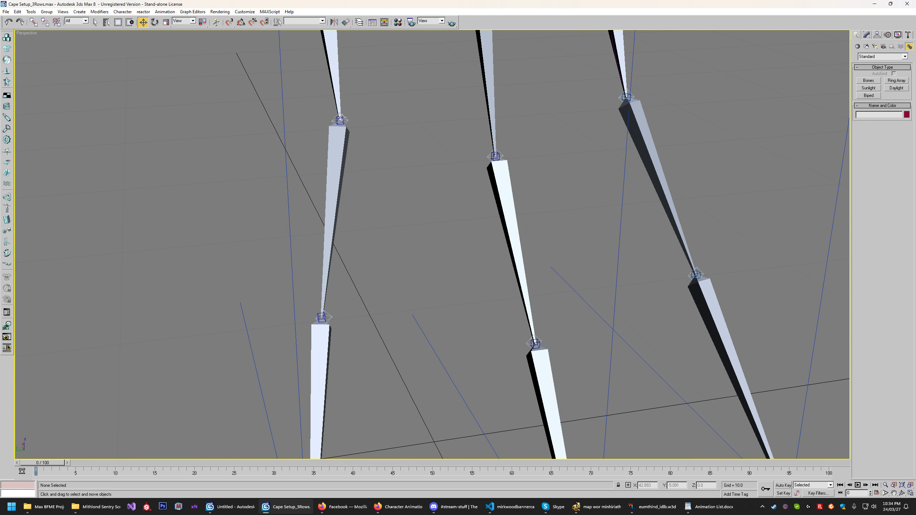
left_click(340, 118)
middle_click_drag(386, 129, 429, 126)
left_click(888, 35)
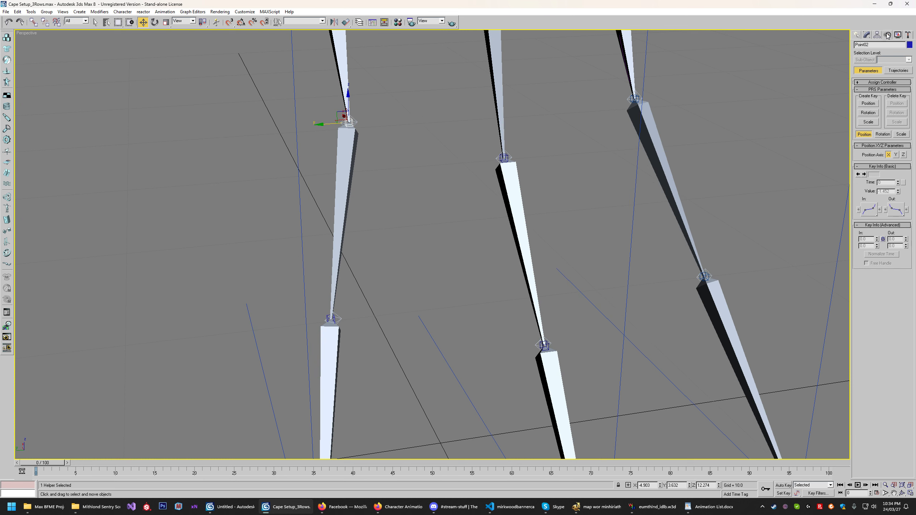
left_click(877, 35)
left_click(867, 35)
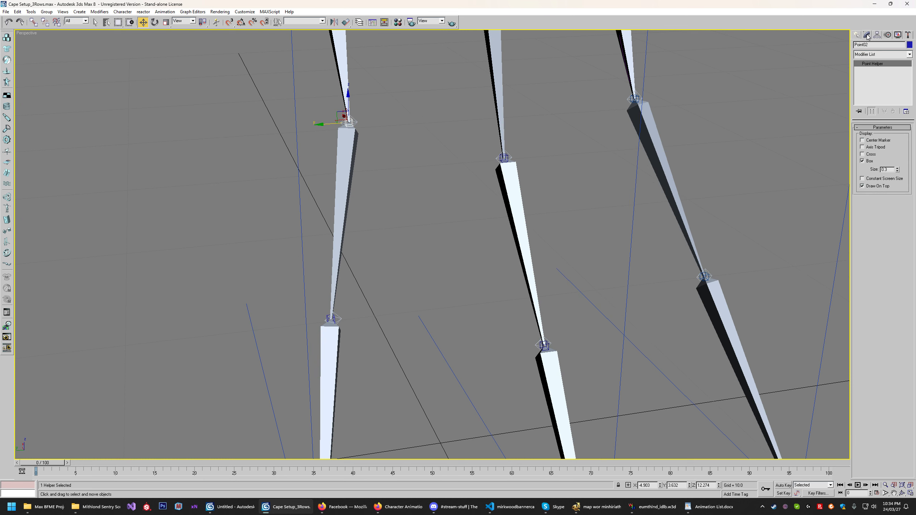
left_click(897, 35)
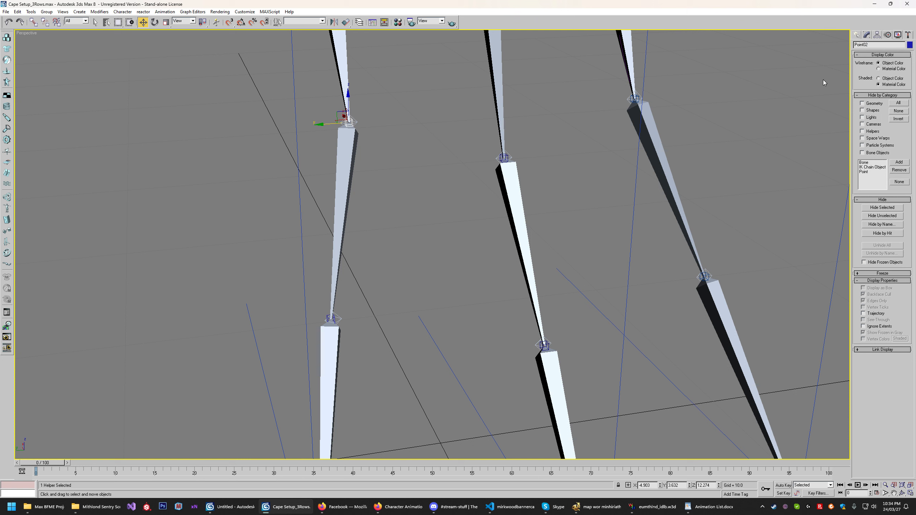
left_click(877, 35)
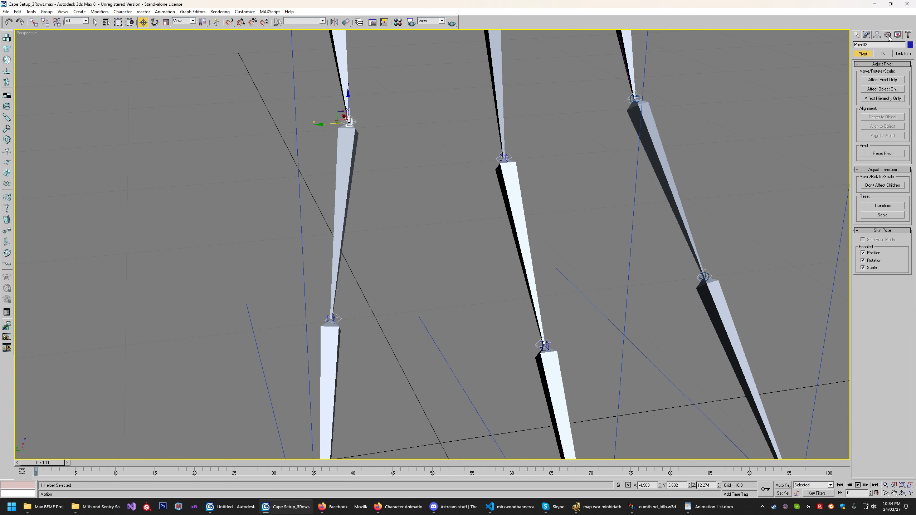
left_click(887, 35)
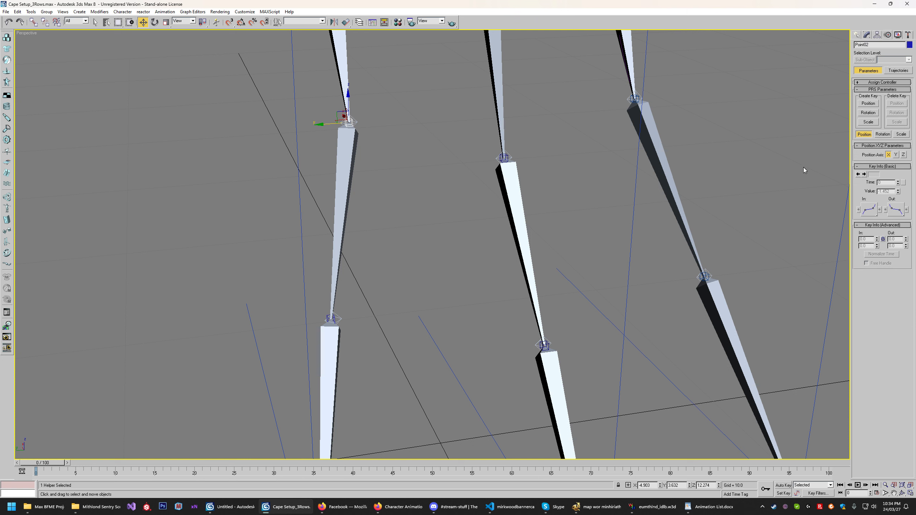
left_click(858, 83)
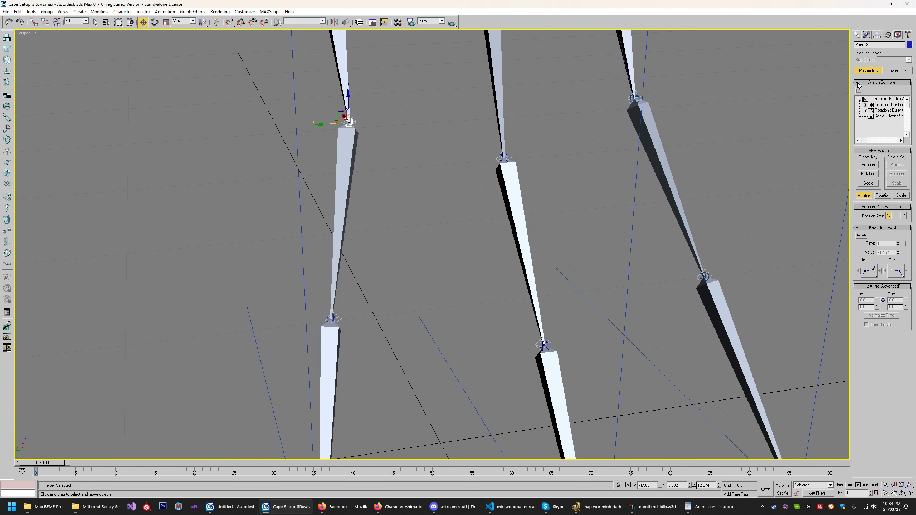
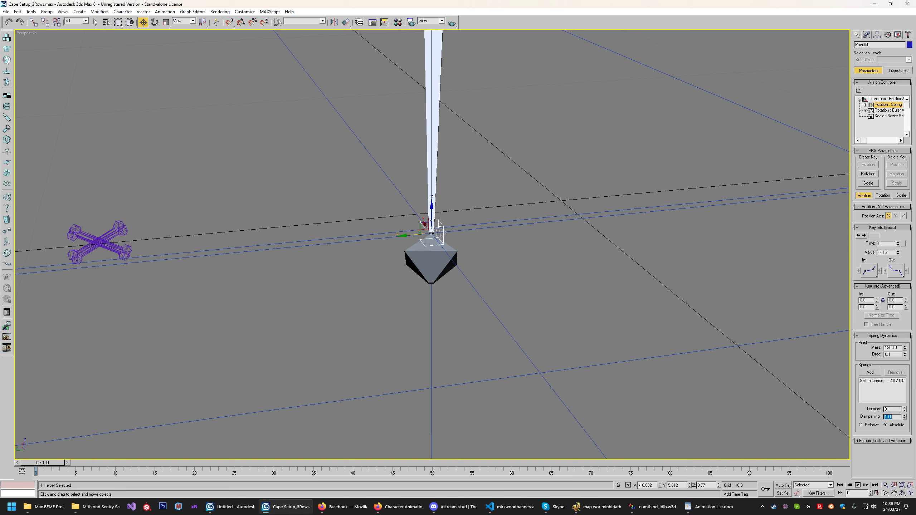
- Set the Self Influence spring's dampening to 10 on Point04, the first chain's lowest control point
left_click(871, 381)
middle_click_drag(607, 185, 599, 338)
scroll(599, 338, "down", 5)
middle_click_drag(540, 239, 528, 266)
scroll(545, 296, "up", 2)
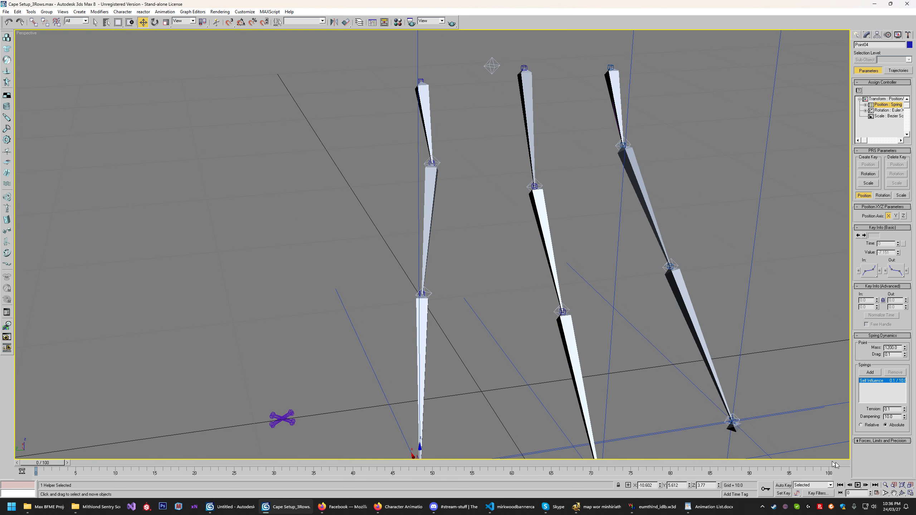
- Apply a Link Constraint from Point01, the first chain's top control point, to RIBS_HELPER_BONE
left_click(901, 493)
left_click_drag(521, 274, 485, 269)
left_click_drag(490, 222, 453, 182)
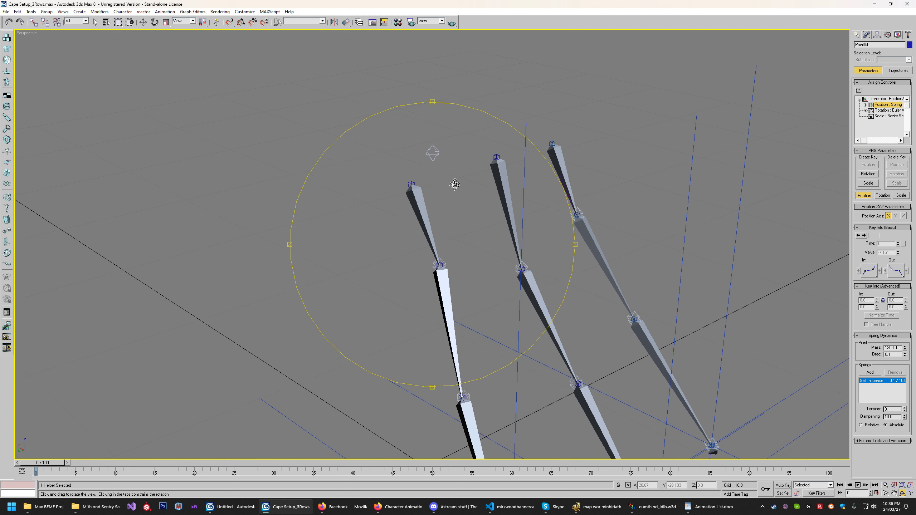
key("w")
left_click(433, 154)
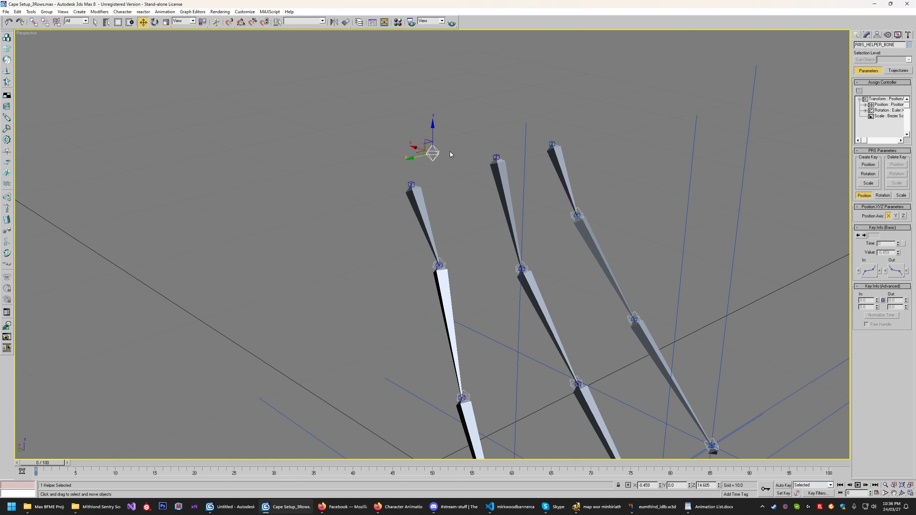
middle_click_drag(441, 175, 447, 219)
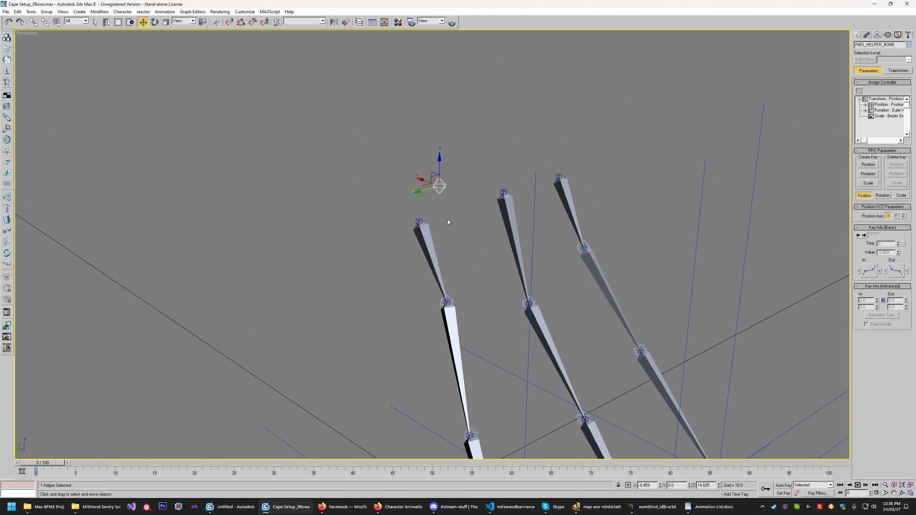
scroll(447, 218, "up", 2)
left_click(414, 209)
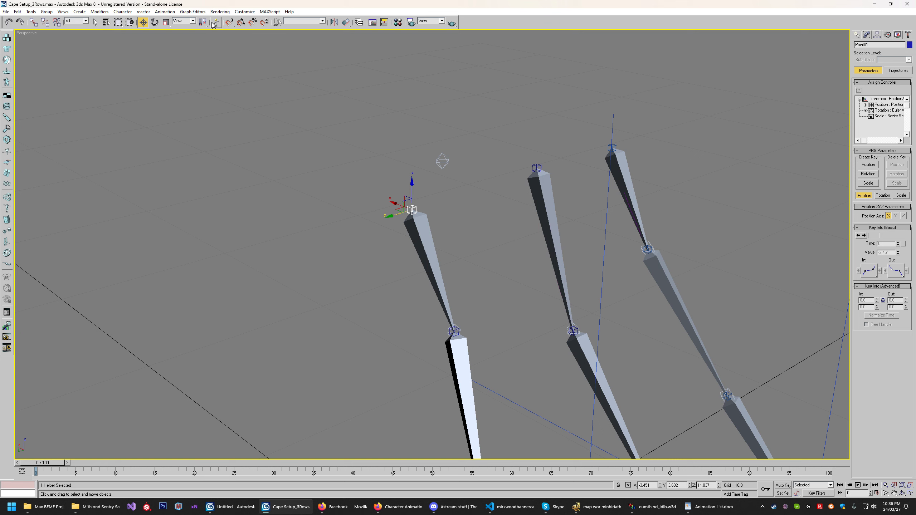
left_click(162, 12)
mouse_move(176, 32)
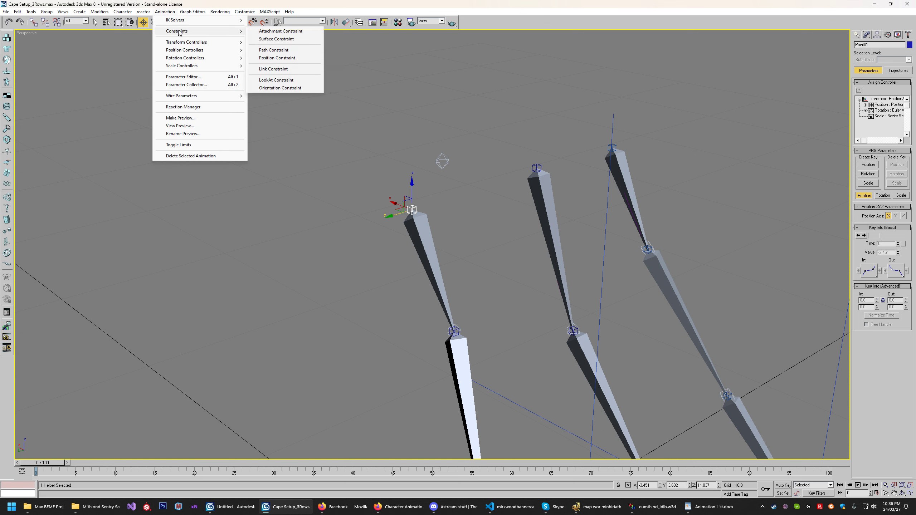
left_click(275, 69)
left_click(442, 161)
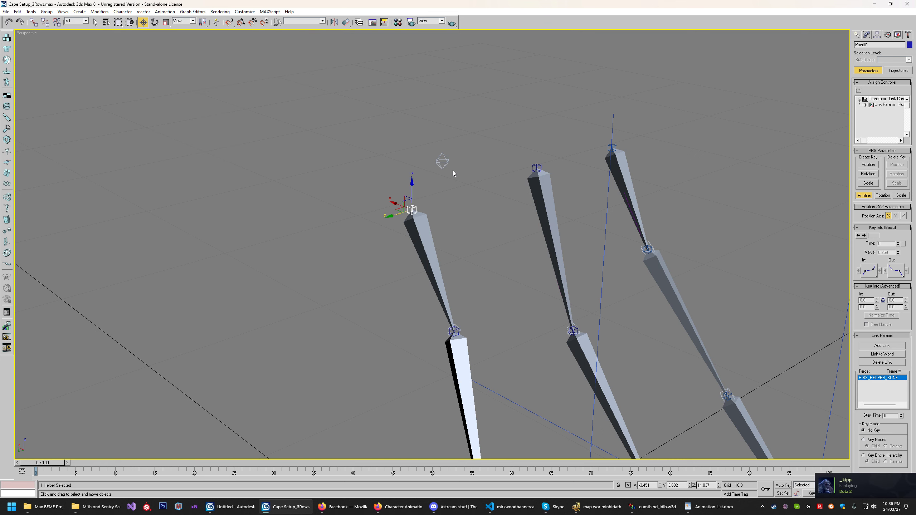
- Move RIBS_HELPER_BONE sideways to test the first chain's link, and undo the move
middle_click_drag(456, 204, 453, 198)
scroll(454, 198, "down", 5)
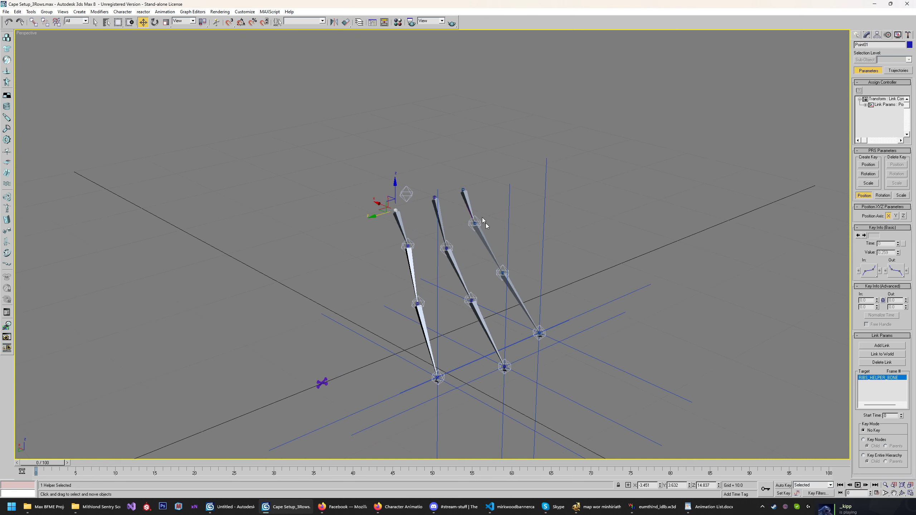
middle_click_drag(438, 230, 462, 281)
scroll(434, 248, "up", 3)
left_click(429, 245)
middle_click_drag(461, 226, 422, 136)
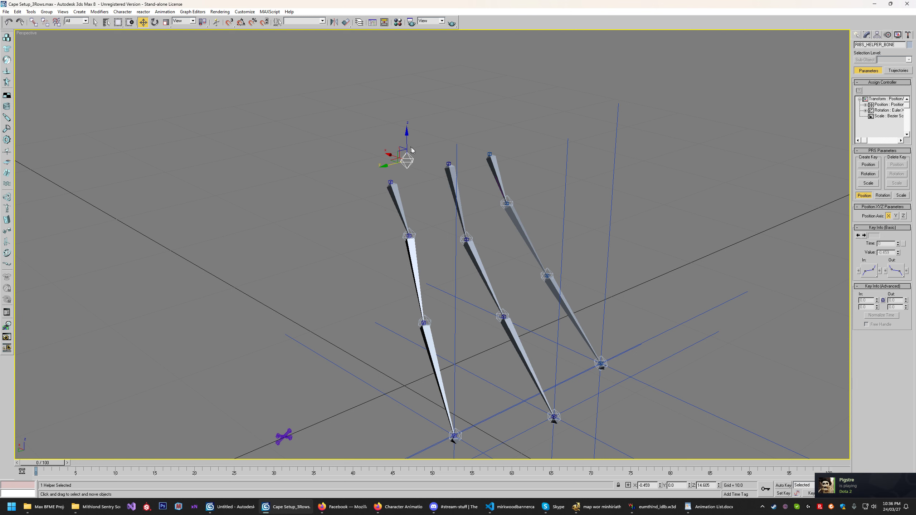
left_click_drag(384, 171, 328, 178)
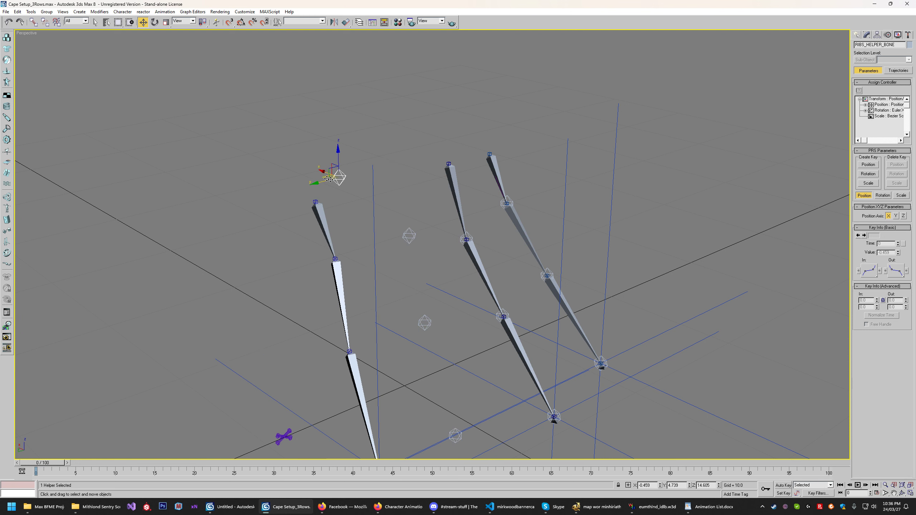
key("ctrl+z")
middle_click_drag(699, 394, 701, 391)
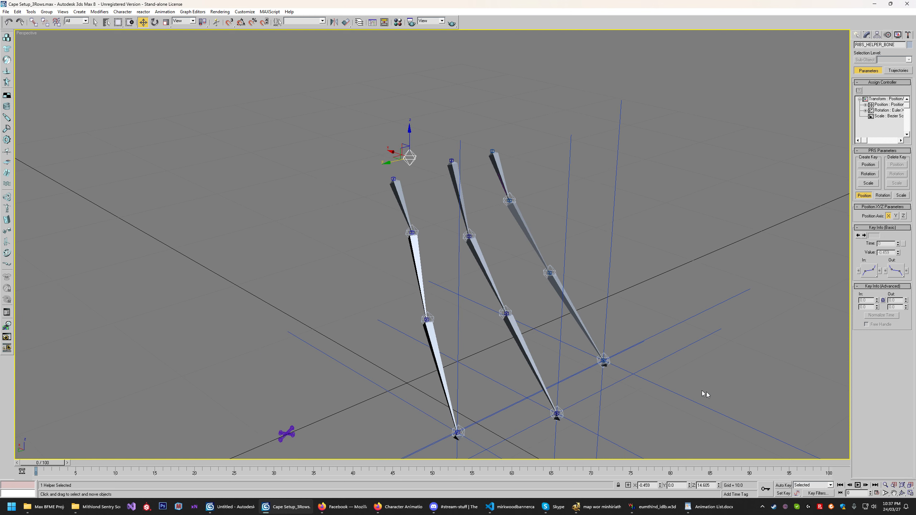
- With Auto Key on, rotate RIBS_HELPER_BONE about 180 degrees around Z at frame 43
left_click(779, 486)
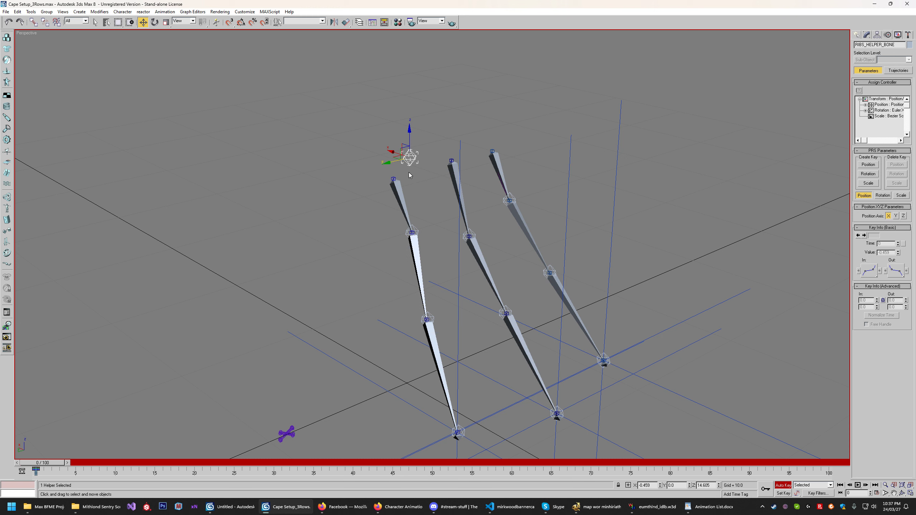
left_click_drag(49, 466, 379, 464)
key("e")
left_click_drag(423, 143, 487, 181)
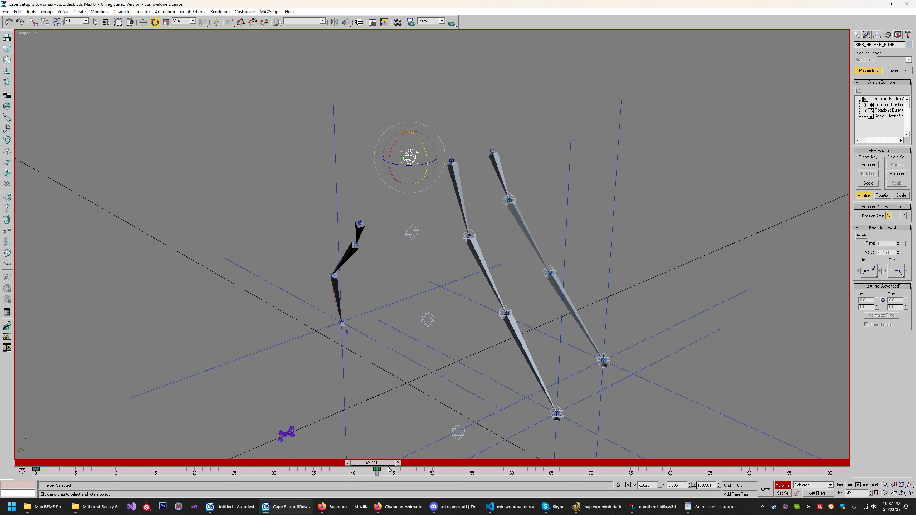
- Play the animation from frame 0 to check how the first chain swings with the rotating RIBS_HELPER_BONE
left_click_drag(380, 466, 44, 464)
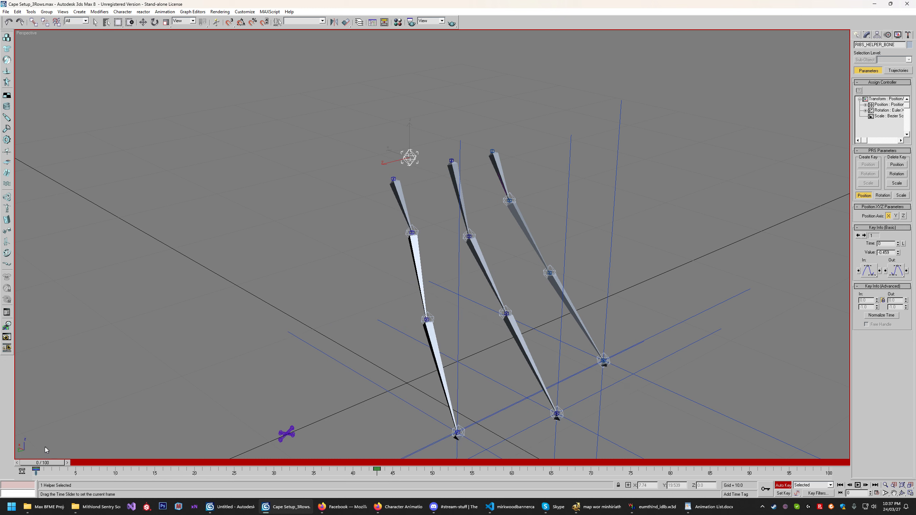
left_click(858, 486)
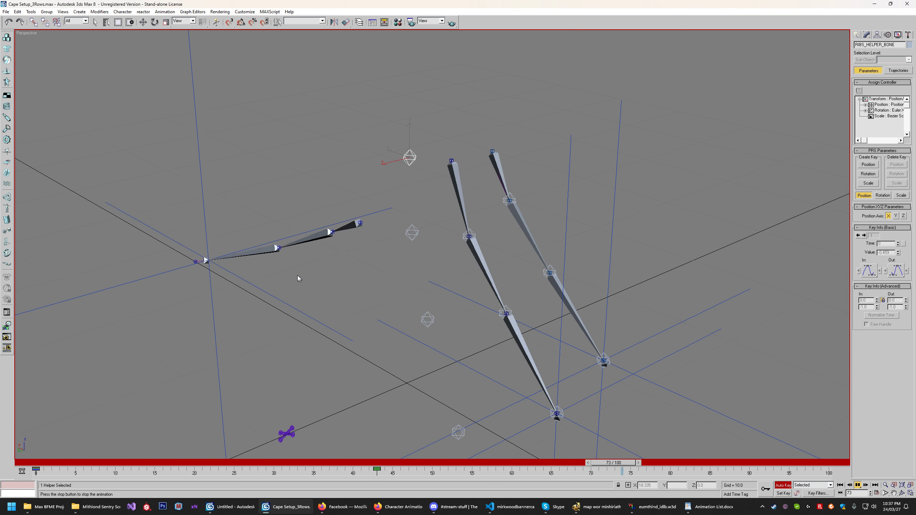
left_click(858, 485)
- Set the animation's end time to 300 and copy RIBS_HELPER_BONE's frame 0 key to frame 100
left_click(877, 493)
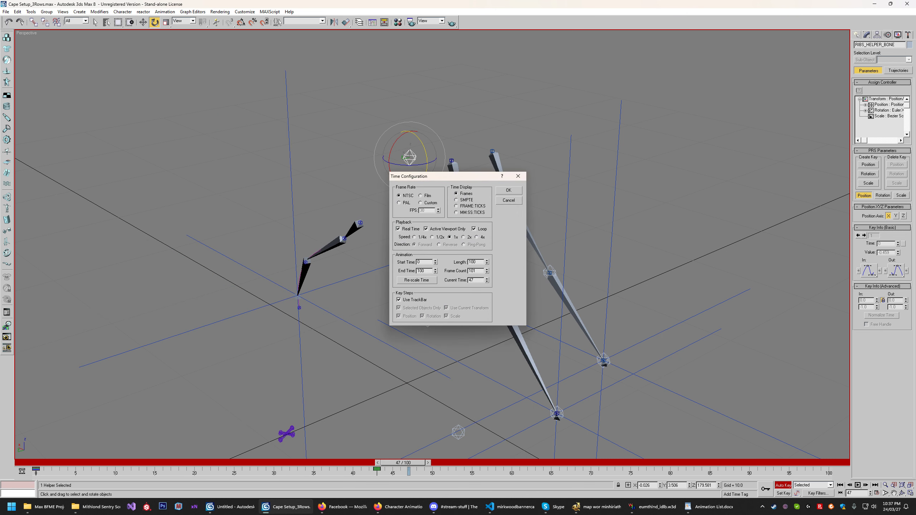
type("300")
key("Return")
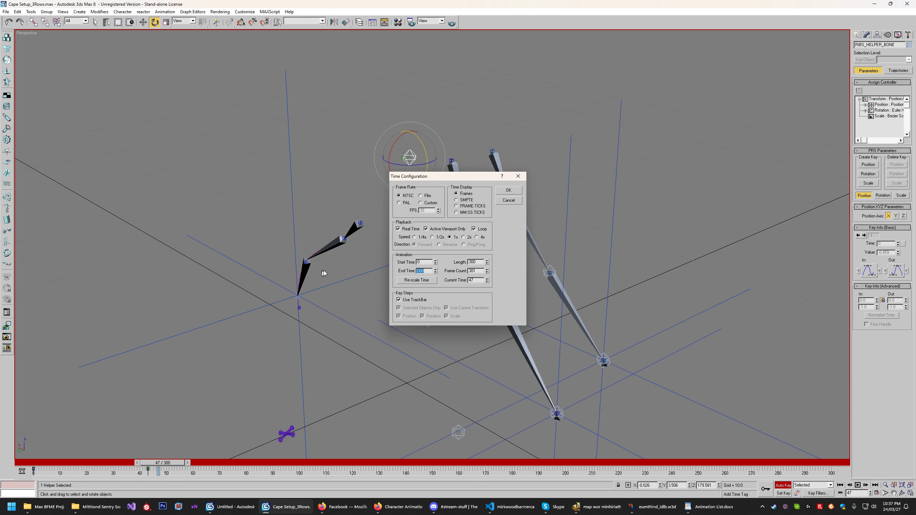
key("Return")
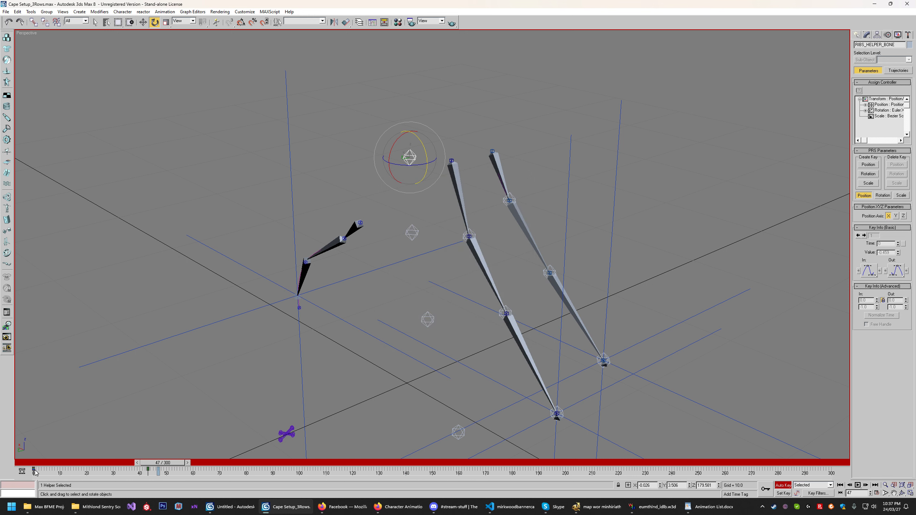
left_click_drag(150, 464, 298, 485)
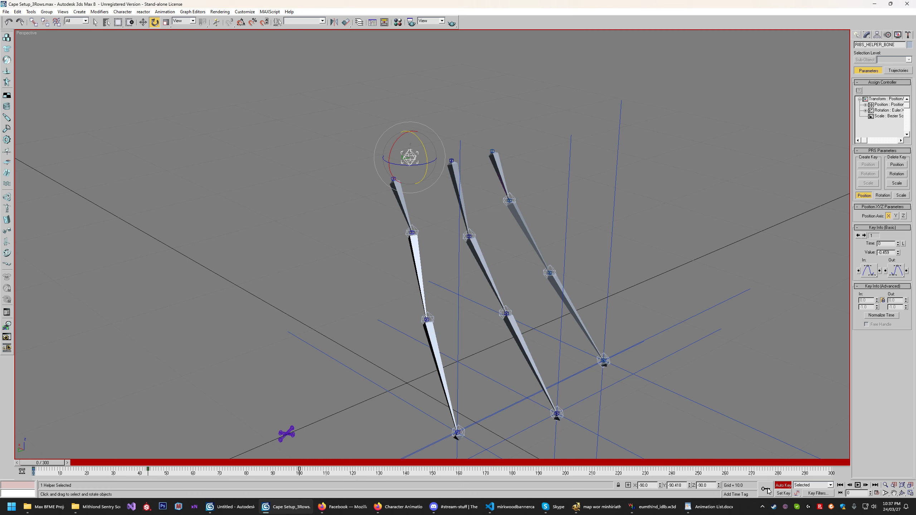
- Play the extended animation, examine the first chain's motion from several angles, then stop playback with Auto Key turned off
left_click(857, 485)
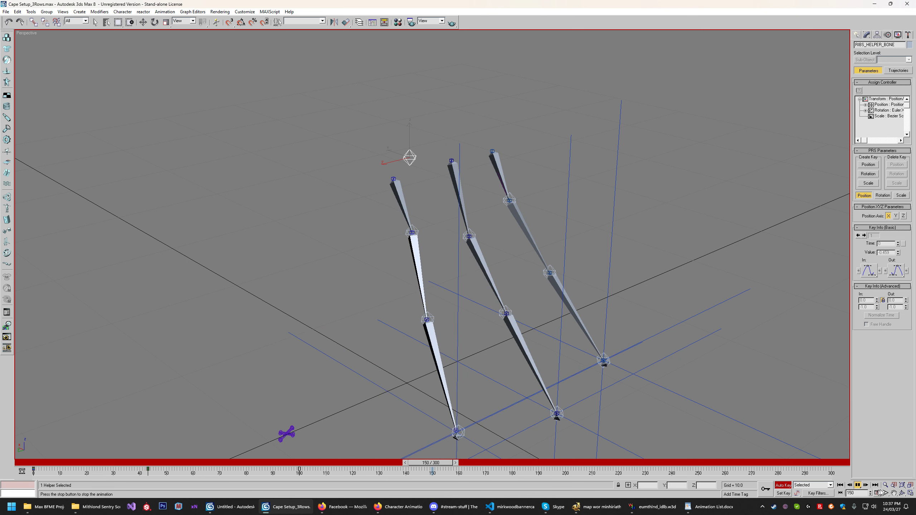
left_click(902, 495)
left_click_drag(455, 287, 488, 278)
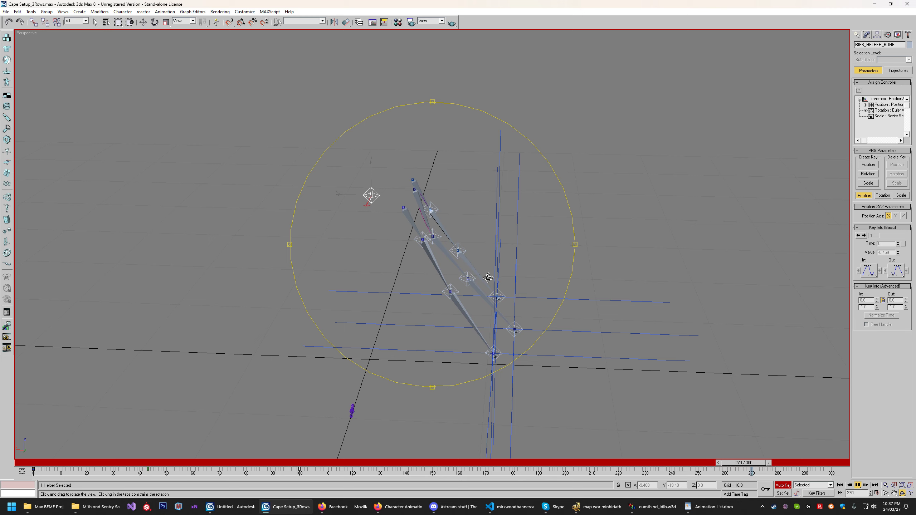
mouse_move(491, 277)
left_mouse_down()
mouse_move(418, 289)
mouse_move(477, 281)
left_mouse_up()
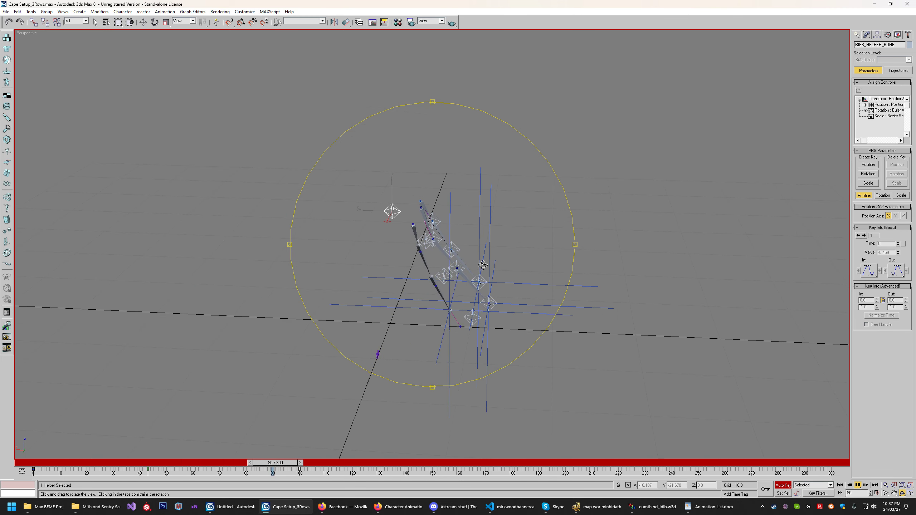
left_click_drag(483, 265, 505, 247)
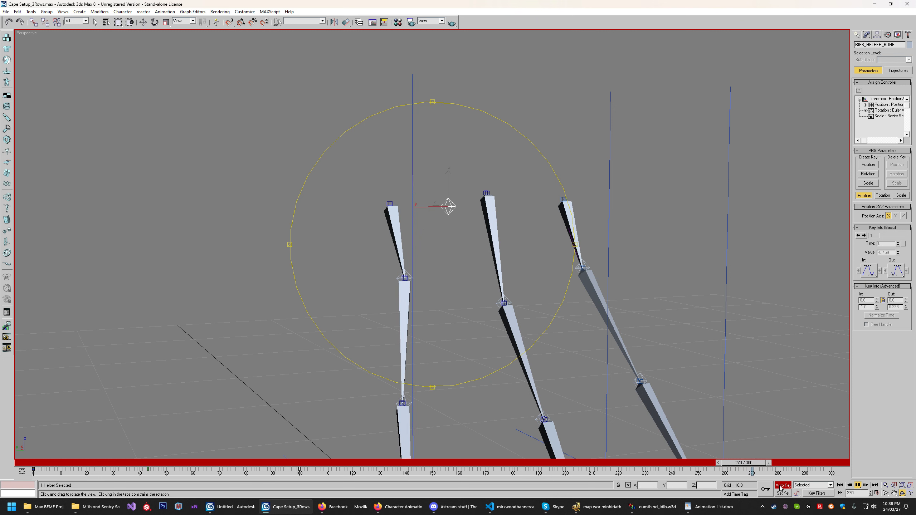
key("n")
left_click(857, 485)
- Scrub through frames 100 to 184 and around the chains to examine how the first chain settles, then return to frame 0
key("e")
left_click_drag(771, 463, 300, 469)
key("e")
key("q")
key("e")
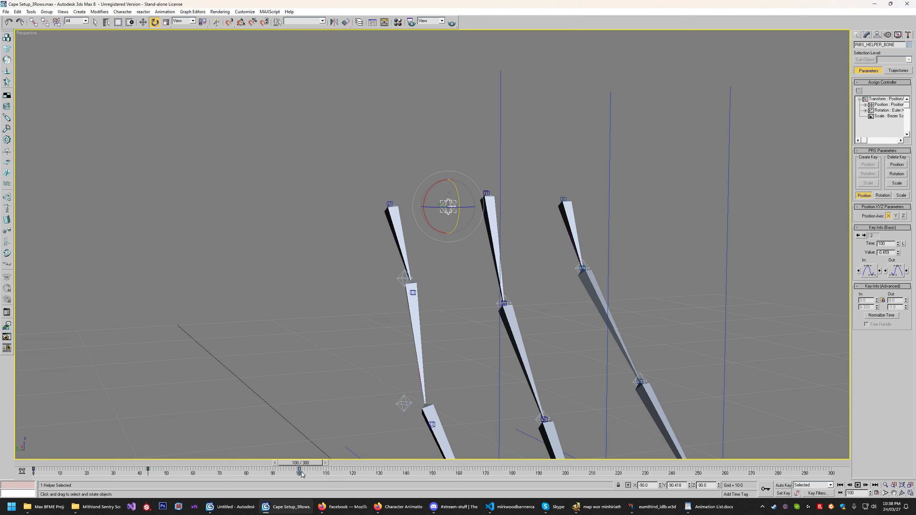
scroll(407, 397, "down", 3)
left_click_drag(308, 457, 521, 462)
middle_click_drag(472, 377, 480, 356)
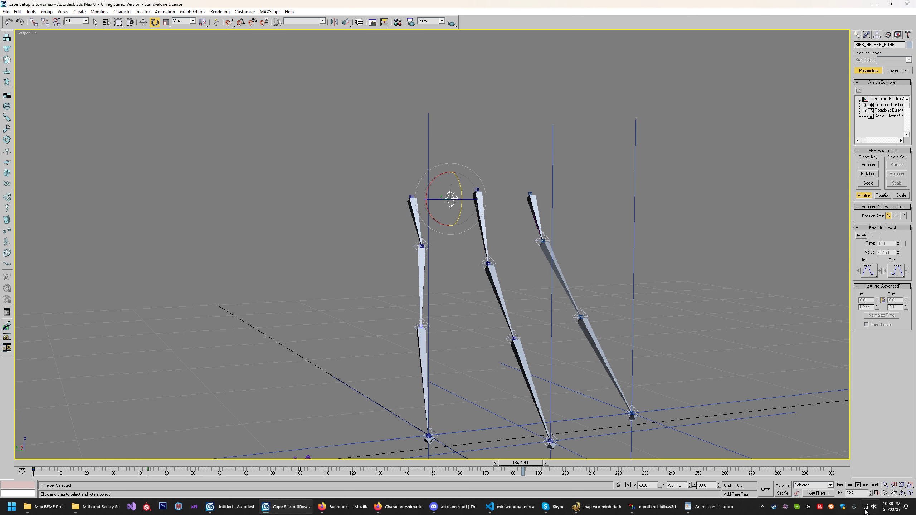
left_click(902, 492)
left_click_drag(444, 199, 472, 287)
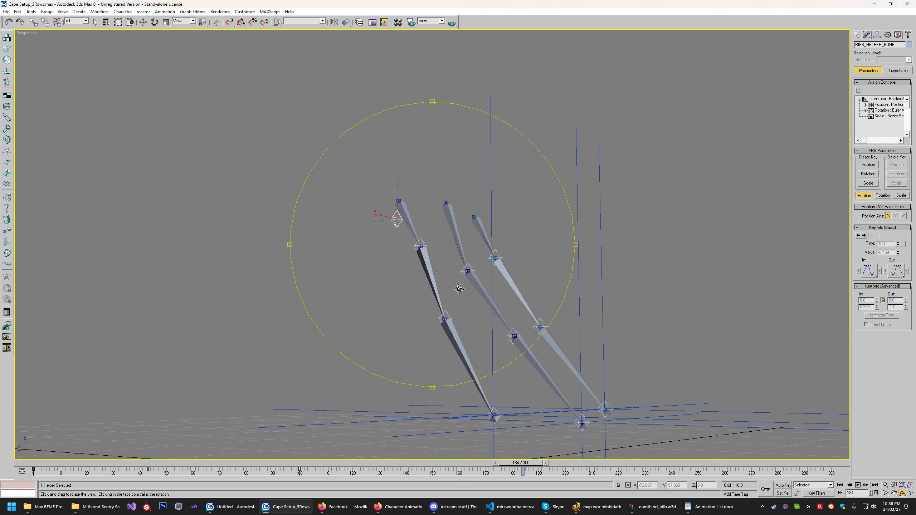
left_click_drag(459, 289, 522, 421)
left_click_drag(517, 467, 35, 470)
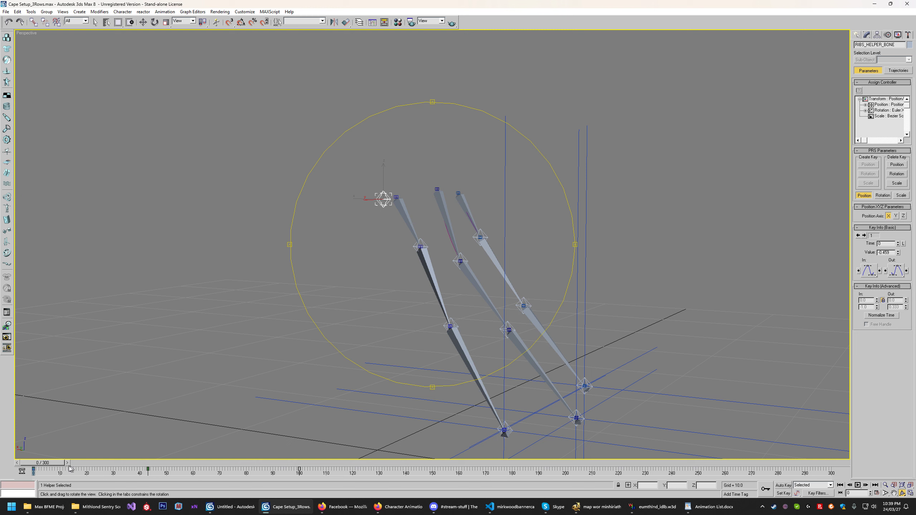
- Set the animation's end time to 100
left_click(876, 494)
type("100")
key("Return")
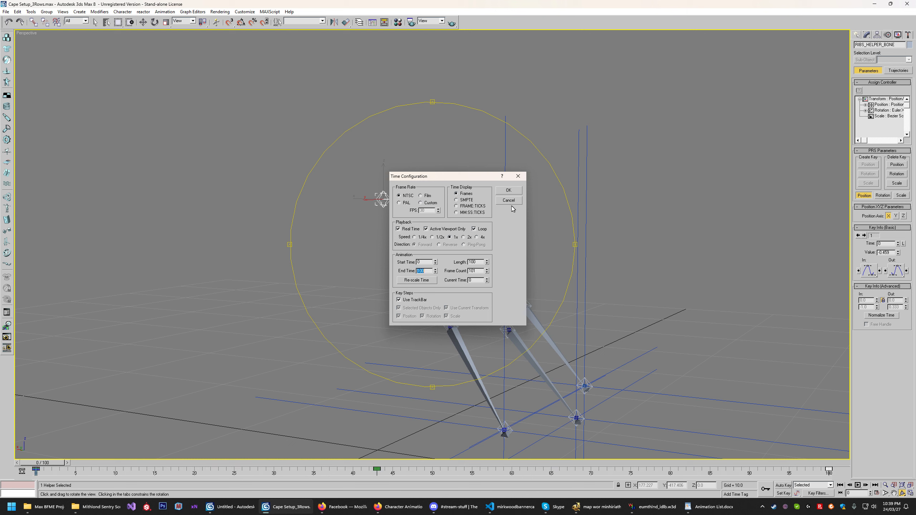
left_click(508, 190)
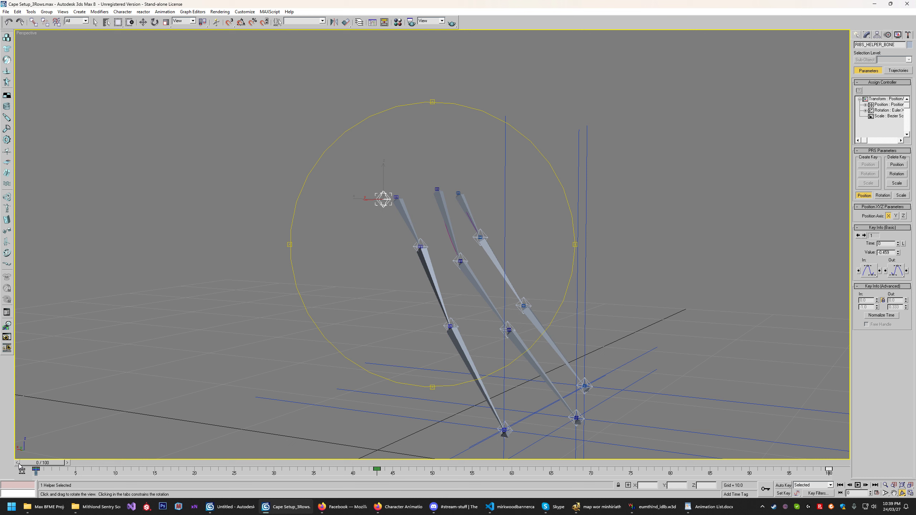
- Compare the first chain's pose at frame 0 with its pose at frame 100
left_click_drag(19, 464, 793, 464)
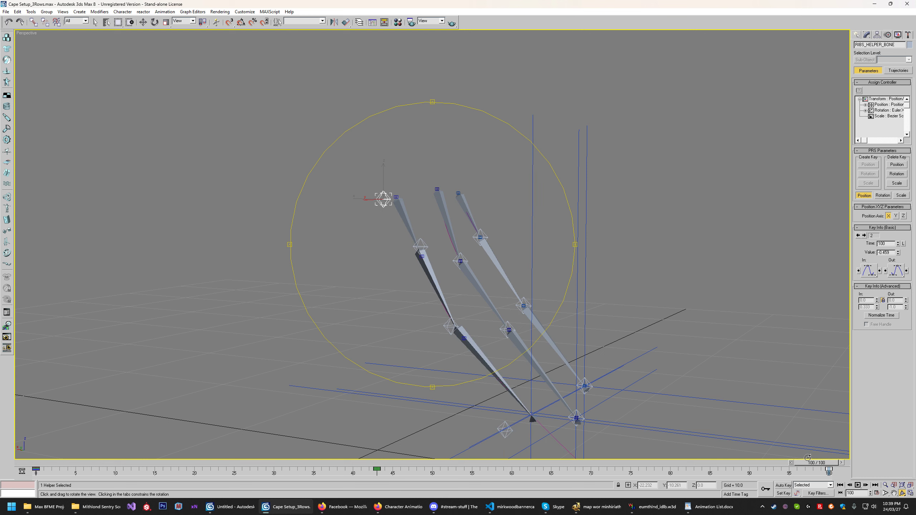
left_click(840, 484)
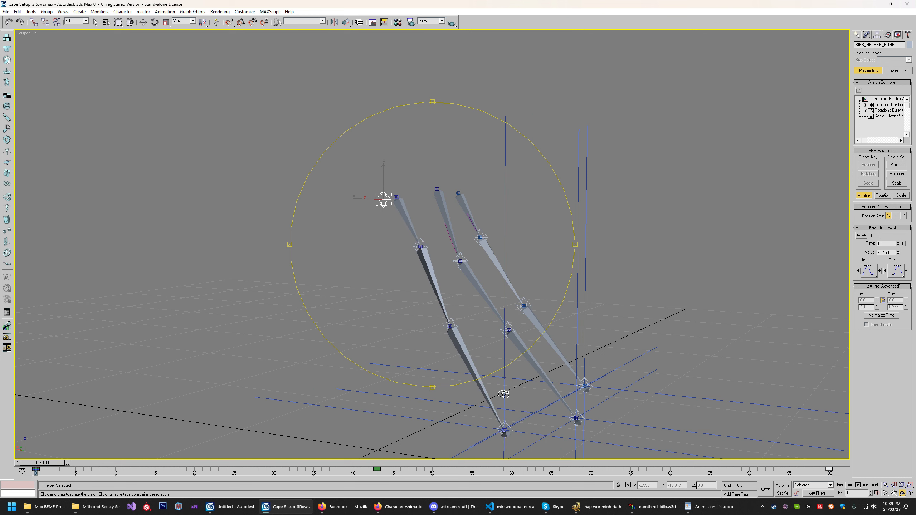
key("e")
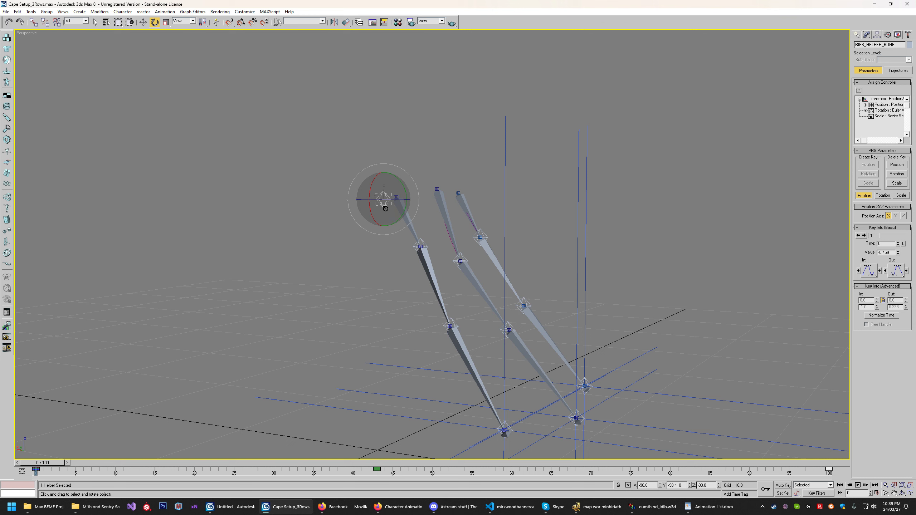
left_click(36, 469)
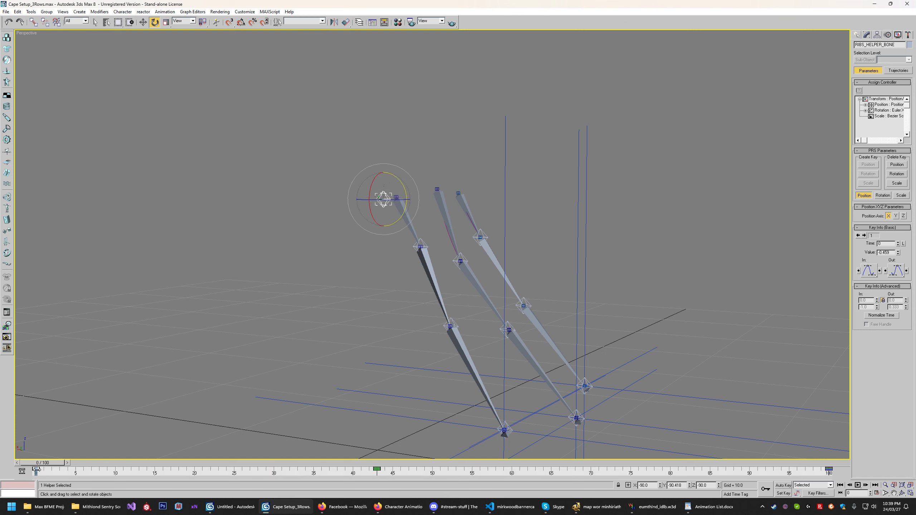
left_click(17, 462)
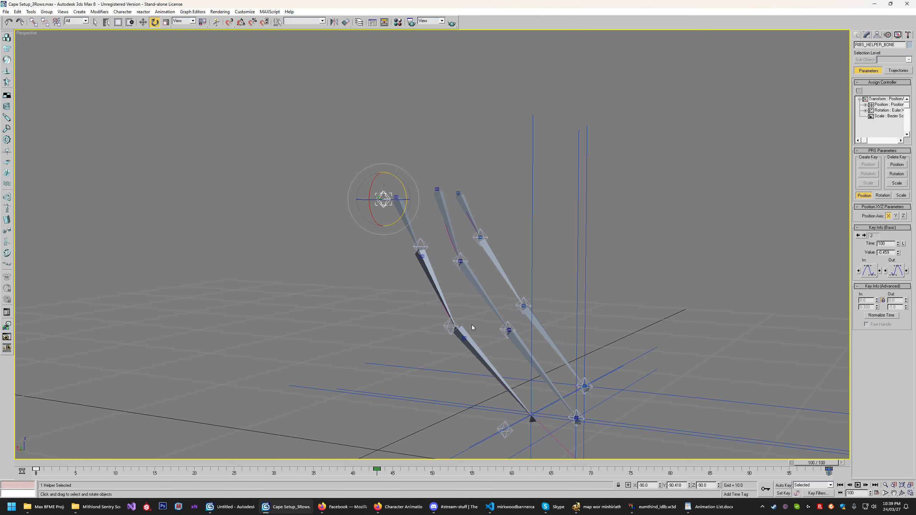
middle_click_drag(533, 349, 537, 313)
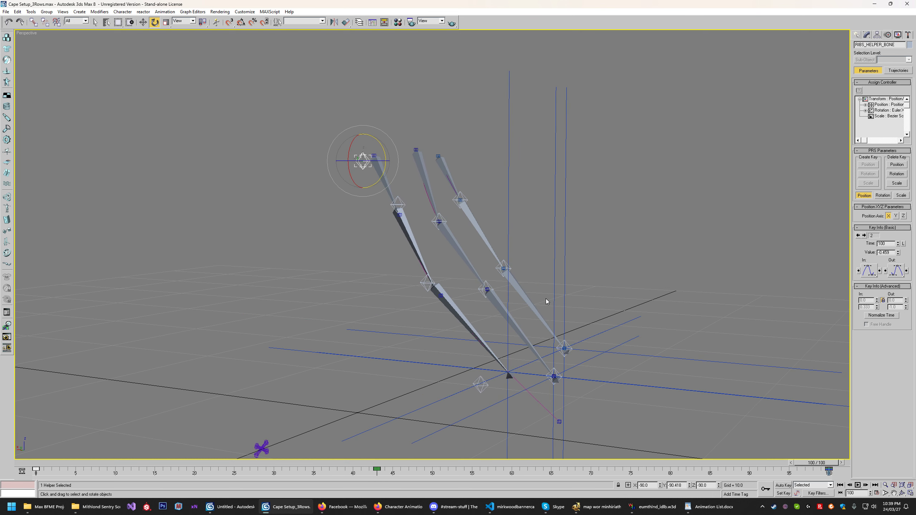
- Select Point02, the first chain's second control point, and set a key for it at frame 0 with Auto Key on
left_click_drag(803, 464, 593, 468)
key("e")
middle_click_drag(340, 294, 376, 276)
scroll(375, 277, "up", 3)
left_click(350, 242)
scroll(398, 334, "up", 3)
left_click(143, 23)
left_click(329, 284)
left_click(333, 285)
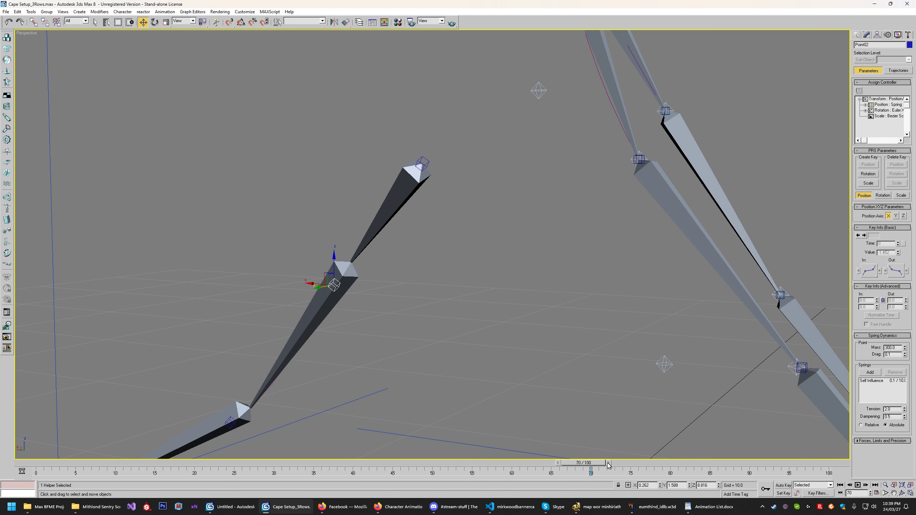
left_click_drag(587, 463, 43, 441)
left_click(777, 485)
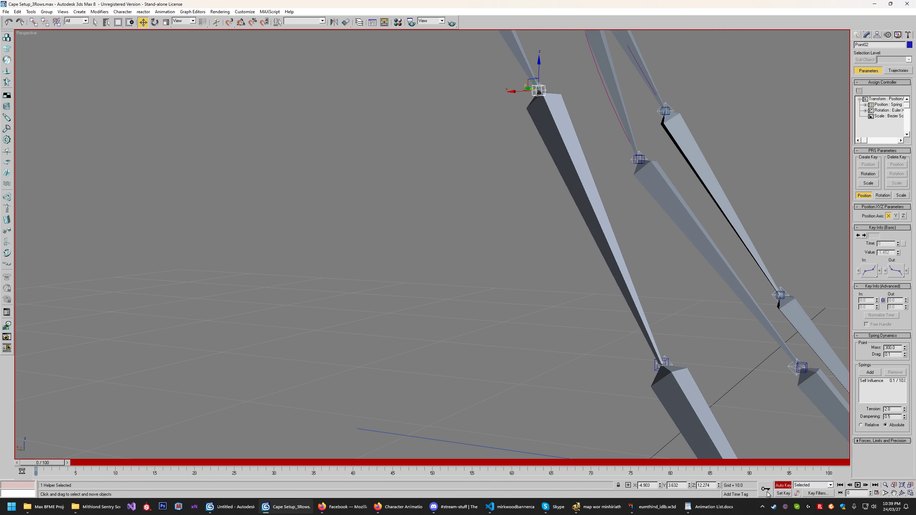
left_click(765, 489)
- Copy Point02's frame 0 key to frames 38 and 100
middle_click_drag(476, 222, 464, 303)
scroll(464, 304, "down", 3)
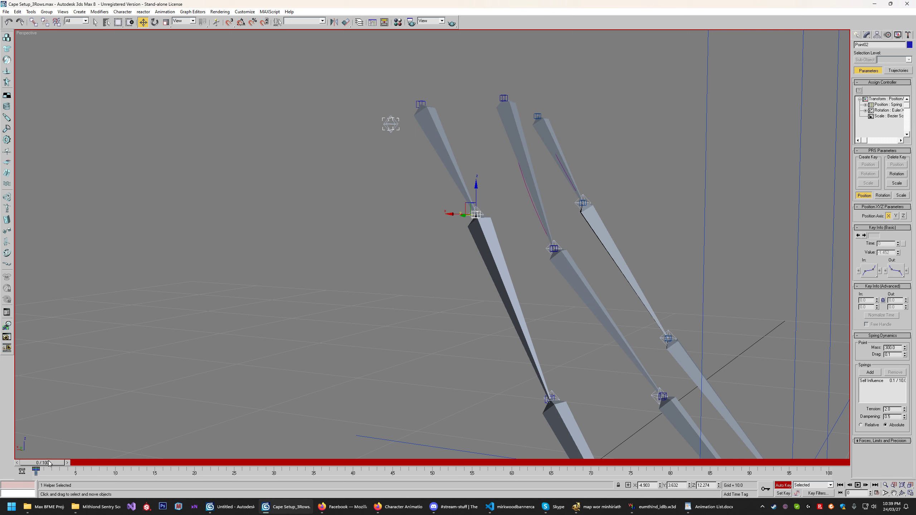
left_click_drag(49, 463, 832, 472)
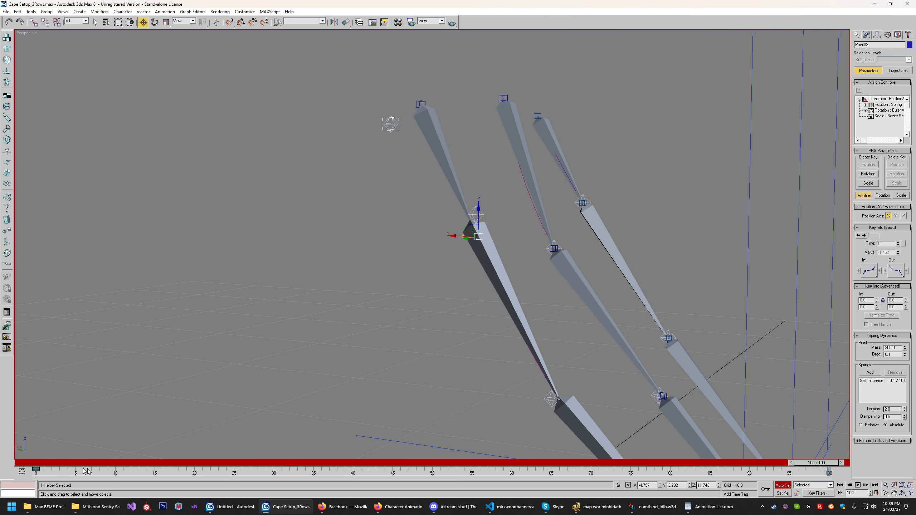
left_click_drag(37, 470, 352, 477, "shift")
left_click_drag(829, 469, 46, 464, "shift")
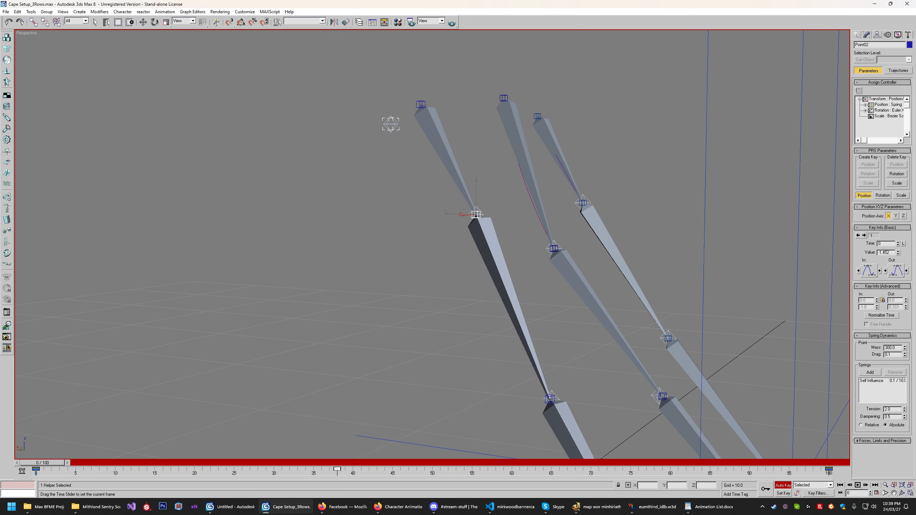
- Play the animation to check the first chain with Point02's keys, and inspect its pose at frame 100
left_click(859, 485)
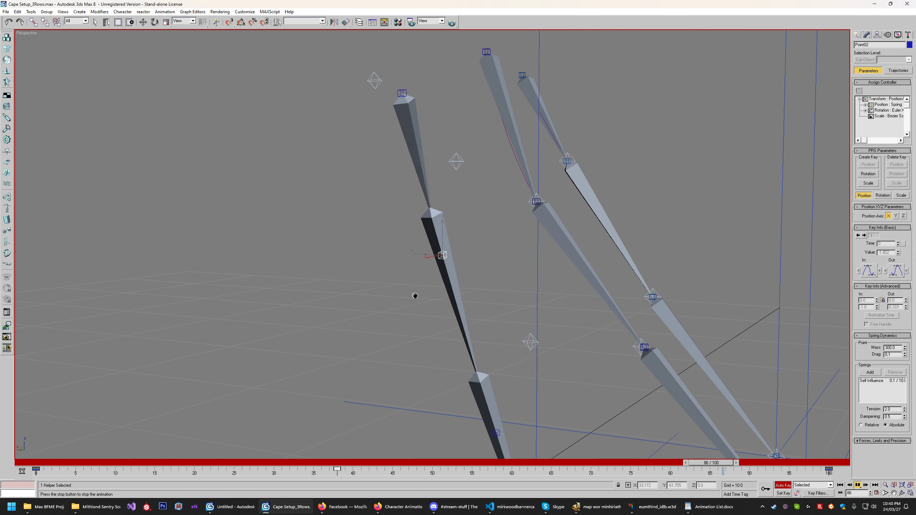
scroll(474, 285, "down", 6)
middle_click_drag(471, 289, 469, 283)
scroll(469, 282, "up", 6)
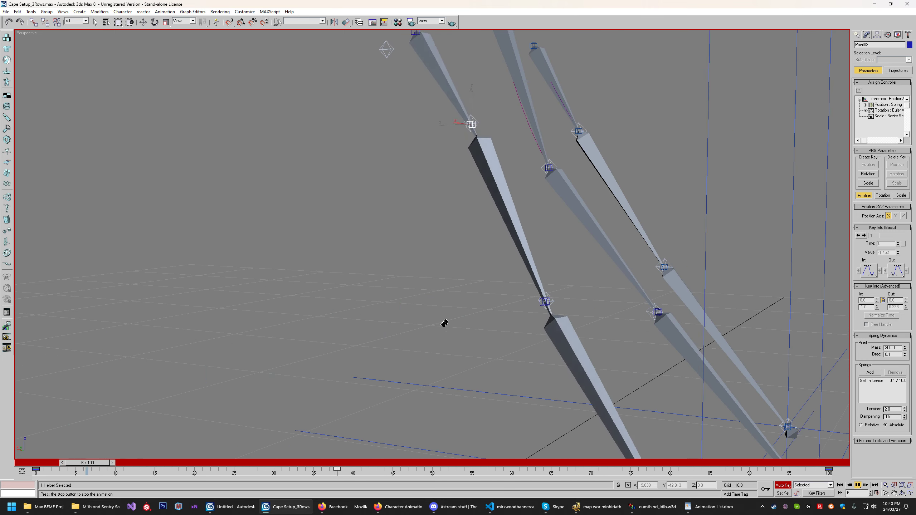
scroll(475, 314, "down", 5)
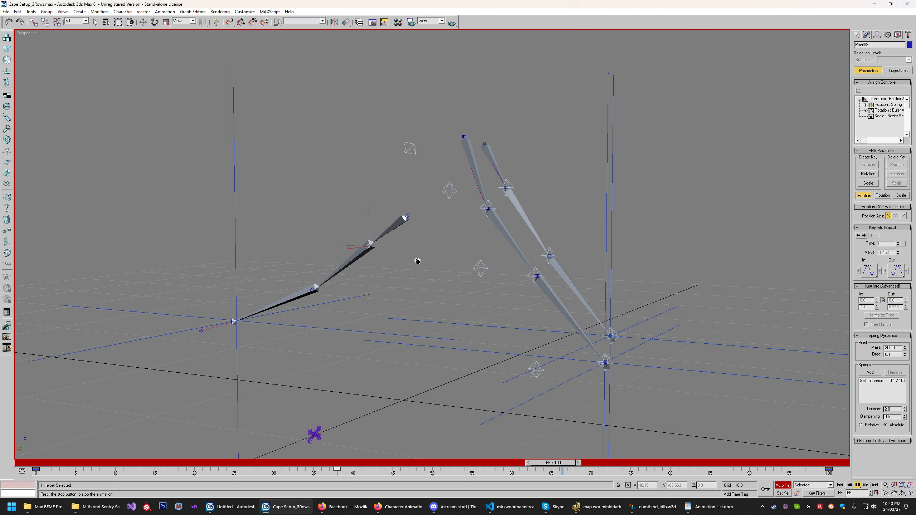
left_click(849, 484)
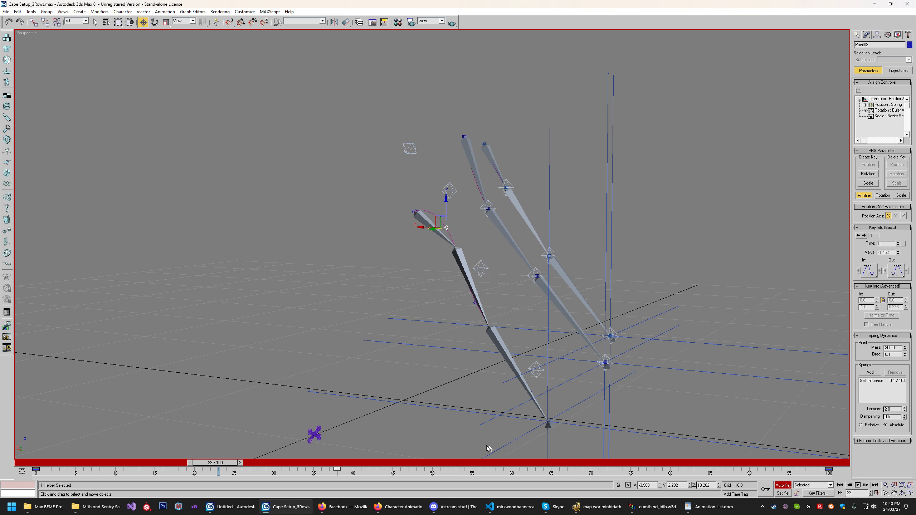
left_click_drag(198, 463, 828, 473)
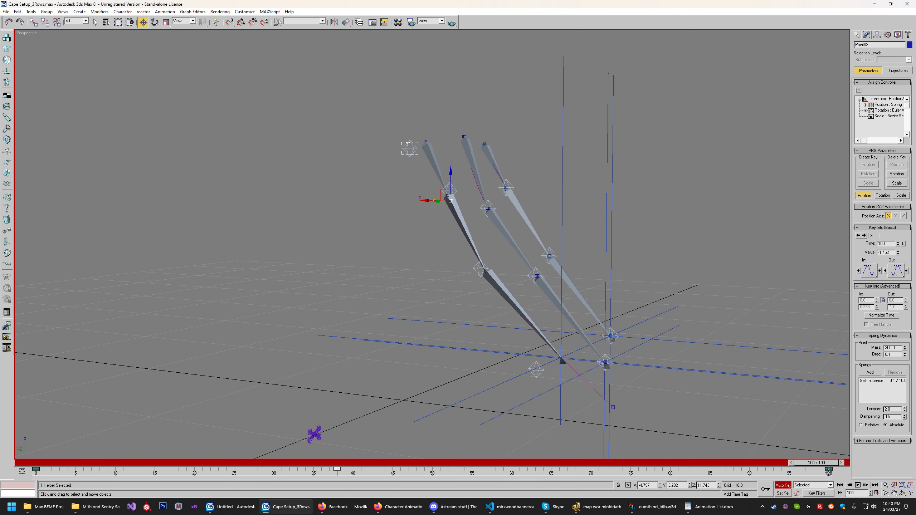
- Set the animation's end time to frame 150 and go to that frame
left_click(877, 492)
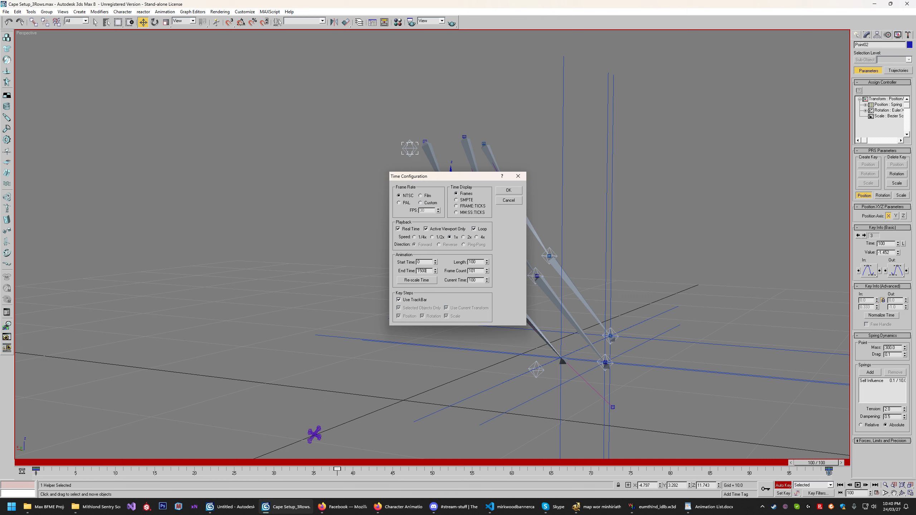
type("1500")
key("Return")
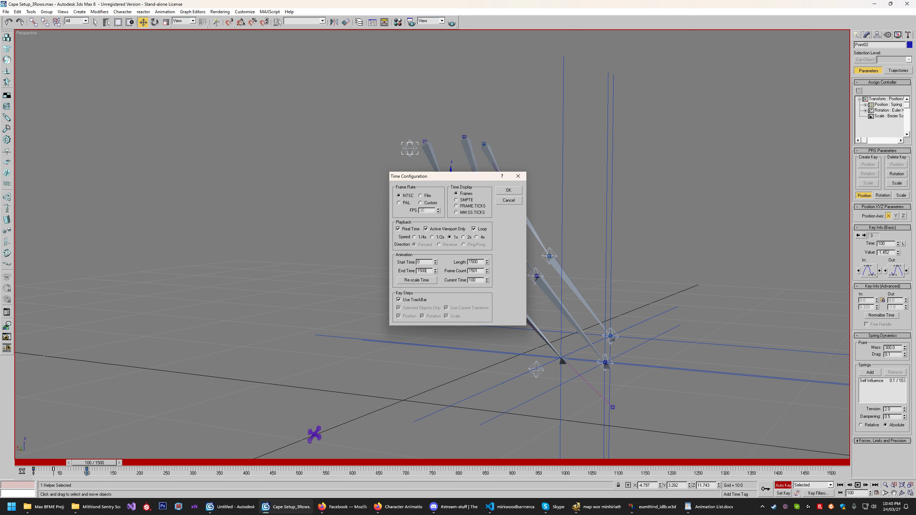
key("Return")
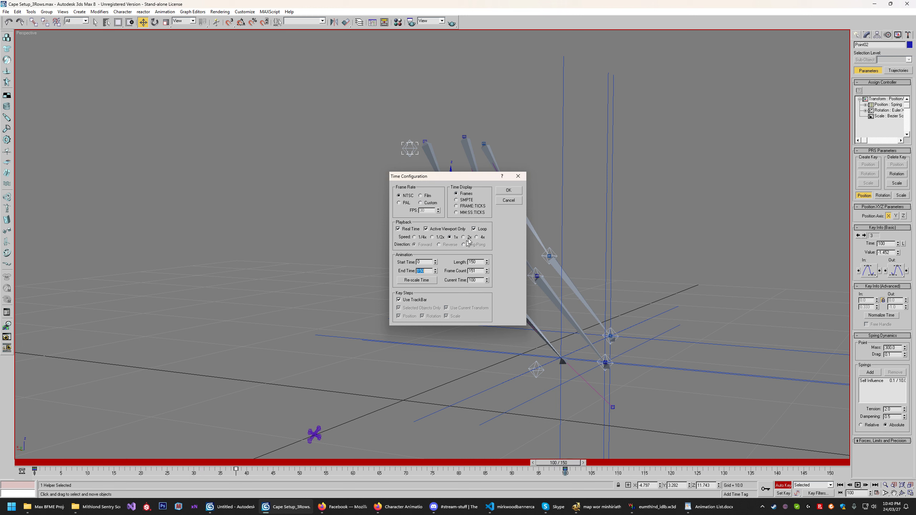
left_click(508, 190)
left_click_drag(566, 463, 869, 477)
key("w")
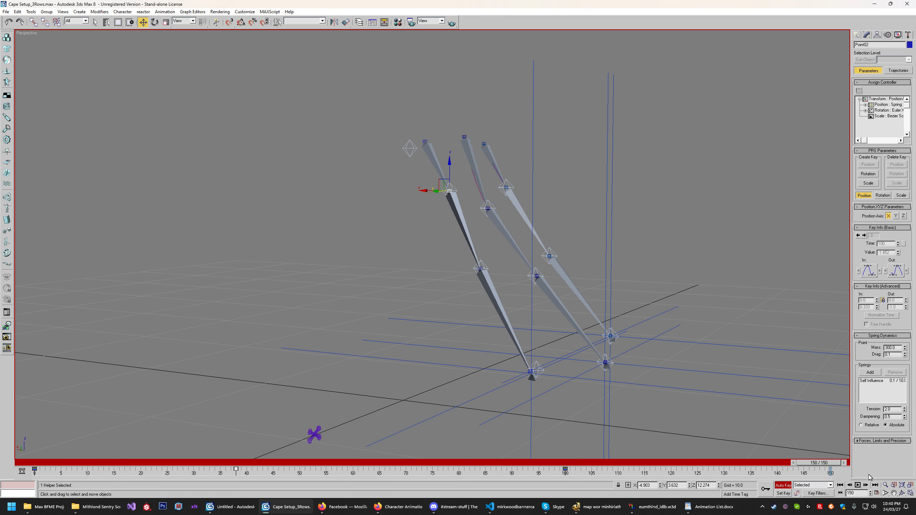
- Compare the first chain's pose at frame 150 with its pose at frame 100 from the front
left_click(902, 492)
left_click_drag(507, 270, 466, 274)
middle_click_drag(466, 274, 465, 258)
scroll(466, 257, "up", 3)
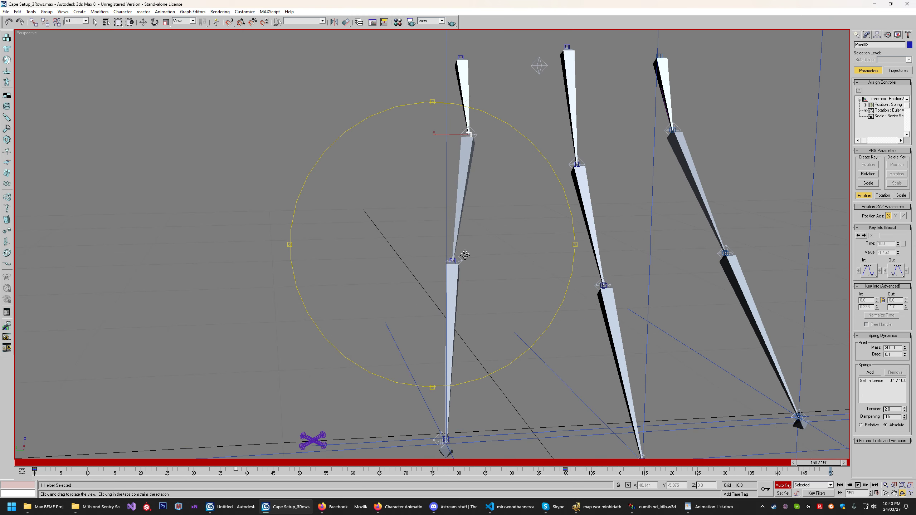
left_click_drag(465, 258, 464, 276)
middle_click_drag(464, 276, 468, 251)
scroll(469, 251, "down", 3)
left_click_drag(807, 461, 562, 454)
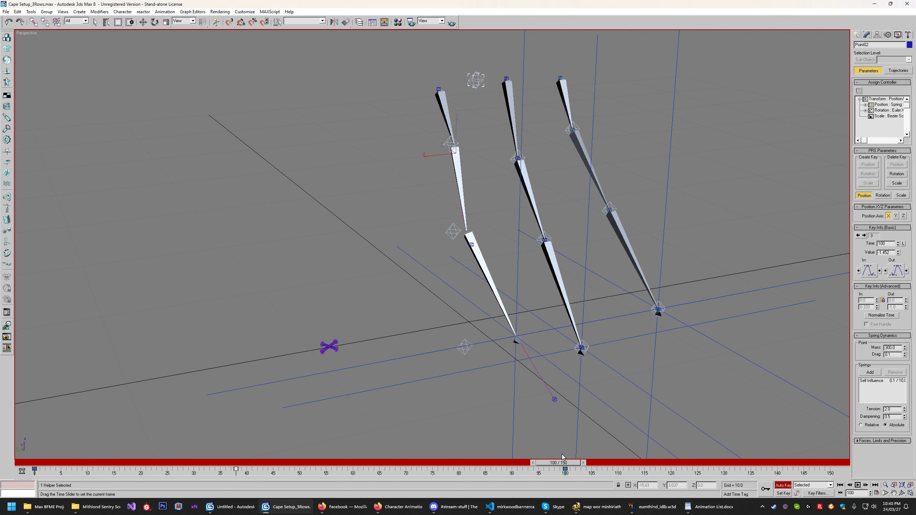
key("ctrl+r")
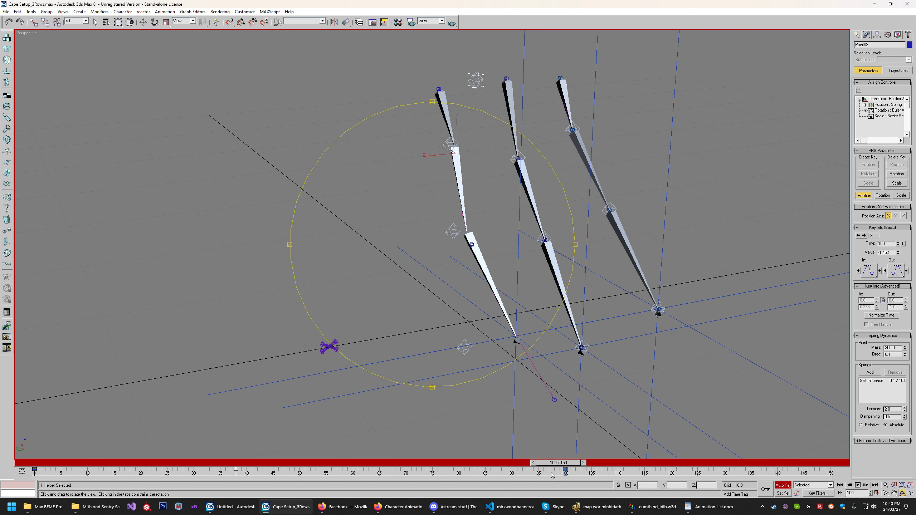
left_click_drag(497, 329, 476, 297)
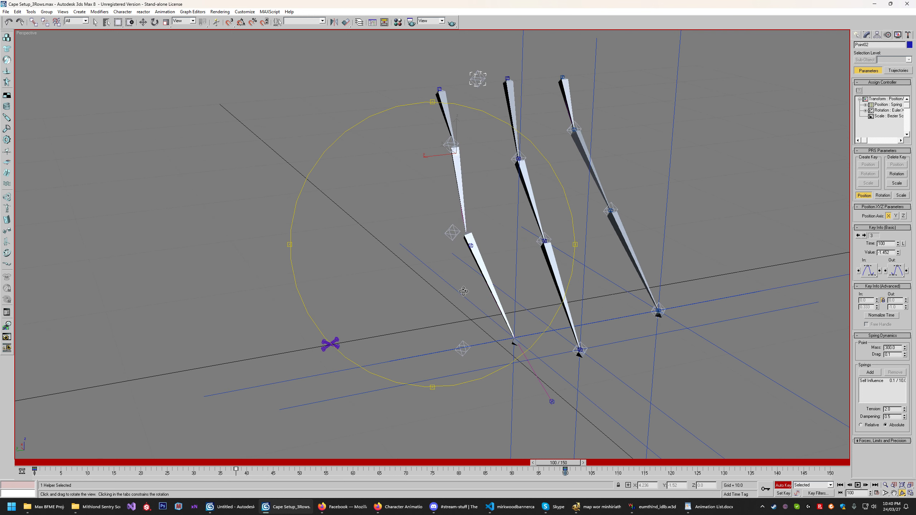
- Select Point02 and check at frame 150 how the first chain lines up with its control points, then clear the selection
key("w")
left_click(450, 266)
middle_click_drag(468, 183, 473, 198)
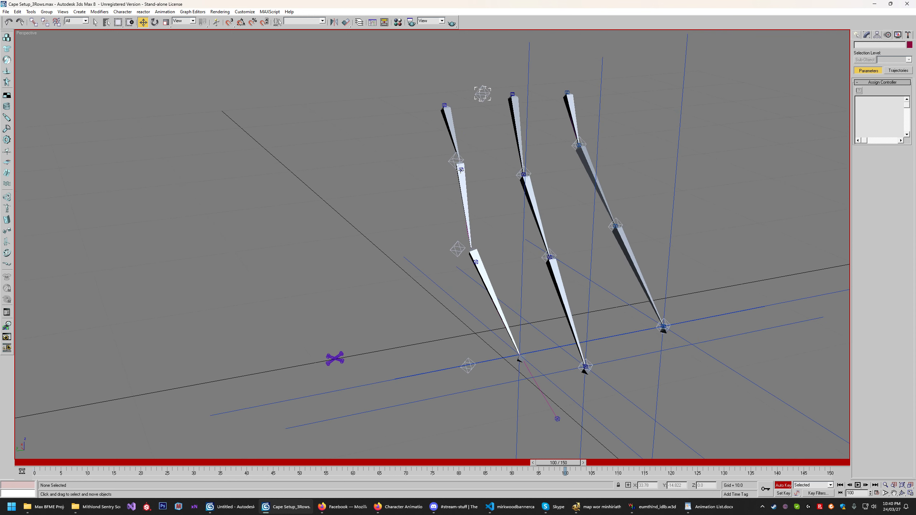
left_click(463, 168)
left_click_drag(575, 464, 864, 469)
key("w")
left_click(902, 493)
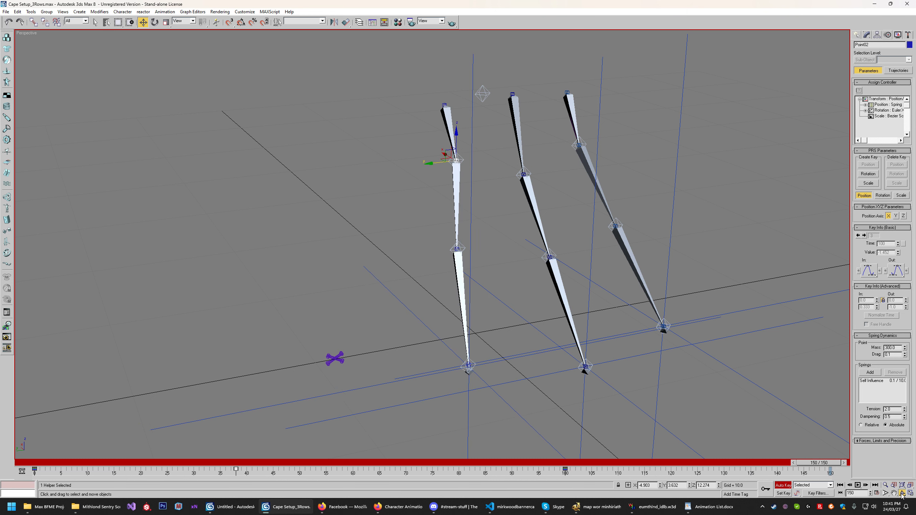
left_click_drag(562, 260, 486, 244)
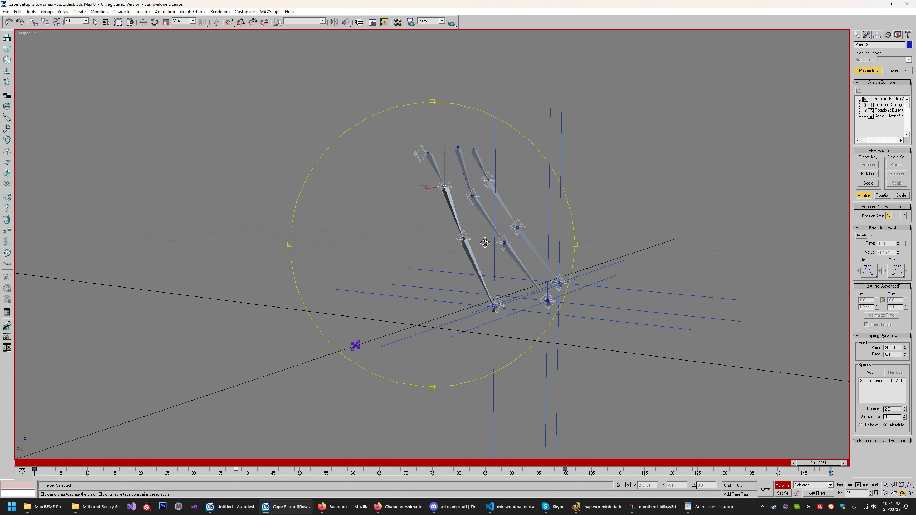
scroll(476, 252, "up", 5)
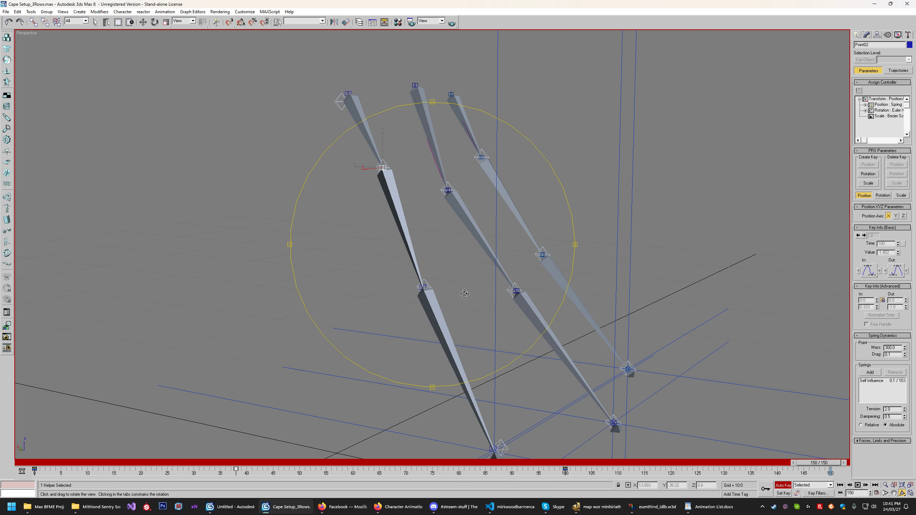
key("w")
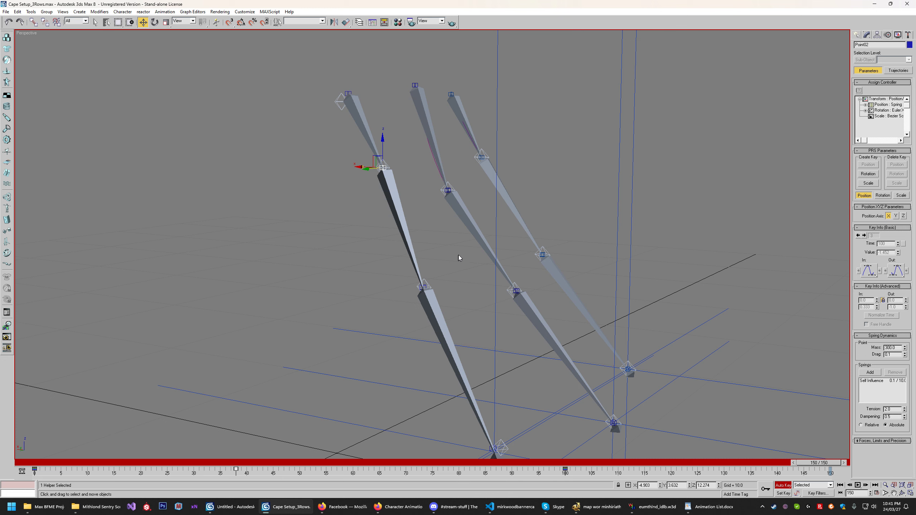
middle_click_drag(457, 255, 456, 267)
left_click(297, 181)
scroll(375, 315, "down", 3)
scroll(375, 316, "down", 2)
left_click_drag(829, 466, 861, 466)
key("w")
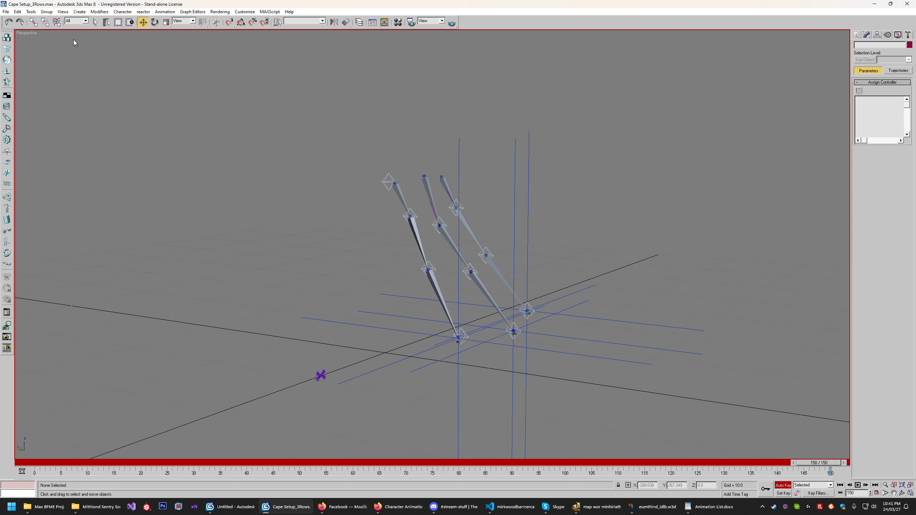
- Open Banner Carrier ATKA_LastFramePosition.max from the Animations Scenes folder without saving the current scene
left_click(6, 12)
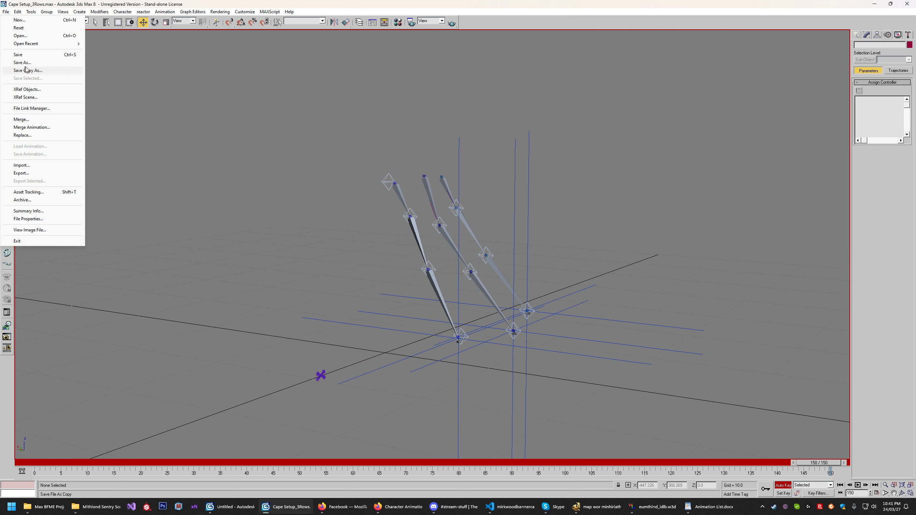
left_click(20, 35)
left_click(463, 274)
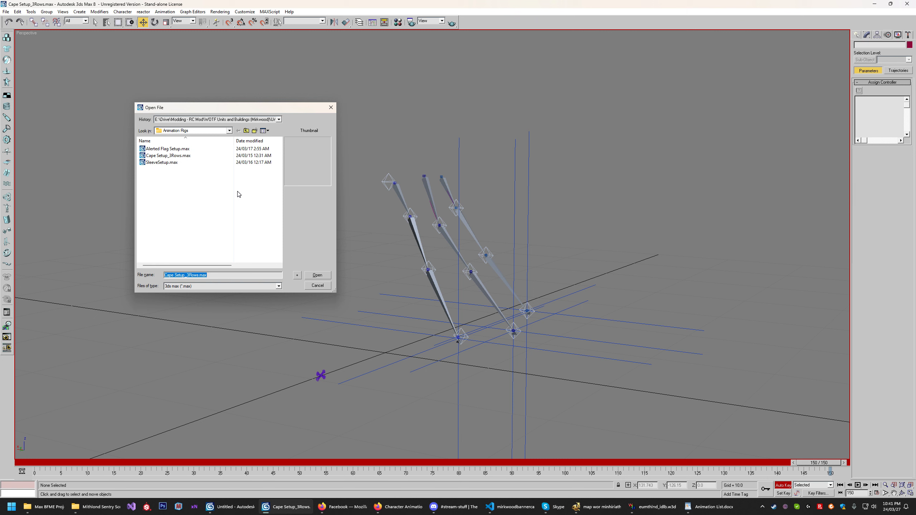
left_click(246, 131)
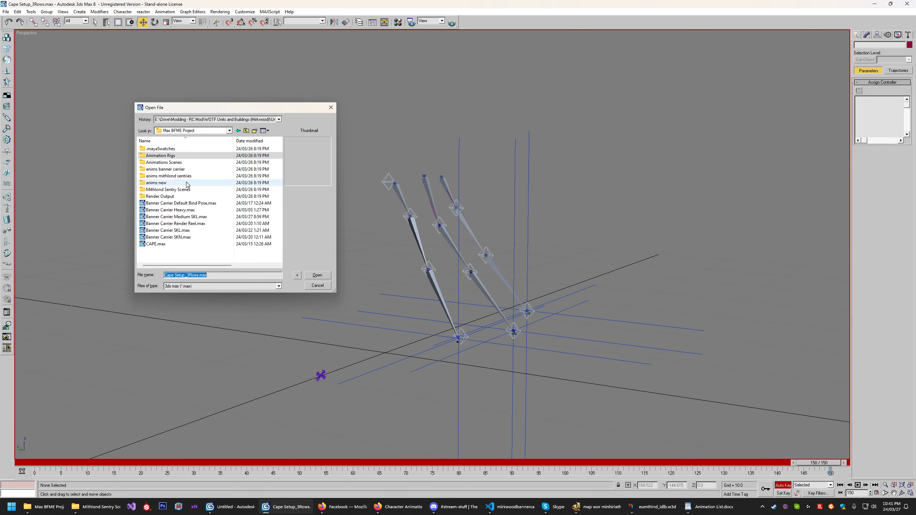
left_click(176, 163)
double_click(176, 163)
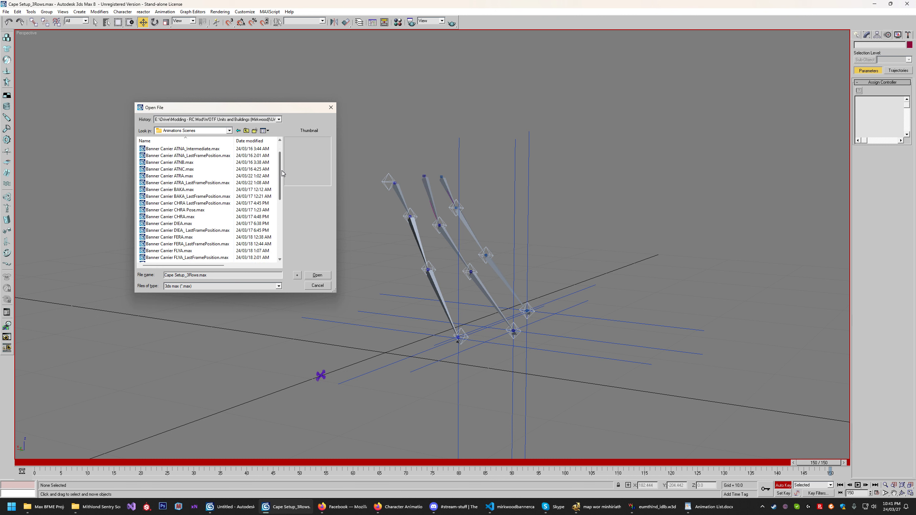
mouse_move(282, 157)
left_mouse_down()
mouse_move(280, 203)
mouse_move(282, 153)
left_mouse_up()
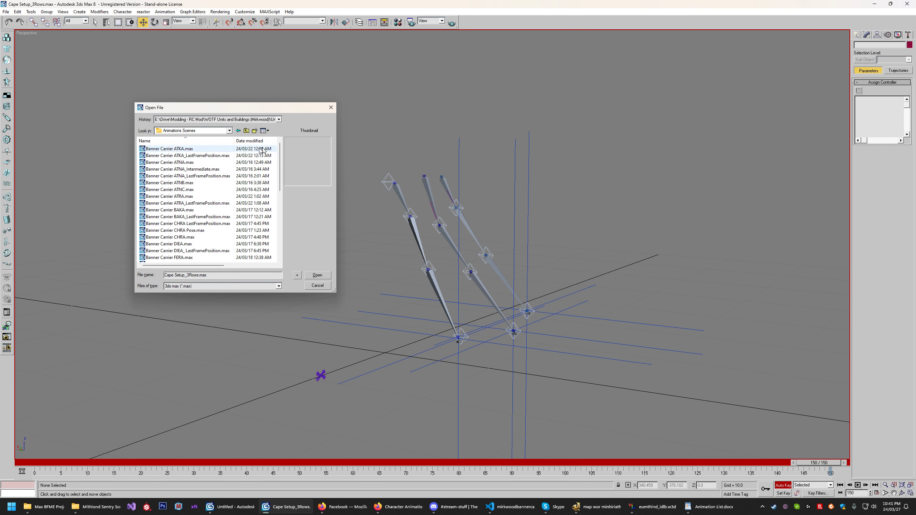
double_click(191, 156)
- Inspect the banner carrier's pose at frame 17, select nine upper banner helpers, and view their pose at frame 1
scroll(439, 257, "up", 6)
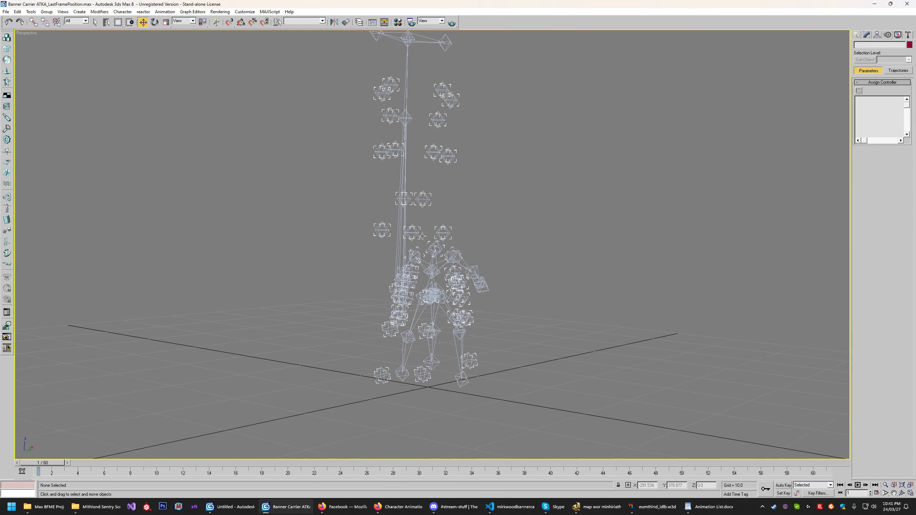
scroll(439, 257, "up", 6)
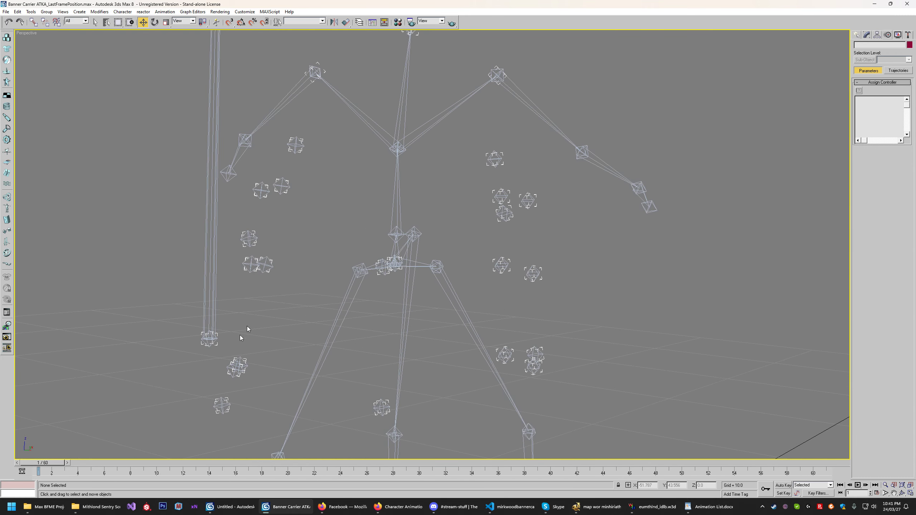
left_click_drag(37, 461, 248, 455)
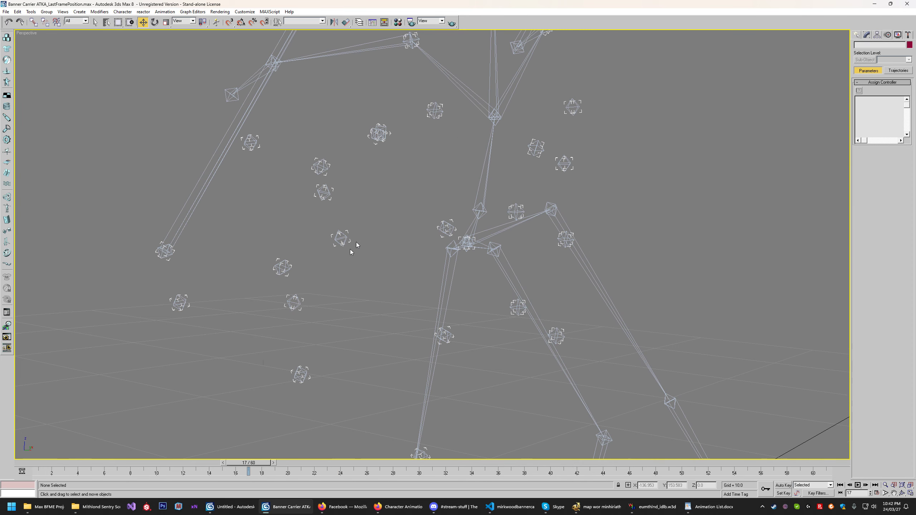
scroll(350, 250, "down", 5)
middle_click_drag(350, 250, 372, 363)
left_click_drag(263, 70, 434, 247)
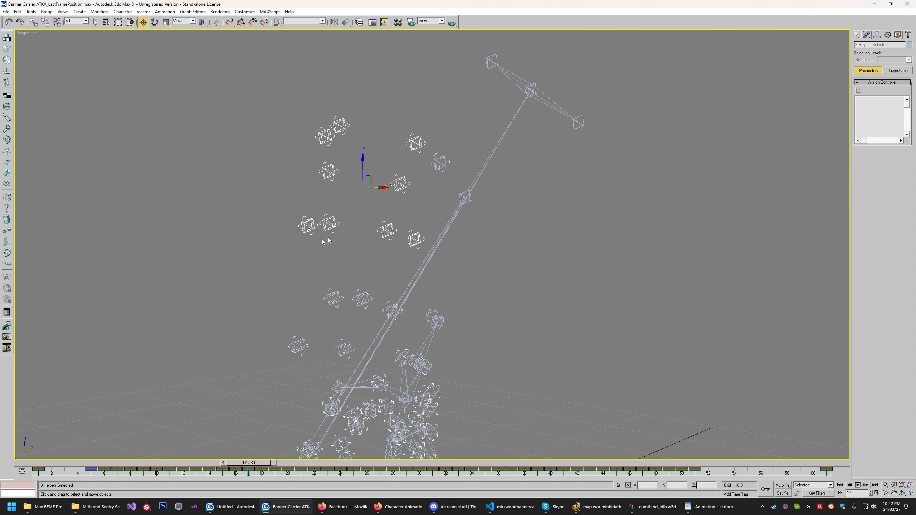
left_click_drag(245, 463, 26, 453)
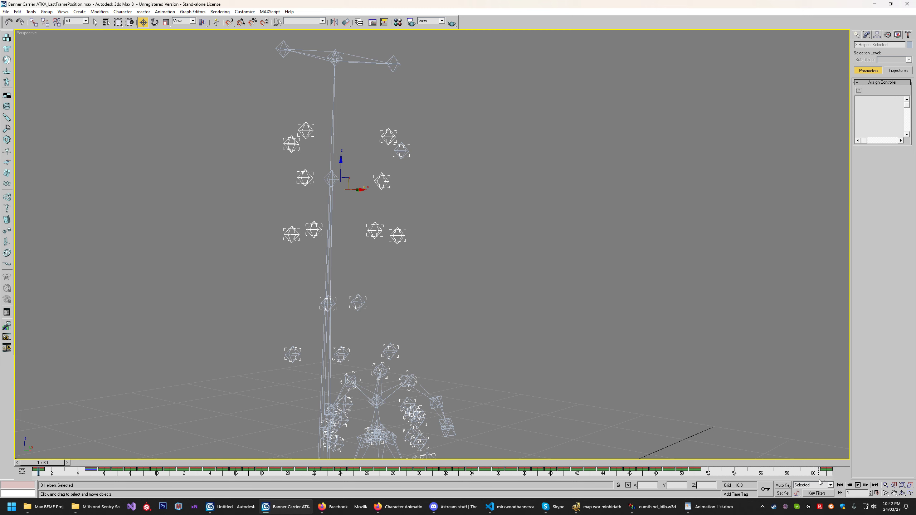
- Copy the selected banner helpers' frame 1 keys to frame 61 and check the pose there against frame 1
left_click_drag(39, 469, 825, 467, "shift")
left_click_drag(55, 463, 38, 472)
key("w")
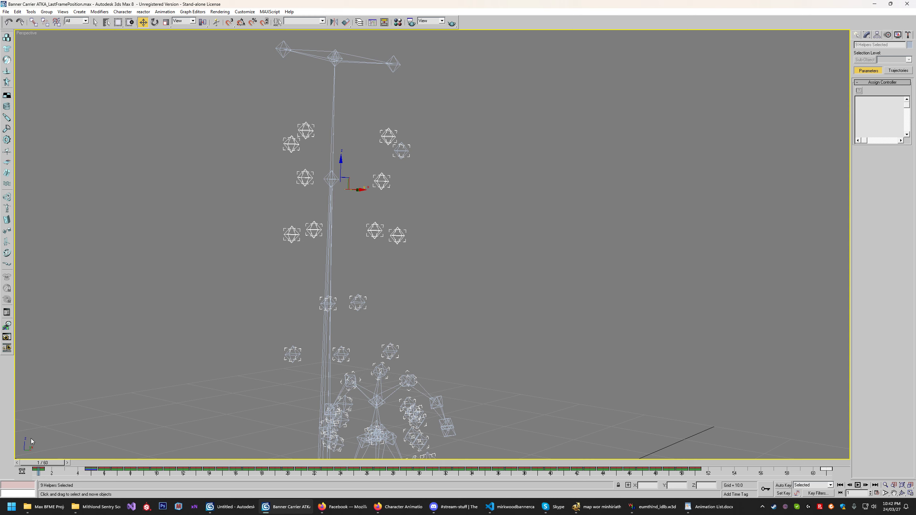
left_click_drag(48, 463, 857, 460)
key("w")
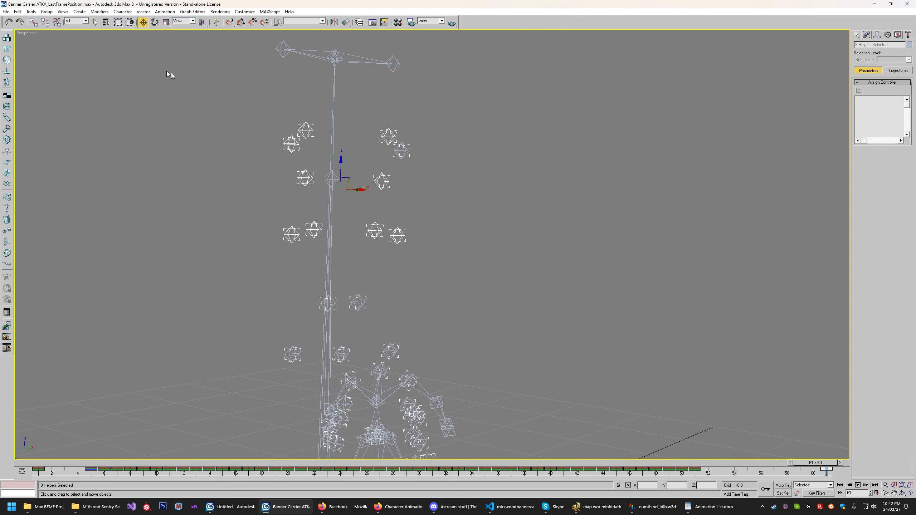
- Open Banner Carrier CHRA LastFramePosition.max from the Animations Scenes folder without saving the current scene
left_click(5, 11)
left_click(20, 36)
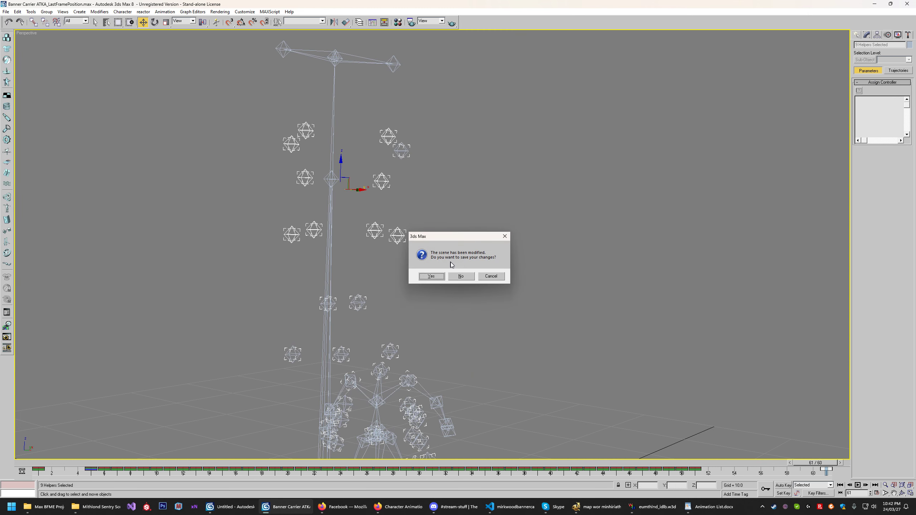
left_click(461, 276)
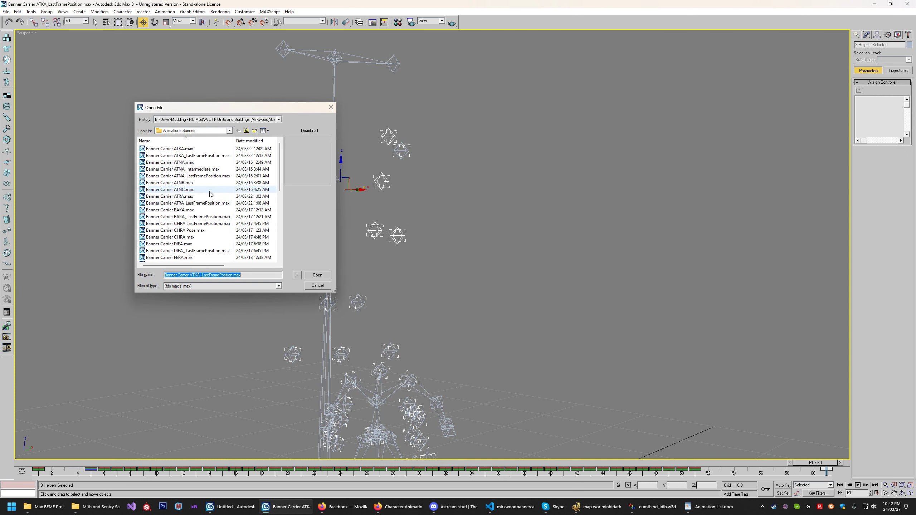
scroll(210, 216, "up", 4)
left_click(202, 230)
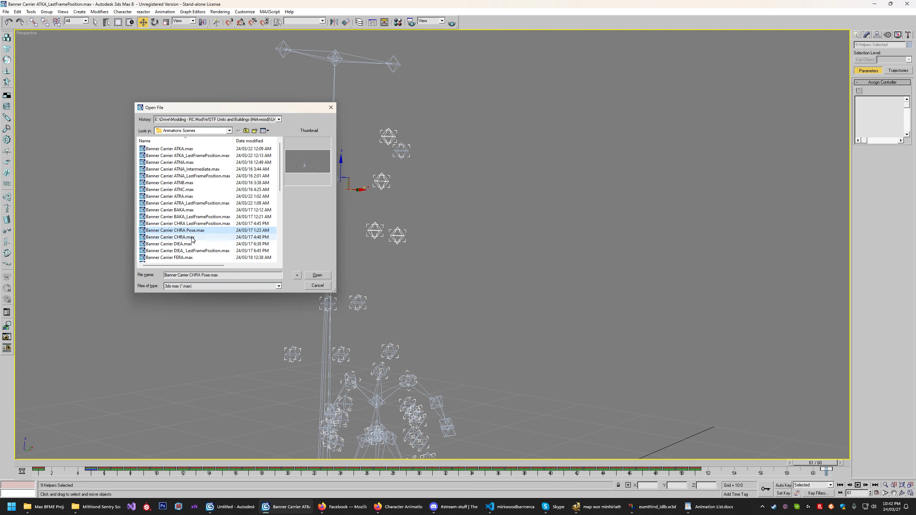
double_click(188, 224)
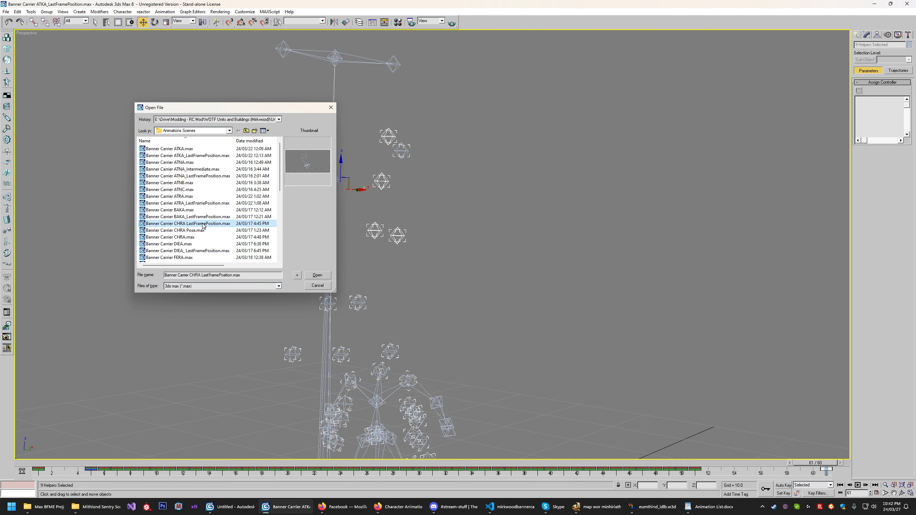
- Scrub the CHRA animation from frame 1 to frame 53 to examine the banner carrier's motion
middle_click_drag(472, 281, 494, 304)
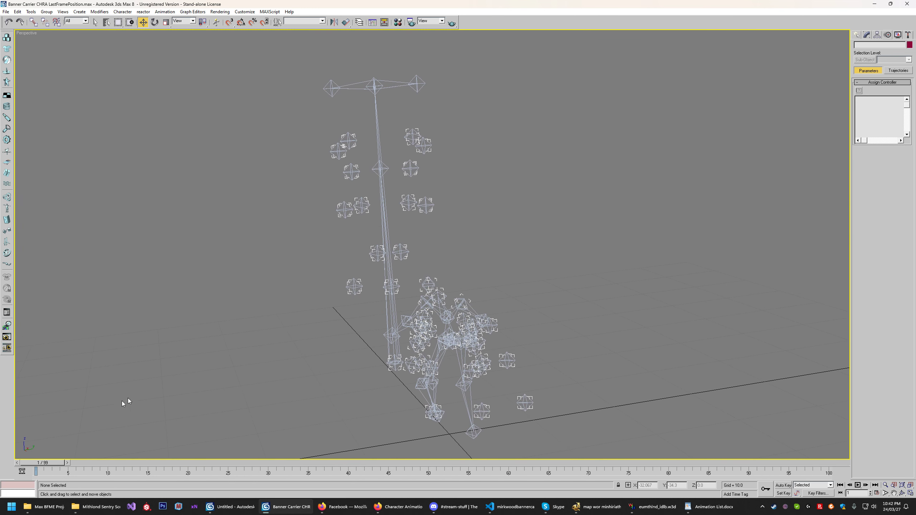
left_click_drag(47, 463, 185, 463)
left_click_drag(417, 461, 457, 460)
scroll(491, 407, "down", 3)
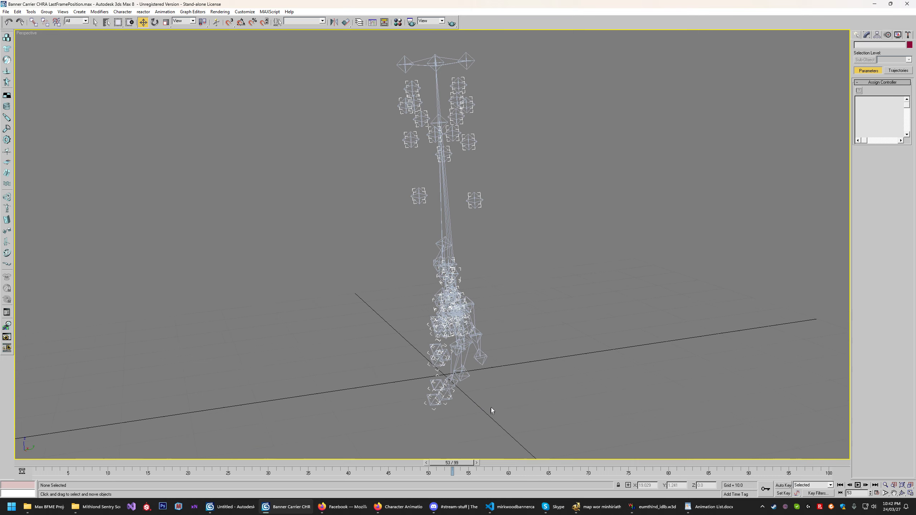
middle_click_drag(476, 137, 461, 201)
- Select eleven banner and pole helpers, compare their poses at frames 100 and 1, and clear the selection
left_click_drag(430, 158, 461, 328)
left_click_drag(458, 464, 26, 459)
left_click(18, 463)
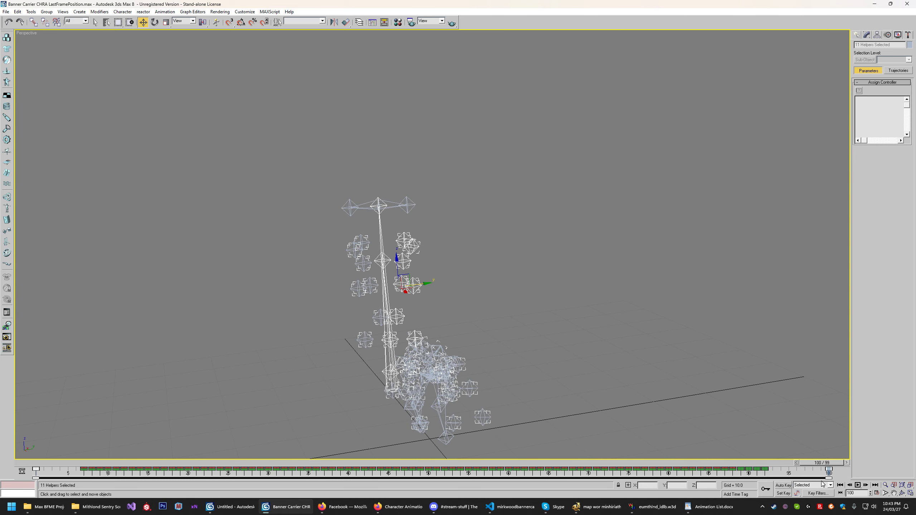
left_click_drag(829, 464, 36, 459)
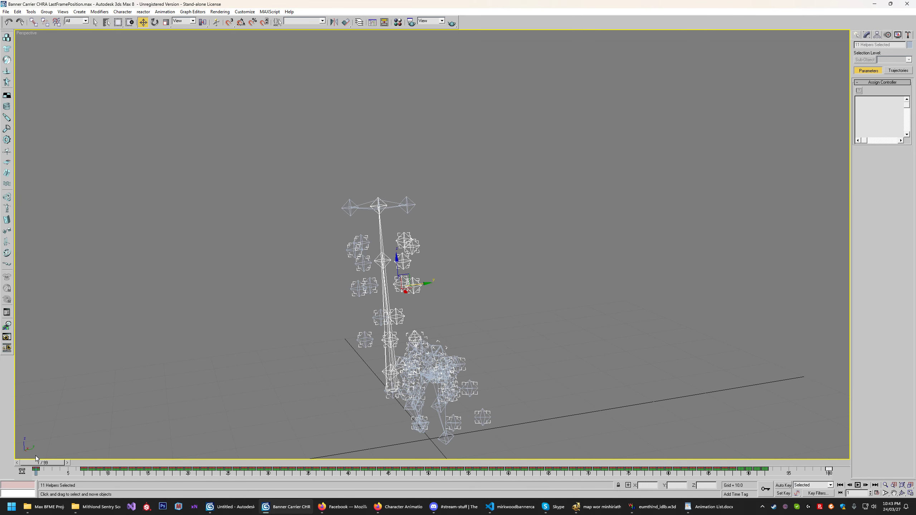
middle_click_drag(513, 296, 506, 238)
left_click(507, 238)
scroll(506, 239, "up", 3)
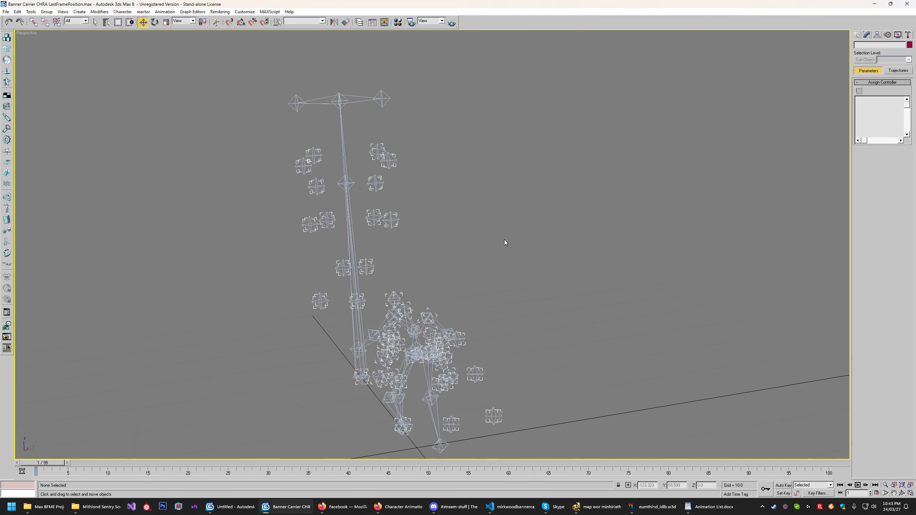
- Select all 63 helpers and compare their poses at frames 91 and 1
left_click_drag(228, 66, 534, 446)
middle_click_drag(539, 350, 541, 321)
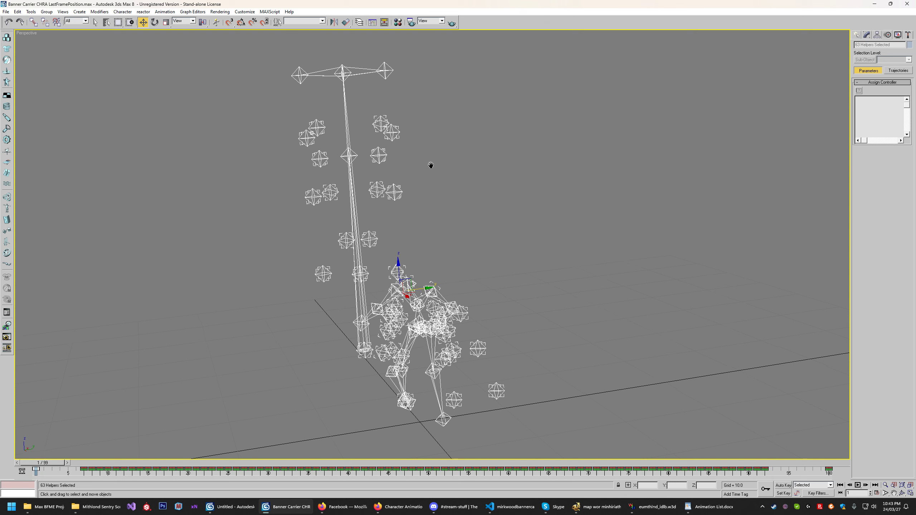
middle_click_drag(339, 190, 346, 208)
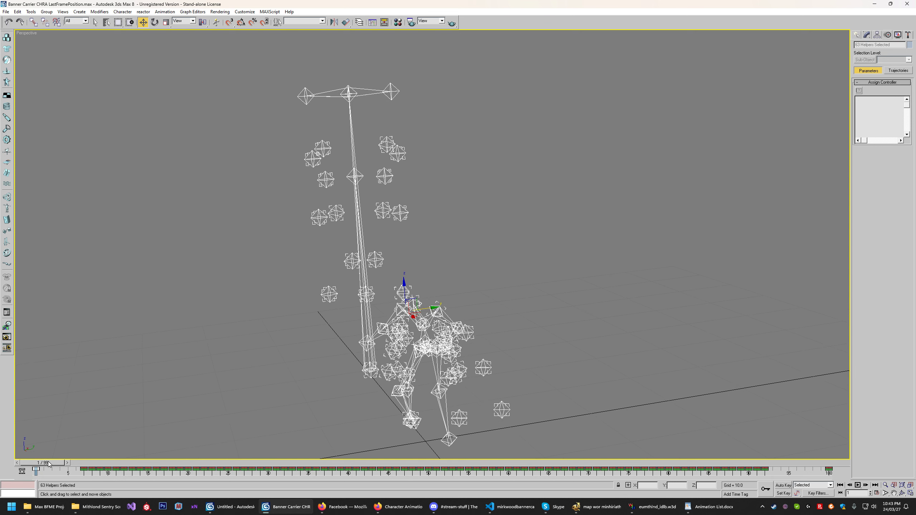
left_click_drag(48, 464, 757, 467)
key("w")
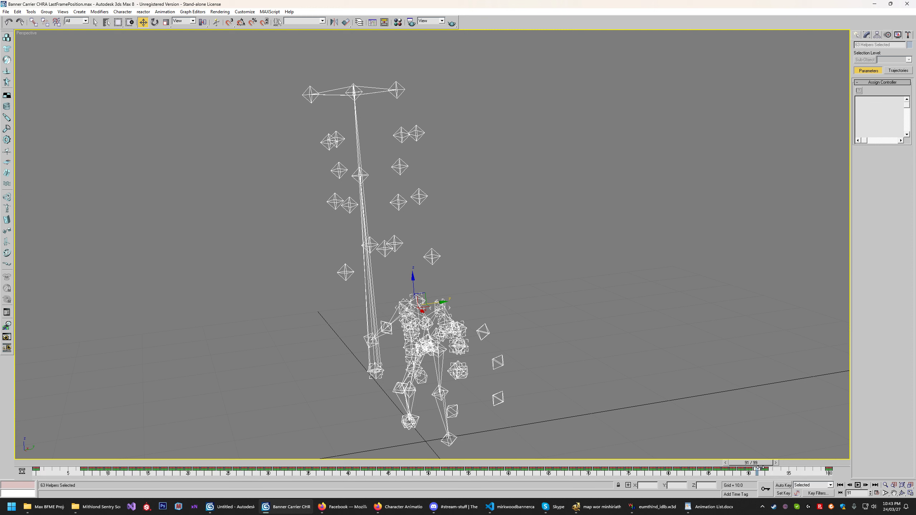
key("Home")
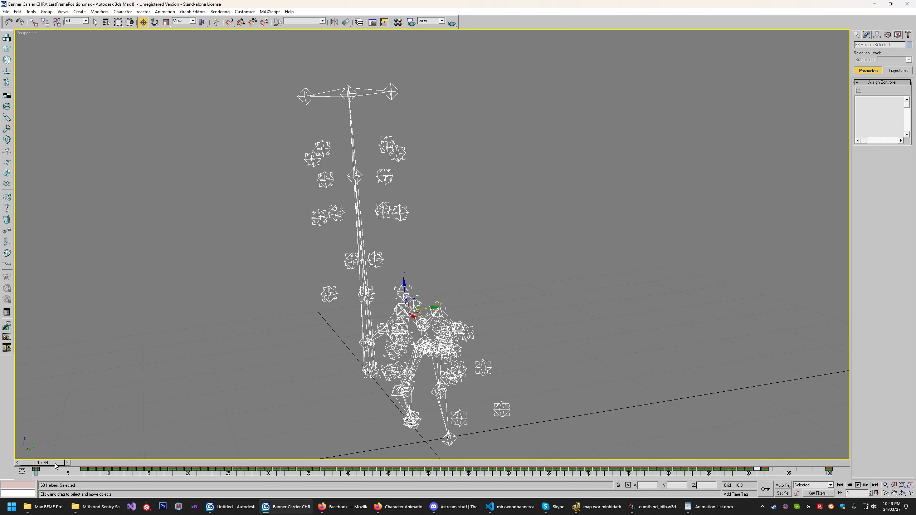
- Go to frame 72 and select the seven lower cape helpers behind the legs
left_click_drag(55, 464, 613, 463)
middle_click_drag(597, 407, 594, 257)
scroll(304, 277, "up", 3)
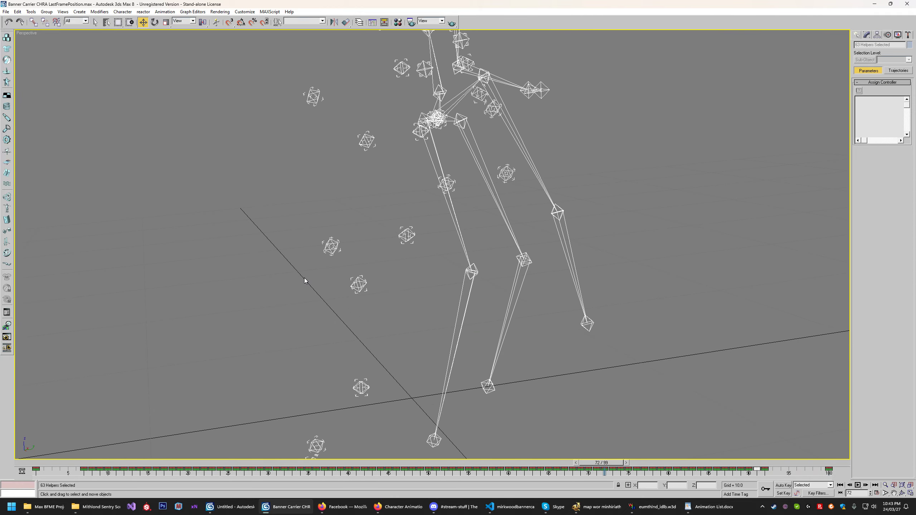
left_click(304, 277)
scroll(304, 275, "down", 2)
left_click_drag(299, 201, 415, 388)
middle_click_drag(394, 373, 408, 357)
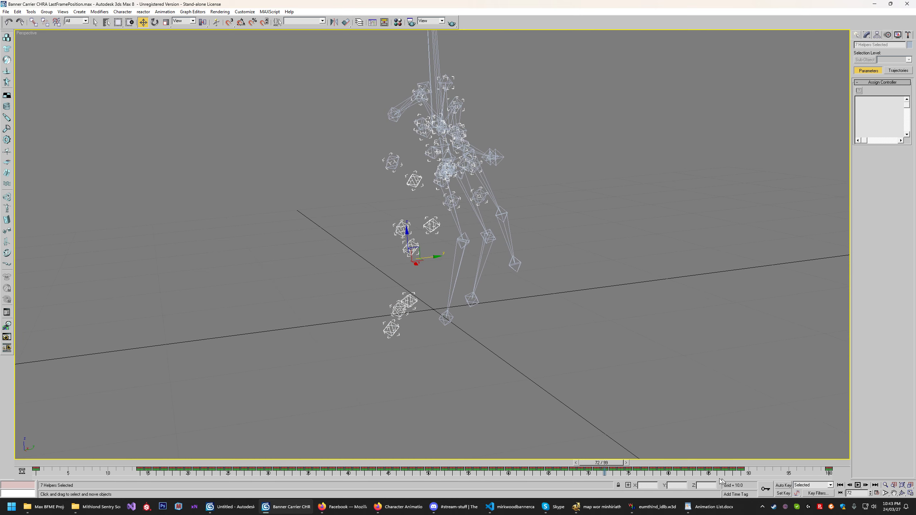
- Scrub between frames 73 and 100 to examine how the selected cape helpers settle into the last-frame pose
left_click_drag(635, 468, 744, 469)
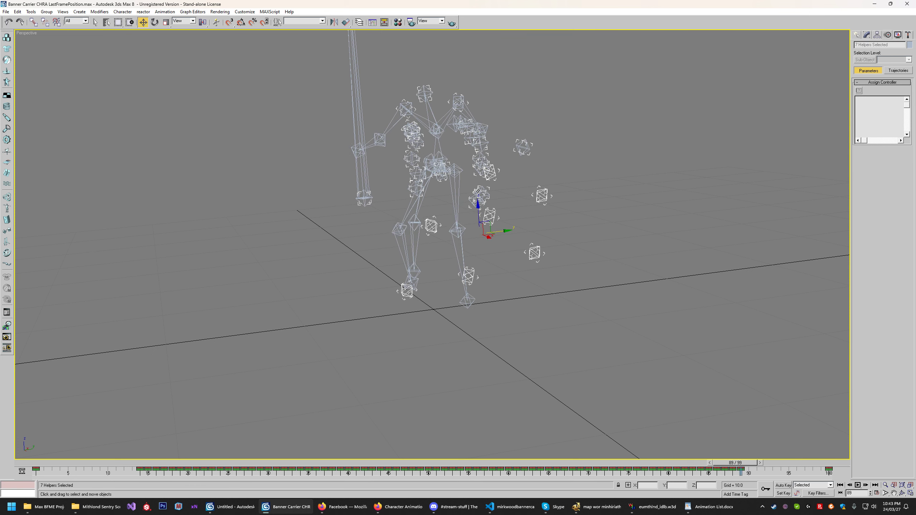
scroll(537, 216, "up", 3)
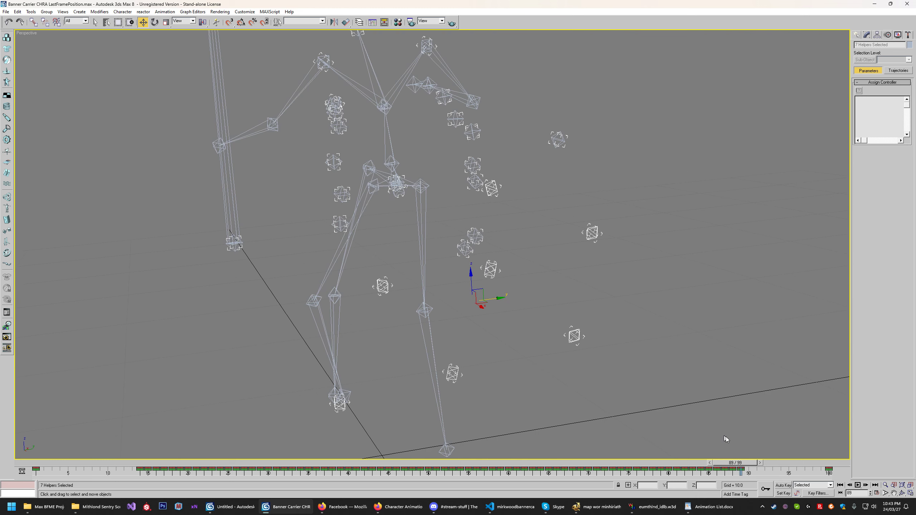
left_click_drag(737, 464, 820, 471)
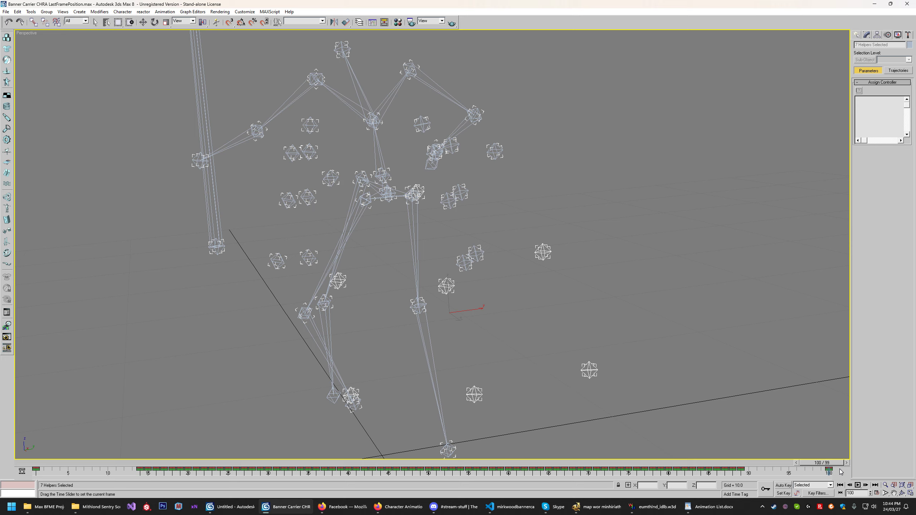
left_click_drag(840, 472, 608, 469)
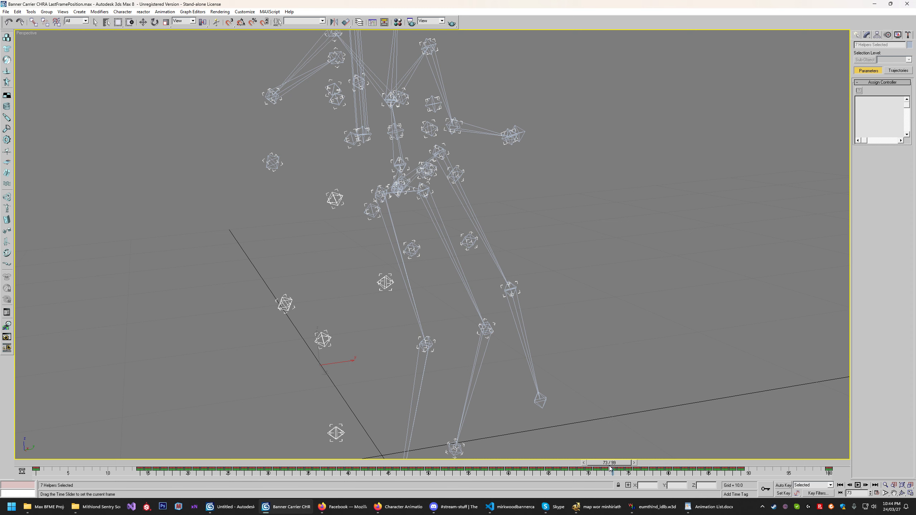
left_click_drag(609, 469, 744, 466)
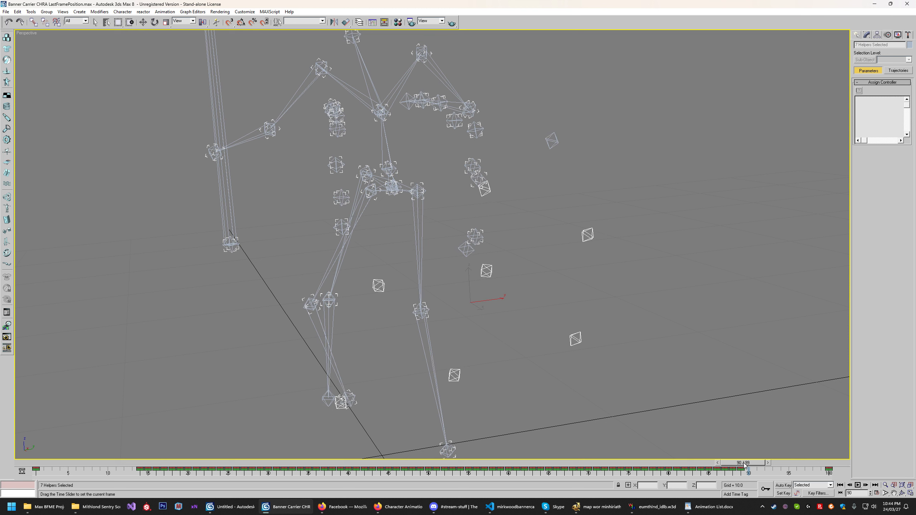
key("w")
- View the whole rig at frame 100 from another angle and clear the selection
scroll(728, 331, "down", 6)
middle_click_drag(647, 317, 639, 356)
left_click_drag(742, 466, 826, 464)
middle_click_drag(636, 303, 648, 331)
left_click(901, 494)
mouse_move(468, 252)
left_mouse_down()
mouse_move(460, 231)
mouse_move(470, 247)
left_mouse_up()
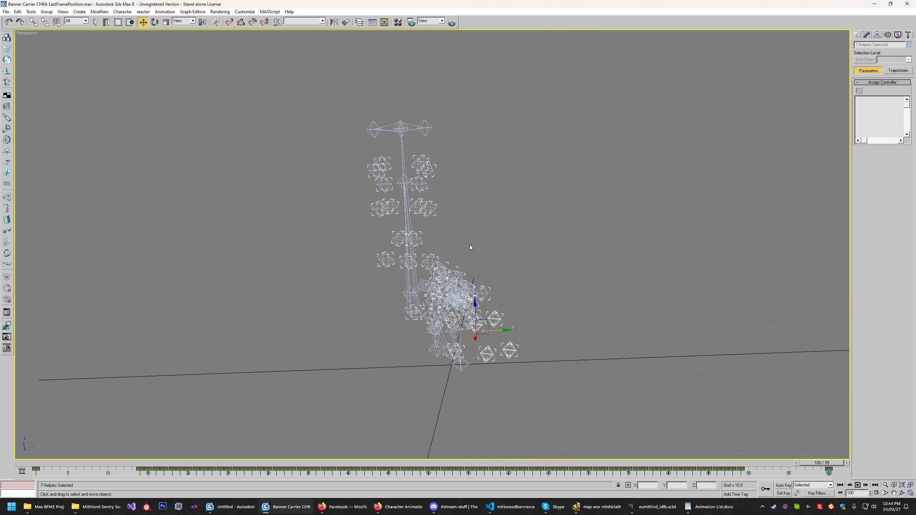
left_click(469, 247)
- Open the recent scene Banner Carrier CHRA.max without saving the current scene
left_click(6, 11)
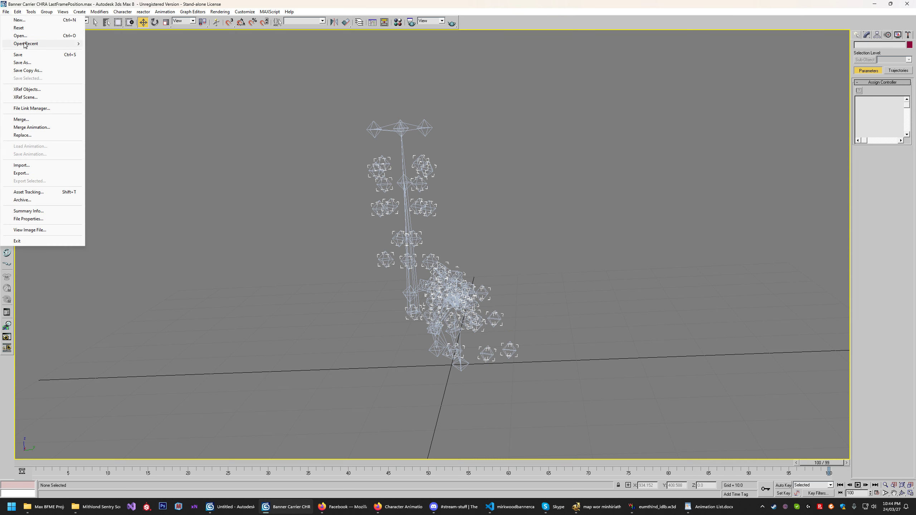
mouse_move(25, 45)
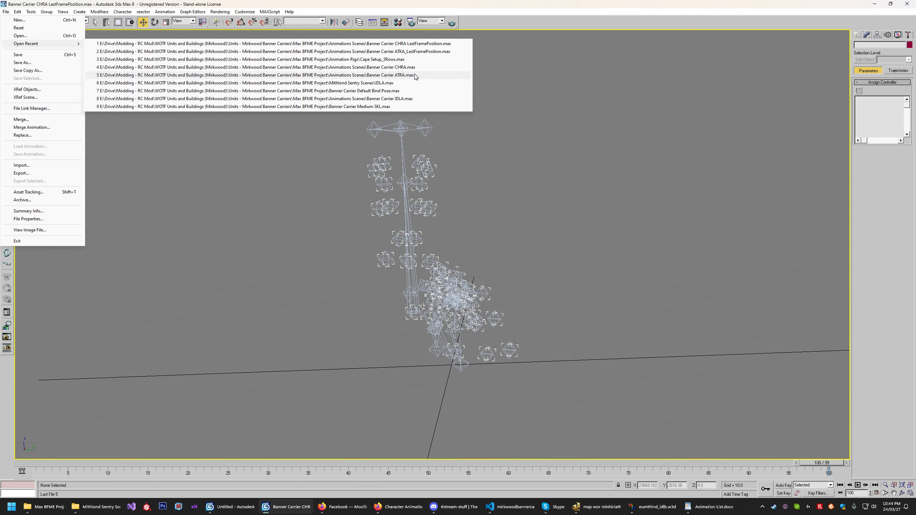
left_click(403, 69)
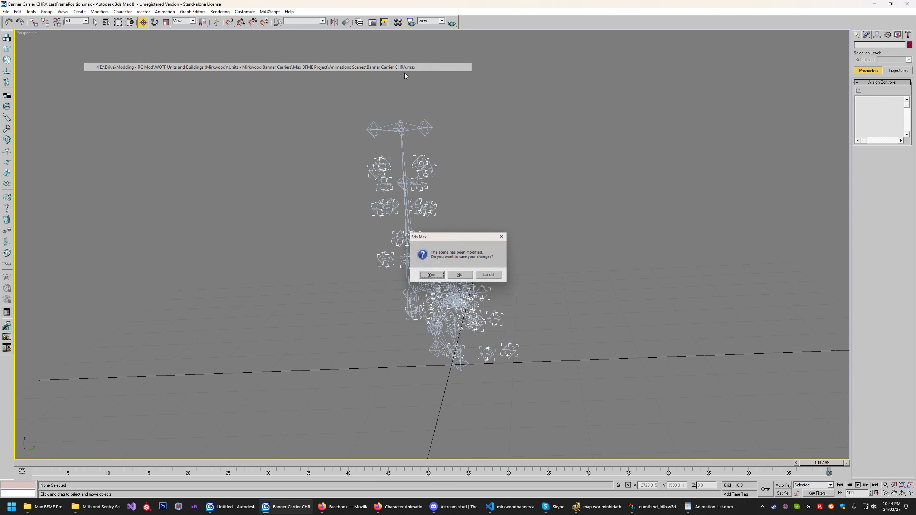
left_click(472, 276)
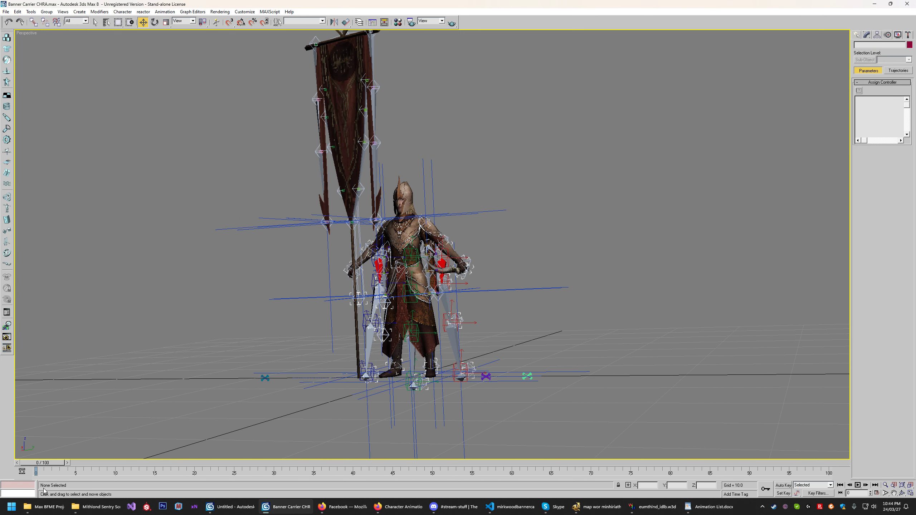
- Select the POLE helper and scrub the animation from frame 0 to frame 51 to examine the carrier's motion
left_click_drag(56, 465, 116, 452)
key("w")
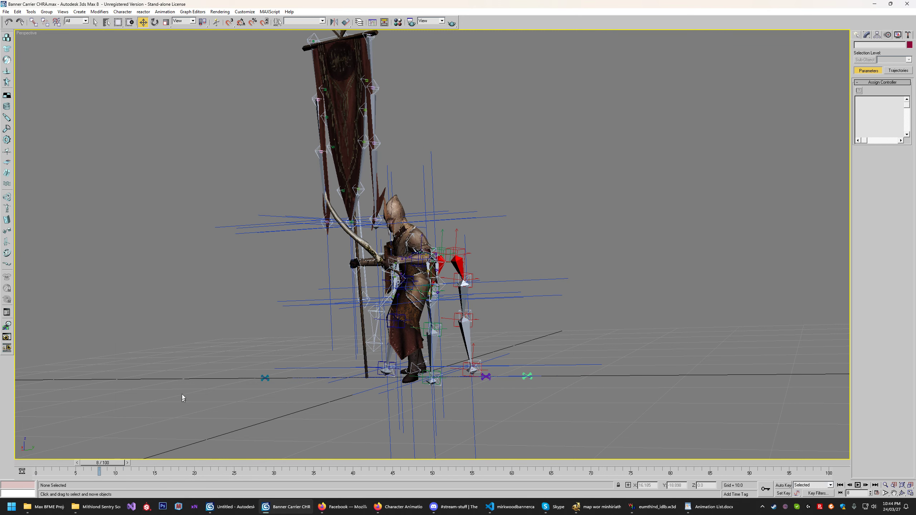
middle_click_drag(287, 302, 329, 278)
scroll(328, 278, "up", 5)
left_click(377, 316)
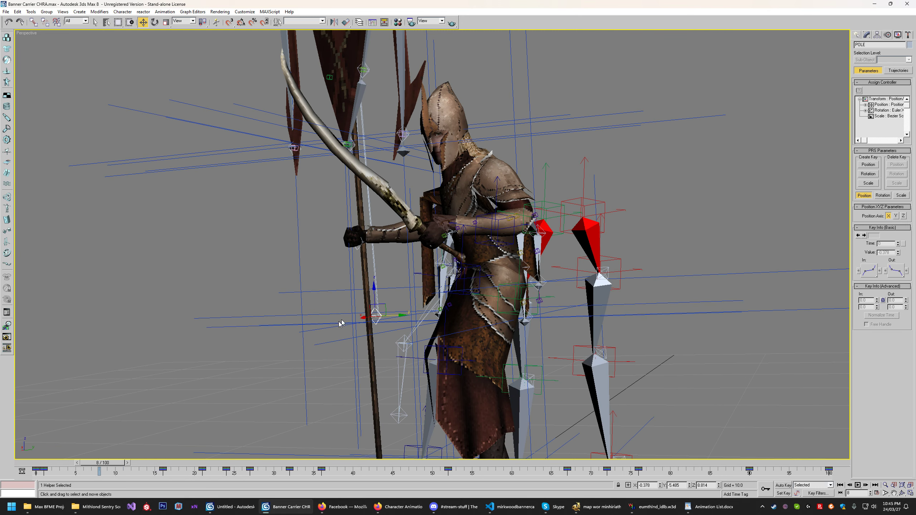
left_click_drag(118, 465, 292, 468)
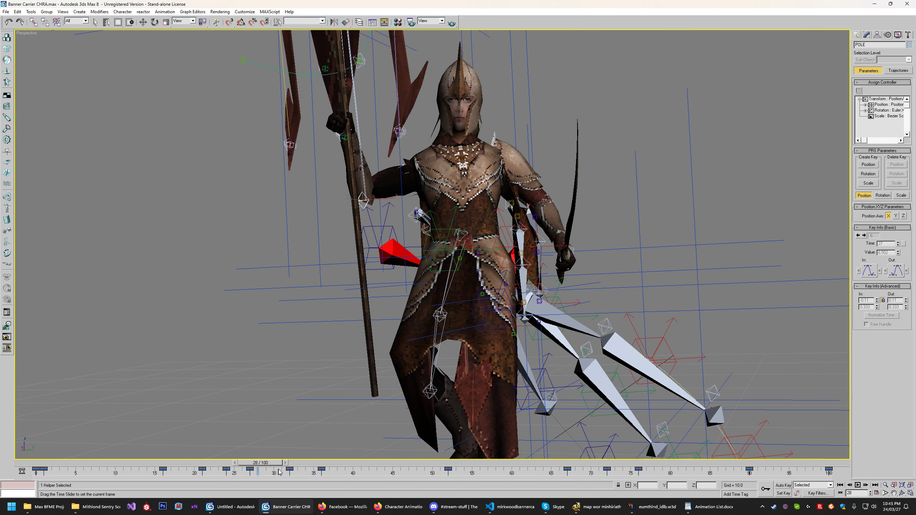
key("w")
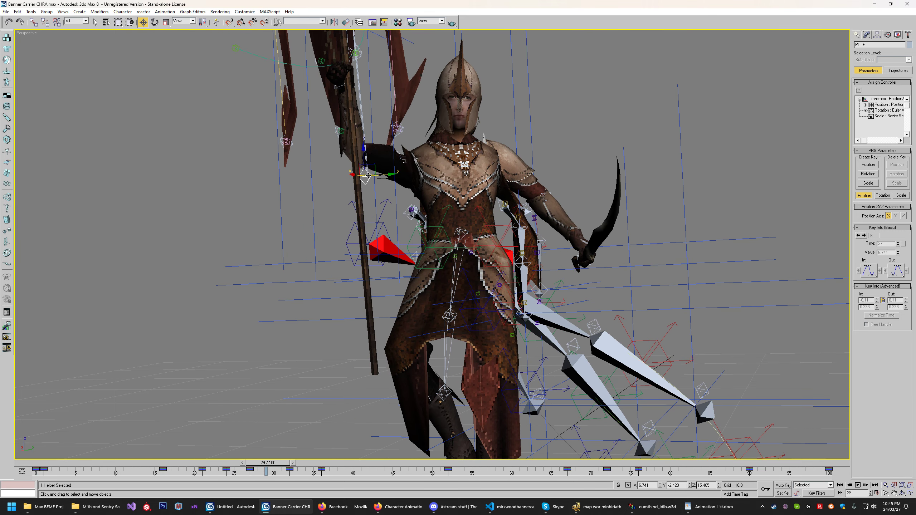
left_click_drag(275, 465, 453, 468)
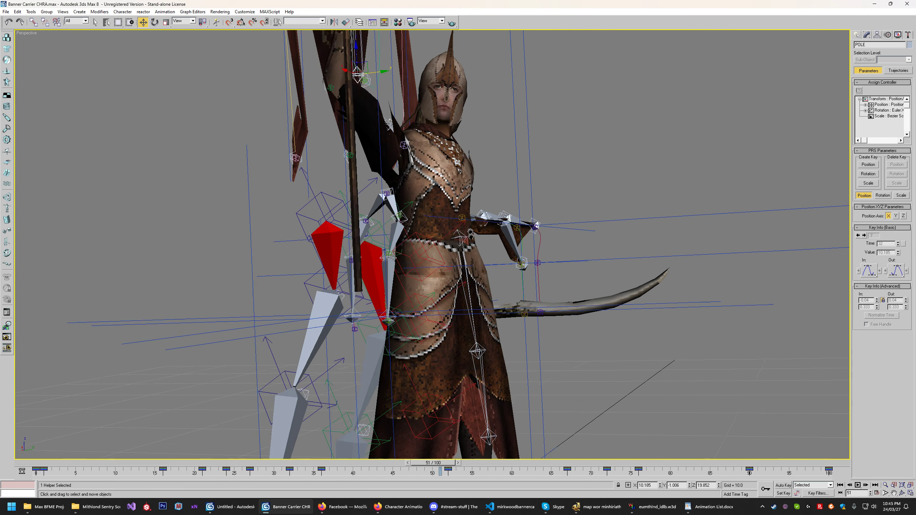
- Examine the upper banner and pole while scrubbing from frame 51 to frame 73
middle_click_drag(334, 84, 339, 202)
middle_click_drag(450, 75, 466, 310)
scroll(469, 442, "down", 2)
left_click_drag(447, 463, 574, 464)
scroll(574, 325, "down", 5)
middle_click_drag(558, 232, 558, 275)
scroll(413, 249, "up", 5)
scroll(489, 306, "down", 3)
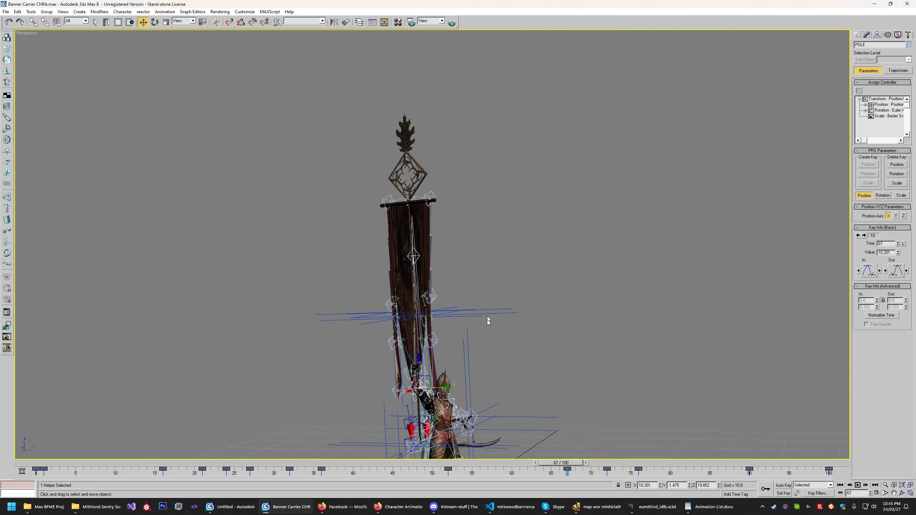
scroll(509, 343, "up", 3)
left_click_drag(581, 462, 626, 463)
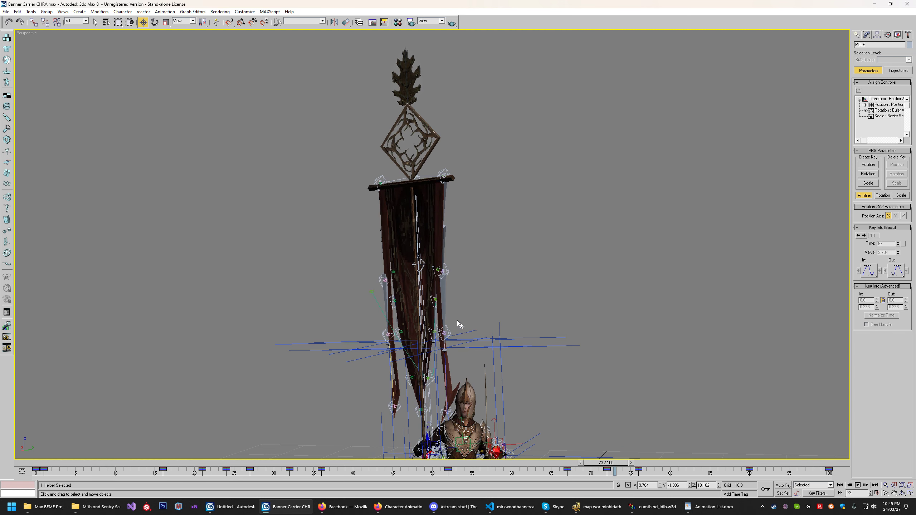
- Select the spring-controlled Point14 helper beside the banner and check its movement from frame 73 to frame 100
left_click(371, 292)
scroll(433, 298, "up", 3)
left_click(452, 294)
middle_click_drag(423, 312, 344, 264)
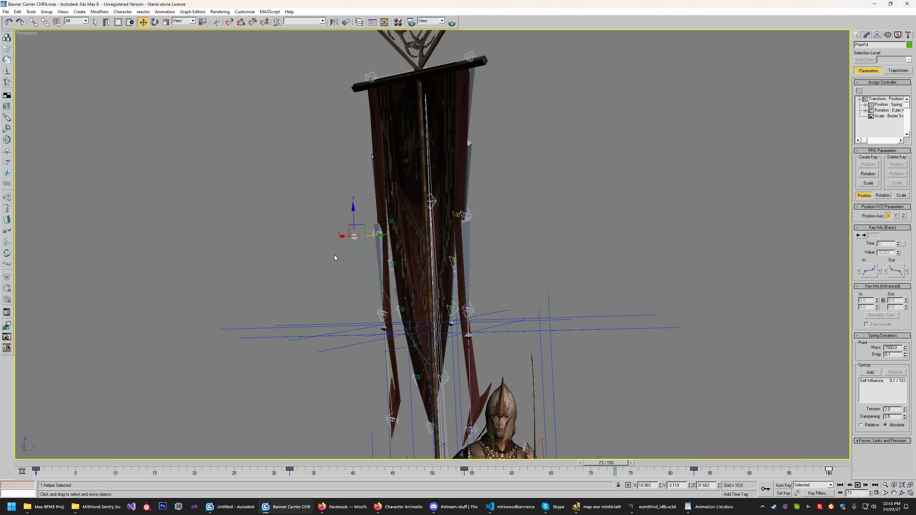
left_click_drag(615, 466, 848, 495)
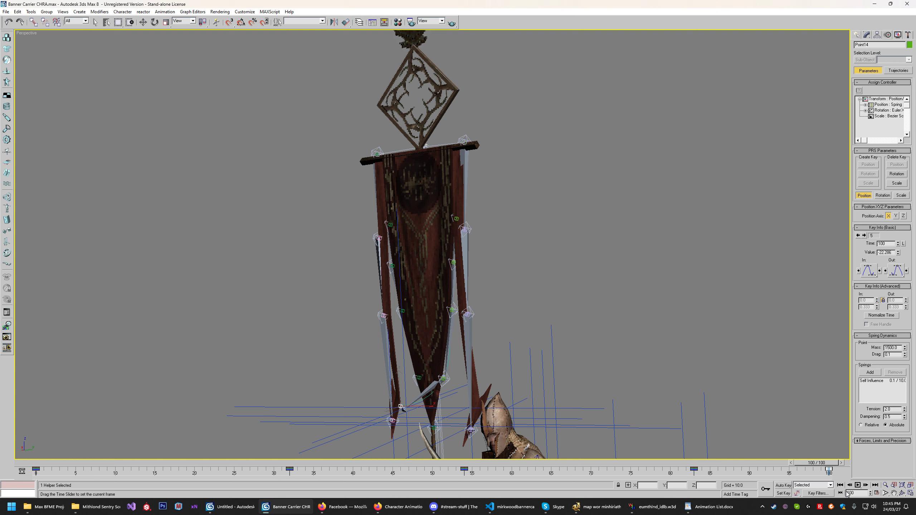
key("w")
scroll(571, 266, "up", 3)
- Select the POLE_TOP helper, return to frame 0 and turn on Auto Key
left_click(422, 163)
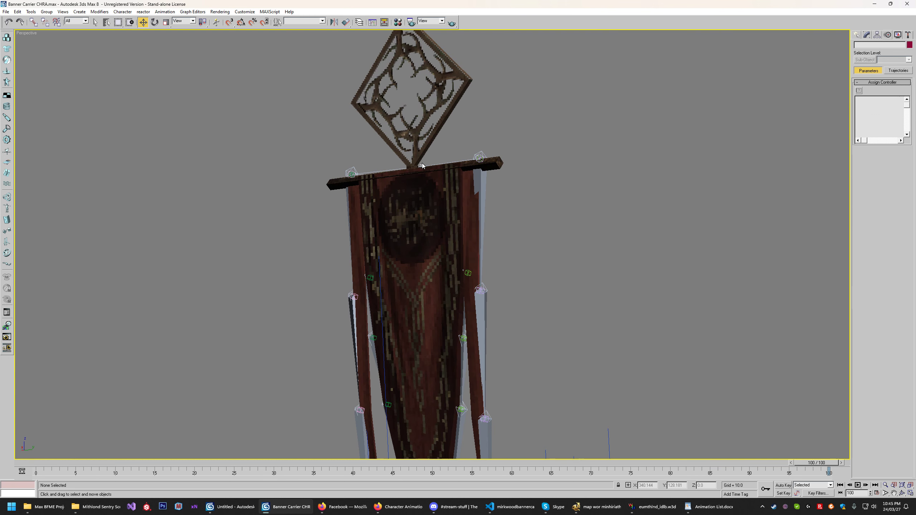
scroll(533, 179, "up", 1)
left_click_drag(810, 463, 43, 464)
left_click(783, 485)
middle_click_drag(607, 342, 565, 340)
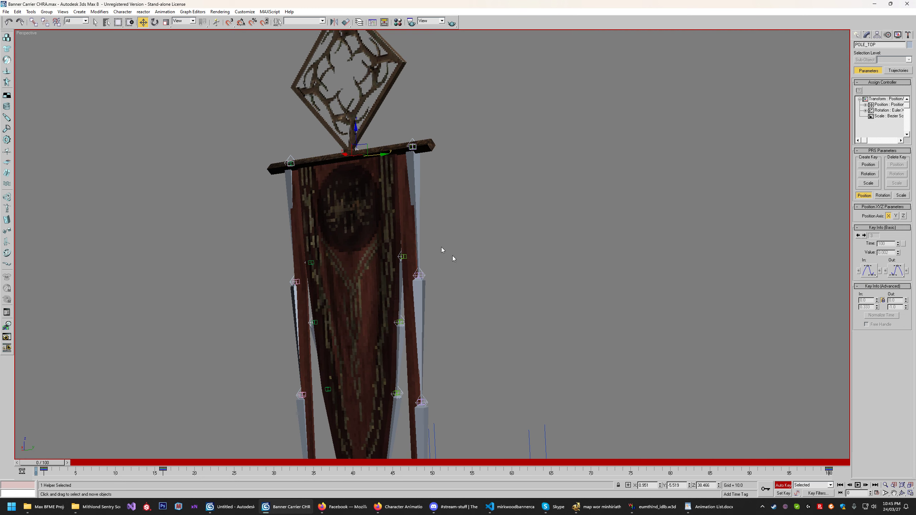
key("e")
left_click_drag(345, 144, 166, 403)
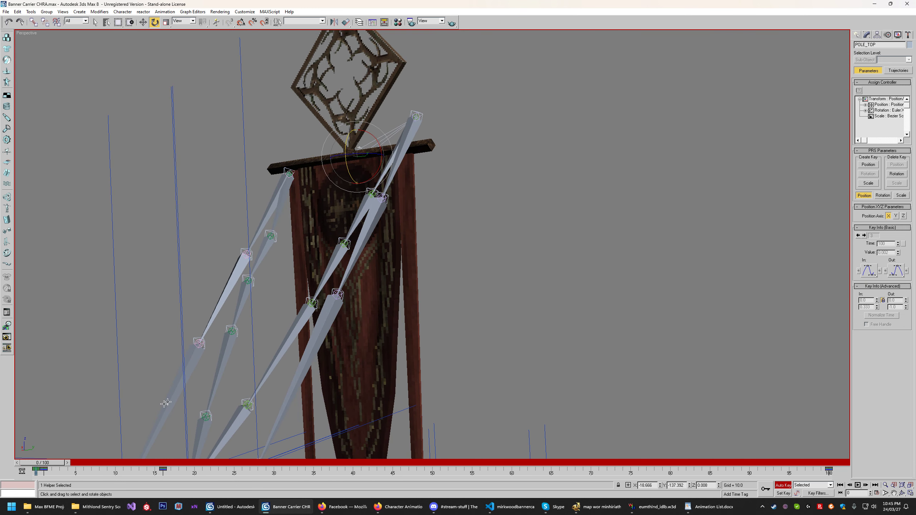
key("ctrl+z")
- Rotate POLE_TOP at frame 1 to swing the banner bones sideways, delete its frame 16 key, and check the motion back to frame 2
left_click_drag(44, 464, 52, 464)
left_click_drag(348, 143, 128, 434)
left_click_drag(56, 468, 475, 468)
key("Delete")
key("e")
scroll(453, 322, "down", 5)
scroll(462, 347, "up", 5)
scroll(470, 370, "down", 7)
scroll(517, 355, "up", 2)
left_click_drag(488, 471, 51, 473)
key("e")
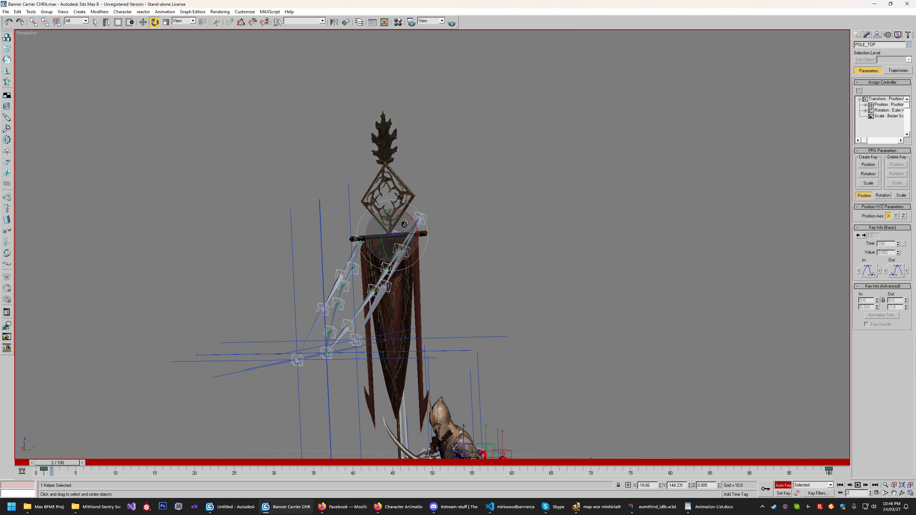
- Rotate the POLE_TOP helper at frame 39 to key a new swing of the banner bones, and advance to frame 100
scroll(383, 291, "up", 4)
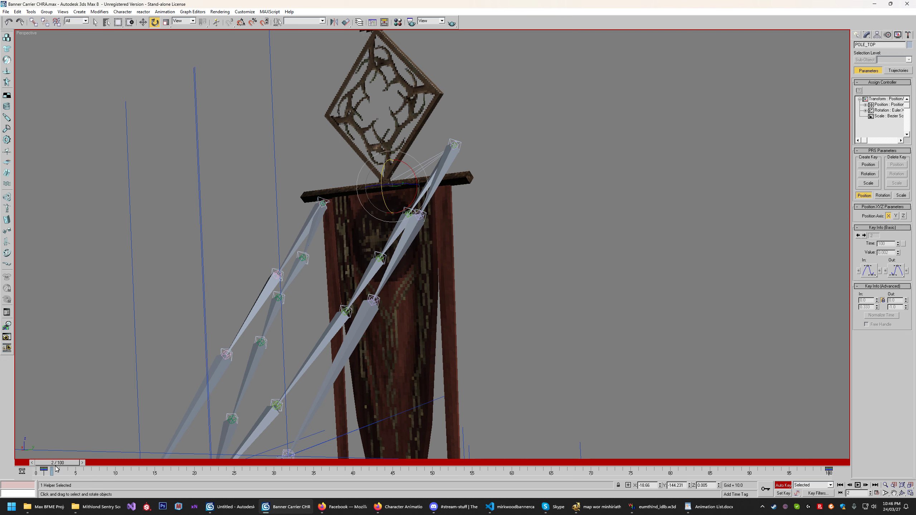
left_click_drag(58, 464, 343, 462)
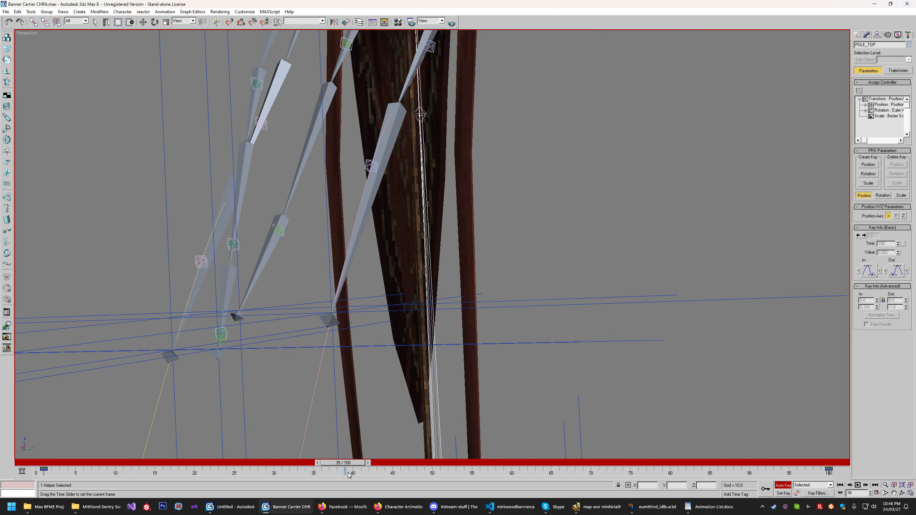
left_click_drag(403, 123, 827, 481)
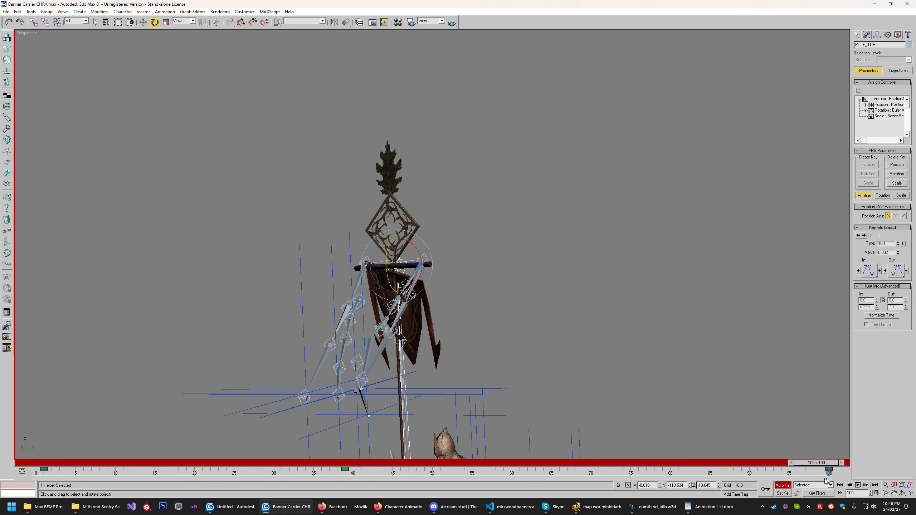
- Set a key for the POLE_TOP helper at frame 100
middle_click_drag(612, 374, 639, 316)
left_click_drag(803, 462, 820, 486)
left_click(765, 489)
key("e")
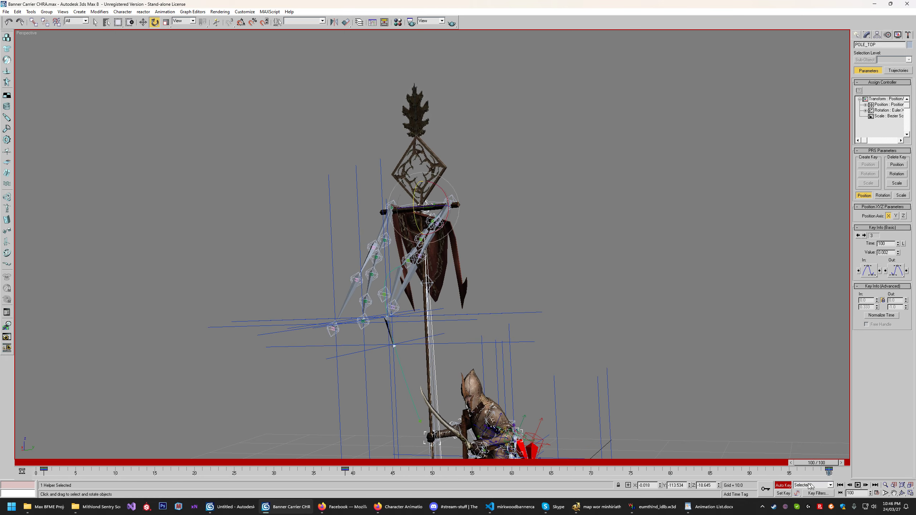
left_click(769, 490)
- Extend the animation's end time to 150 frames and set a key for the POLE_TOP helper at frame 150
middle_click_drag(589, 354, 566, 335)
left_click(901, 493)
mouse_move(444, 266)
left_mouse_down()
mouse_move(423, 264)
mouse_move(449, 261)
left_mouse_up()
scroll(460, 264, "up", 3)
left_click(877, 493)
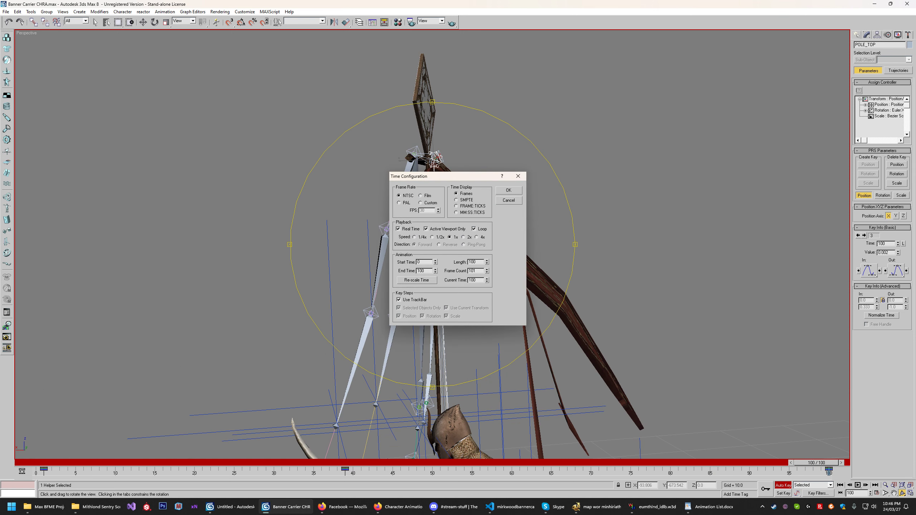
type("150")
key("Return")
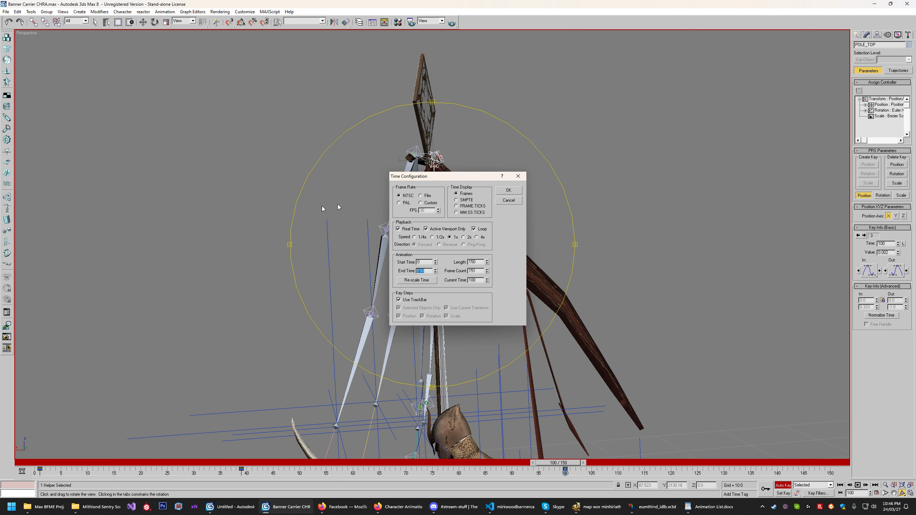
left_click(509, 190)
left_click_drag(569, 463, 821, 463)
key("ctrl+r")
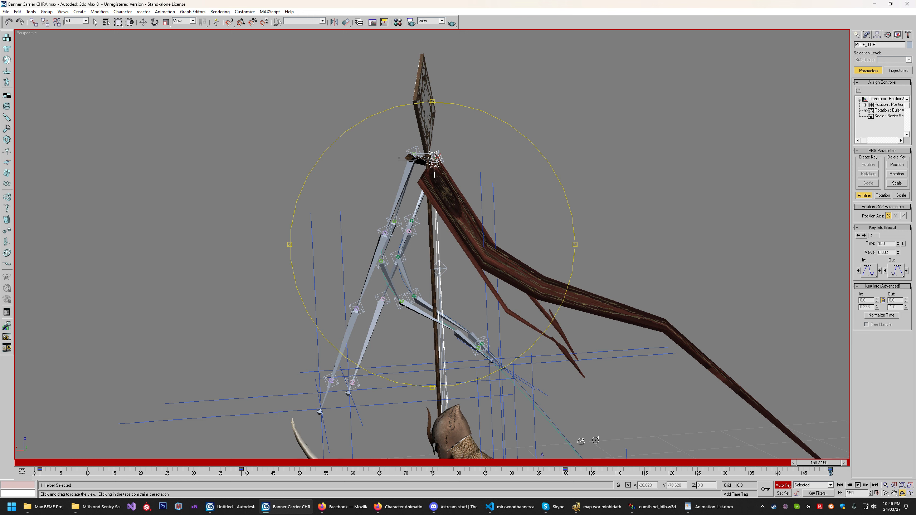
- Check the banner bones' swing at frames 39 and 0
left_click_drag(806, 467, 240, 468)
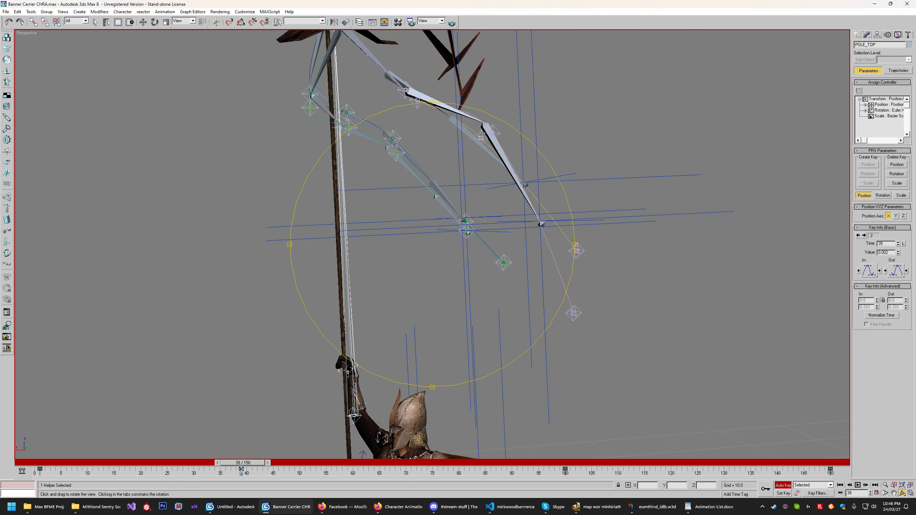
left_click_drag(467, 172, 420, 166)
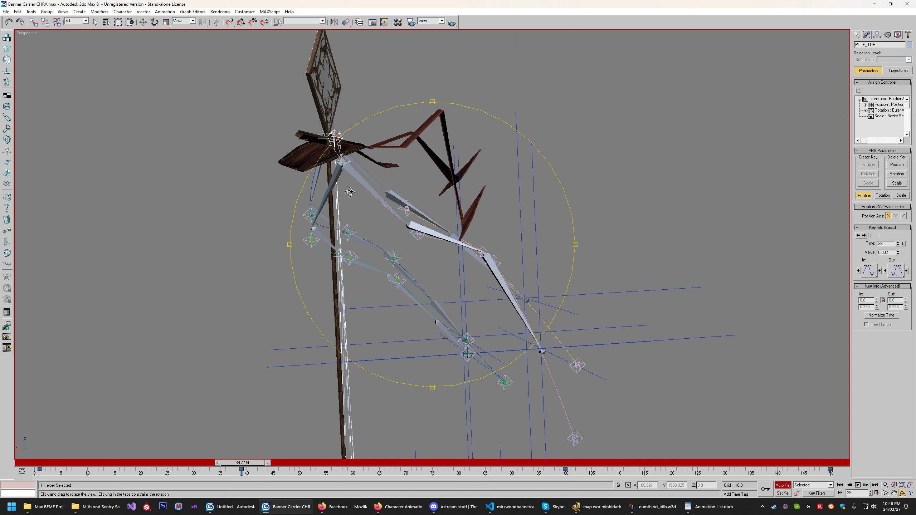
left_click_drag(243, 466, 38, 460)
key("ctrl+r")
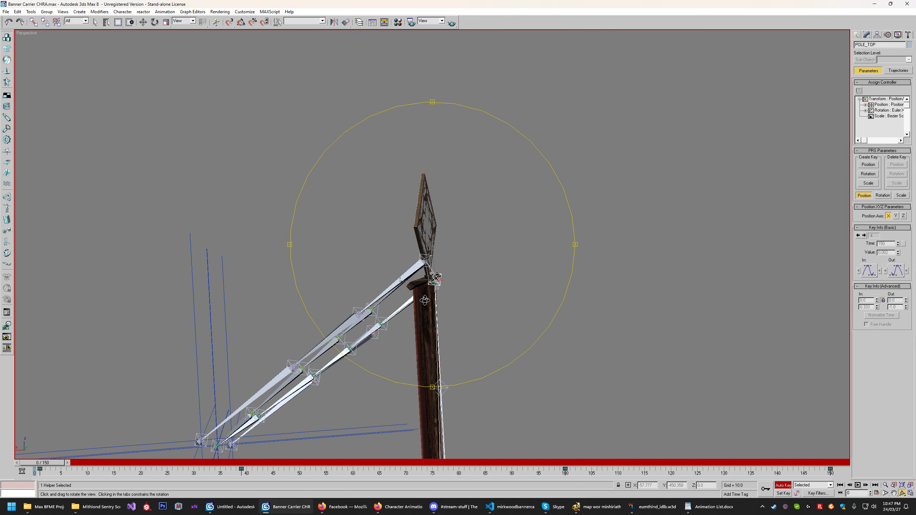
- Copy the starting POLE_TOP key to frame 150 so the first and last poses match
left_click_drag(425, 300, 374, 197)
key("e")
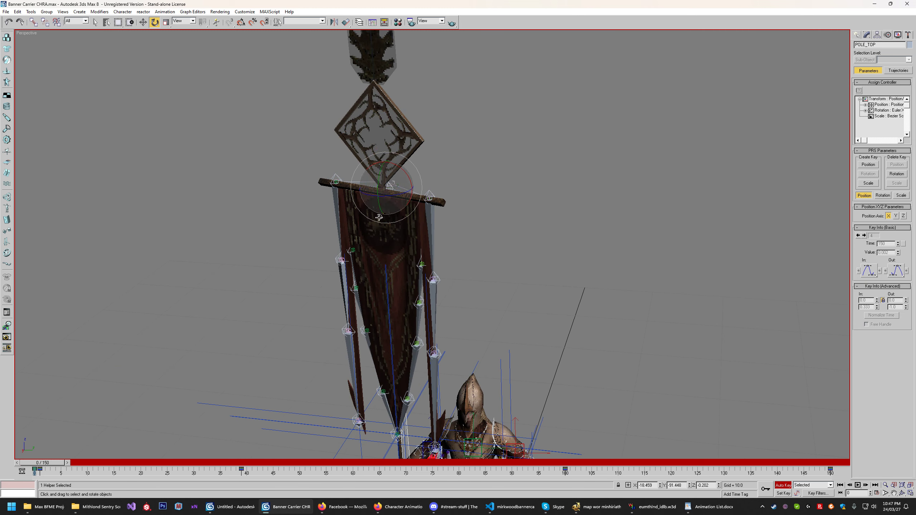
left_click_drag(44, 464, 521, 457)
left_click(35, 469)
left_click_drag(818, 472, 819, 471, "shift")
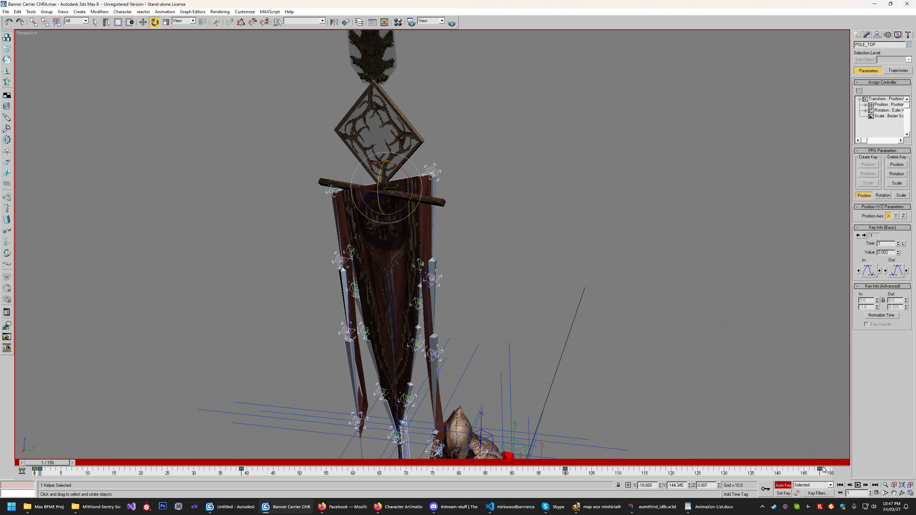
left_click_drag(819, 468, 829, 469, "shift")
- Scrub through the early frames of the swing and set a key for the POLE_TOP helper
left_click_drag(31, 463, 210, 471)
key("e")
left_click(766, 489)
left_click_drag(829, 490, 829, 489, "shift")
left_click_drag(55, 462, 238, 465)
left_click(767, 489)
- Advance to frame 150 and set a key for the POLE_TOP helper there
middle_click_drag(509, 272, 521, 352)
left_click(902, 493)
scroll(415, 303, "down", 4)
left_click_drag(407, 303, 828, 472)
key("ctrl+r")
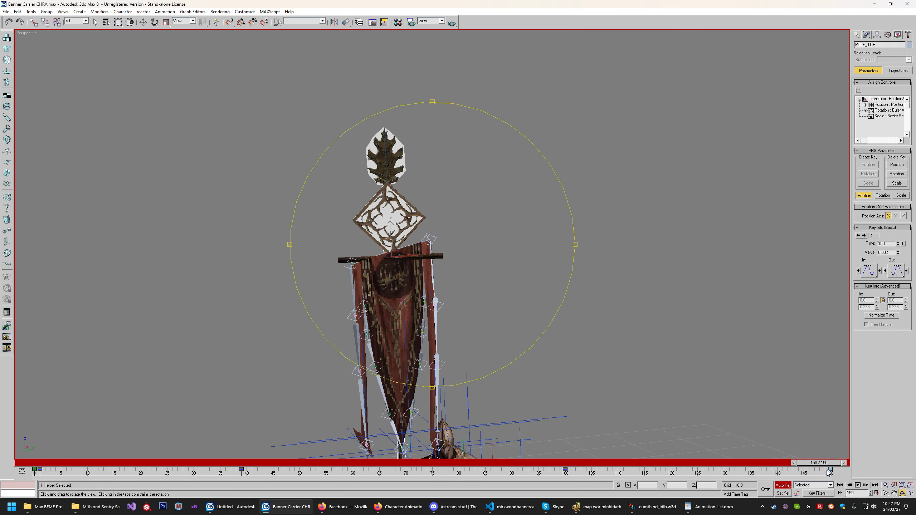
left_click(769, 492)
- Inspect the banner cloth and its bones around frame 150 from the front and the side
left_click_drag(500, 322, 478, 289)
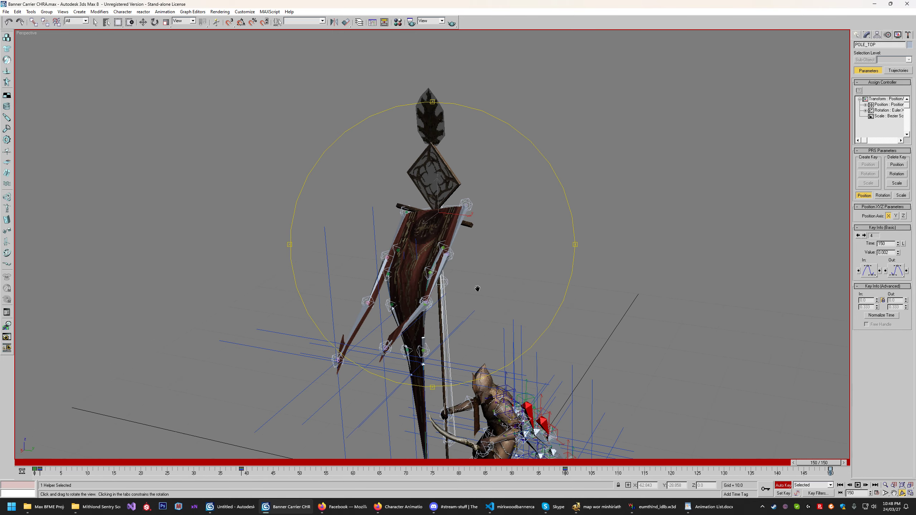
scroll(477, 289, "up", 5)
mouse_move(819, 466)
left_mouse_down()
mouse_move(164, 464)
mouse_move(829, 466)
left_mouse_up()
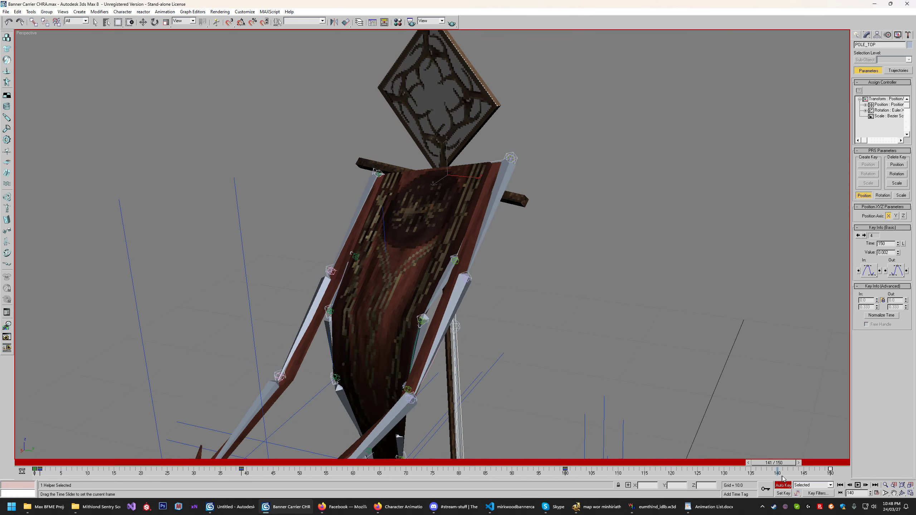
left_click_drag(427, 259, 475, 245)
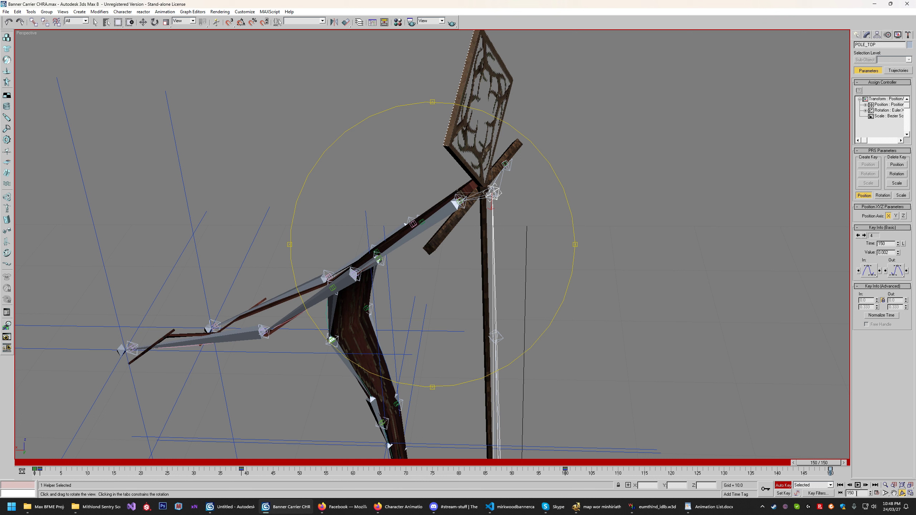
- Extend the animation's end time to 250 frames and set a key for POLE_TOP at frame 250
left_click(877, 493)
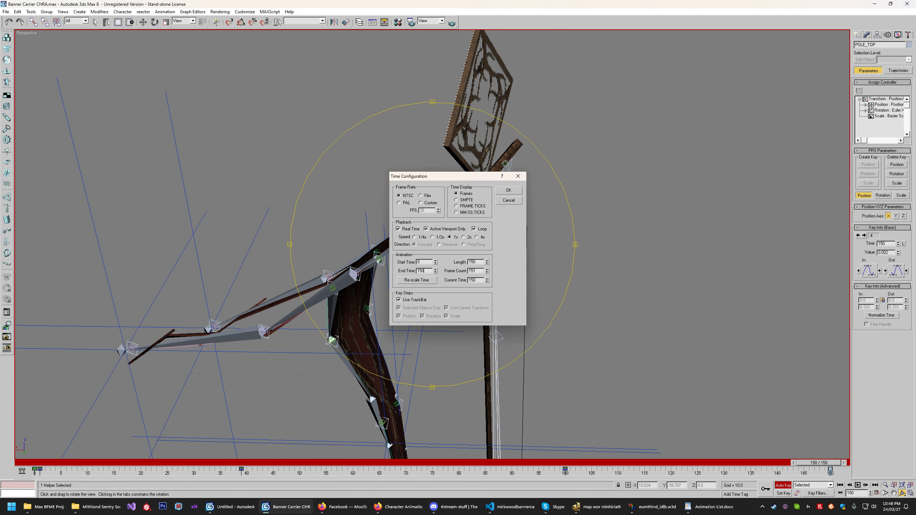
type("250")
key("Return")
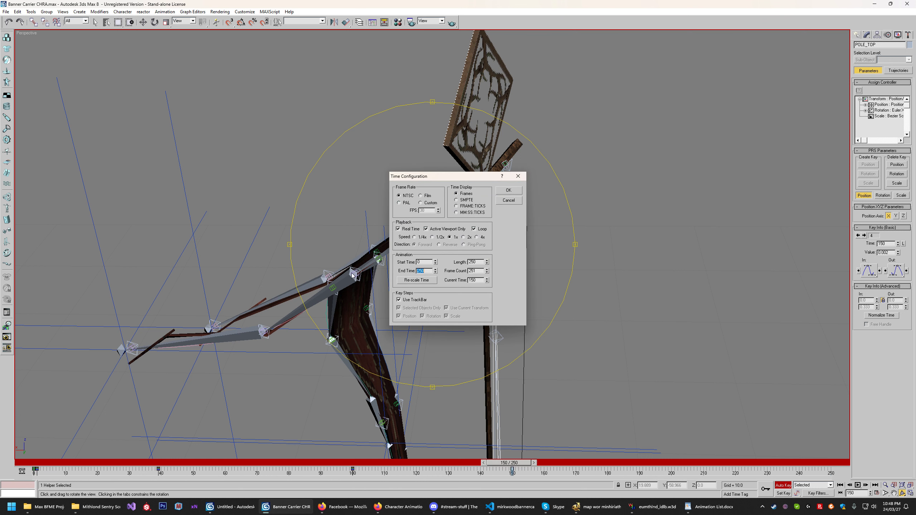
left_click(508, 191)
left_click_drag(520, 463, 830, 477)
left_click(765, 490)
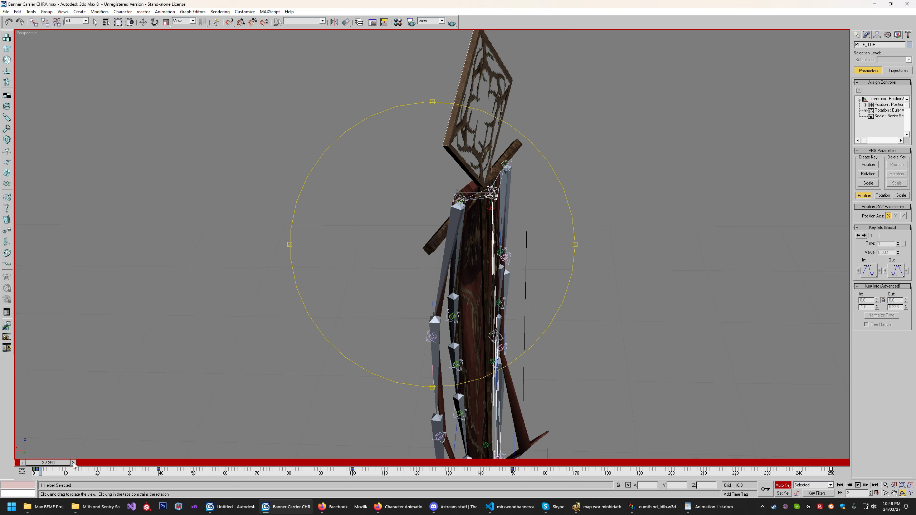
- Scrub from the first frames to frame 236 and examine how the banner bones settle
left_click_drag(57, 463, 778, 462)
key("ctrl+r")
key("ctrl+r")
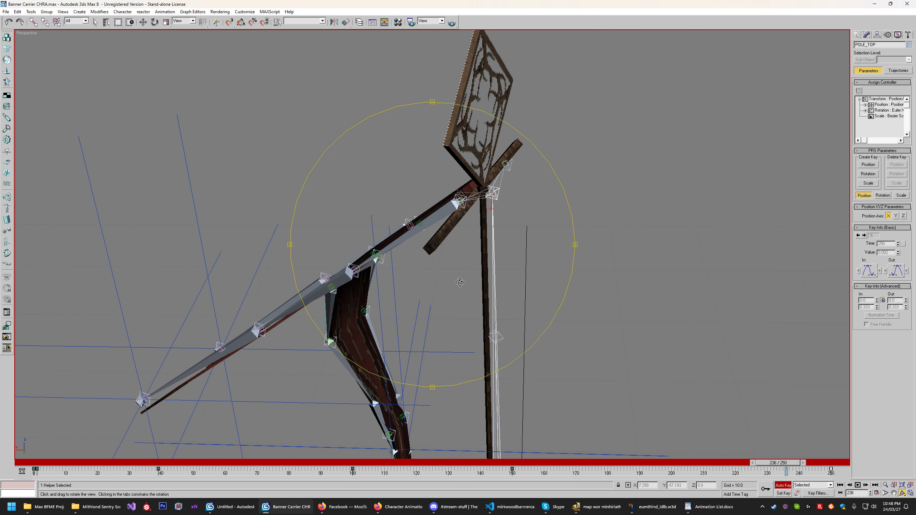
mouse_move(471, 280)
left_mouse_down()
mouse_move(517, 266)
mouse_move(467, 285)
left_mouse_up()
middle_click_drag(466, 286, 388, 178)
scroll(388, 178, "up", 5)
left_click_drag(501, 285, 455, 267)
middle_click_drag(504, 271, 435, 252)
scroll(435, 252, "up", 3)
- Examine the cape bones and their control helpers behind the character's back at frame 236
scroll(435, 252, "down", 8)
middle_click_drag(387, 110, 394, 172)
scroll(395, 173, "up", 3)
middle_click_drag(451, 310, 384, 154)
scroll(384, 154, "up", 5)
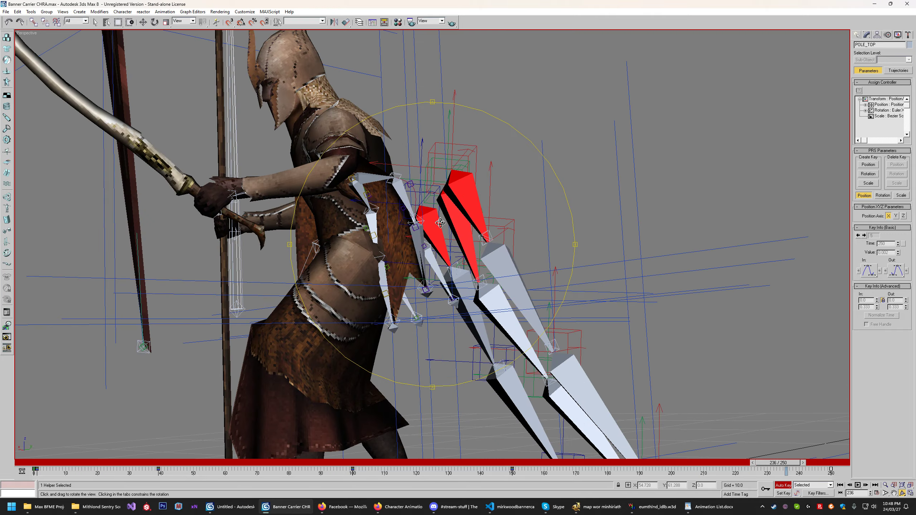
left_click_drag(501, 265, 422, 253)
left_click_drag(567, 259, 471, 176)
middle_click_drag(470, 175, 541, 249)
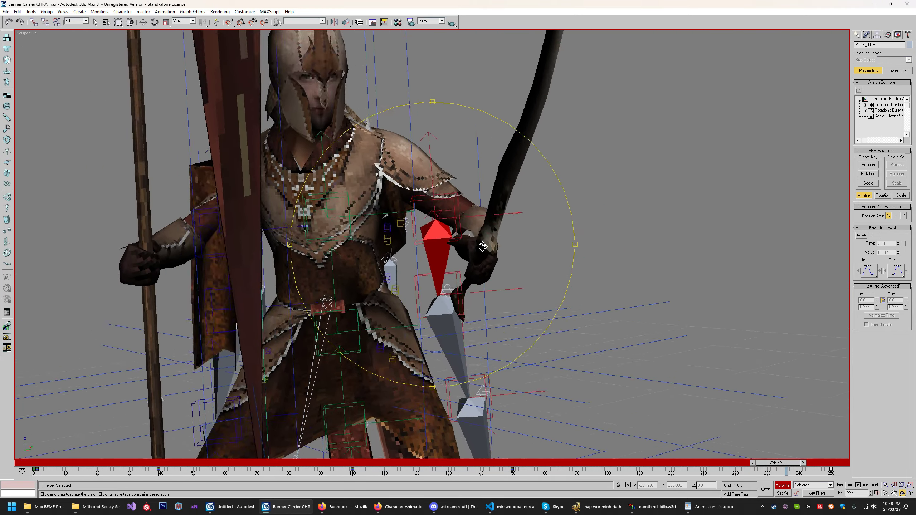
scroll(484, 252, "up", 5)
left_click_drag(541, 289, 384, 233)
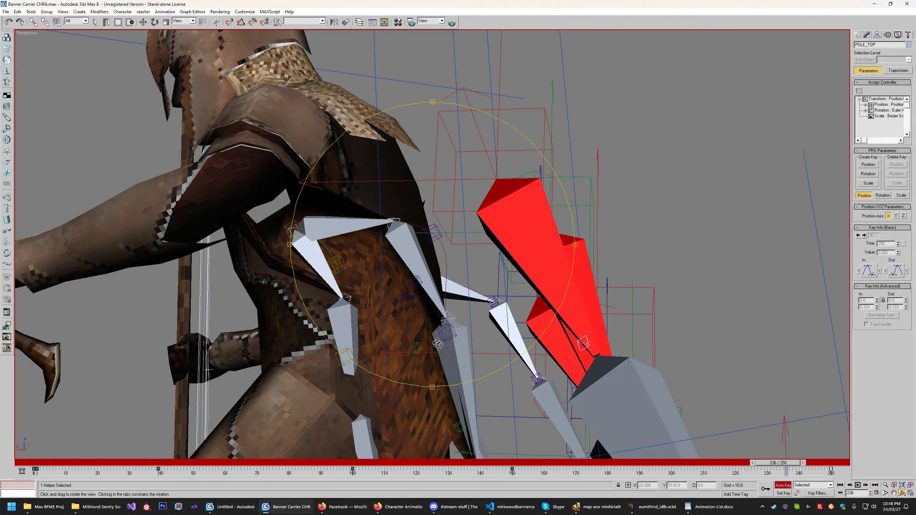
left_click_drag(437, 343, 460, 257)
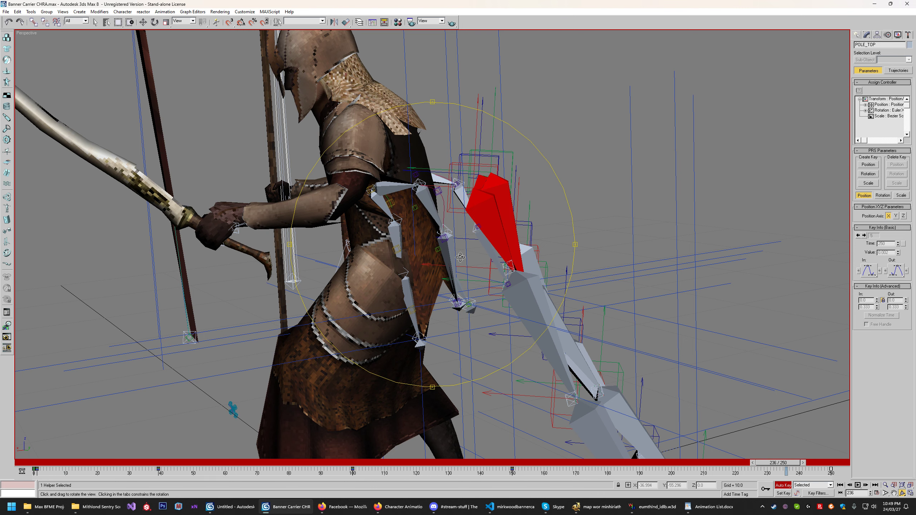
left_click_drag(453, 220, 342, 166)
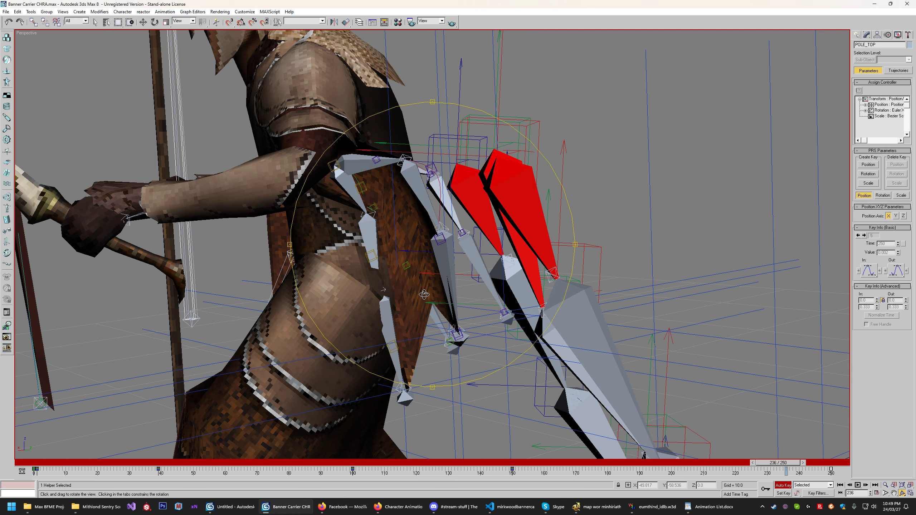
left_click_drag(488, 282, 443, 296)
scroll(453, 282, "down", 4)
left_click_drag(357, 320, 410, 247)
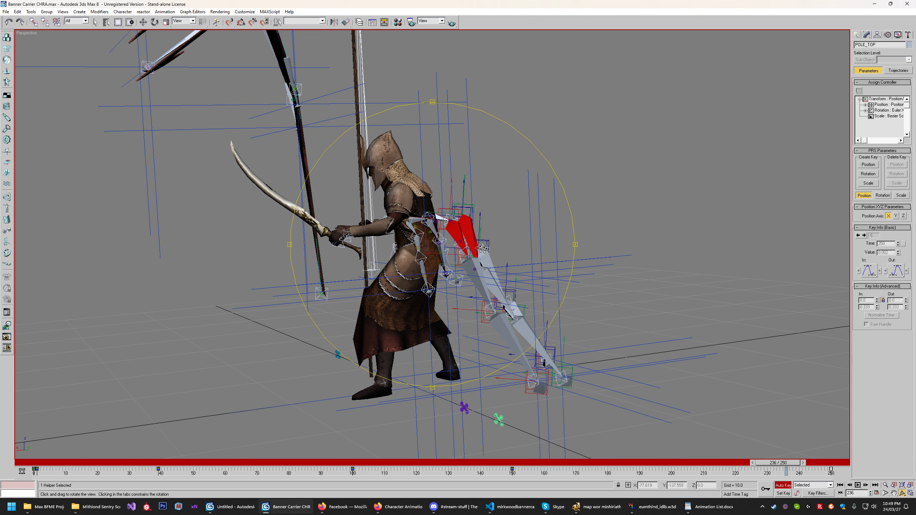
middle_click_drag(446, 252, 411, 224)
scroll(464, 287, "up", 5)
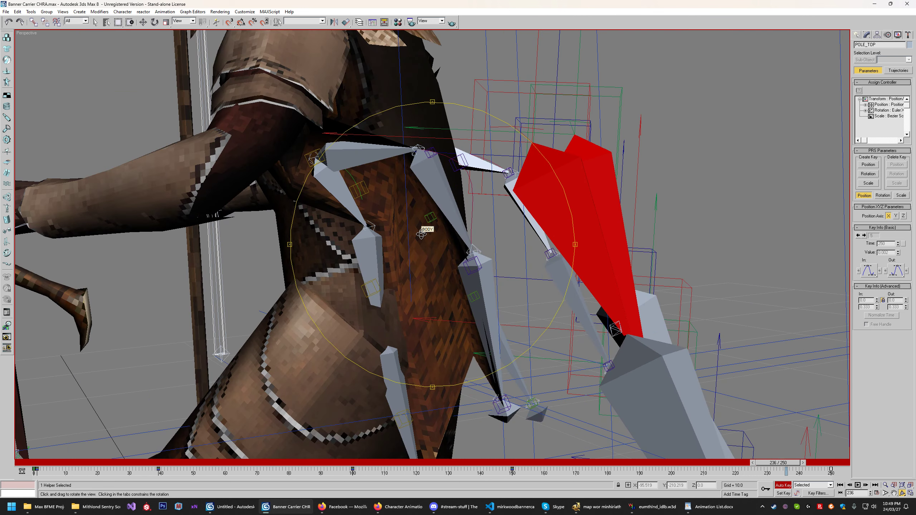
- Compare the banner rig with the cape rig across the whole character at frame 236
scroll(449, 288, "down", 5)
left_click_drag(400, 282, 453, 255)
middle_click_drag(453, 255, 457, 289)
scroll(456, 289, "up", 3)
scroll(457, 288, "down", 5)
left_click_drag(442, 285, 416, 249)
middle_click_drag(416, 250, 451, 308)
scroll(451, 309, "up", 4)
scroll(452, 271, "down", 5)
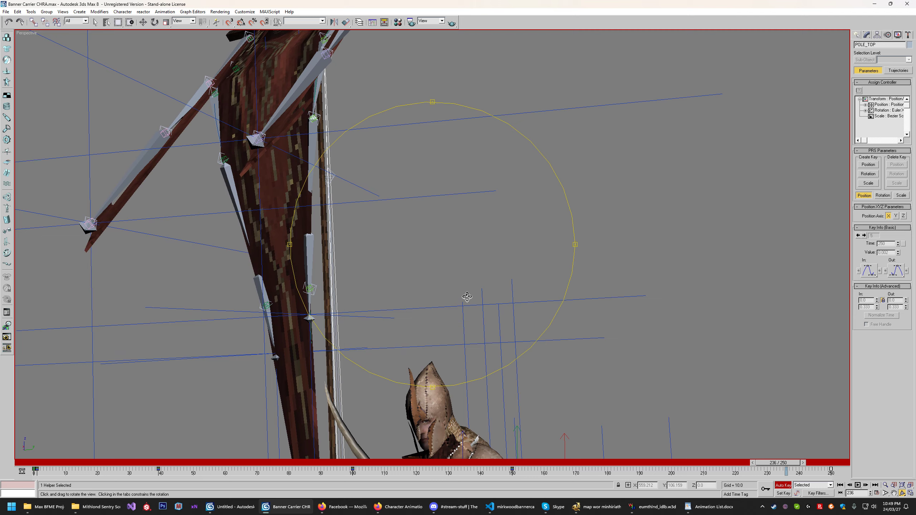
left_click_drag(460, 281, 469, 268)
scroll(468, 269, "up", 4)
scroll(440, 221, "down", 5)
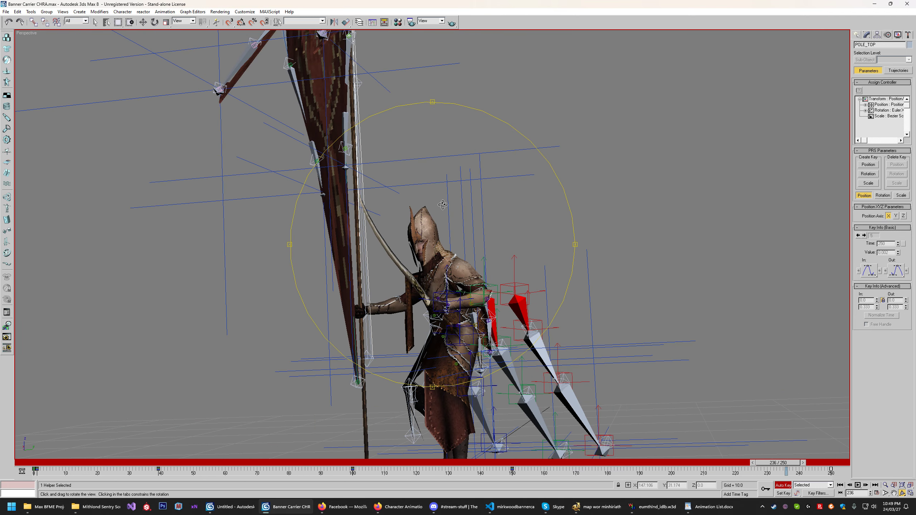
key("e")
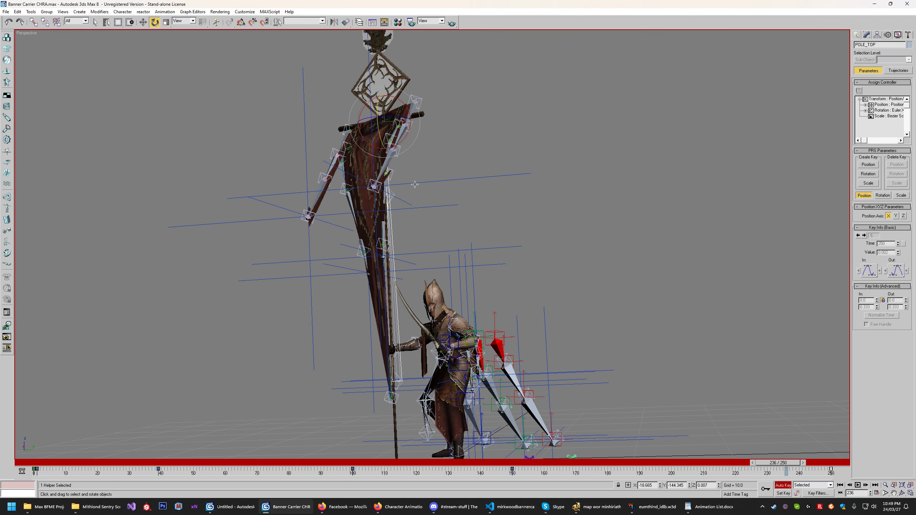
middle_click_drag(490, 227, 430, 120)
scroll(560, 200, "up", 6)
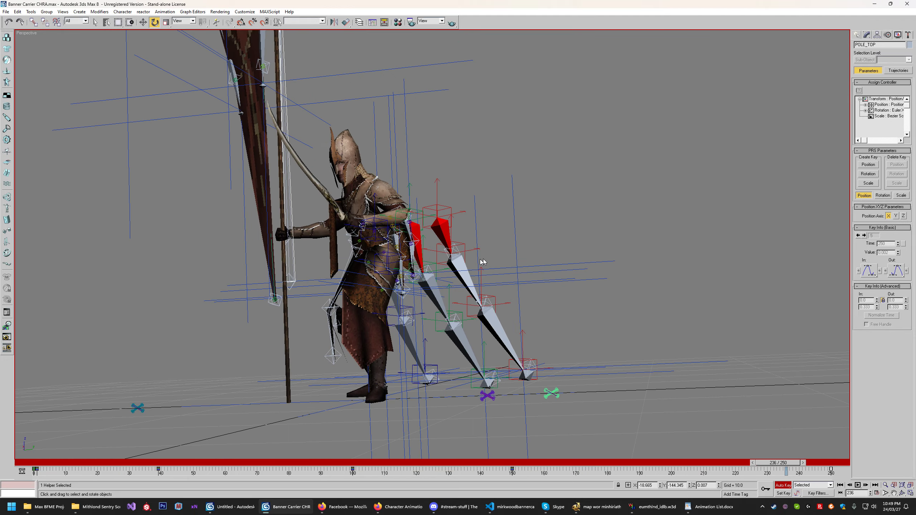
- Scrub through the animation to frame 250 to review the banner and cape motion
left_click_drag(789, 469, 151, 469)
left_click_drag(42, 469, 831, 471)
key("e")
scroll(656, 350, "down", 2)
scroll(647, 352, "down", 2)
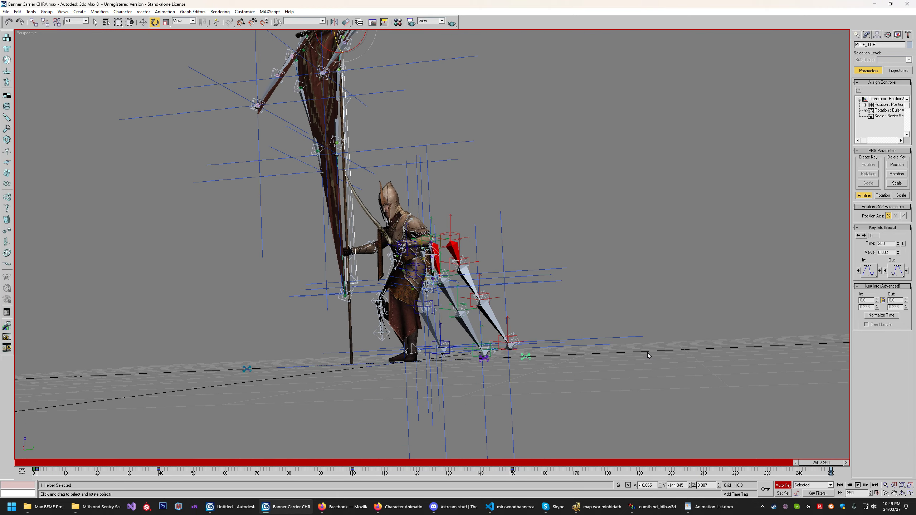
- Save the scene and switch the Perspective view to wireframe display, seen from behind the character
scroll(647, 352, "up", 2)
left_click(894, 492)
left_click(901, 492)
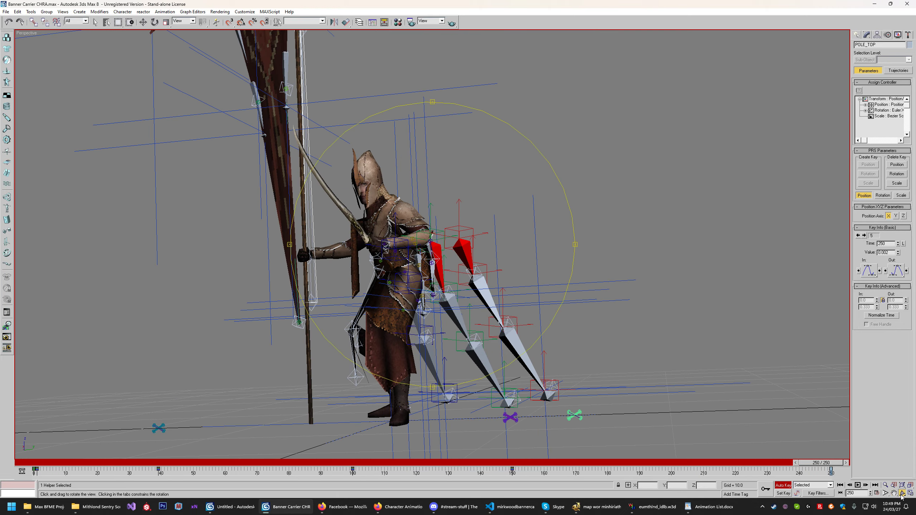
left_click_drag(487, 264, 483, 287)
key("ctrl+s")
right_click(482, 287)
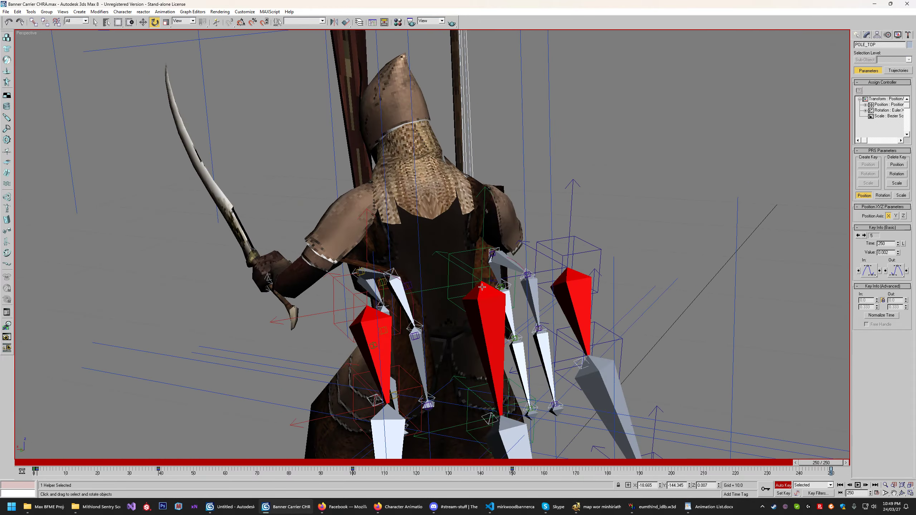
right_click(33, 34)
left_click(50, 58)
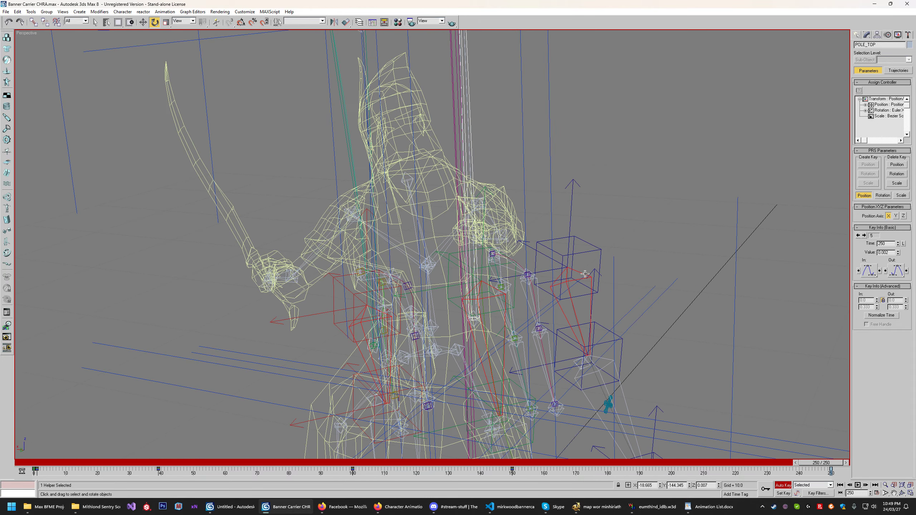
- Select RIBS_HELPER_BONE, the helper at the BAT_SPINE2 joint in the character's upper back
scroll(426, 277, "up", 3)
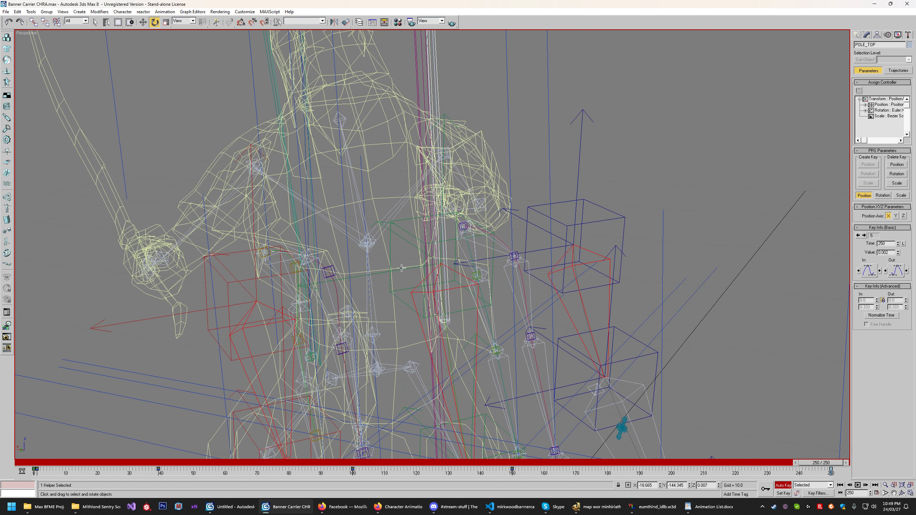
left_click(364, 245)
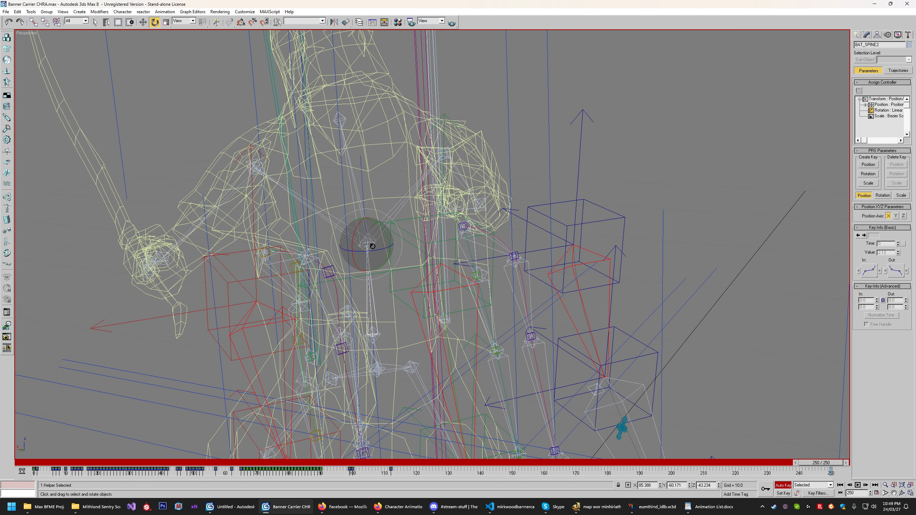
left_click(623, 176)
scroll(591, 163, "up", 3)
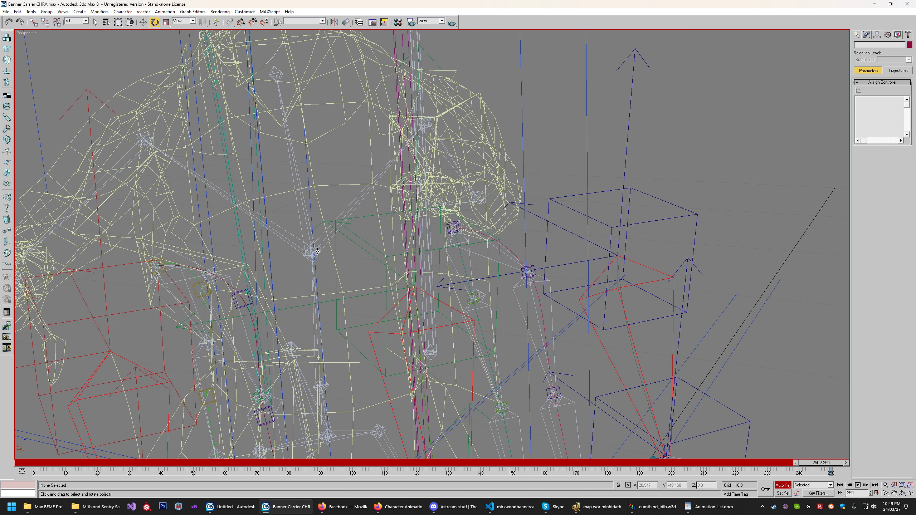
left_click(316, 245)
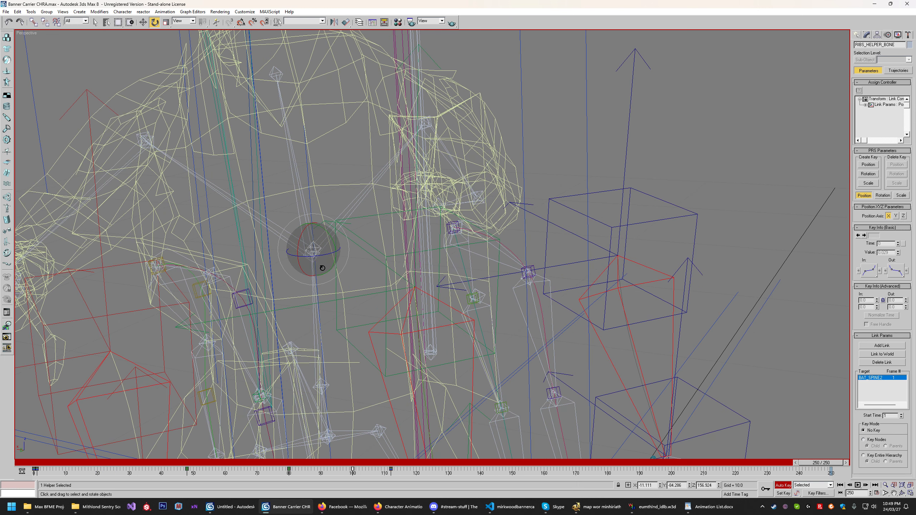
- Switch the Perspective view back to shaded display and frame the character's cape bones from behind
scroll(400, 224, "down", 5)
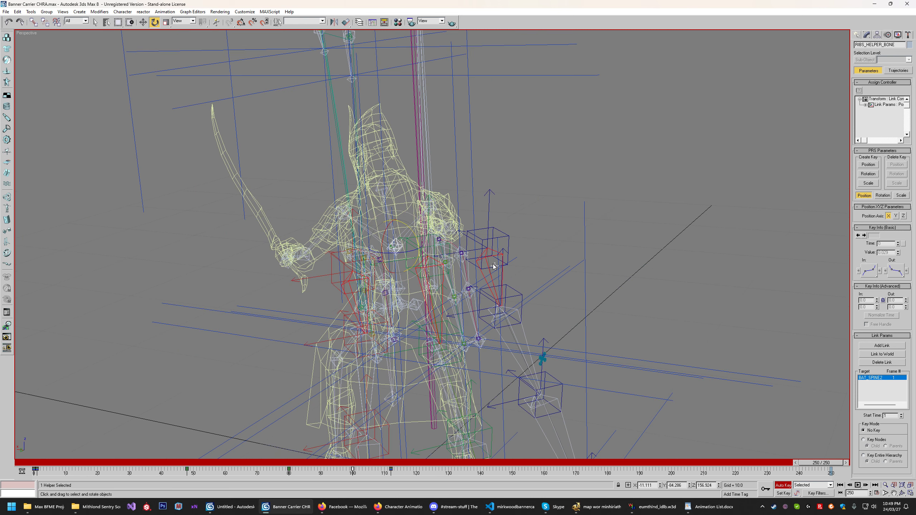
right_click(24, 33)
left_click(39, 49)
scroll(537, 129, "up", 5)
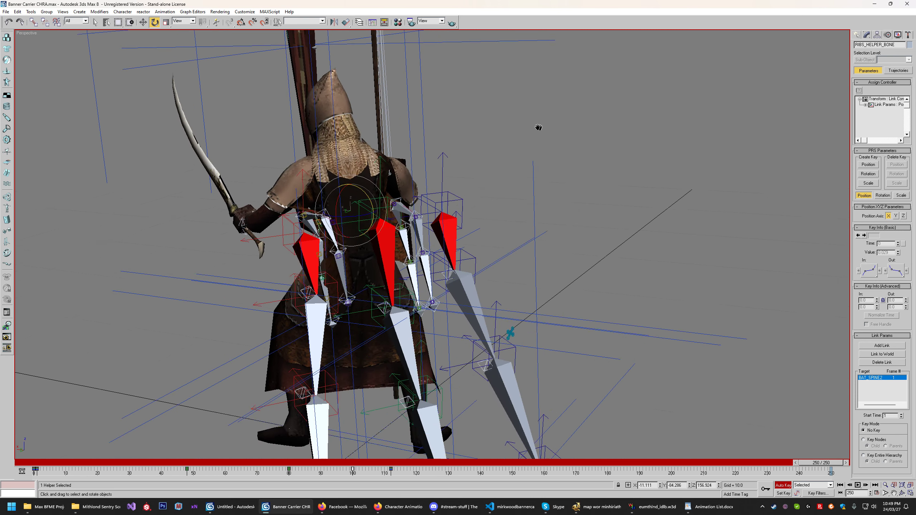
- Compare the W3D export settings of Bone29, the Point21 helper and the B_CAPE07 helper beside the character's cape
left_click(438, 228)
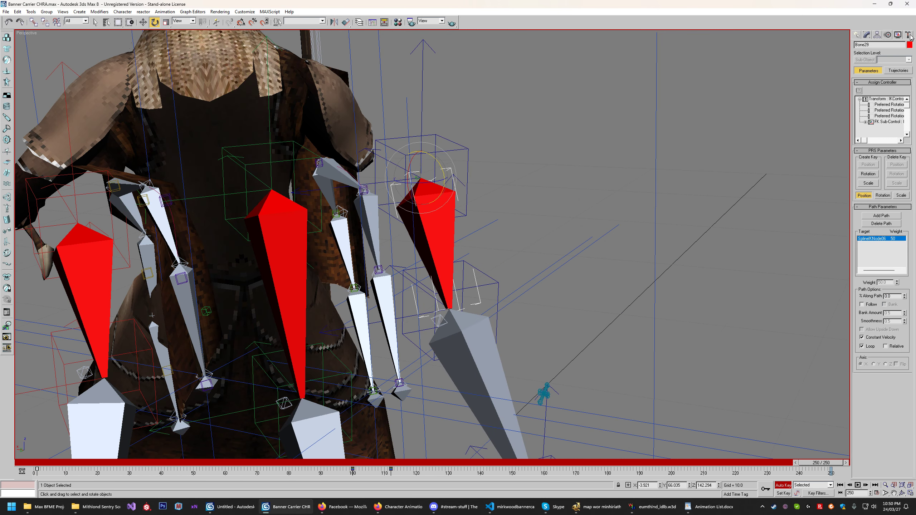
left_click(908, 35)
left_click(865, 64)
double_click(177, 304)
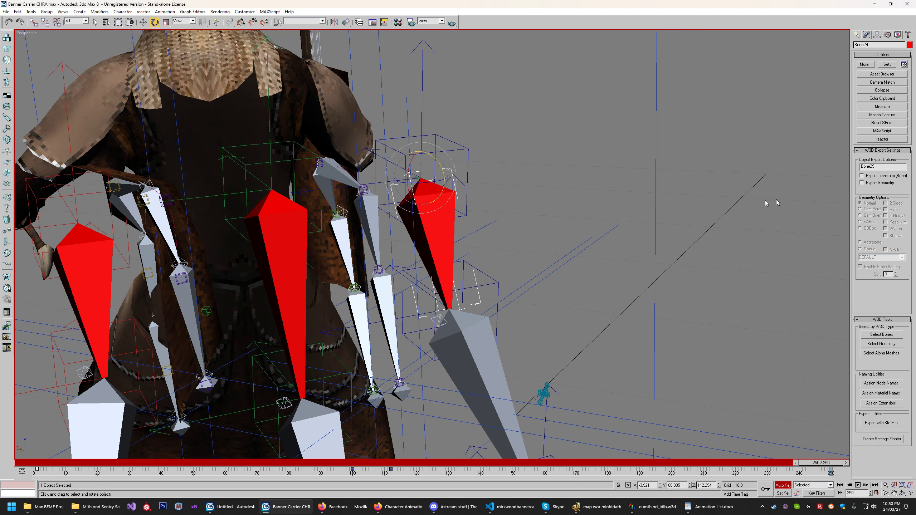
scroll(547, 249, "up", 4)
left_click(493, 158)
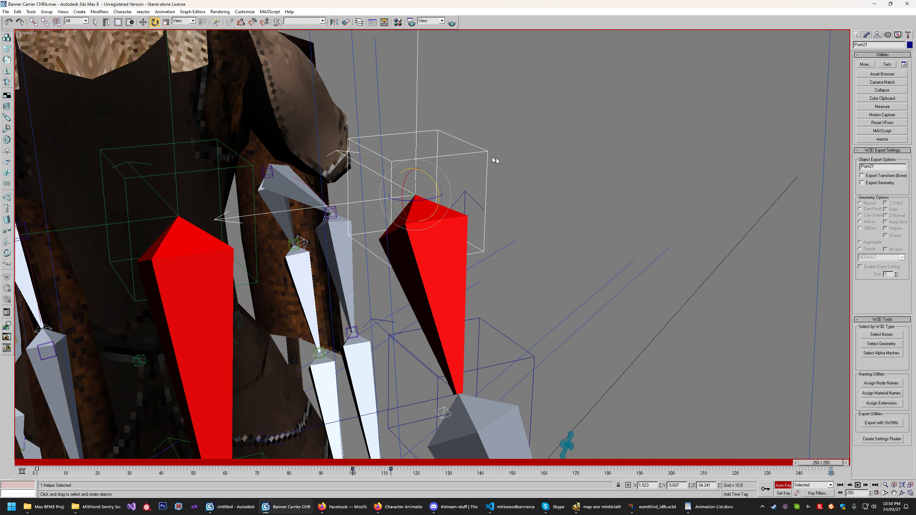
middle_click_drag(478, 393, 491, 357)
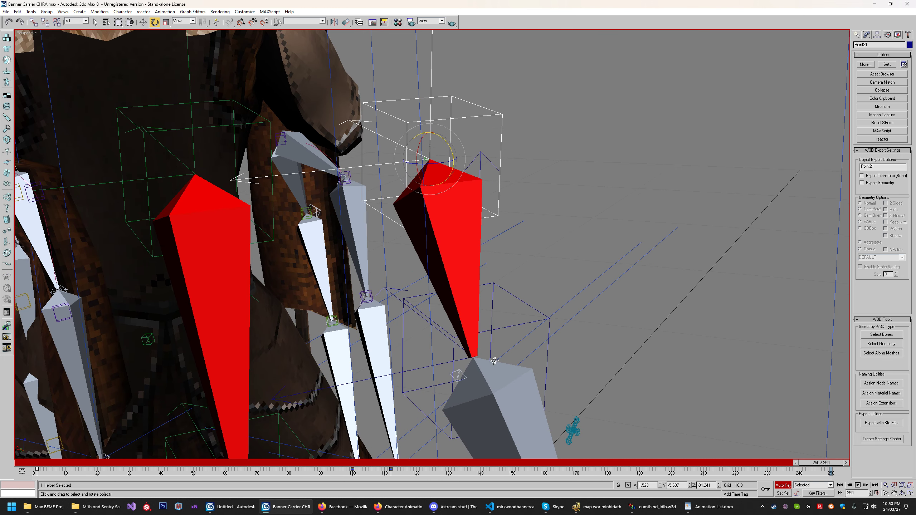
left_click(461, 376)
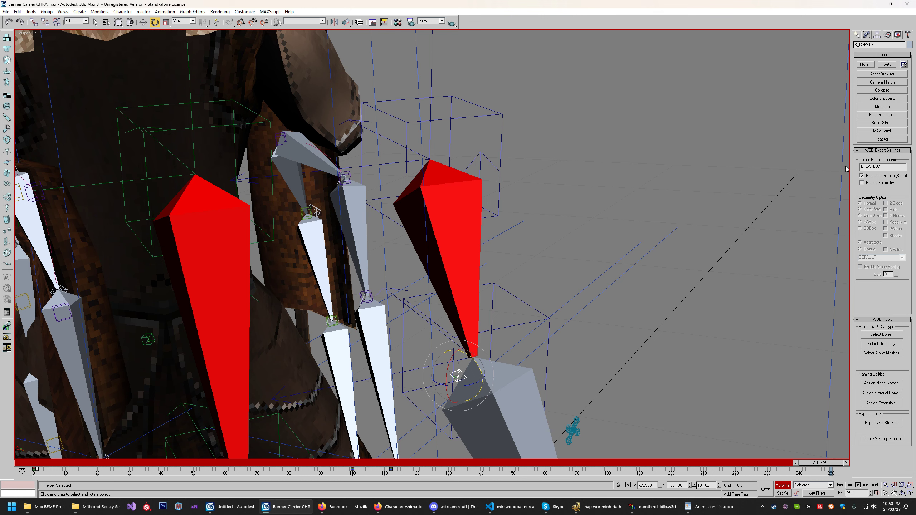
scroll(617, 268, "down", 6)
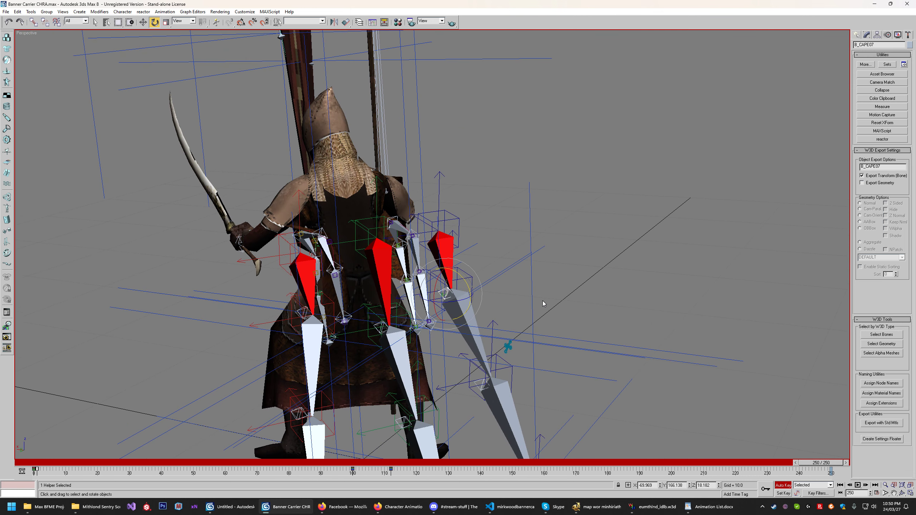
left_click(6, 11)
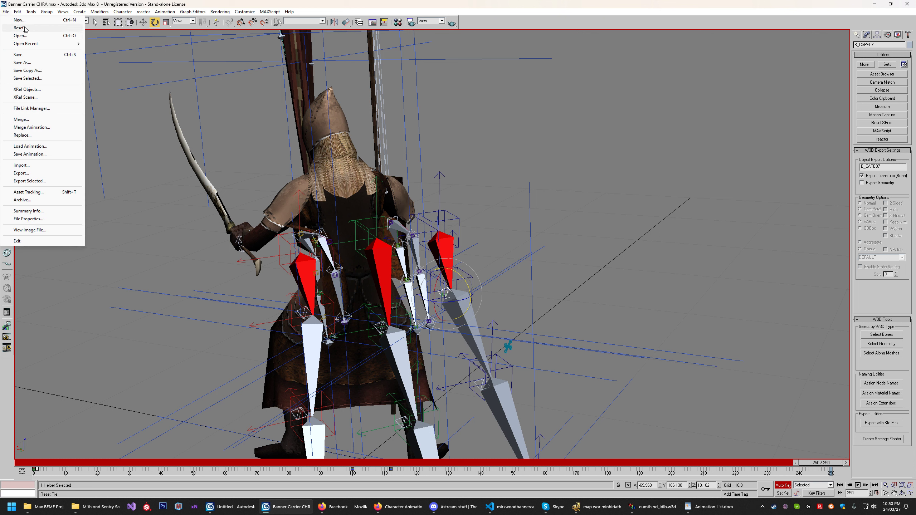
mouse_move(26, 44)
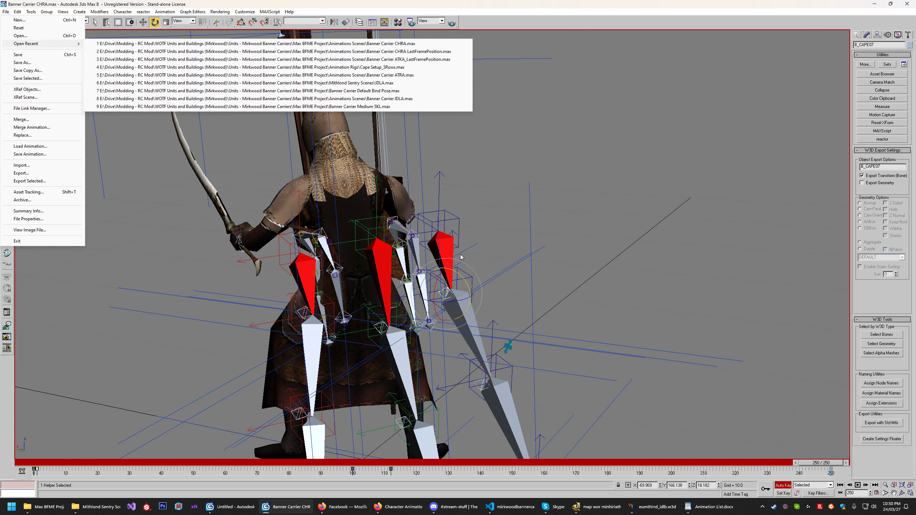
left_click(511, 264)
- Apply a Link Constraint from the B_CAPE07 helper to the Point22 helper at frame 250
scroll(485, 295, "up", 3)
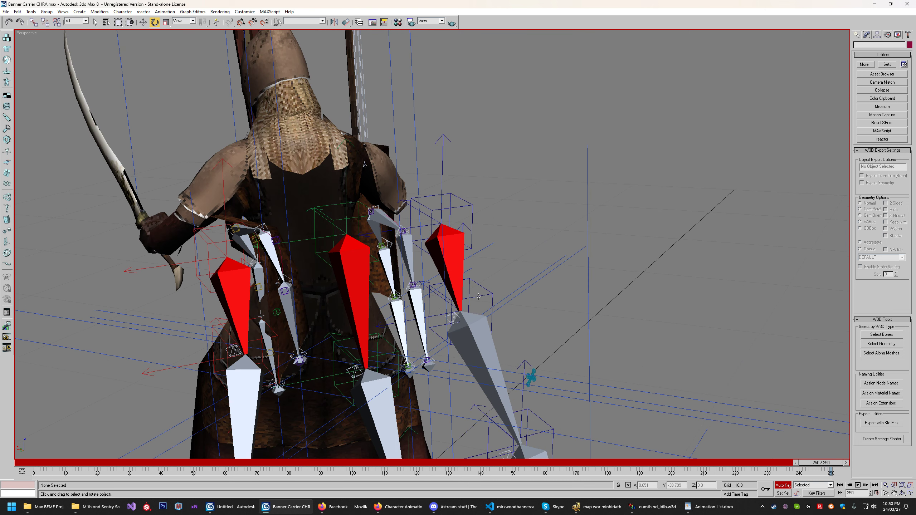
left_click(454, 317)
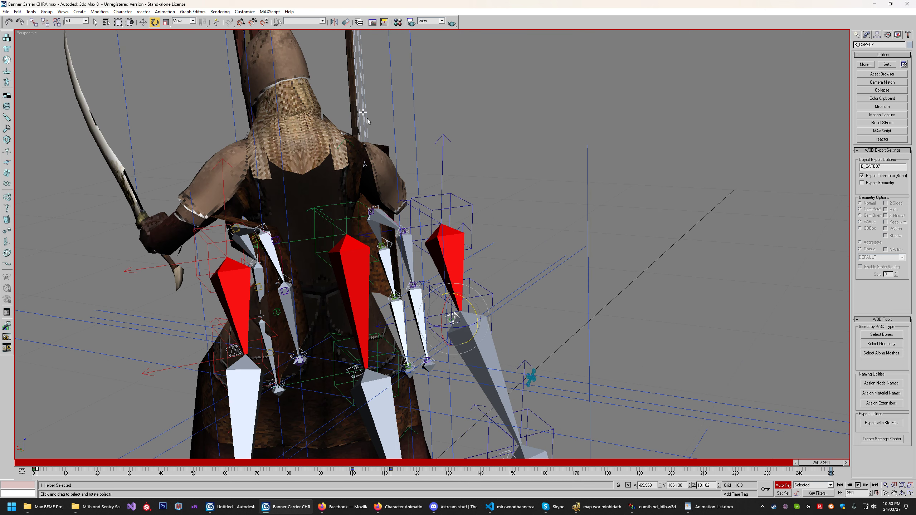
left_click(165, 11)
mouse_move(192, 33)
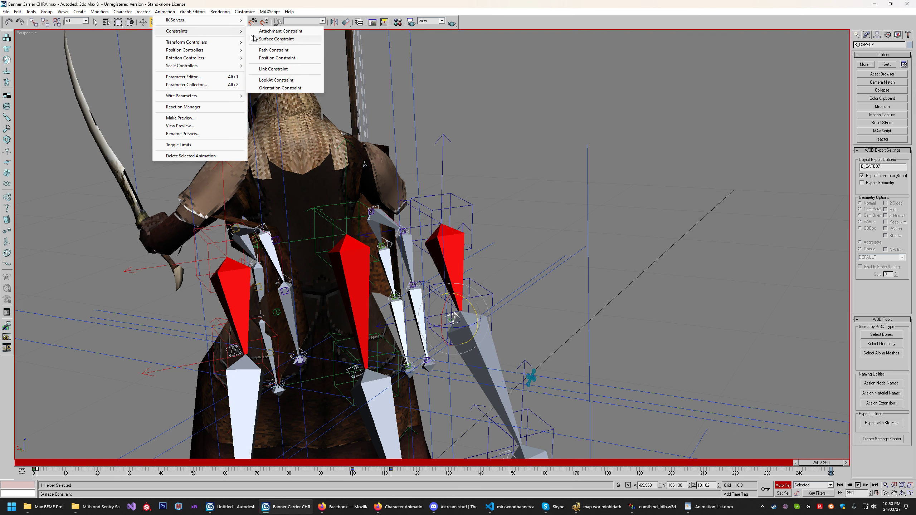
left_click(282, 68)
left_click(454, 306)
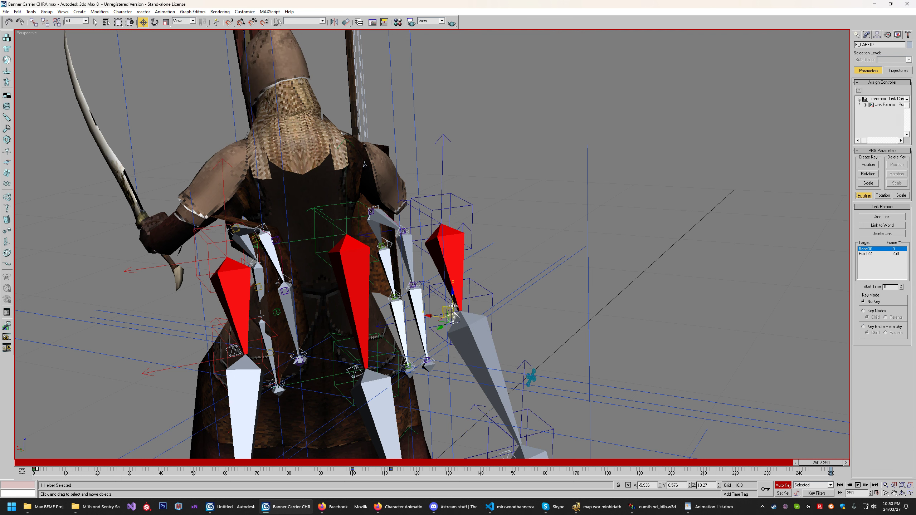
- Turn off Auto Key and move the animation to frame 0
left_click(786, 488)
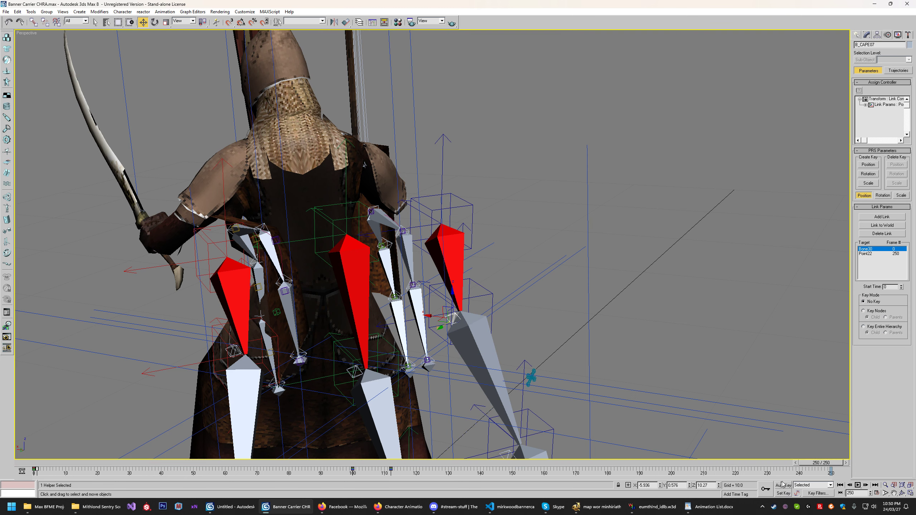
left_click_drag(821, 463, 40, 463)
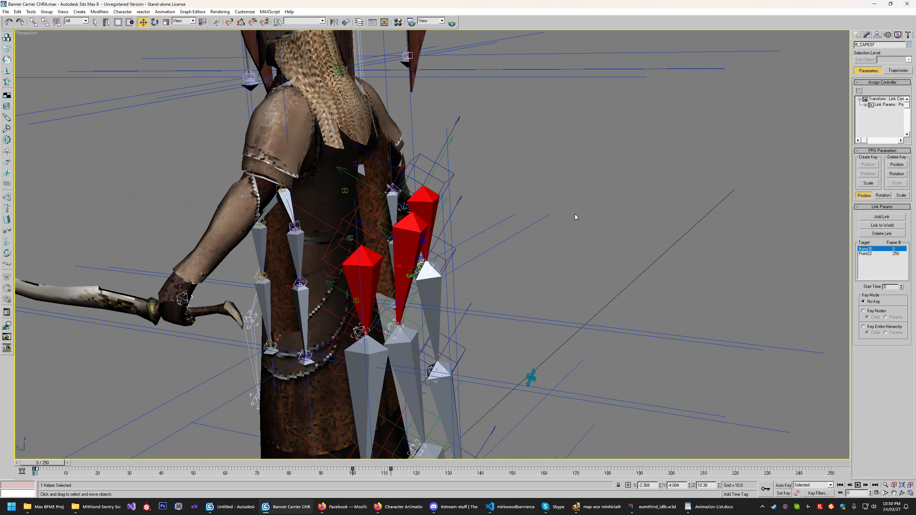
middle_click_drag(575, 214, 521, 223)
scroll(537, 233, "down", 2)
scroll(519, 225, "up", 2)
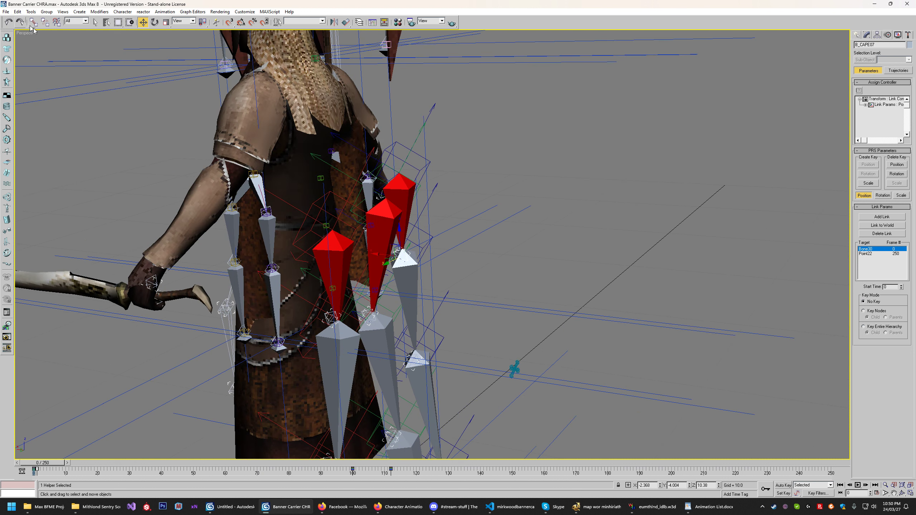
middle_click_drag(442, 246, 431, 237)
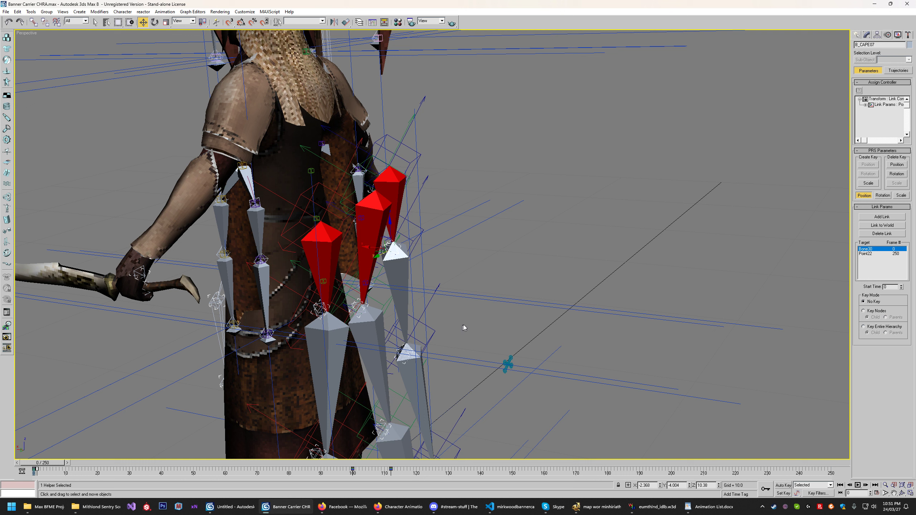
- Deselect the helper and examine the cape and banner bones across the whole character at frame 0
middle_click_drag(562, 224, 609, 330)
left_click(577, 240)
scroll(576, 241, "down", 5)
scroll(576, 241, "up", 3)
scroll(609, 326, "down", 2)
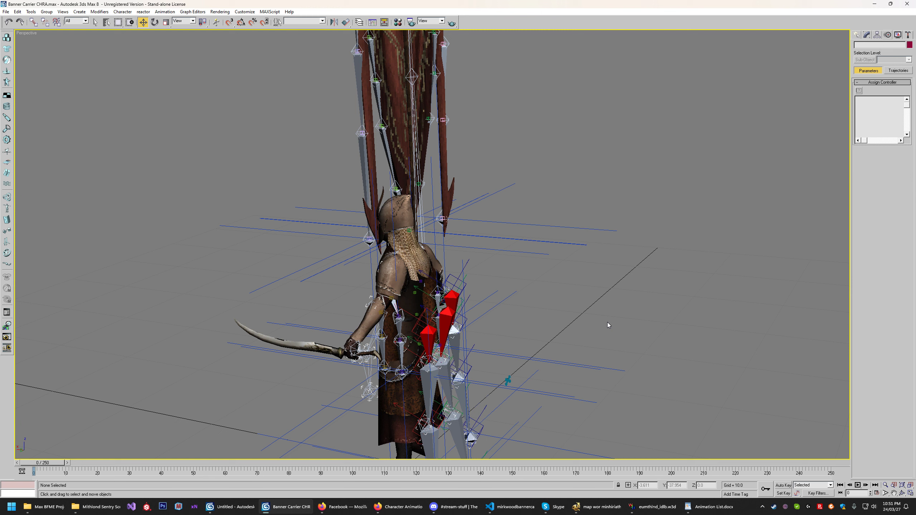
middle_click_drag(671, 267, 628, 281)
scroll(646, 248, "up", 2)
scroll(628, 282, "down", 2)
middle_click_drag(660, 309, 668, 284)
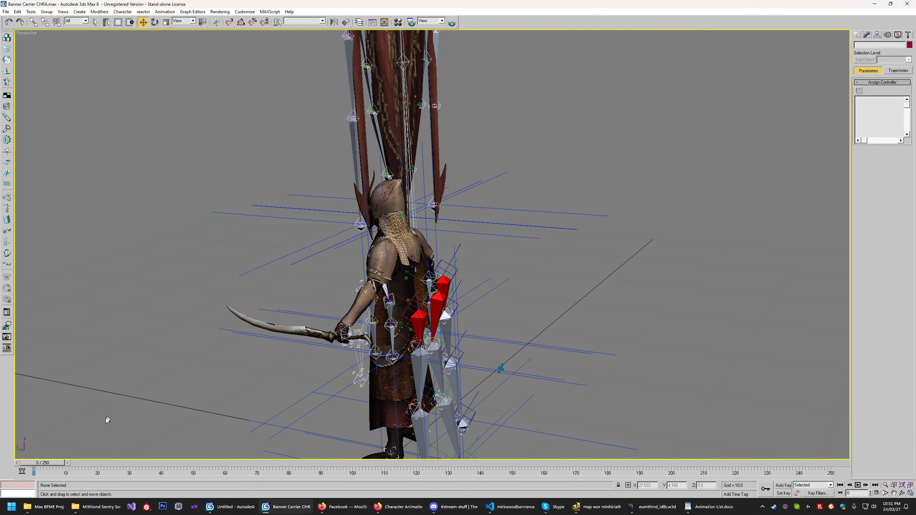
- Scrub the animation to frame 250 and orbit around the character to view the banner and cape pose
left_click_drag(43, 463, 840, 477)
key("w")
left_click(902, 493)
left_click_drag(469, 282, 609, 240)
scroll(592, 252, "down", 2)
right_click(609, 240)
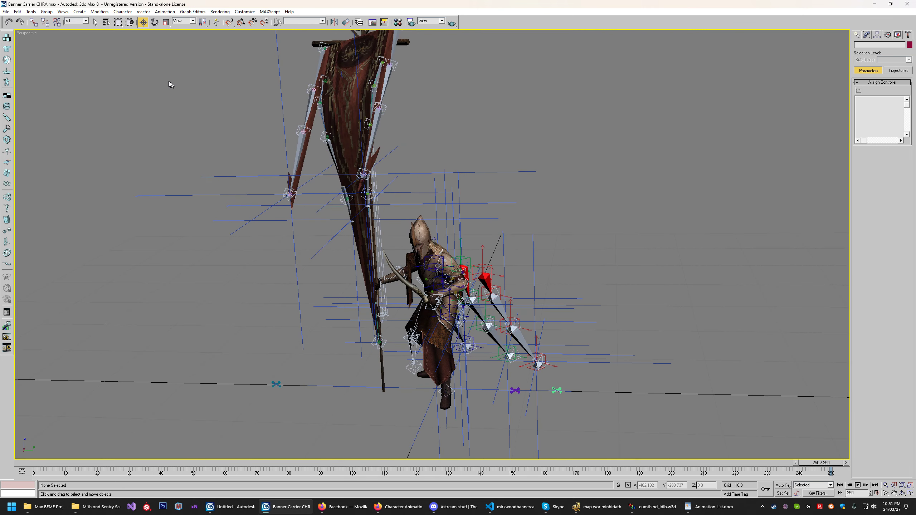
- Open Banner Carrier SKN.max from the Max BFME Project folder, discarding the changes to the current scene
left_click(6, 11)
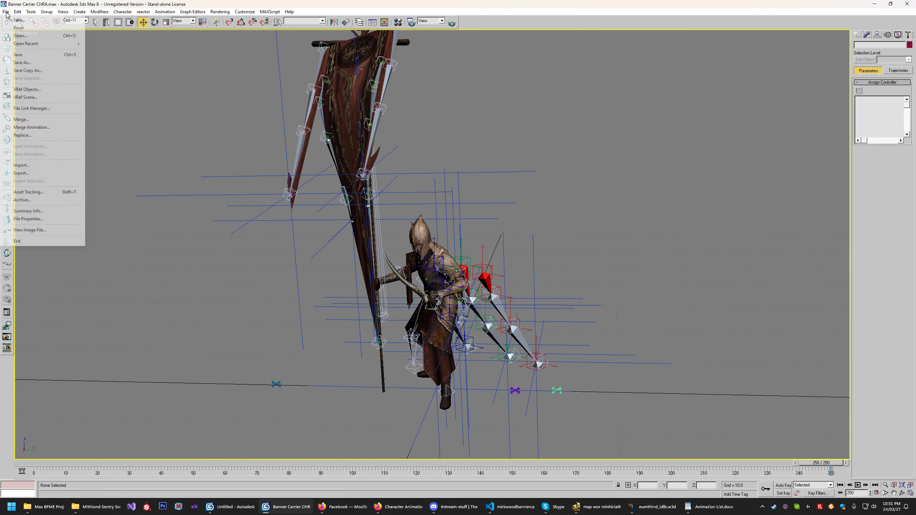
left_click(20, 36)
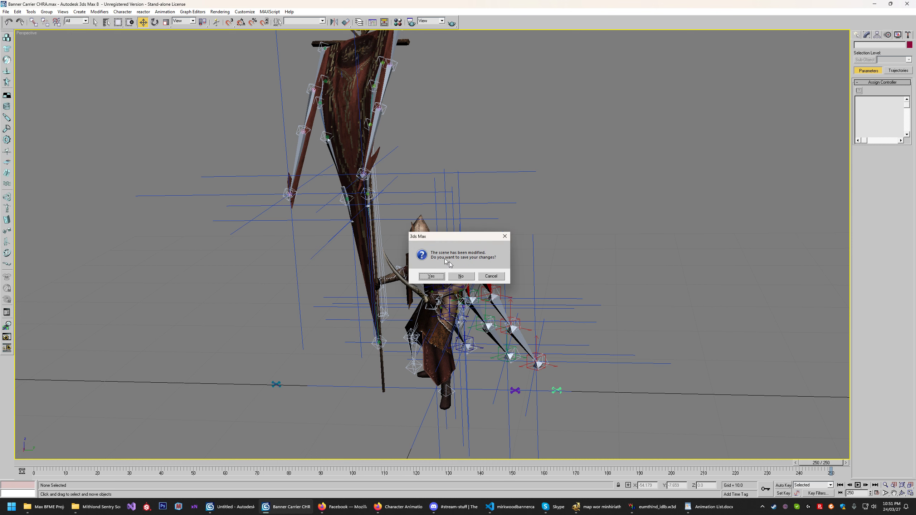
left_click(462, 273)
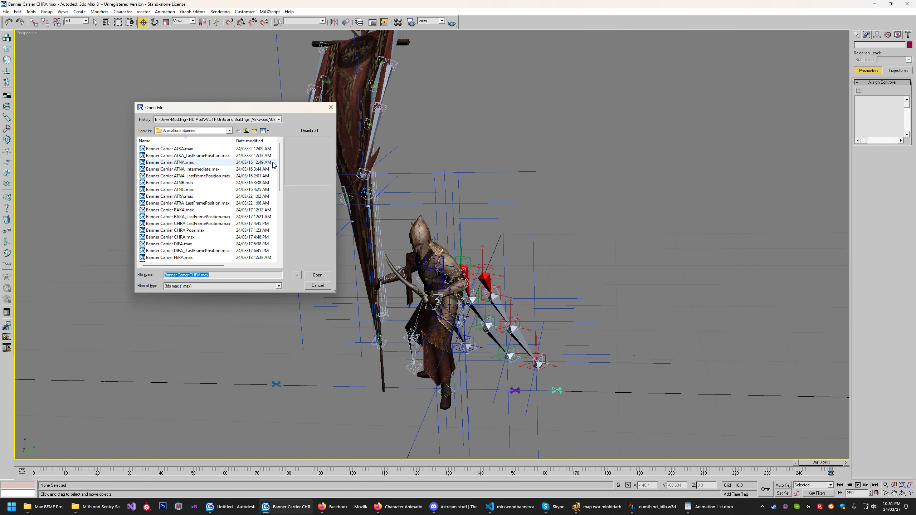
left_click(246, 130)
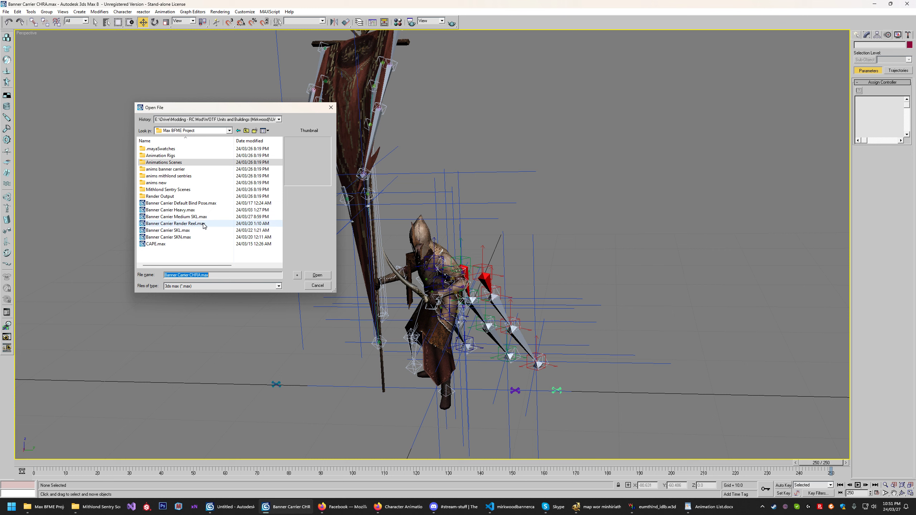
double_click(168, 237)
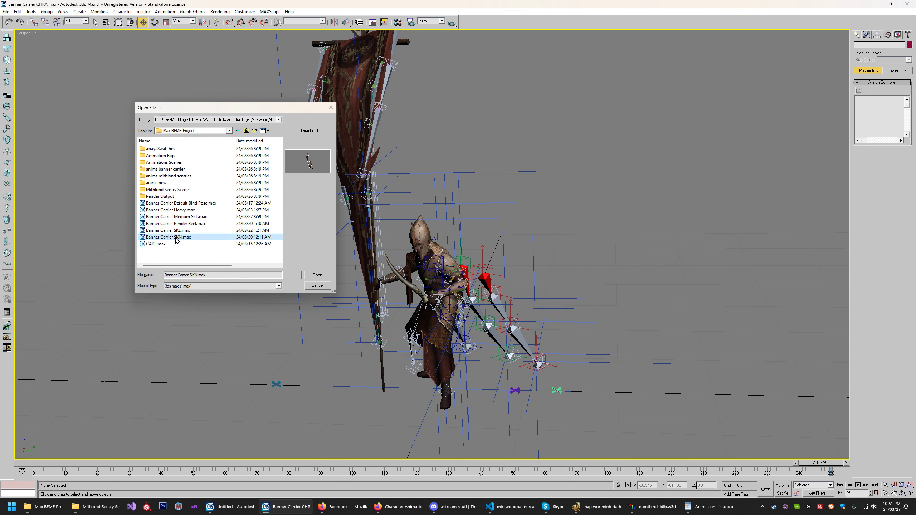
- Orbit the bind-pose character to a side view to examine the cape and banner bones
scroll(523, 240, "up", 4)
scroll(521, 227, "down", 1)
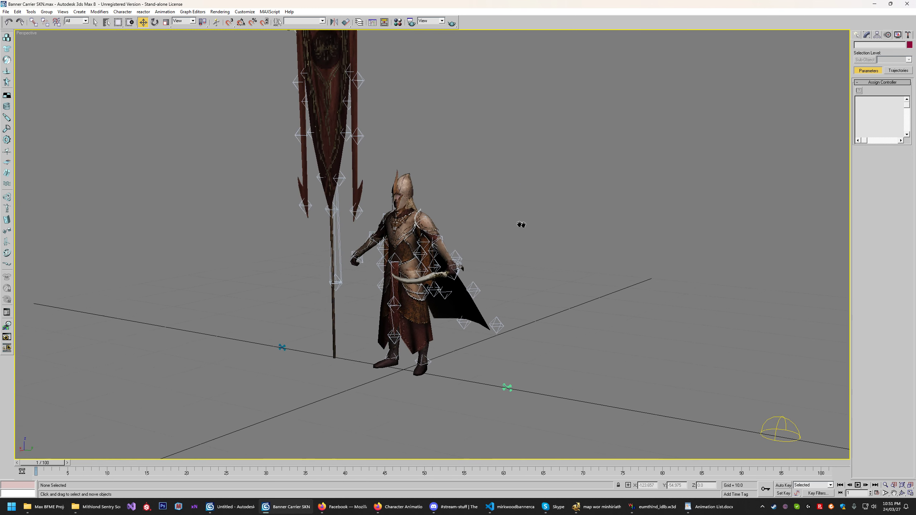
scroll(517, 225, "up", 5)
left_click(901, 493)
left_click_drag(450, 235, 471, 237)
scroll(471, 237, "down", 5)
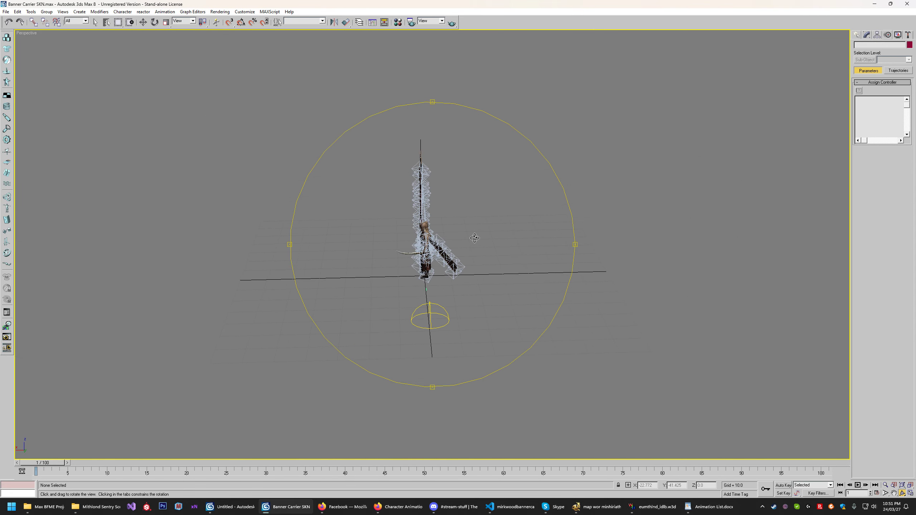
scroll(473, 237, "up", 3)
right_click(473, 237)
- Choose Cape Setup_3Rows.max from the Animation Rigs folder of Max BFME Project as the file to merge into the scene
left_click(5, 12)
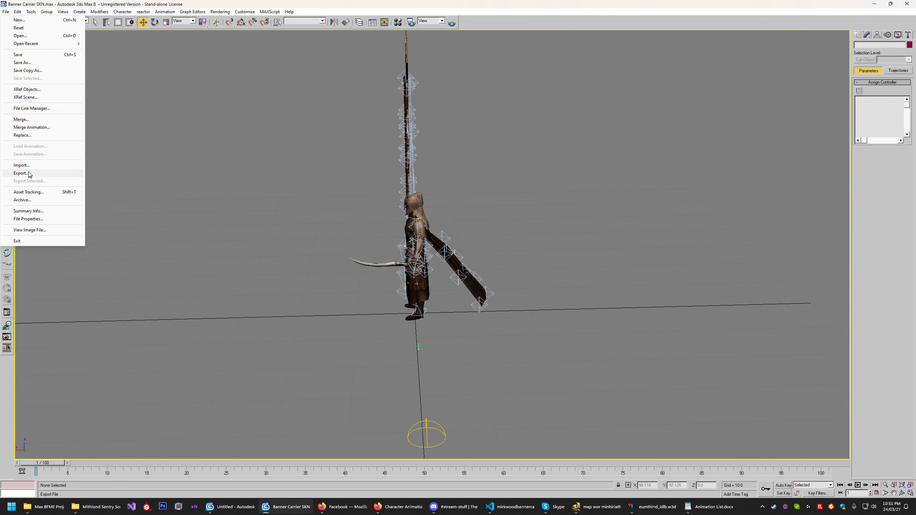
left_click(40, 120)
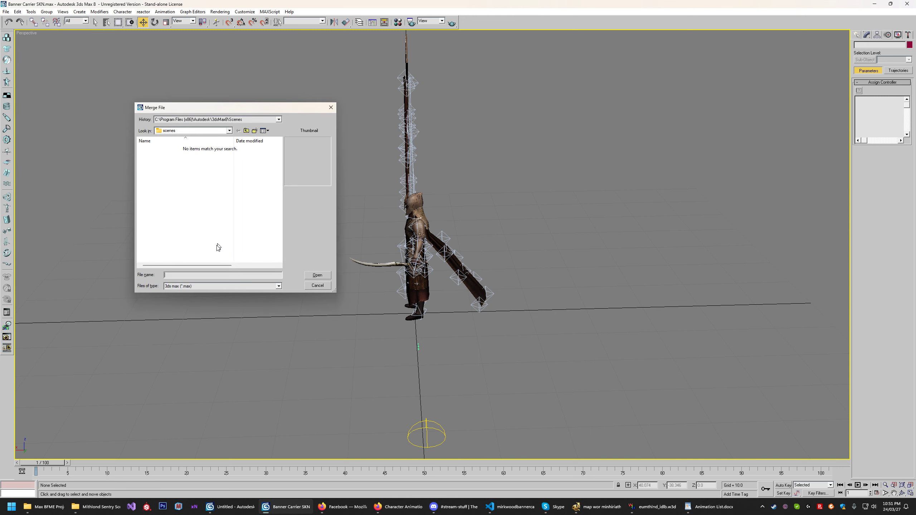
key("Return")
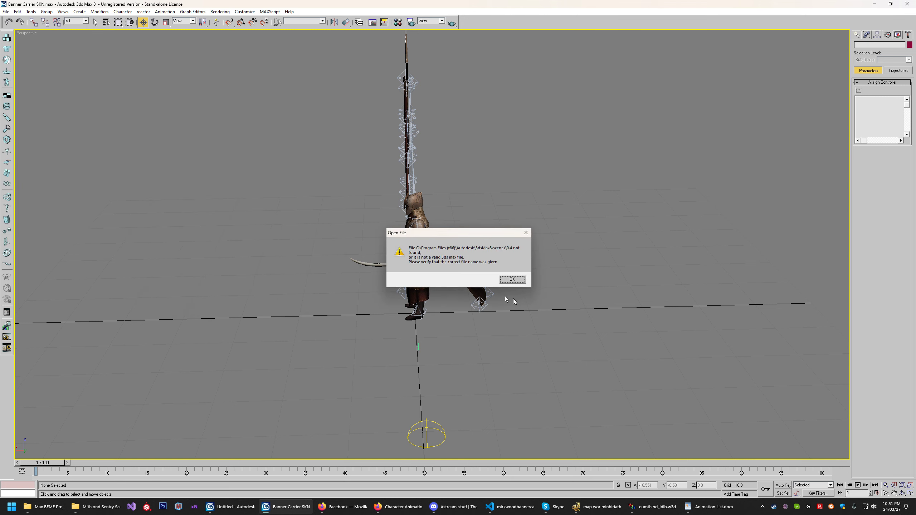
key("Return")
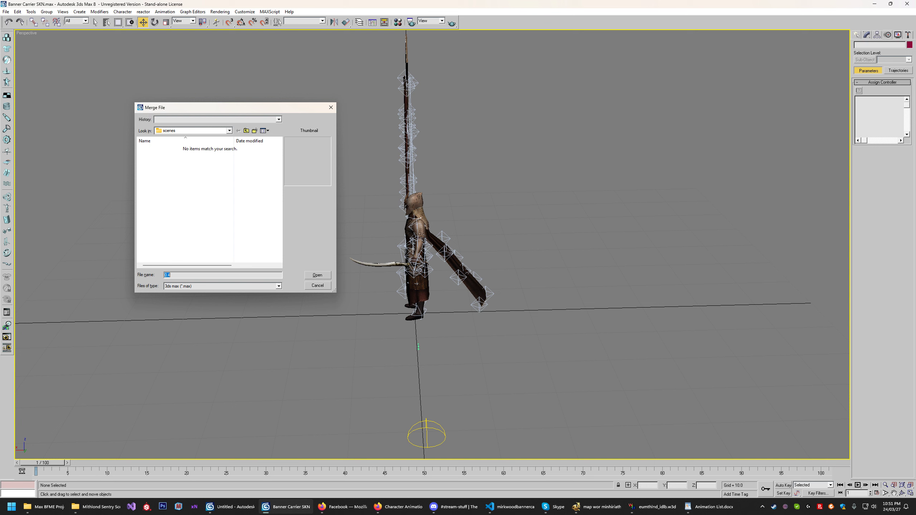
key("alt+Tab")
key("alt+Tab")
key("ctrl+v")
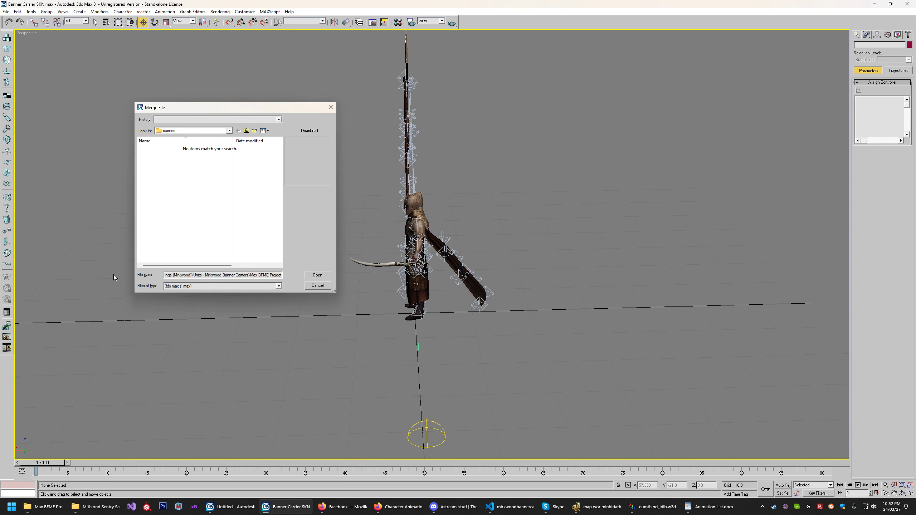
key("Return")
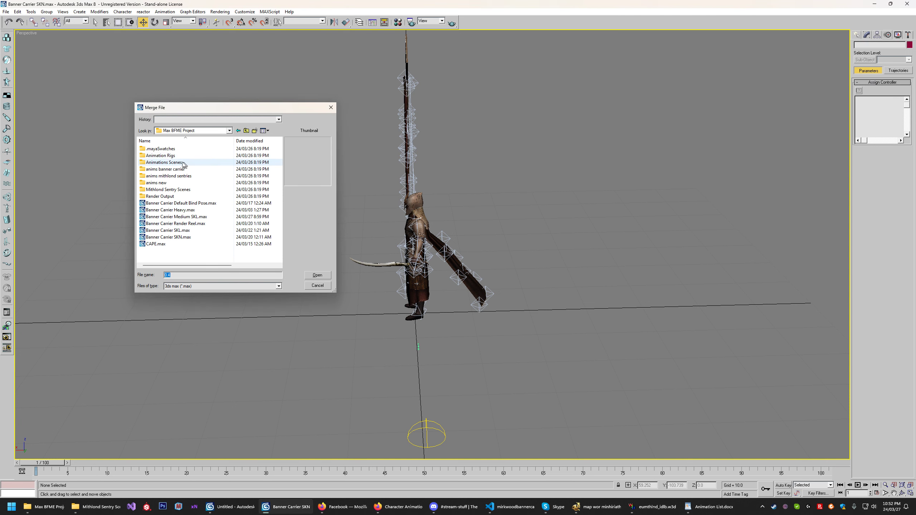
double_click(160, 155)
double_click(167, 155)
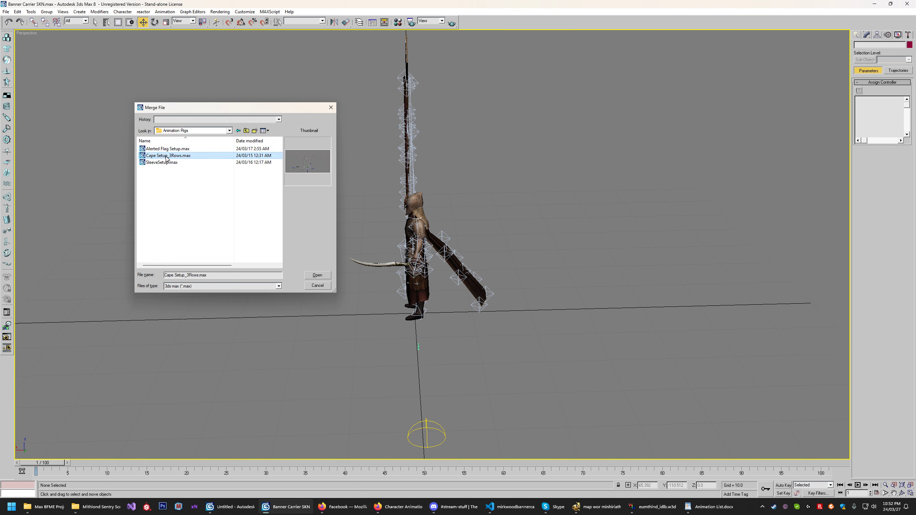
- Merge all objects of the cape rig into the scene, auto-renaming every duplicate name
scroll(424, 222, "down", 10)
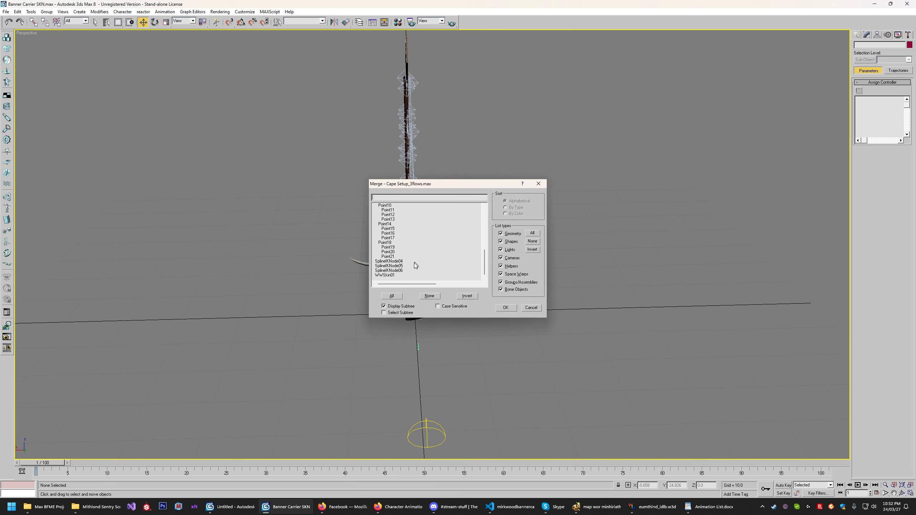
left_click(392, 296)
left_click(506, 307)
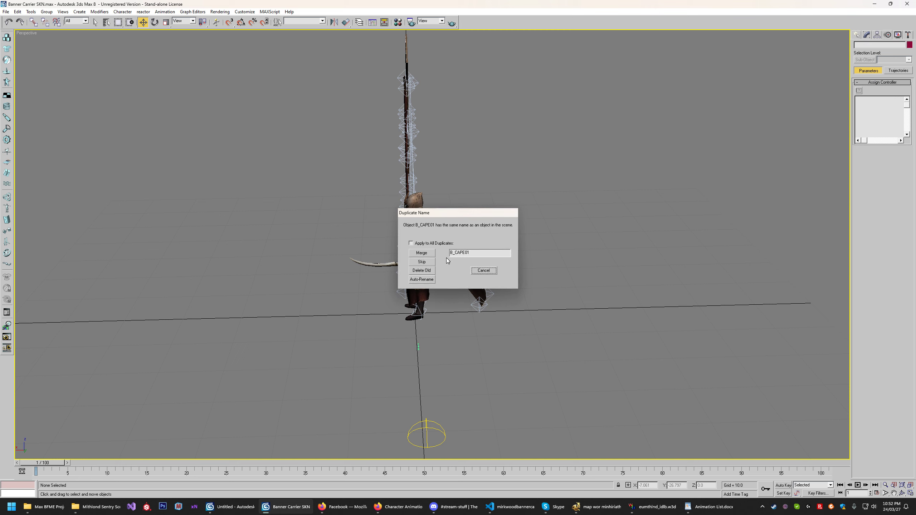
left_click(430, 245)
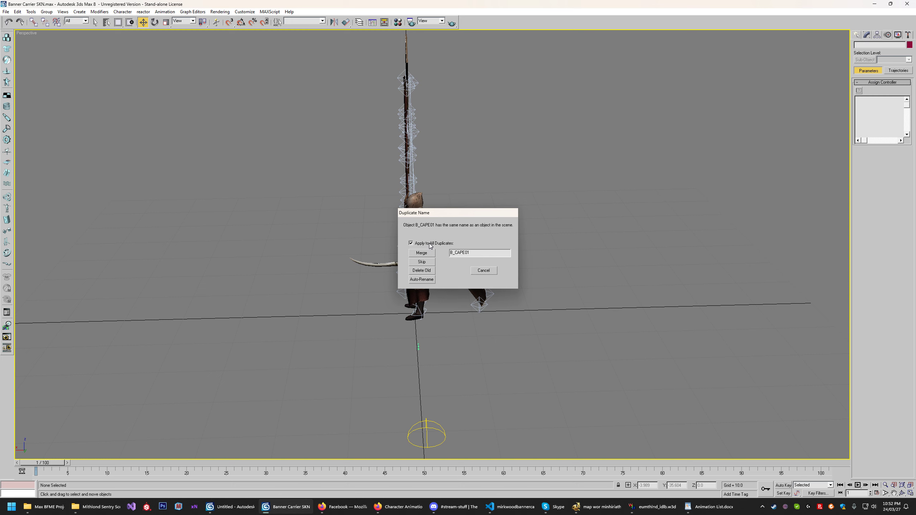
left_click(421, 280)
left_click(483, 268)
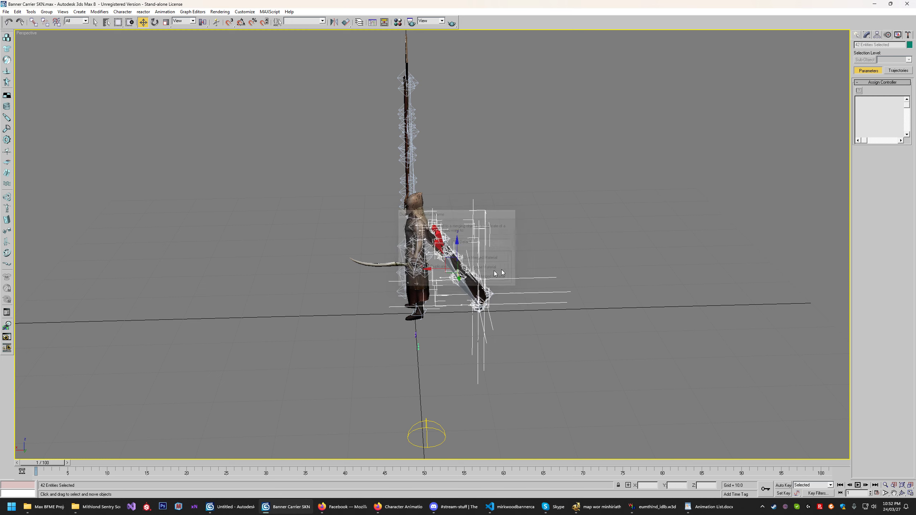
- Orbit around the character's back to examine how the merged cape bones line up with the cape
scroll(491, 272, "up", 8)
scroll(827, 447, "down", 3)
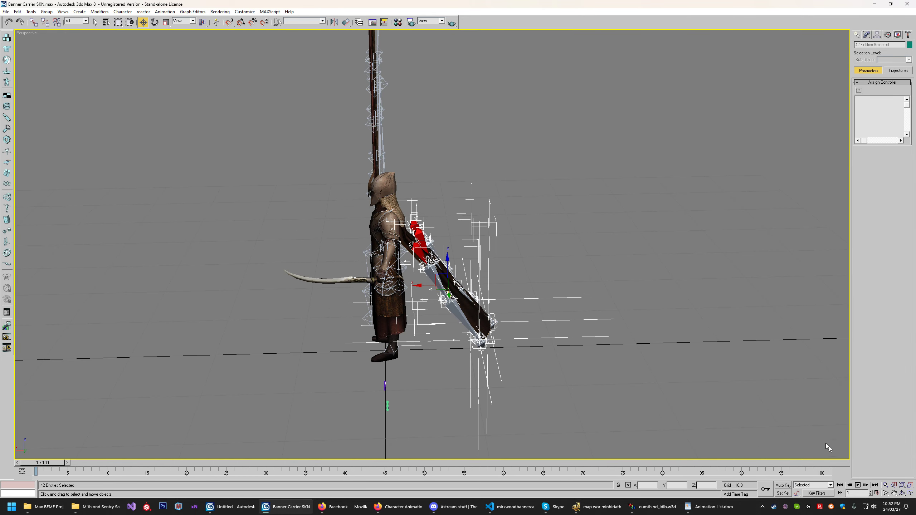
left_click(902, 494)
left_click_drag(541, 206, 407, 232)
scroll(406, 232, "up", 5)
left_click_drag(480, 226, 555, 196)
left_click_drag(392, 209, 391, 242)
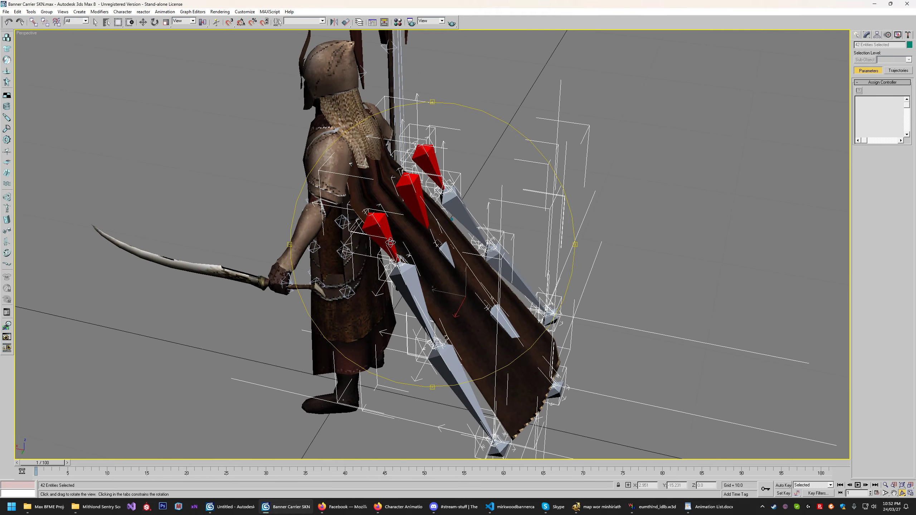
left_click_drag(426, 209, 401, 241)
scroll(401, 241, "up", 3)
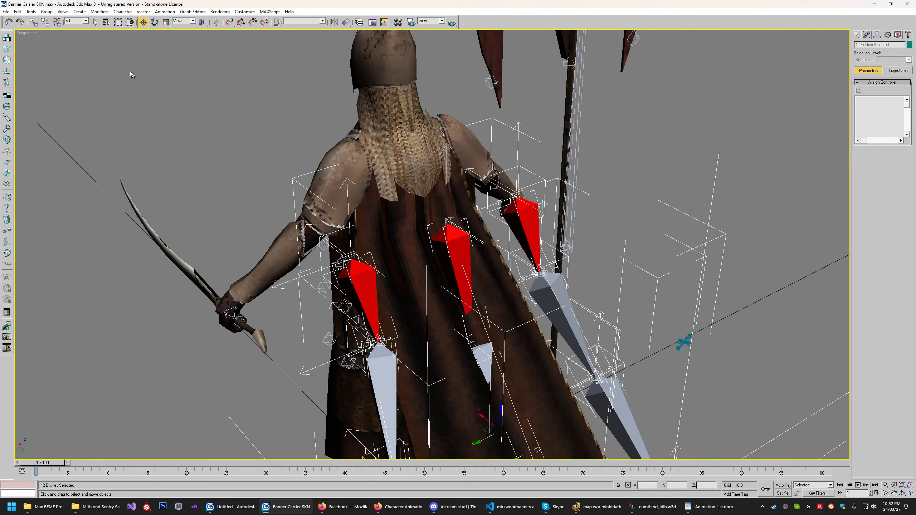
- Select RIBS_HELPER_BONE at the chest in wireframe display, and restore the shaded display
right_click(32, 33)
left_click(54, 60)
scroll(423, 170, "up", 2)
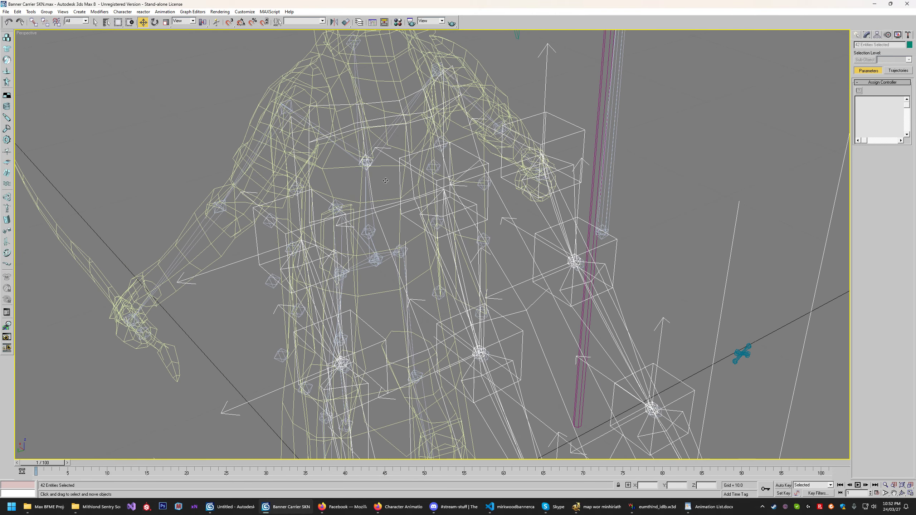
left_click(365, 165)
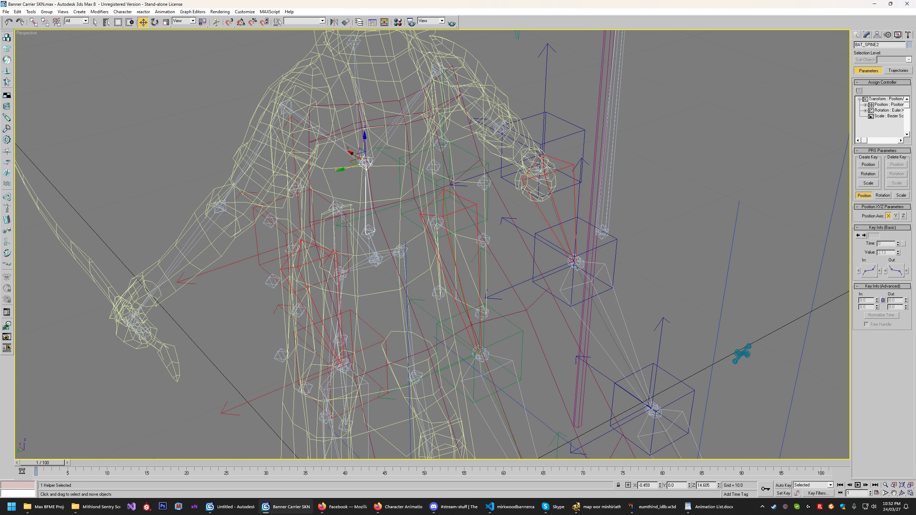
left_click(370, 162)
scroll(440, 202, "down", 5)
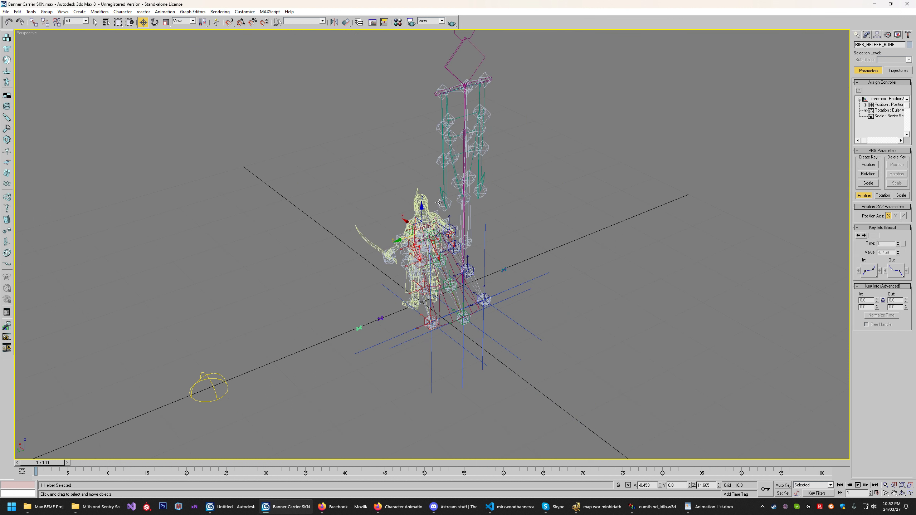
right_click(26, 33)
left_click(54, 51)
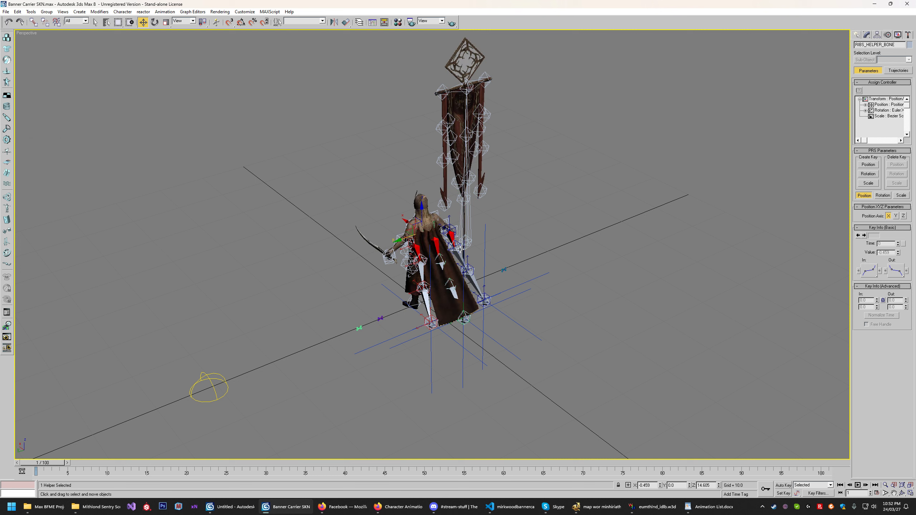
- Try transforming RIBS_HELPER_BONE away from the chest to test the cape rig, and undo the change
left_click_drag(407, 226, 605, 267)
key("e")
right_click(604, 266)
key("ctrl+z")
middle_click_drag(589, 248, 559, 261)
scroll(560, 262, "up", 7)
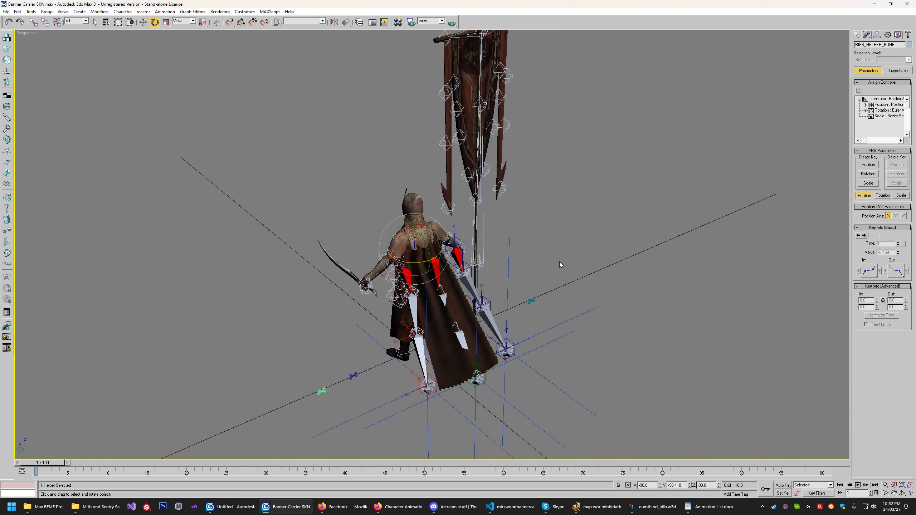
- Apply a Link Constraint in wireframe display that ties RIBS_HELPER_BONE to BAT_SPINE2 from frame 1
right_click(35, 32)
left_click(54, 55)
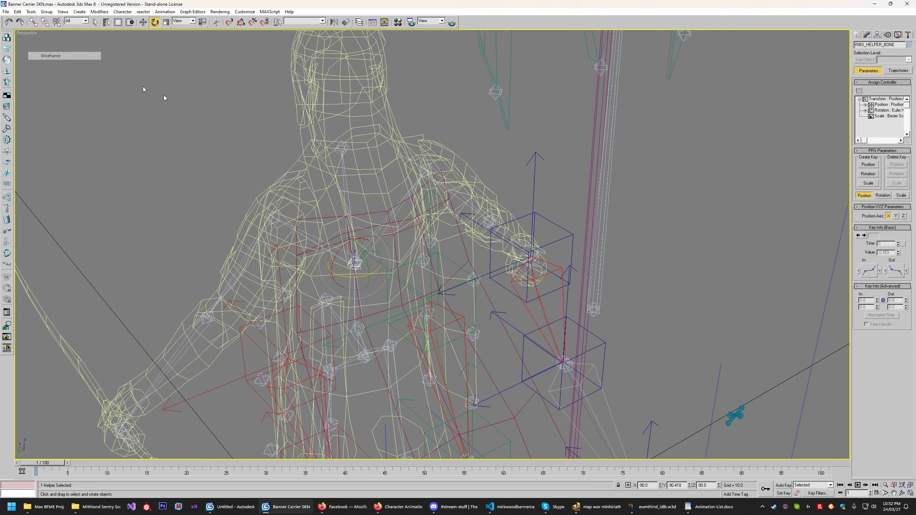
scroll(375, 156, "up", 4)
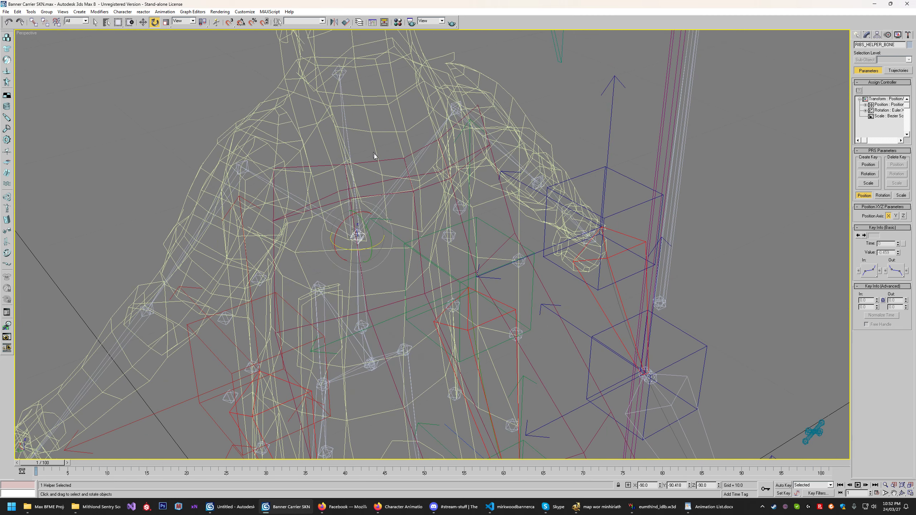
left_click(164, 12)
mouse_move(185, 34)
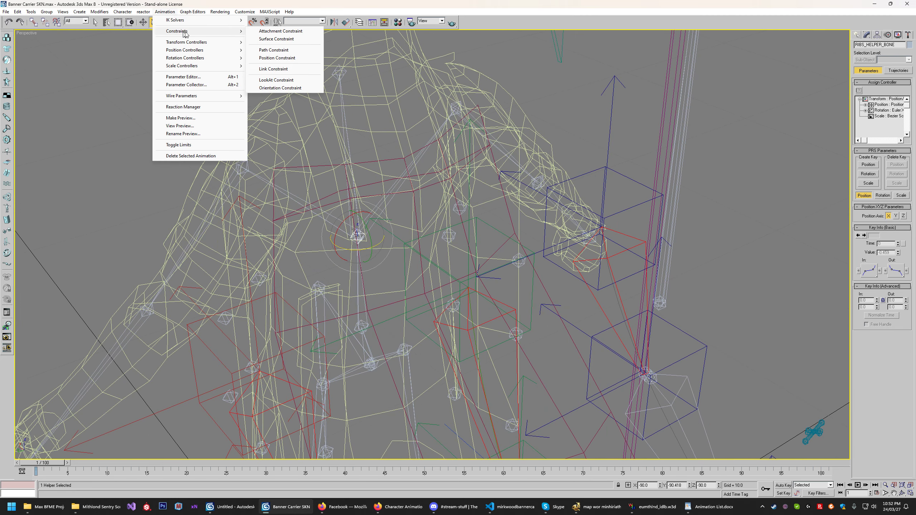
left_click(277, 72)
left_click(358, 281)
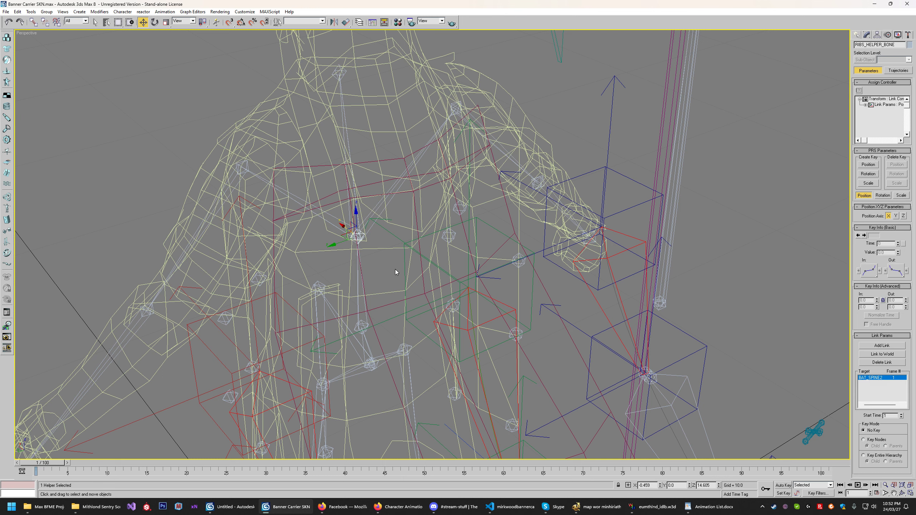
scroll(397, 272, "down", 5)
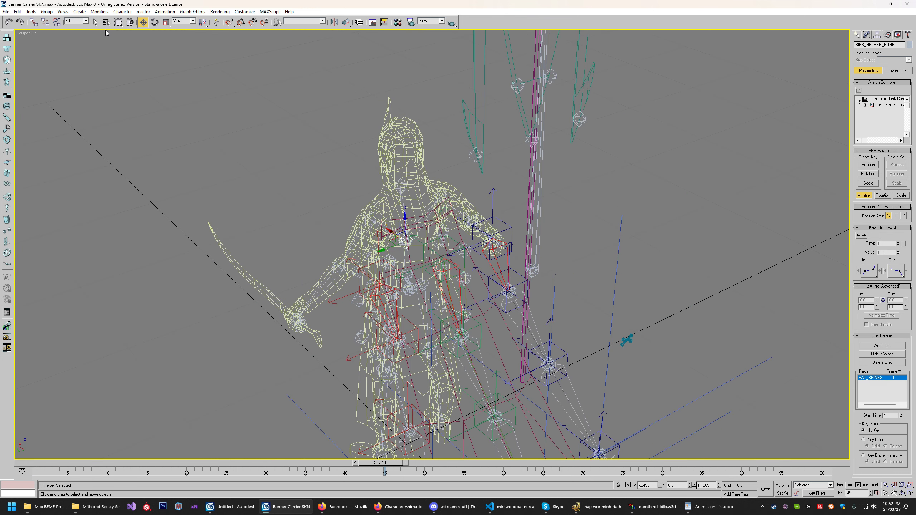
left_click(6, 12)
mouse_move(25, 46)
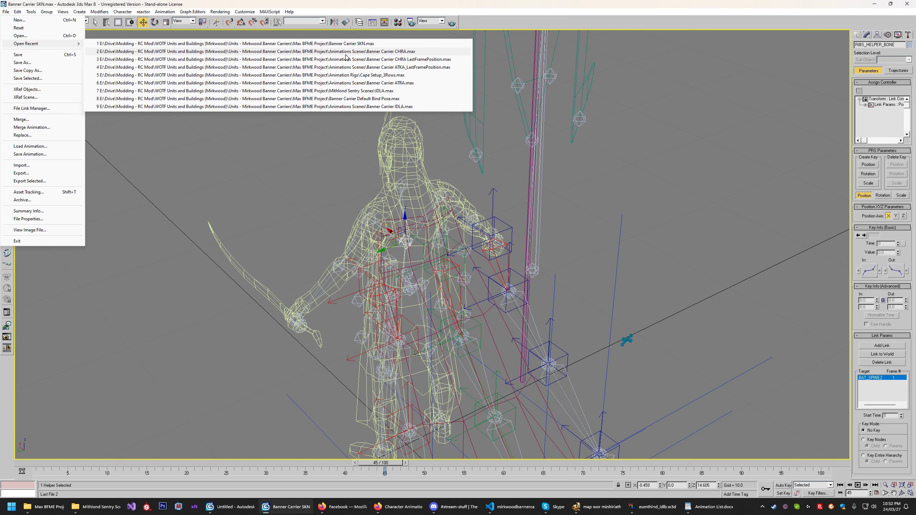
left_click(361, 116)
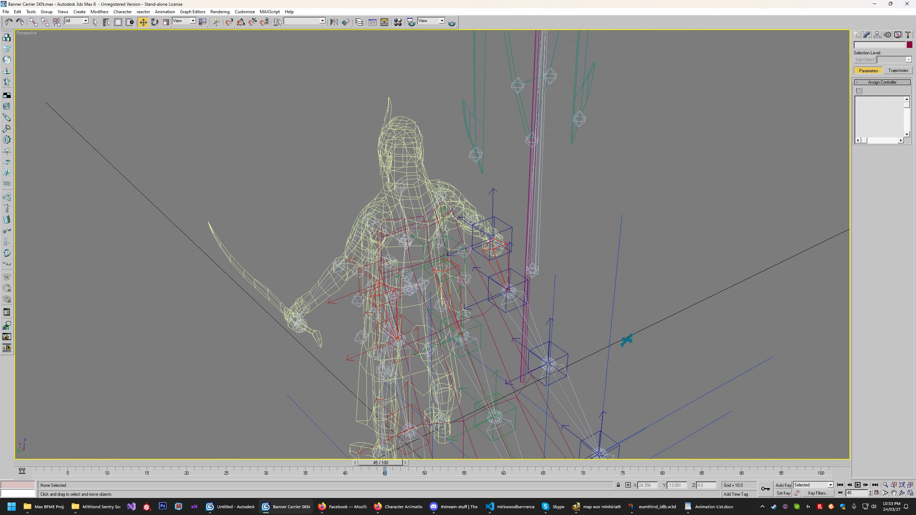
- Restore shaded display and use Auto Key to move and rotate B_PELVIS into a tilted, lifted pose at frame 80
left_click(410, 289)
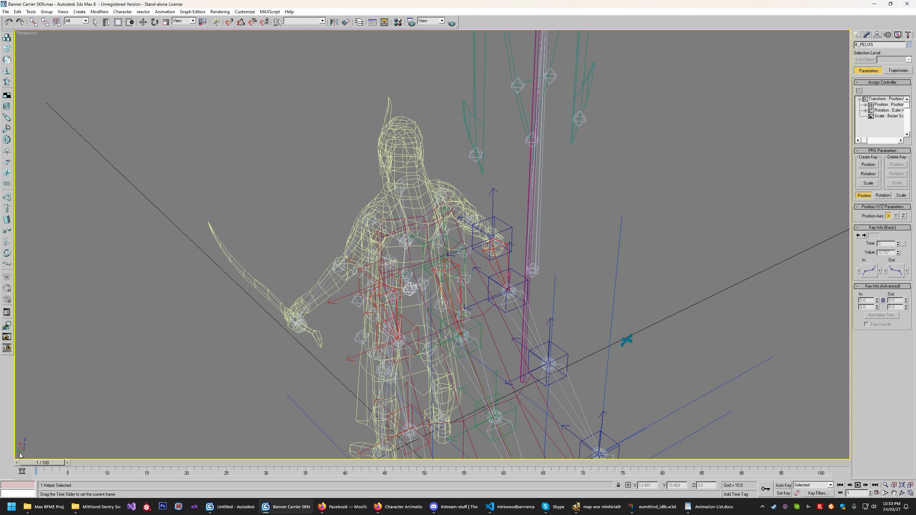
right_click(28, 34)
left_click(63, 49)
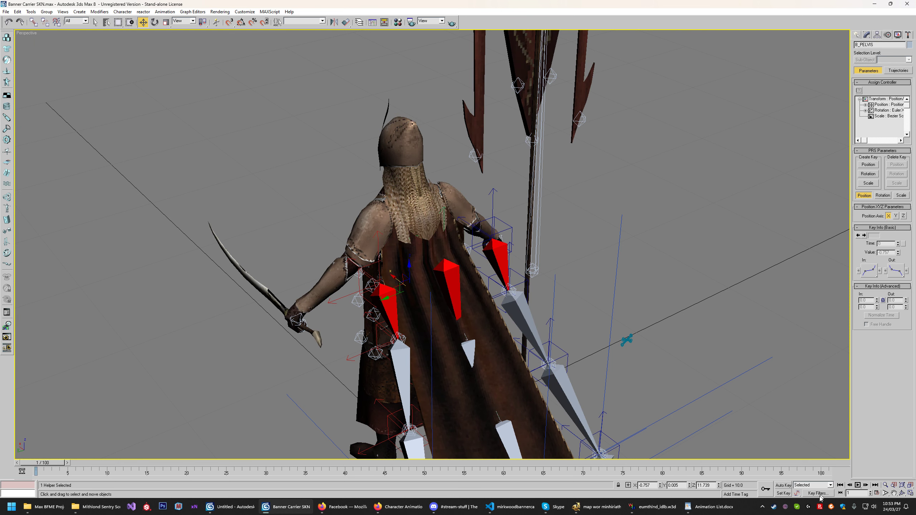
left_click(783, 485)
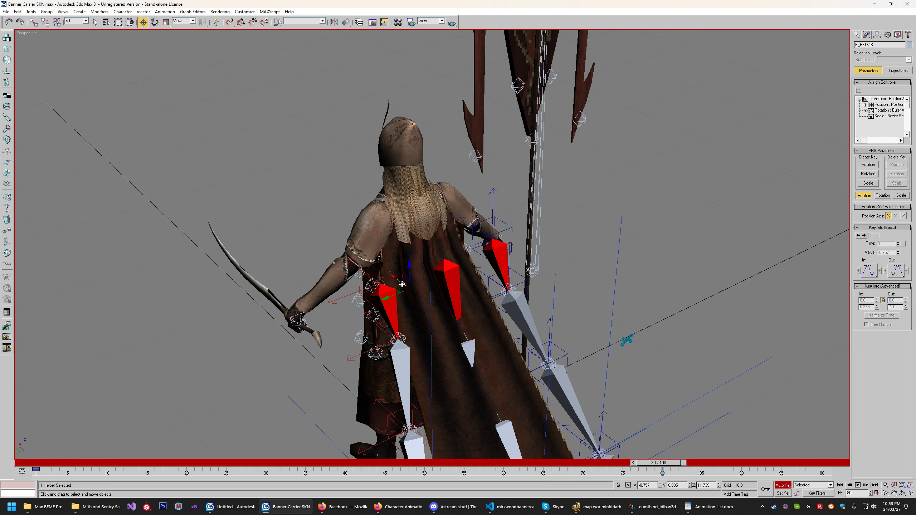
left_click_drag(394, 278, 244, 143)
key("e")
middle_click_drag(366, 275, 405, 325)
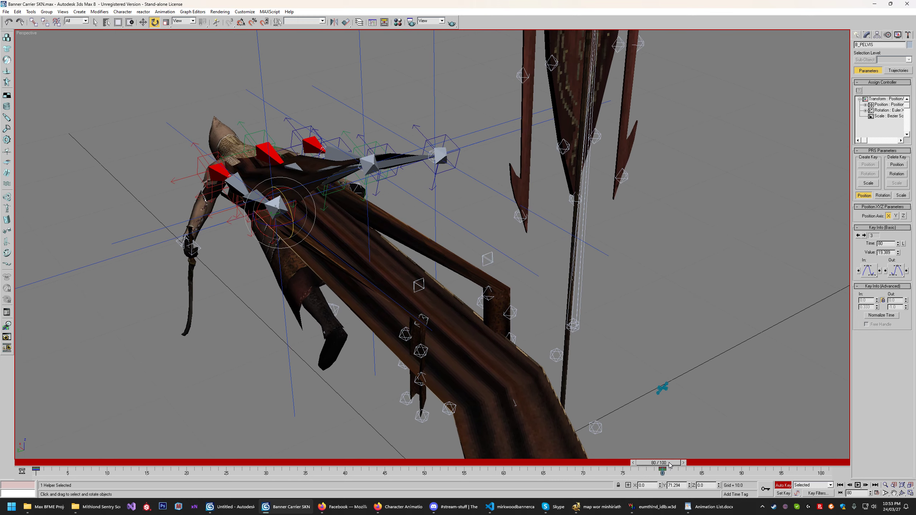
- Deselect the pelvis and scrub the animation back to frame 7 to check how the cape rig follows the body
left_click_drag(669, 465, 502, 451)
key("e")
left_click(532, 391)
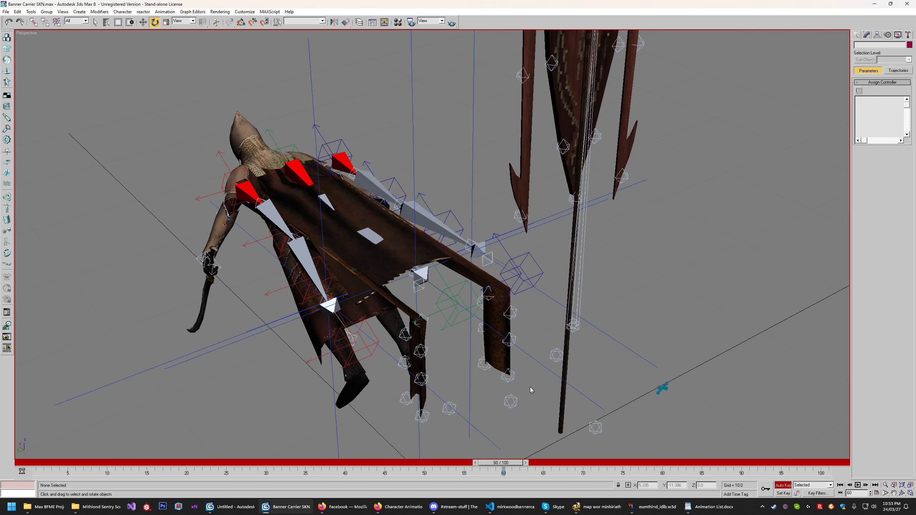
left_click_drag(505, 464, 99, 438)
middle_click_drag(537, 402, 536, 354)
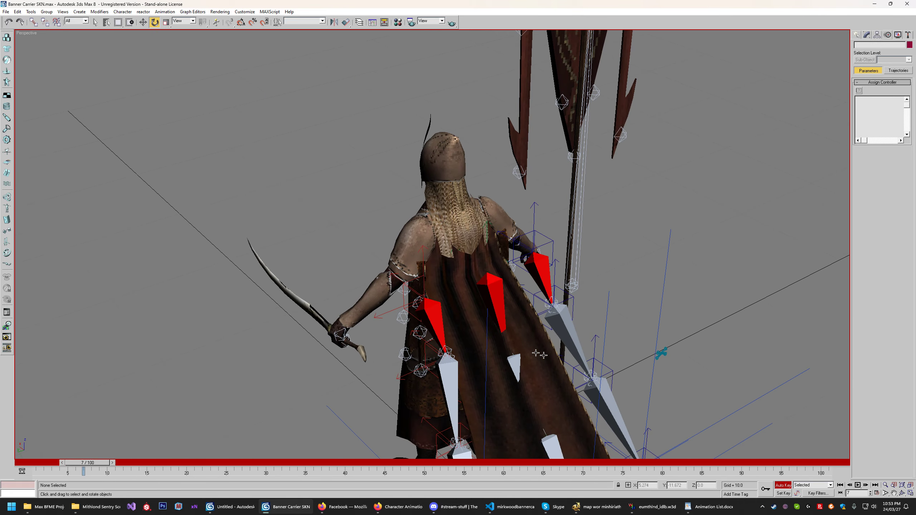
- Play the animation and orbit around the character to examine the cape's spring motion, ending with playback stopped
left_click(858, 485)
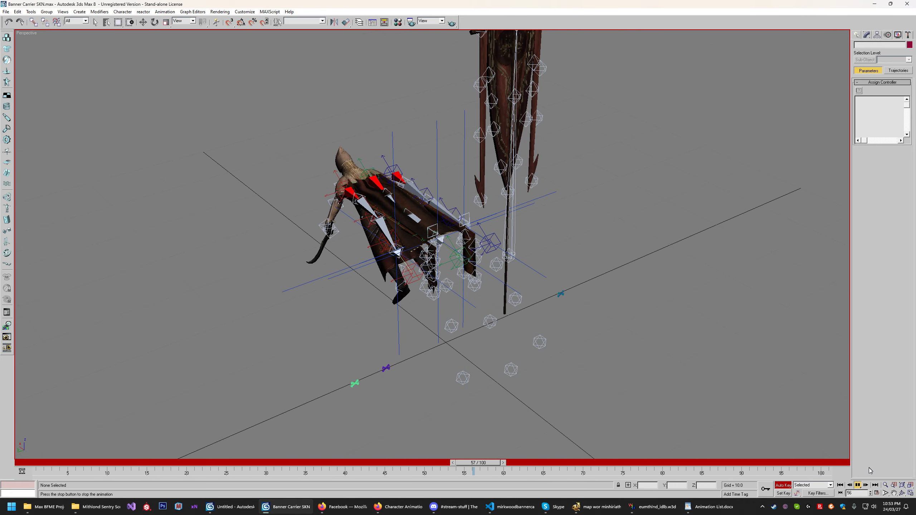
left_click(902, 494)
left_click_drag(382, 282, 444, 268)
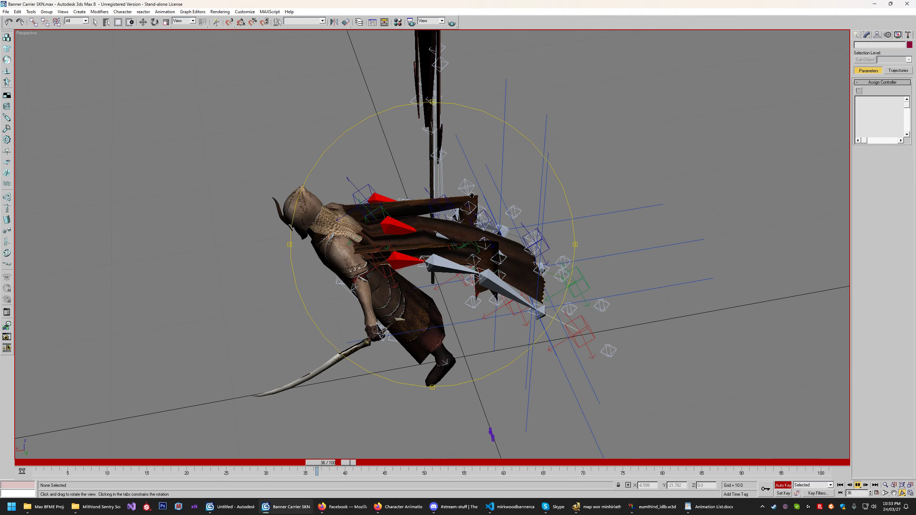
left_click_drag(479, 213, 476, 207)
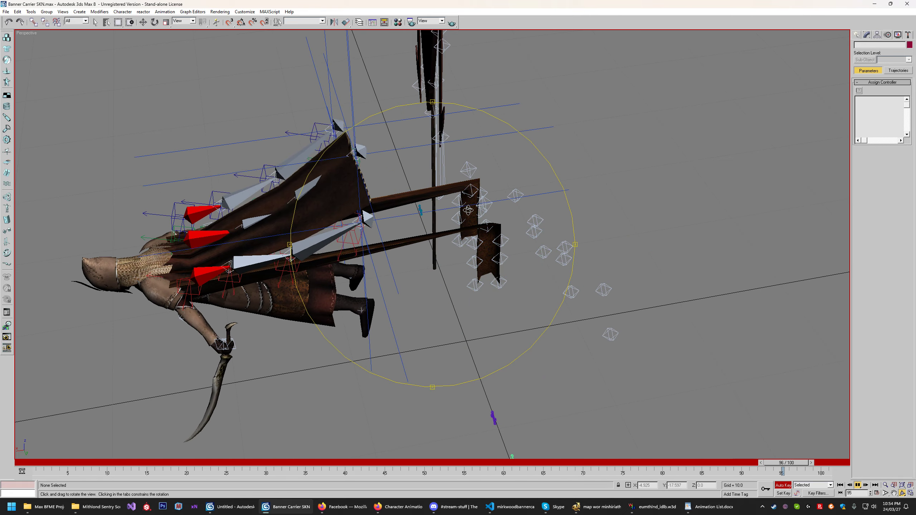
left_click_drag(467, 210, 484, 242)
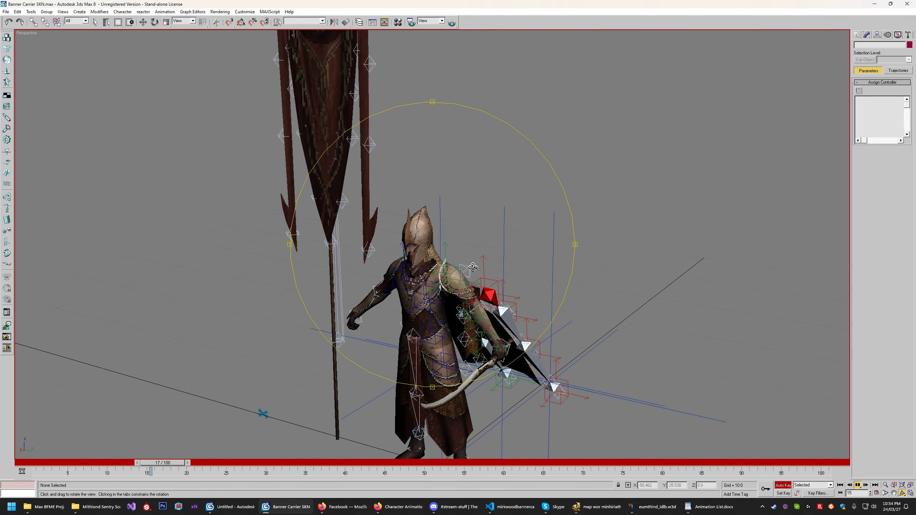
scroll(484, 243, "down", 2)
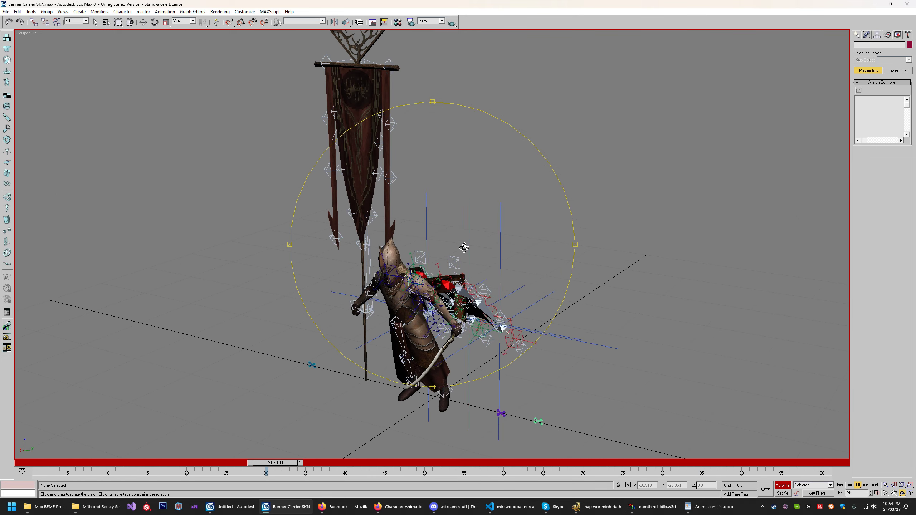
left_click(858, 485)
- Scrub the animation back to frame 1 to review the cape motion up close
key("e")
scroll(529, 341, "up", 4)
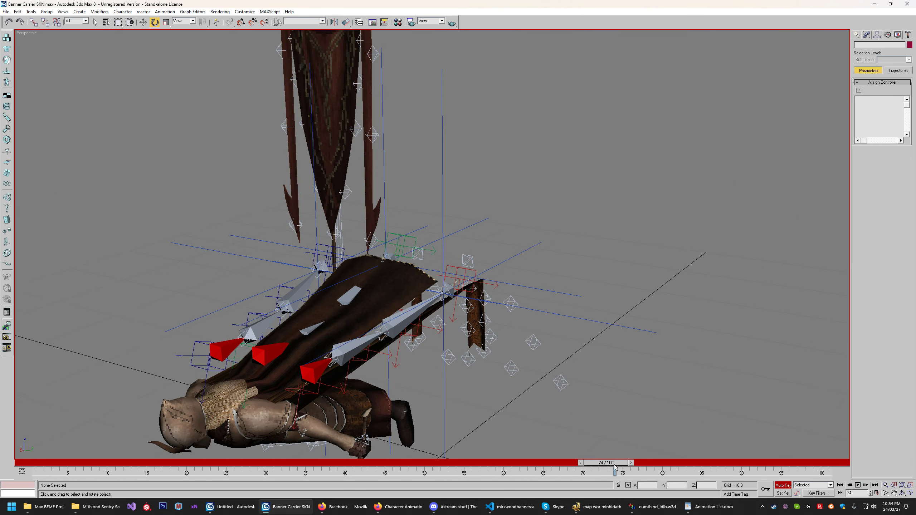
left_click_drag(615, 468, 36, 465)
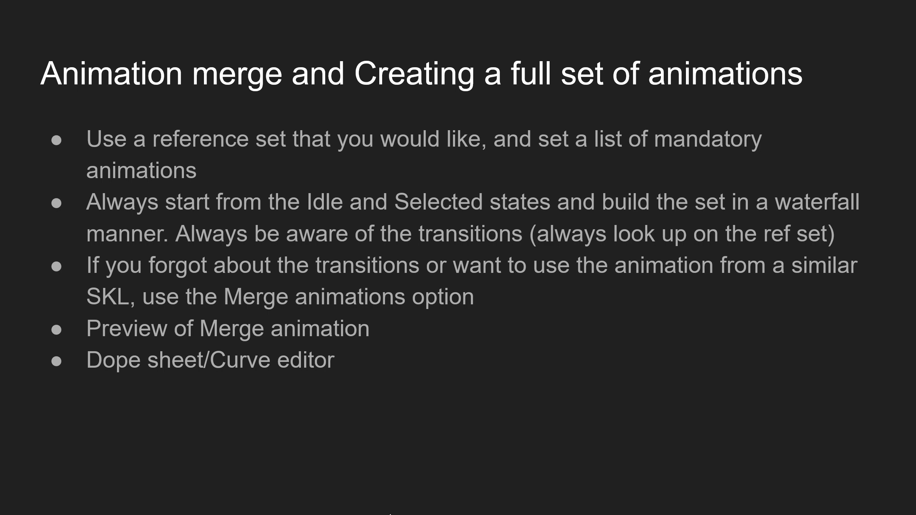
key("Right")
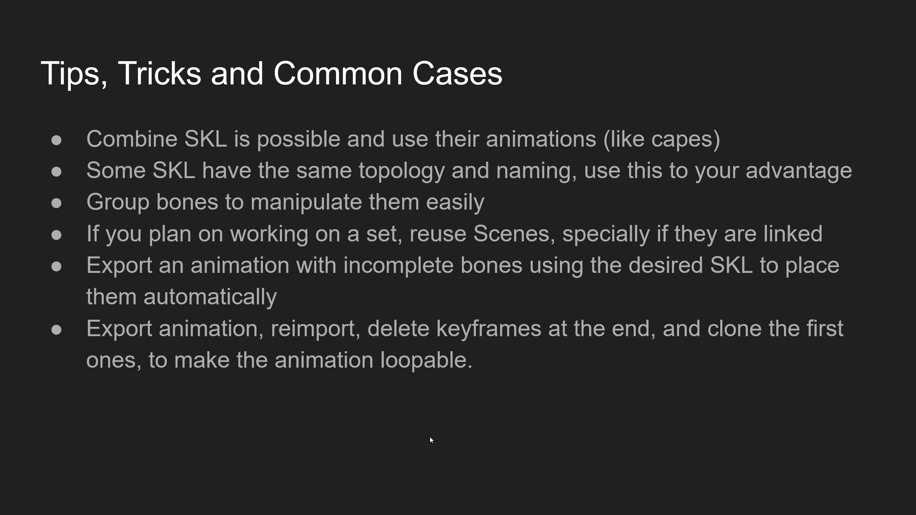